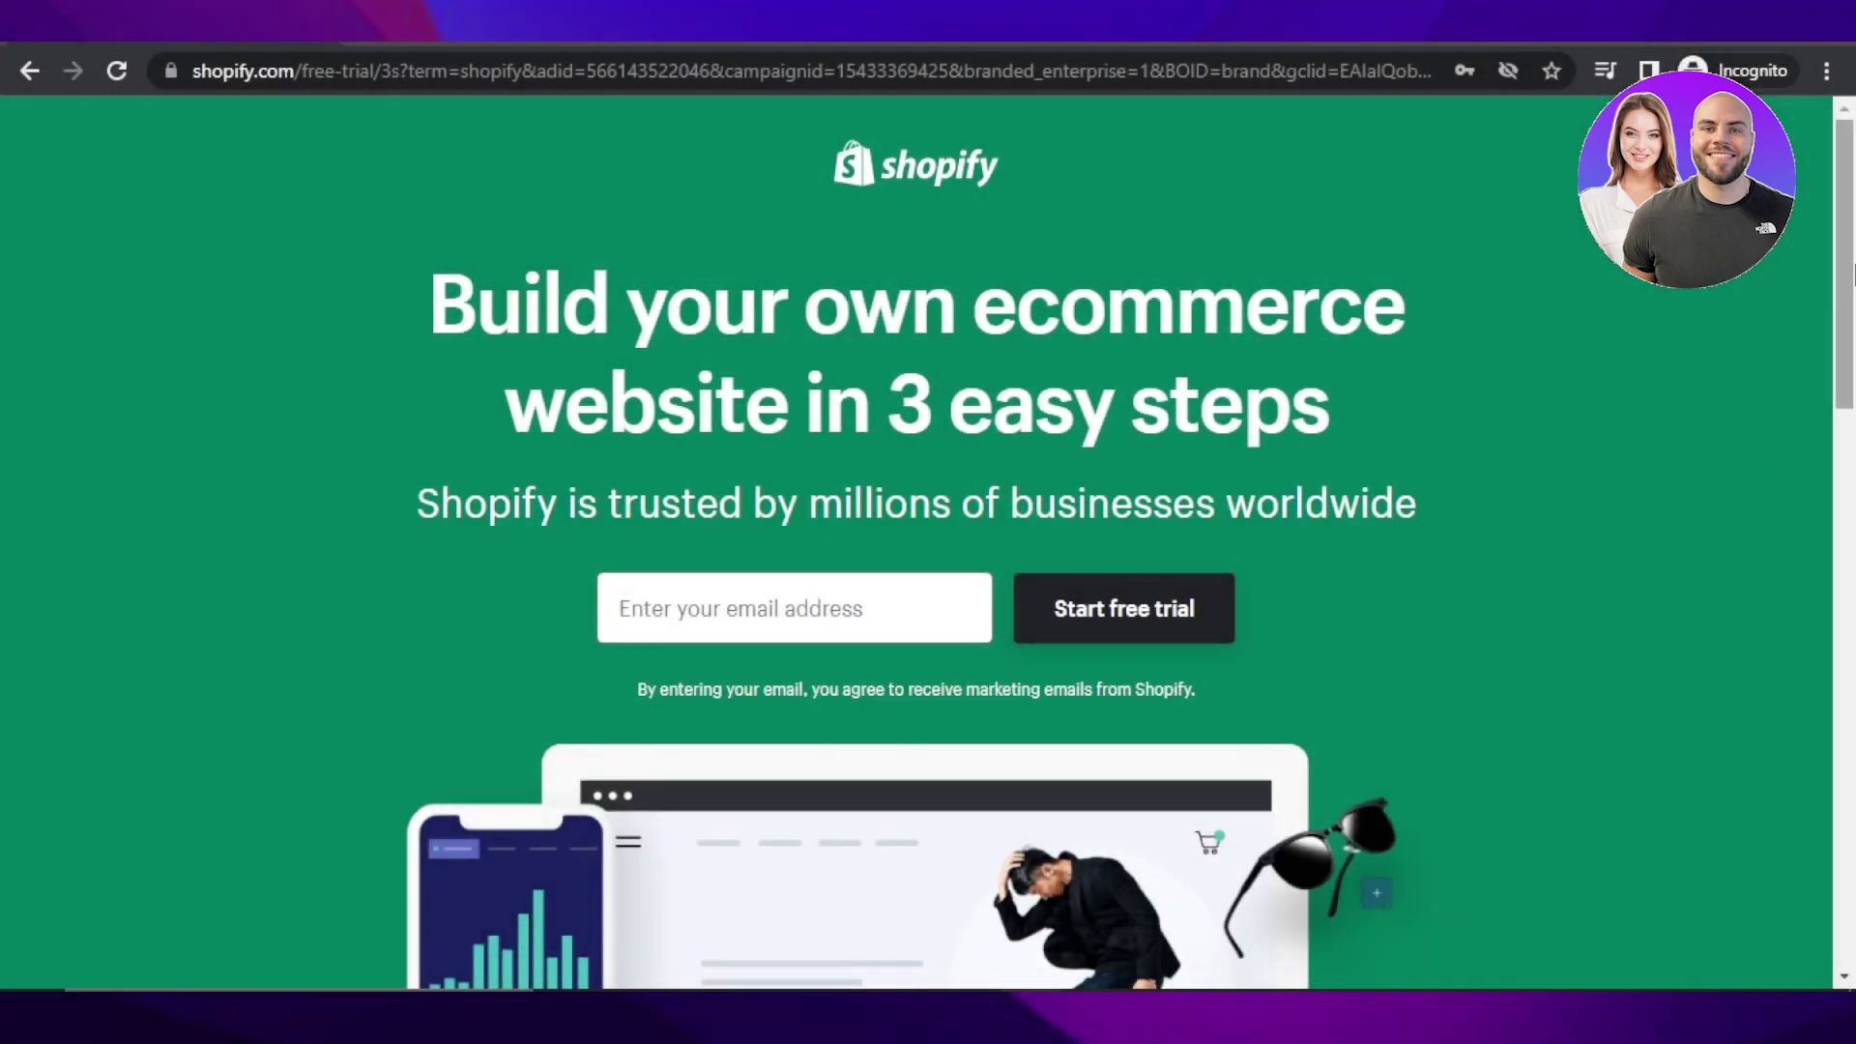
- Start the Shopify free trial signup
{"action": "scroll", "coordinate": [1853, 281], "scroll_direction": "down", "scroll_amount": 6}
{"action": "scroll", "coordinate": [1853, 281], "scroll_direction": "up", "scroll_amount": 6}
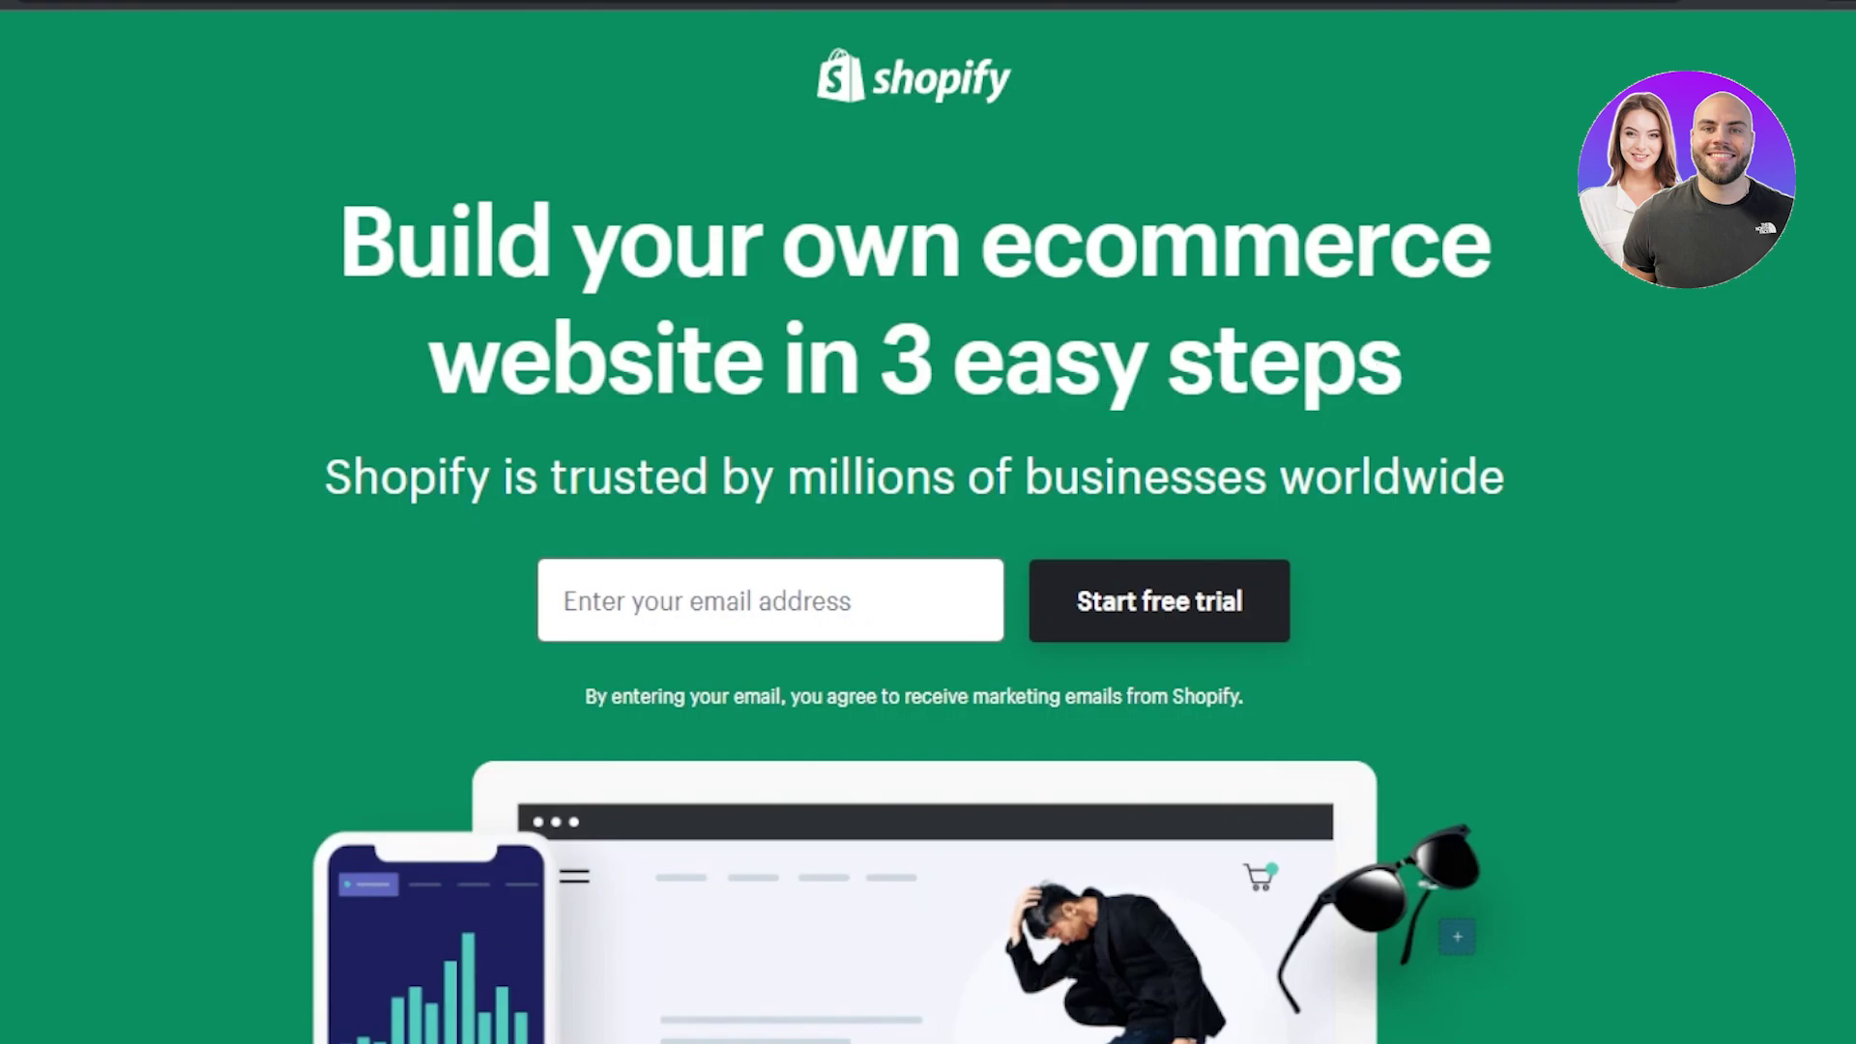
{"action": "scroll", "coordinate": [1609, 393], "scroll_direction": "down", "scroll_amount": 10}
{"action": "scroll", "coordinate": [929, 522], "scroll_direction": "down", "scroll_amount": 4}
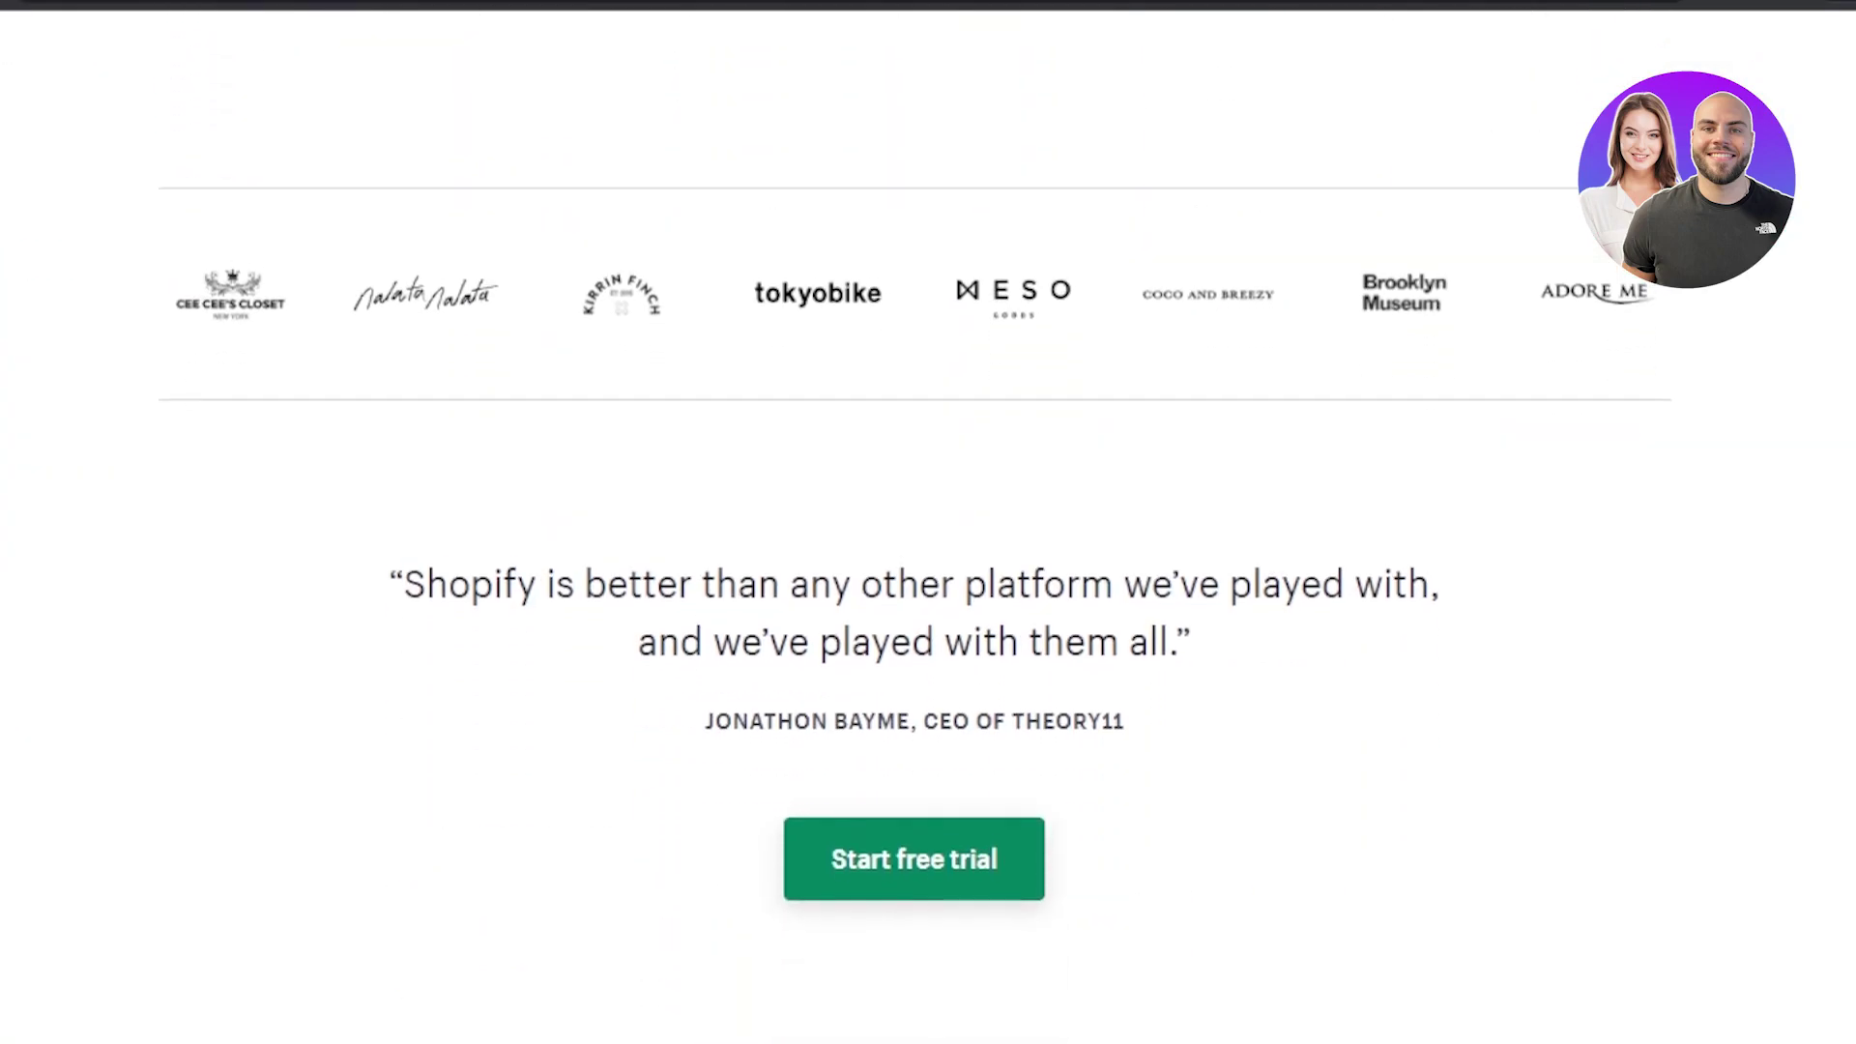
{"action": "scroll", "coordinate": [928, 522], "scroll_direction": "up", "scroll_amount": 8}
{"action": "scroll", "coordinate": [929, 523], "scroll_direction": "up", "scroll_amount": 8}
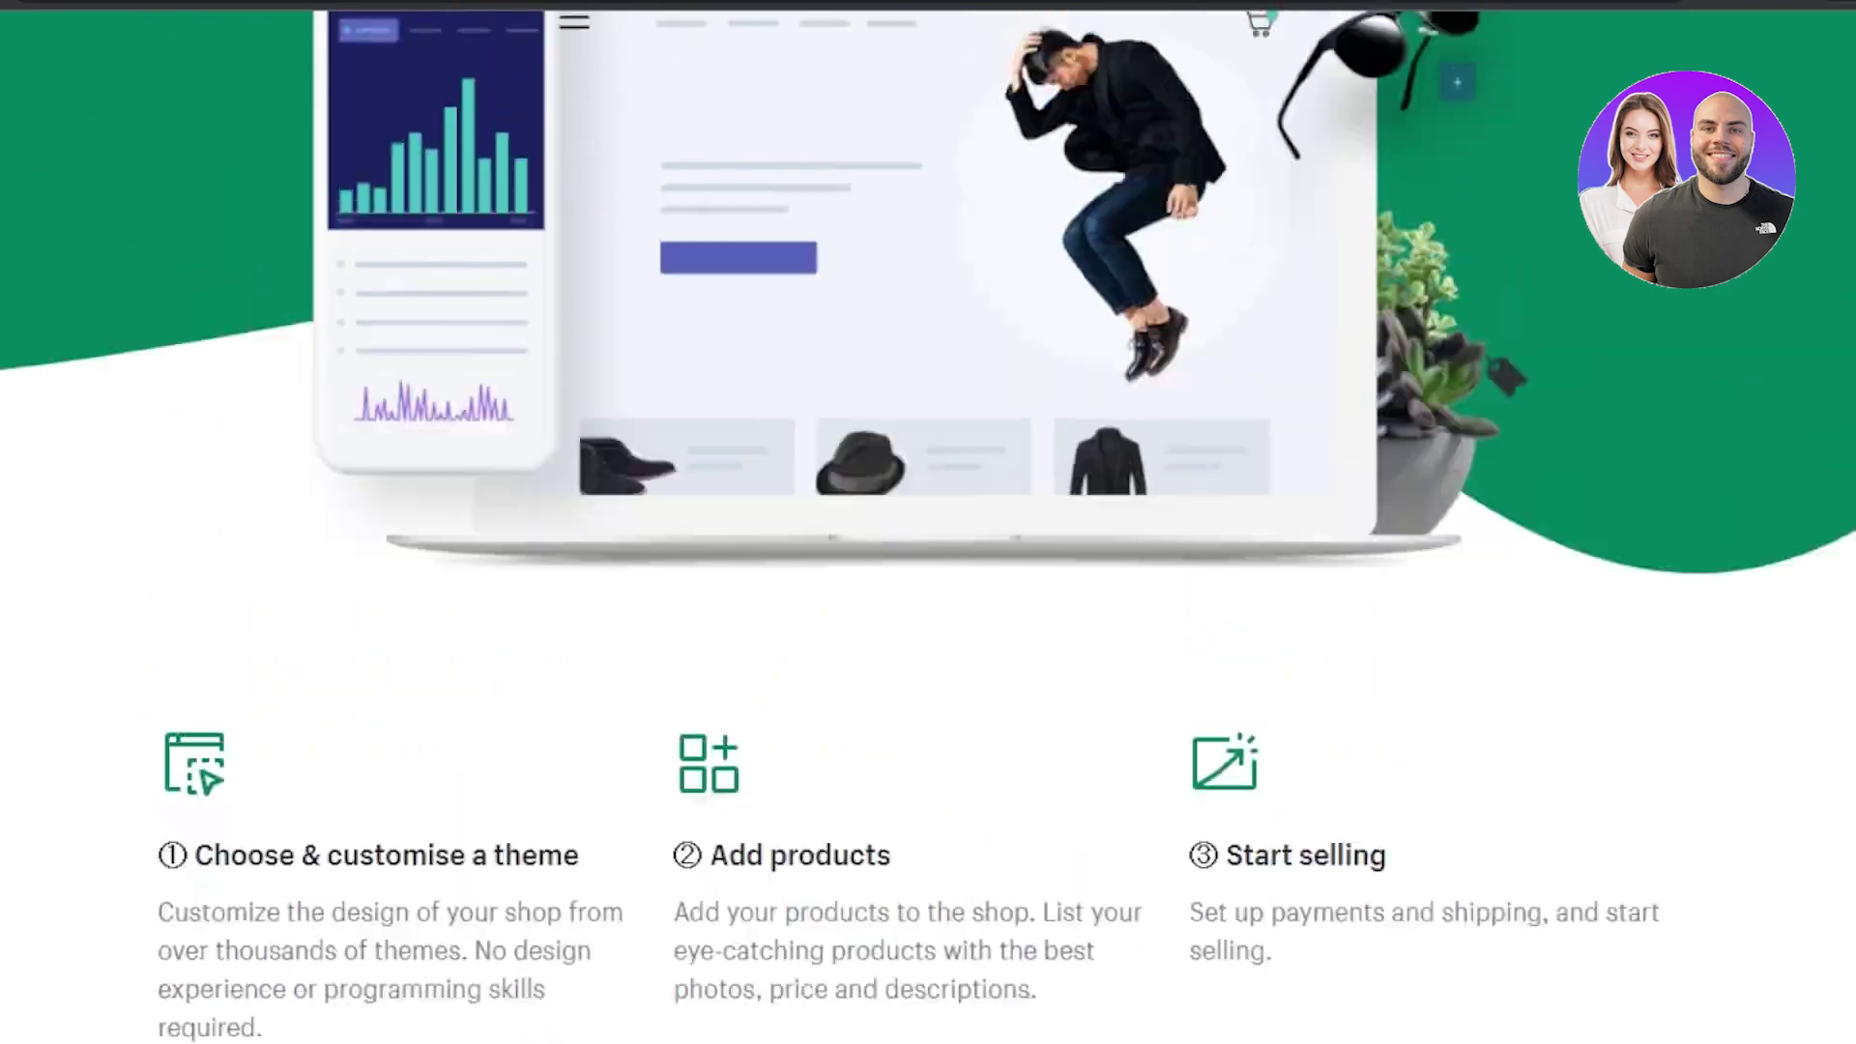
{"action": "scroll", "coordinate": [928, 522], "scroll_direction": "up", "scroll_amount": 3}
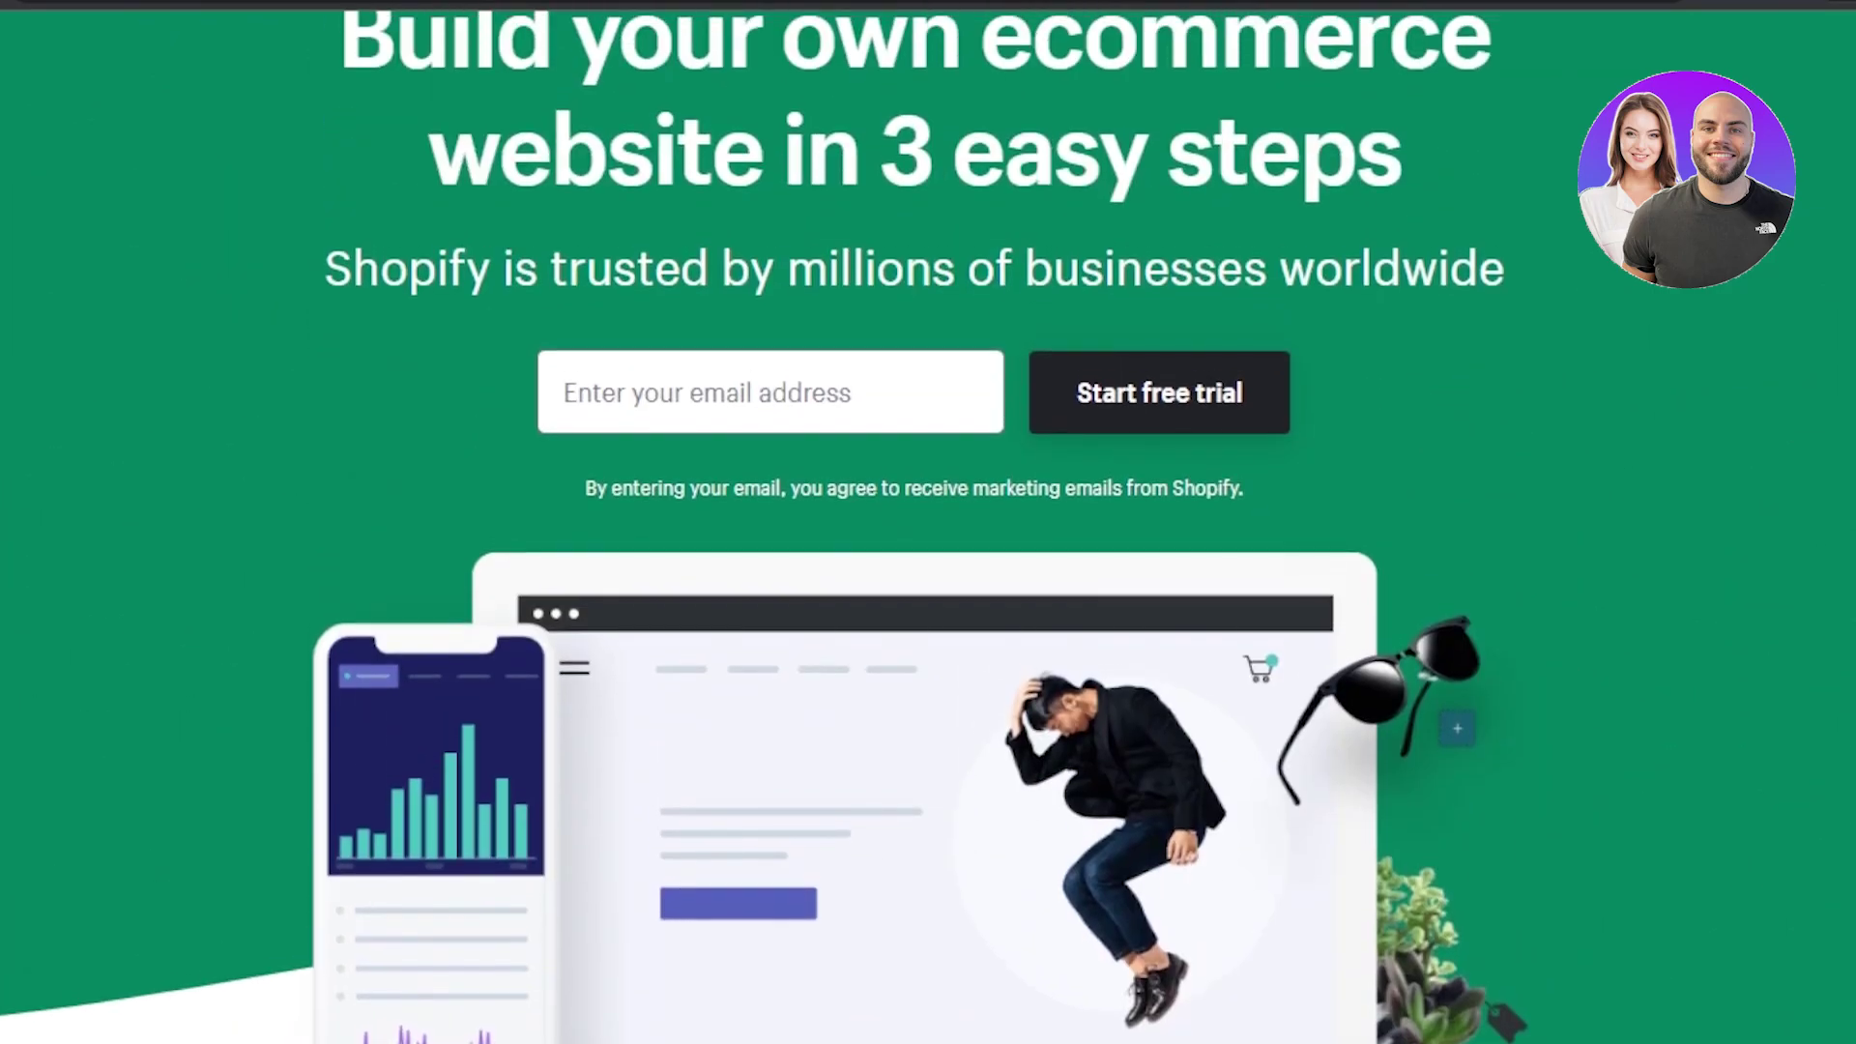
{"action": "scroll", "coordinate": [1136, 305], "scroll_direction": "down", "scroll_amount": 1}
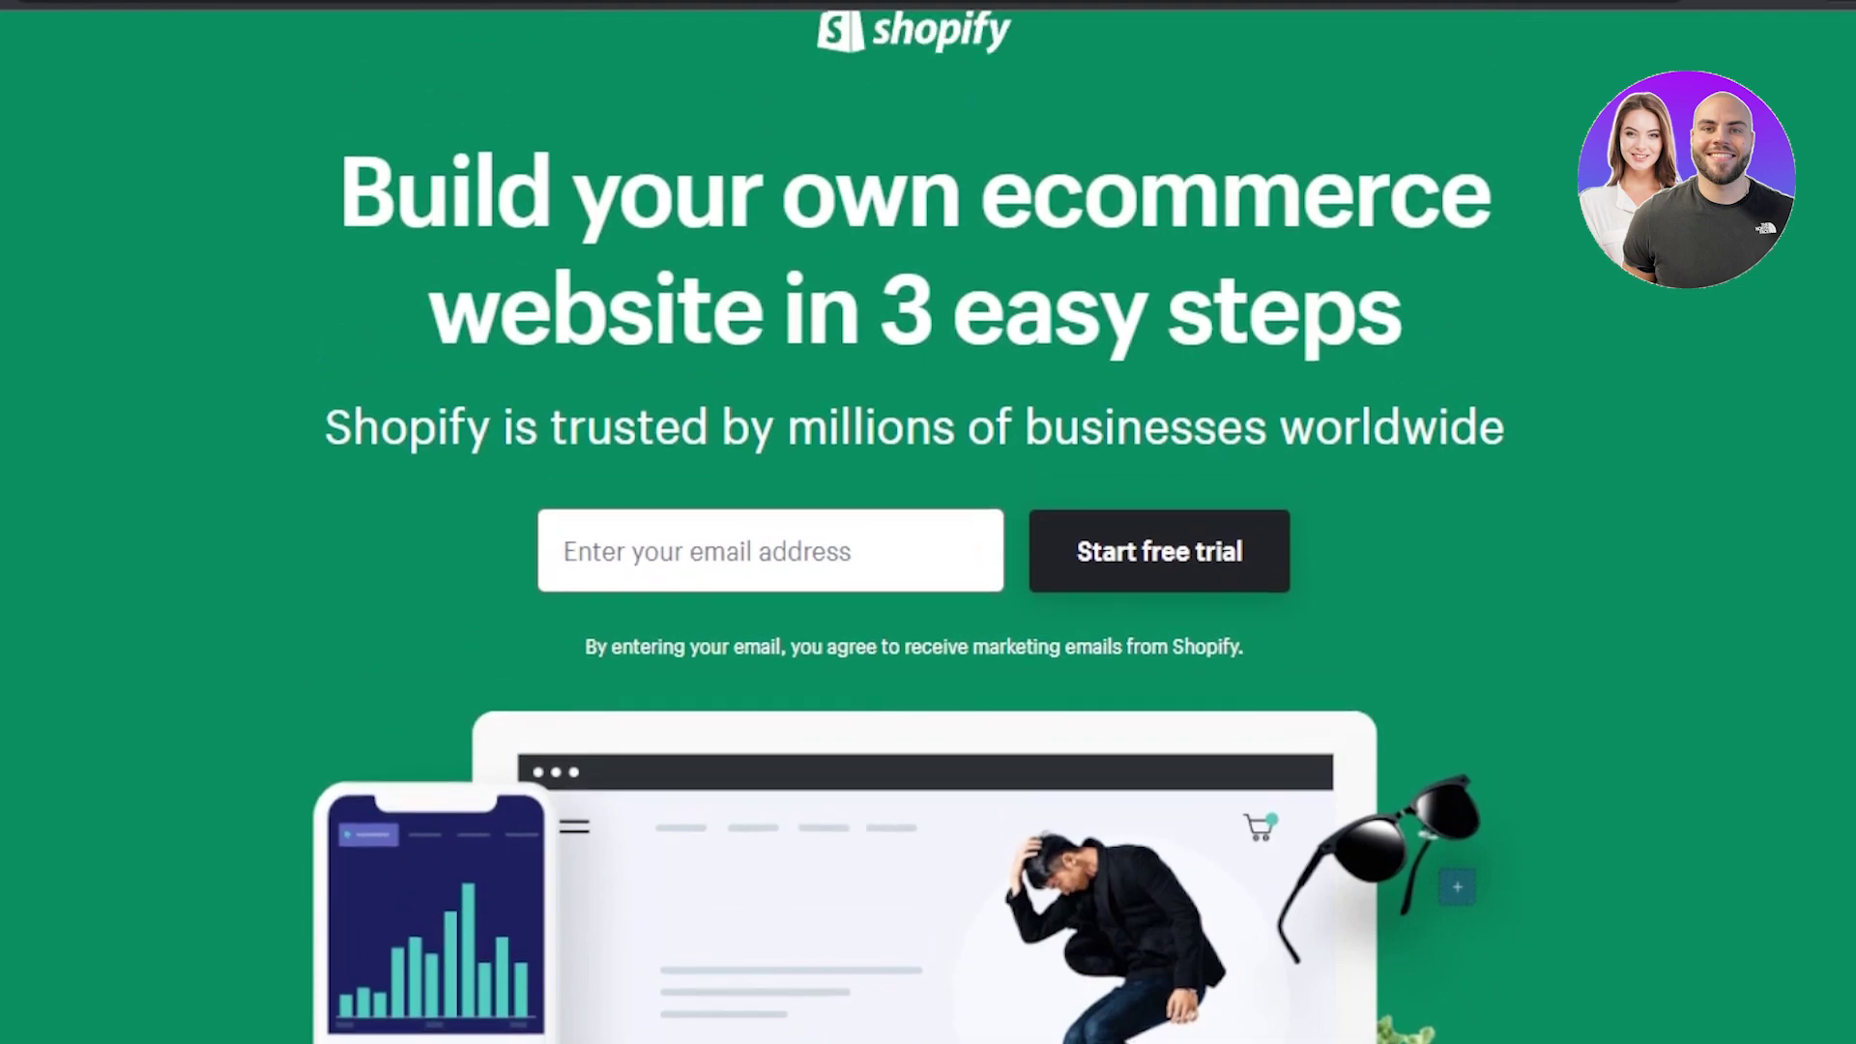
{"action": "scroll", "coordinate": [1137, 305], "scroll_direction": "up", "scroll_amount": 1}
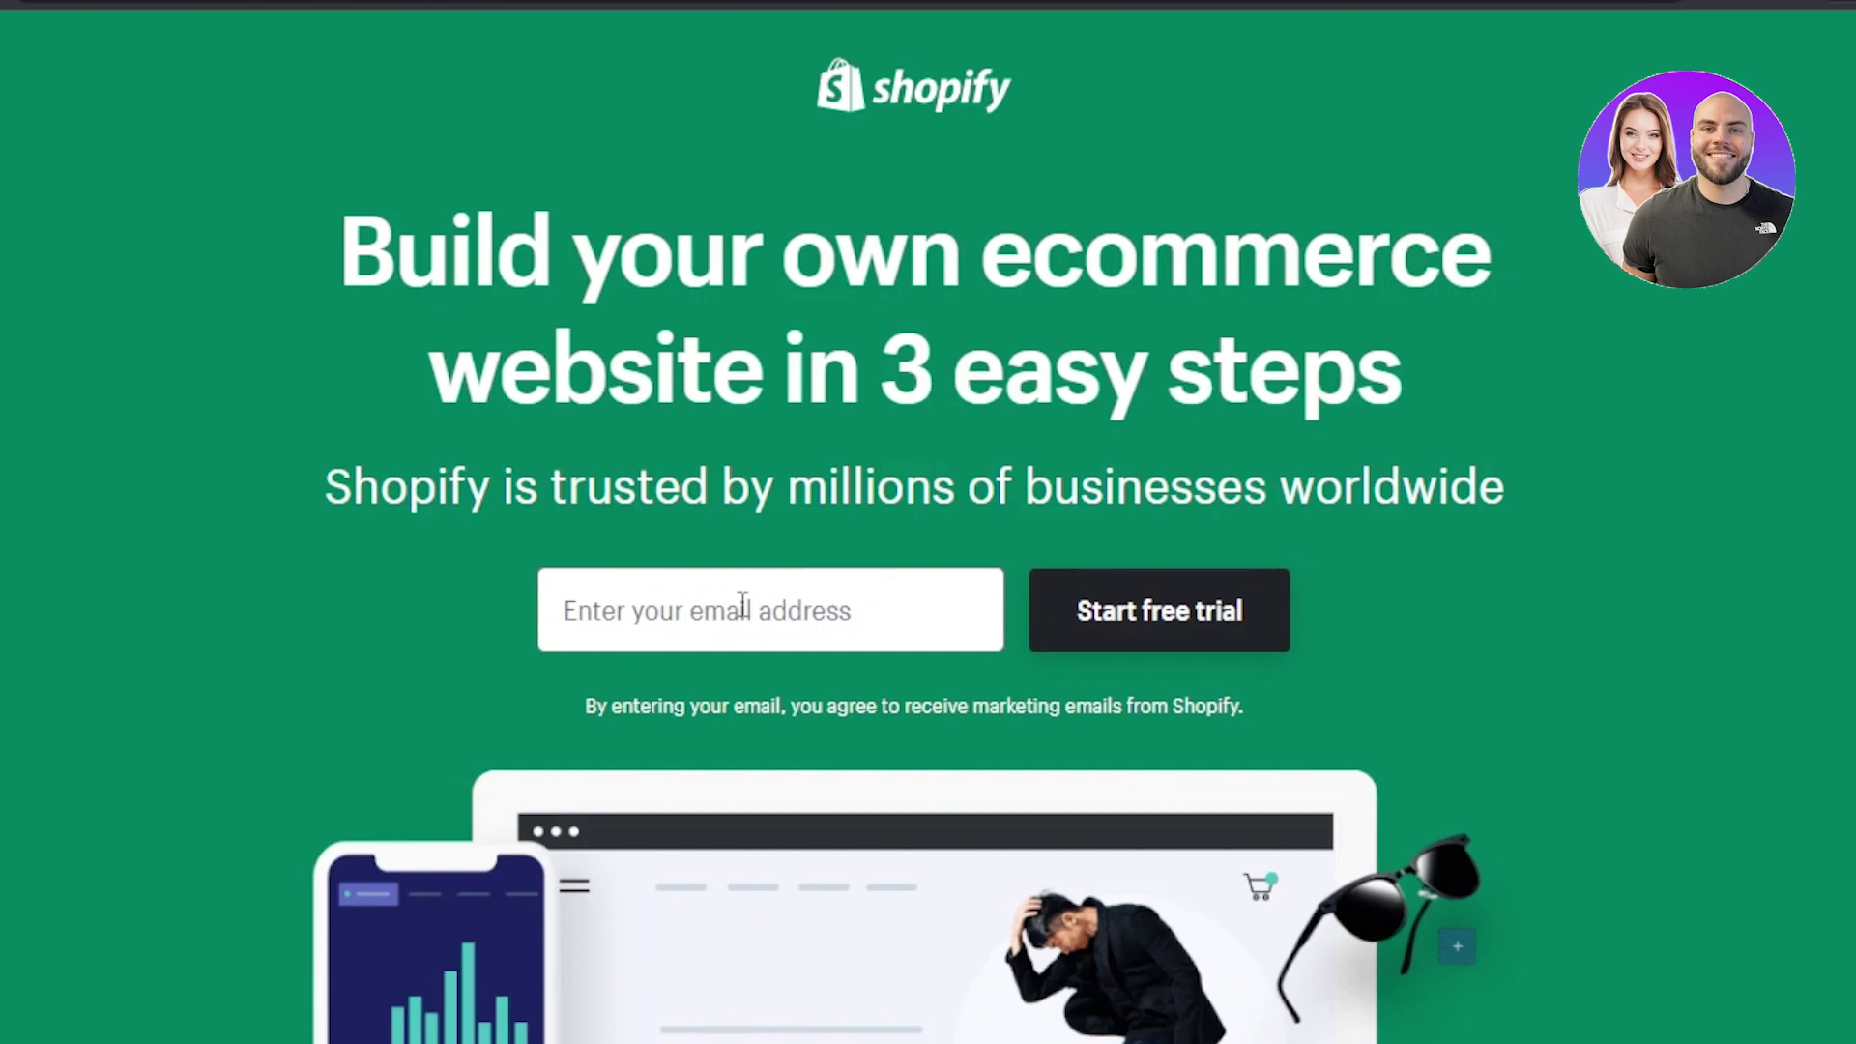
{"action": "left_click", "coordinate": [1108, 642]}
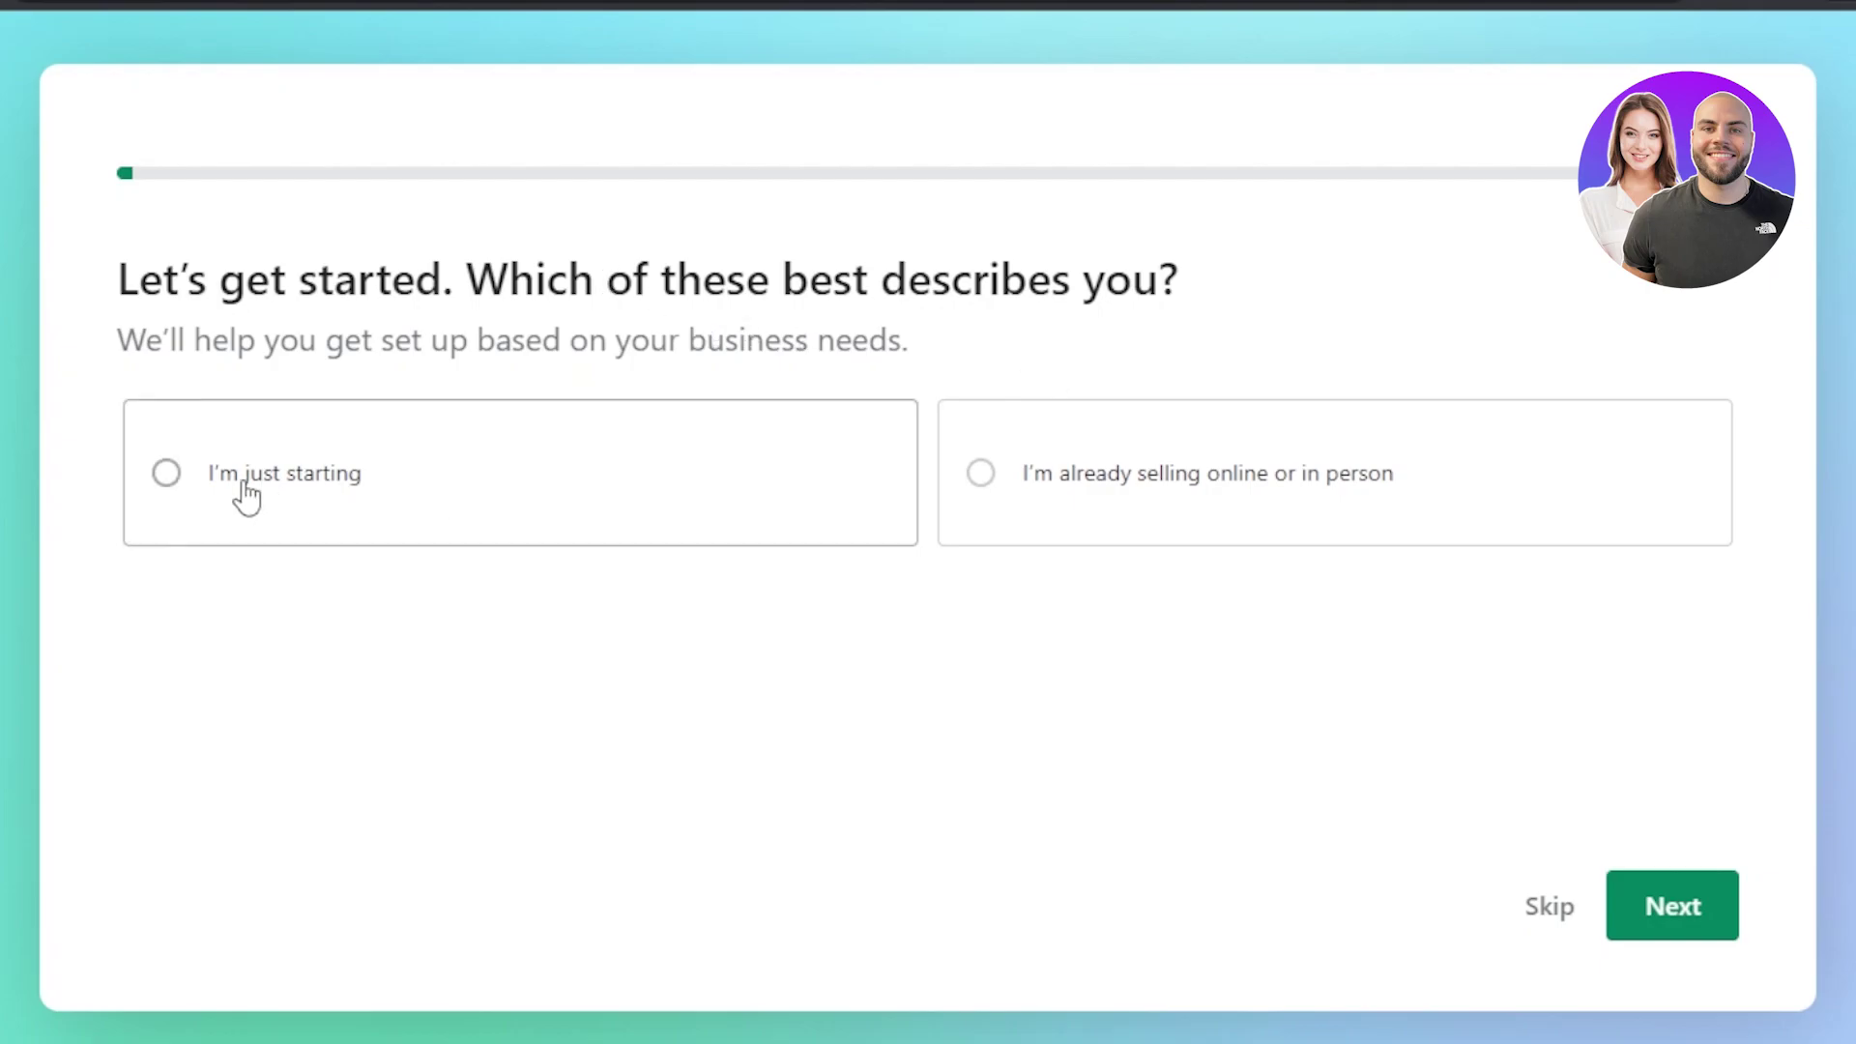
- Answer onboarding: just starting, selling through an online store, no online audience
{"action": "left_click", "coordinate": [168, 479]}
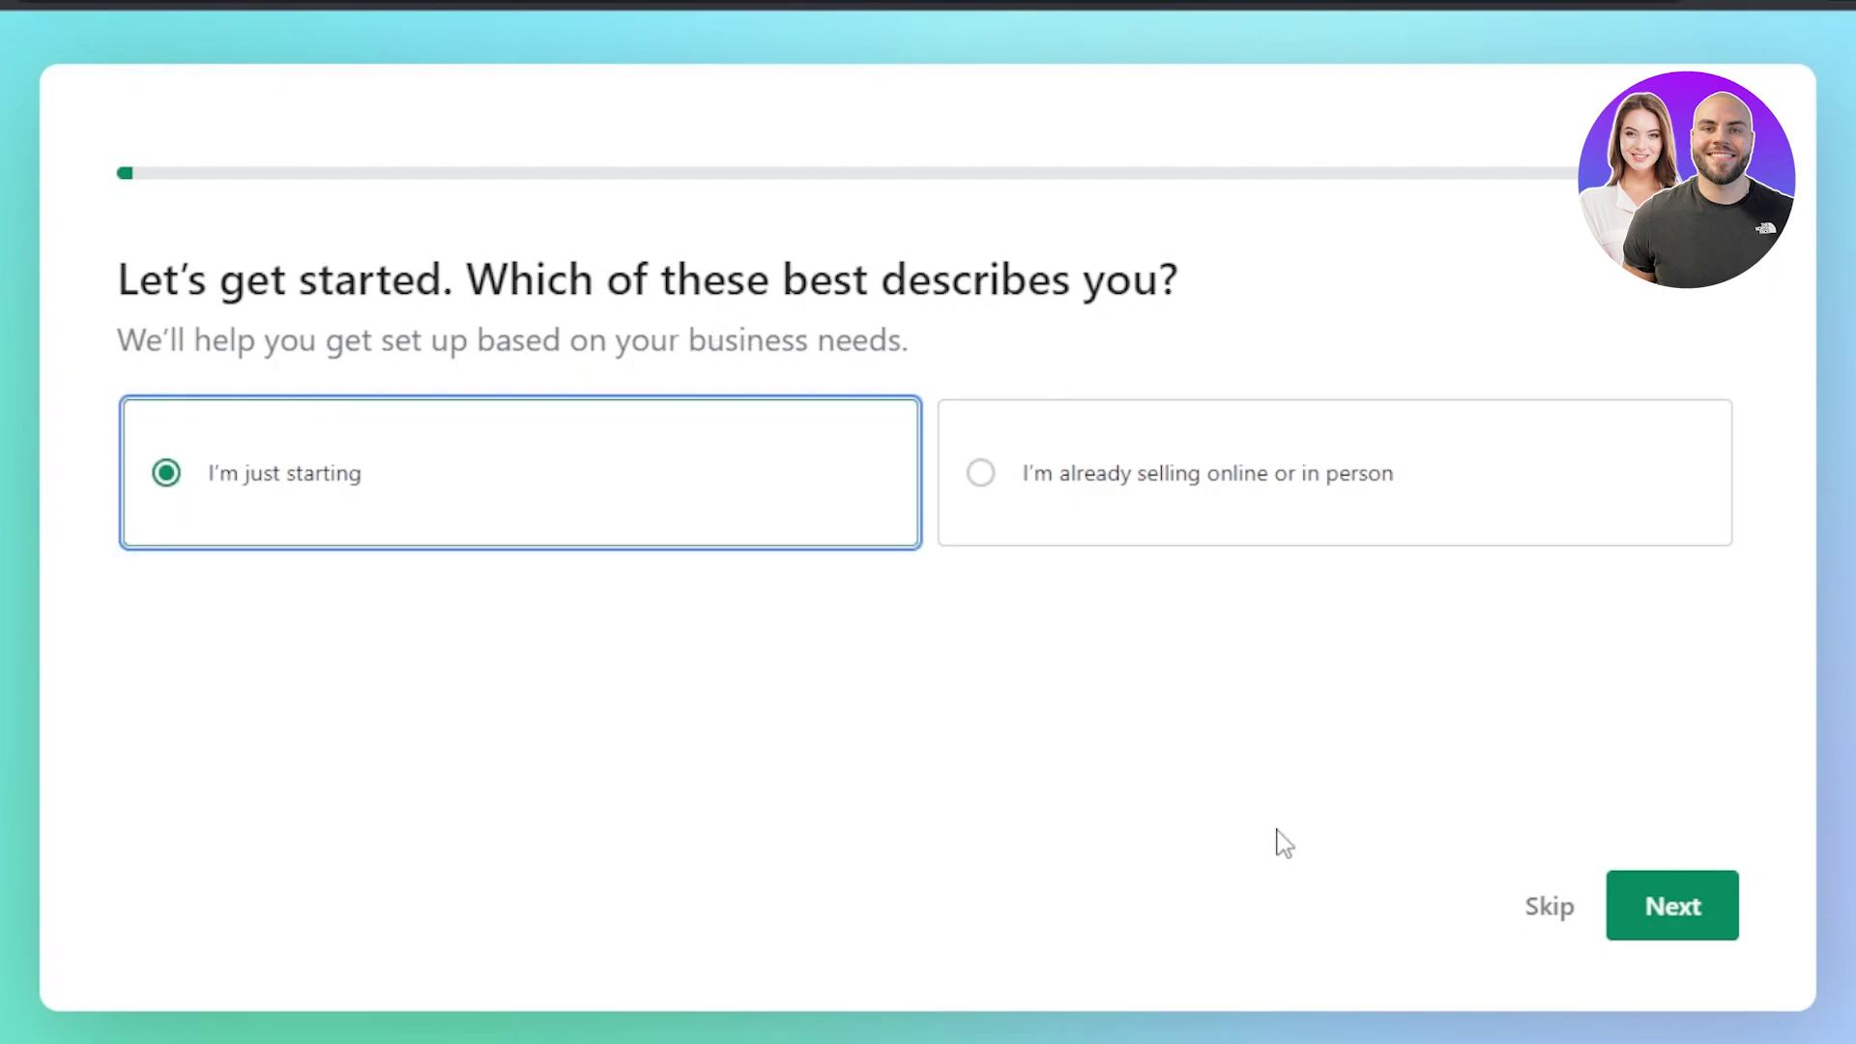
{"action": "left_click", "coordinate": [1721, 913]}
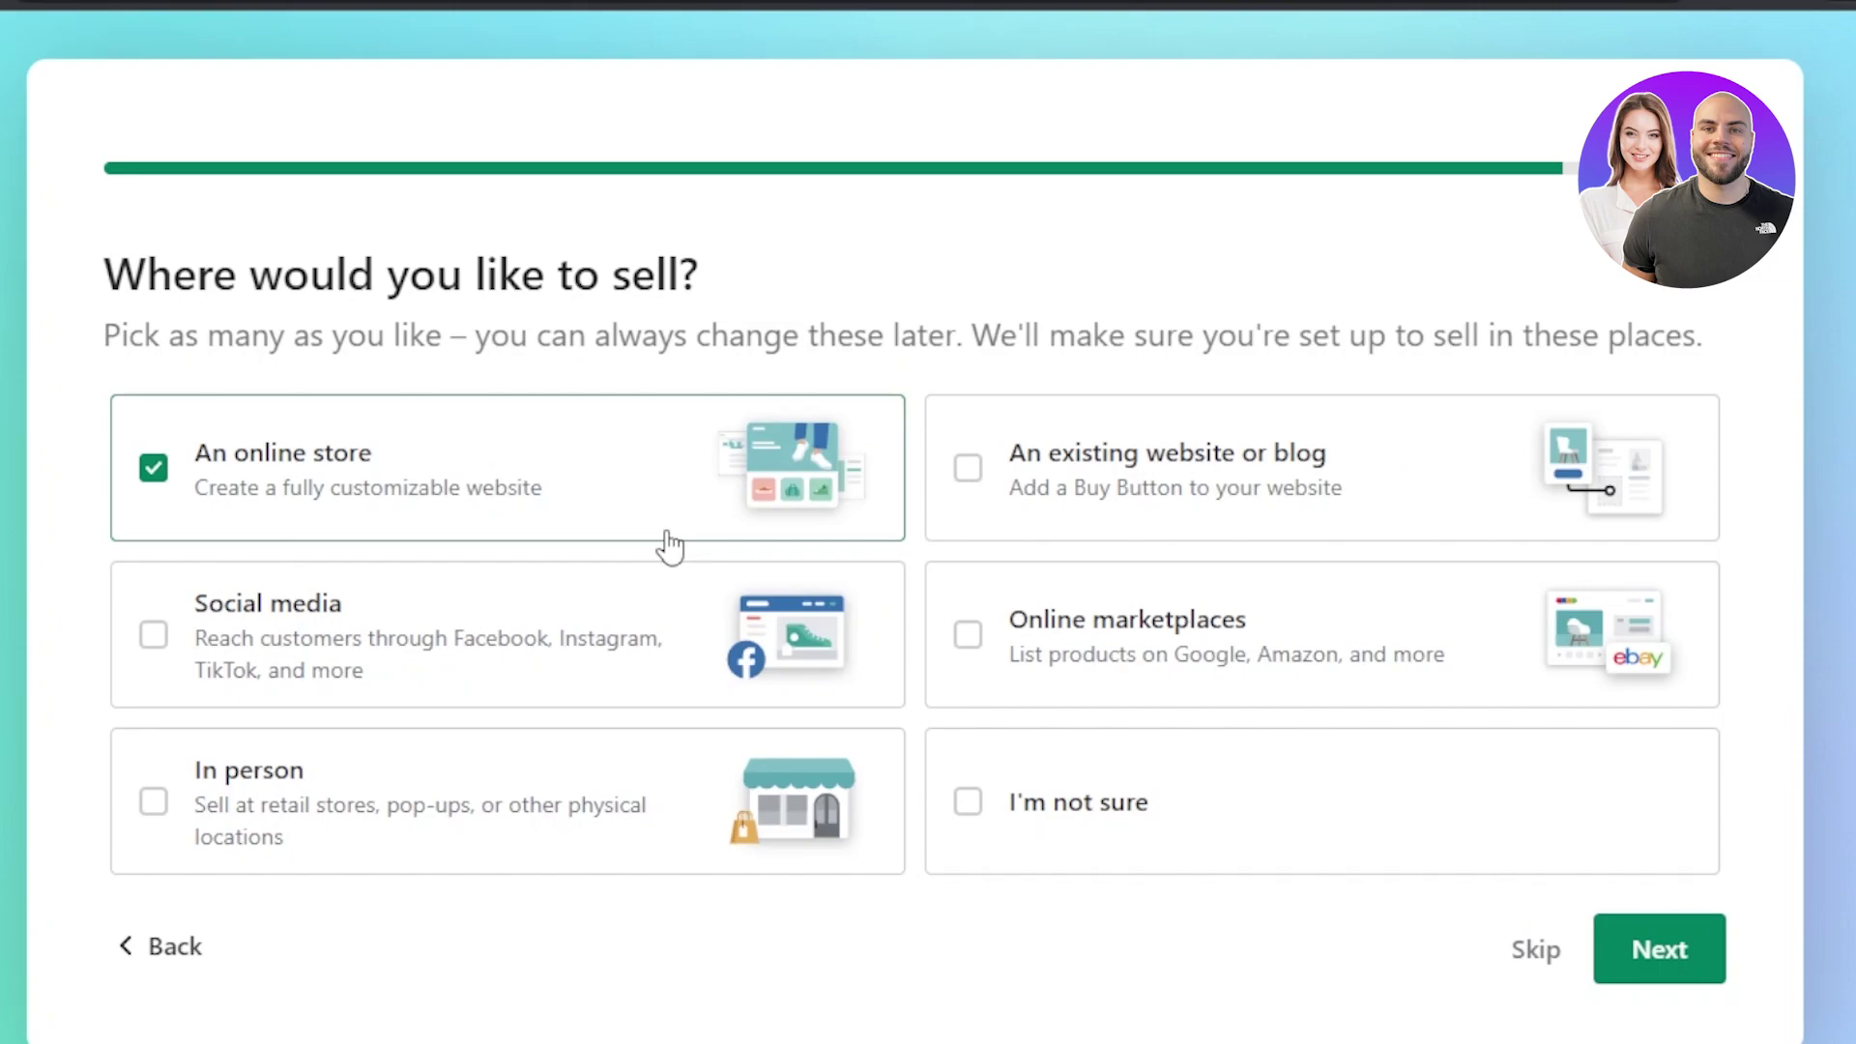
{"action": "left_click", "coordinate": [1722, 965]}
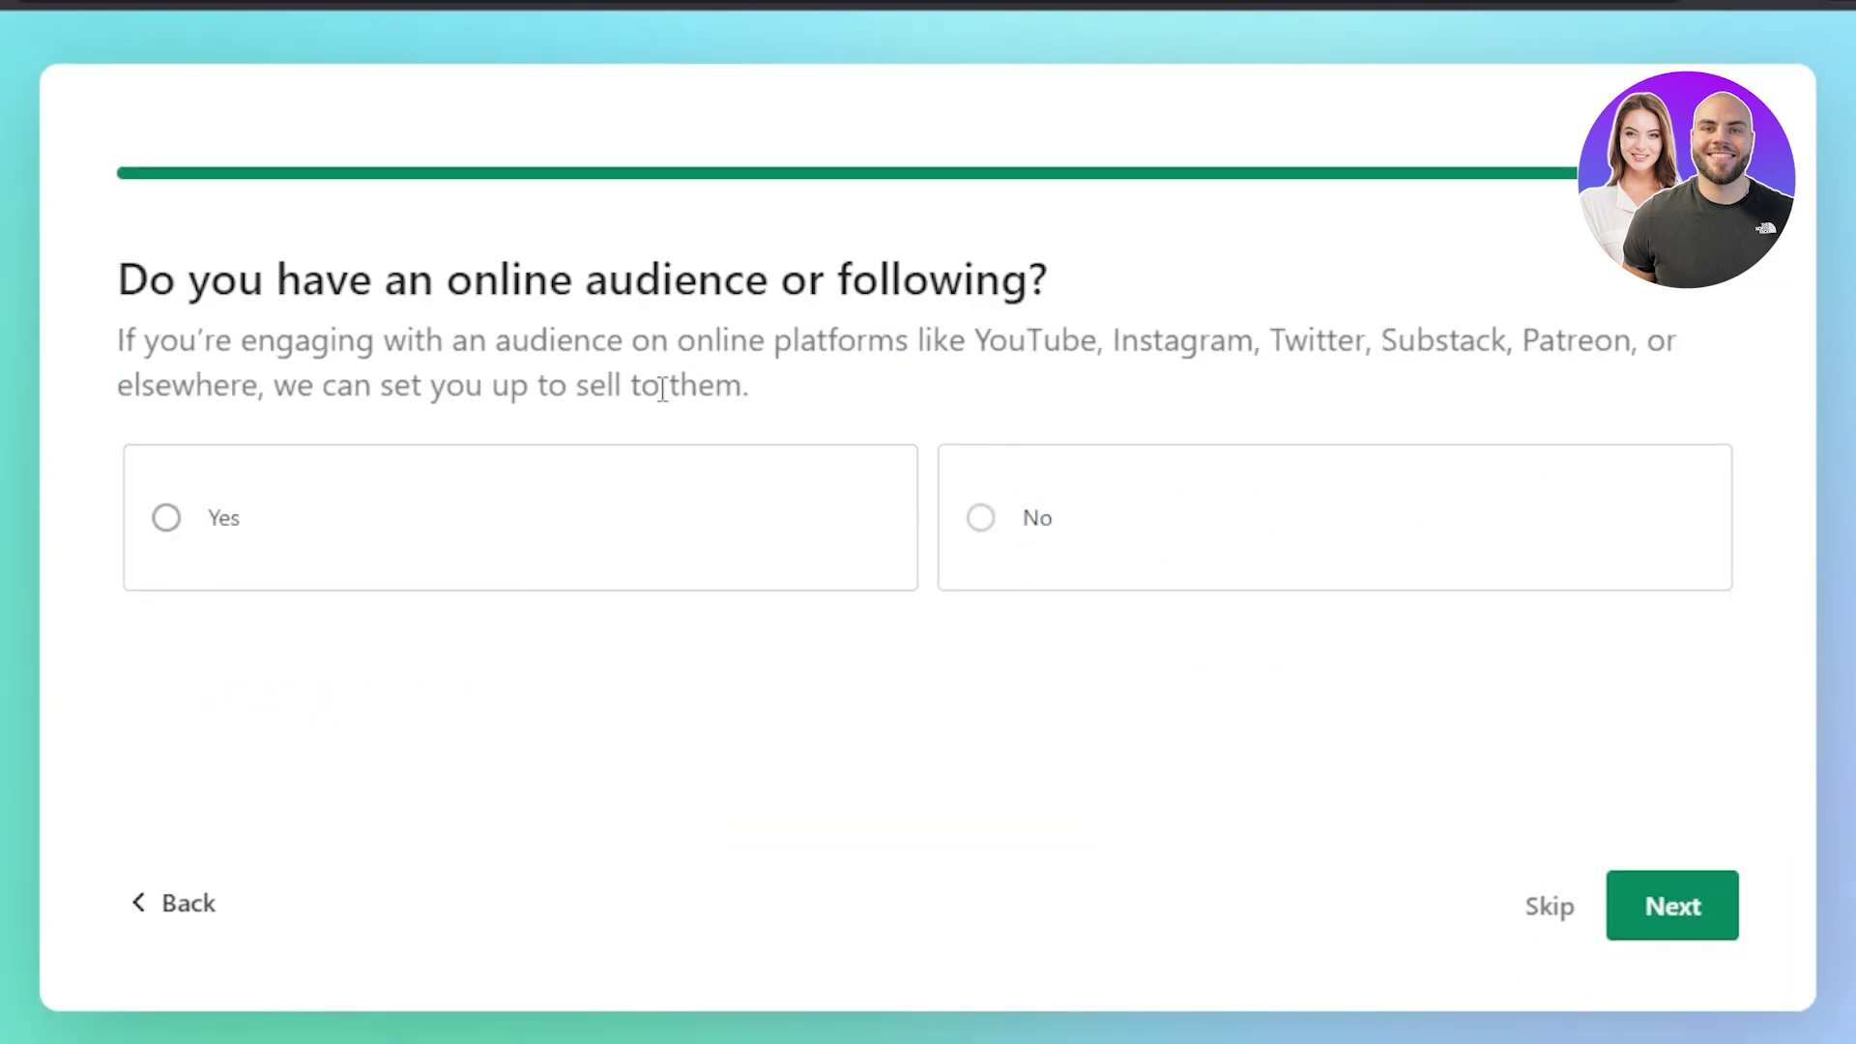
{"action": "left_click", "coordinate": [980, 525]}
{"action": "left_click", "coordinate": [1662, 903]}
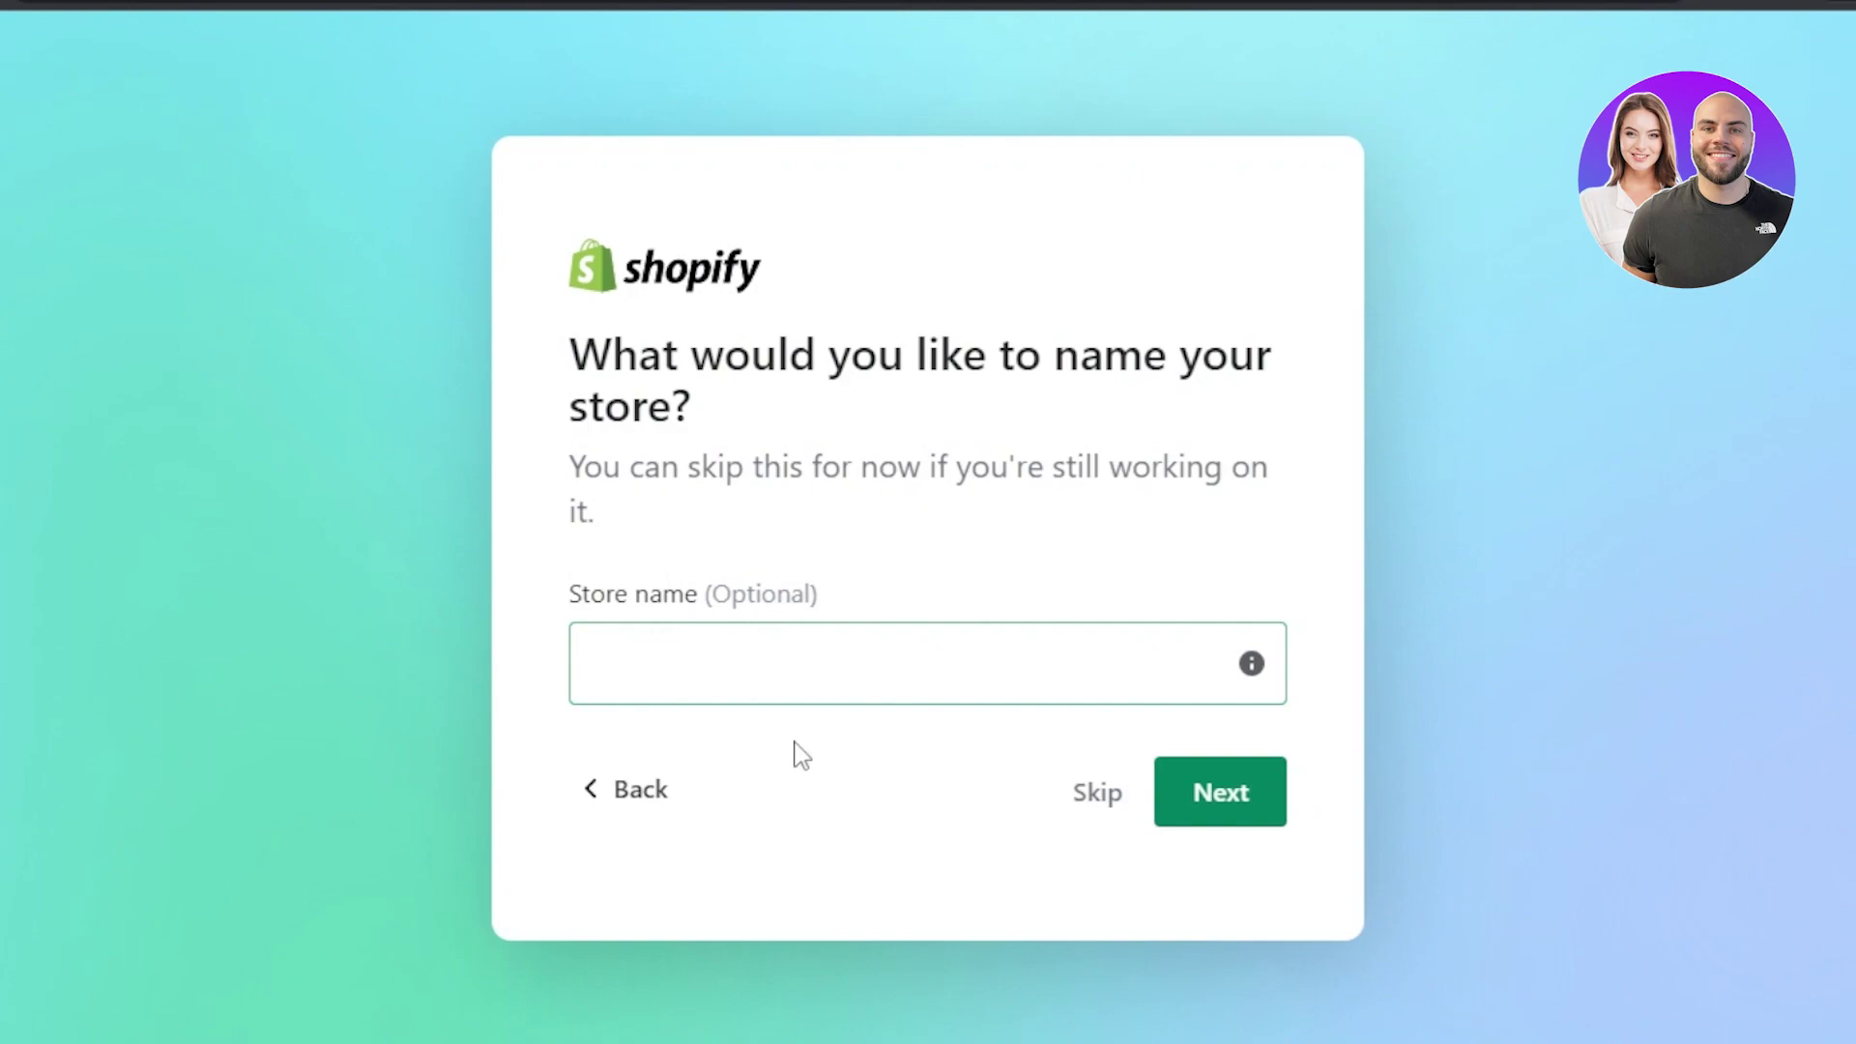
- Enter 'Theswaycloset' as the store name and continue
{"action": "left_click", "coordinate": [684, 677]}
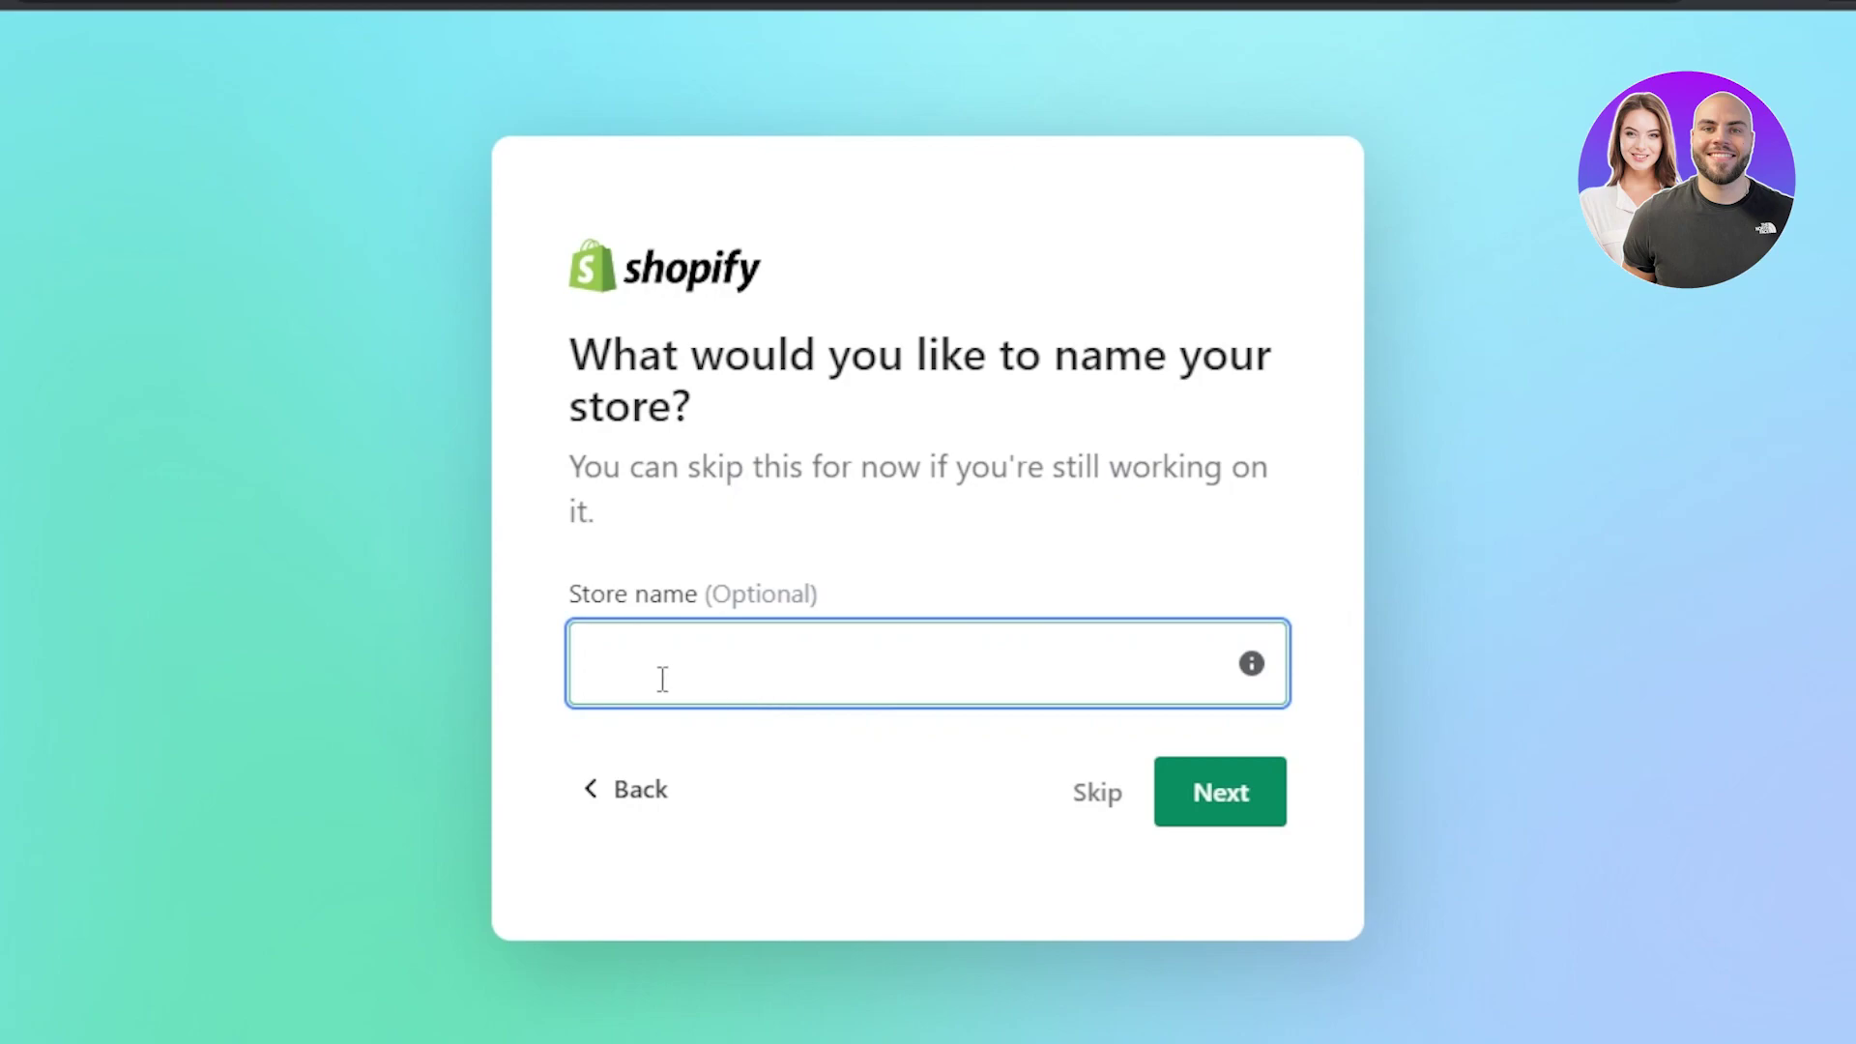
{"action": "type", "text": "Th"}
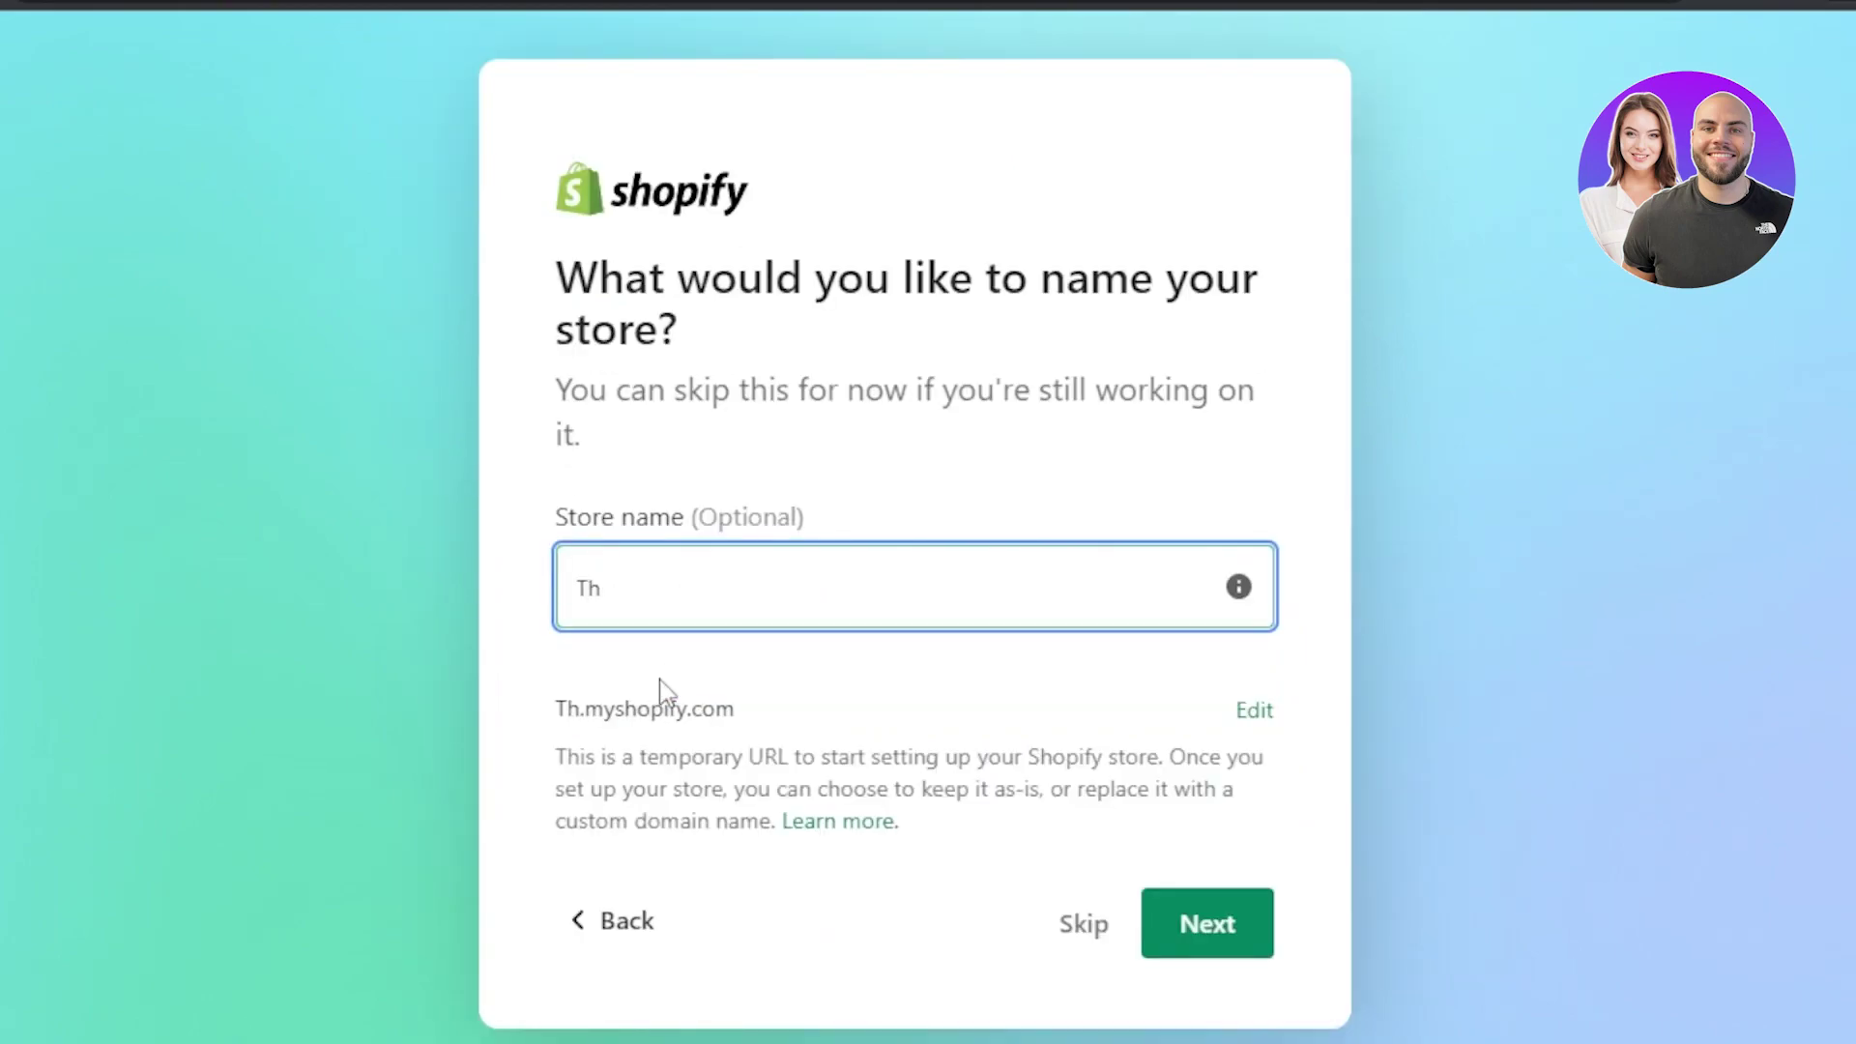
{"action": "type", "text": "eswayclo"}
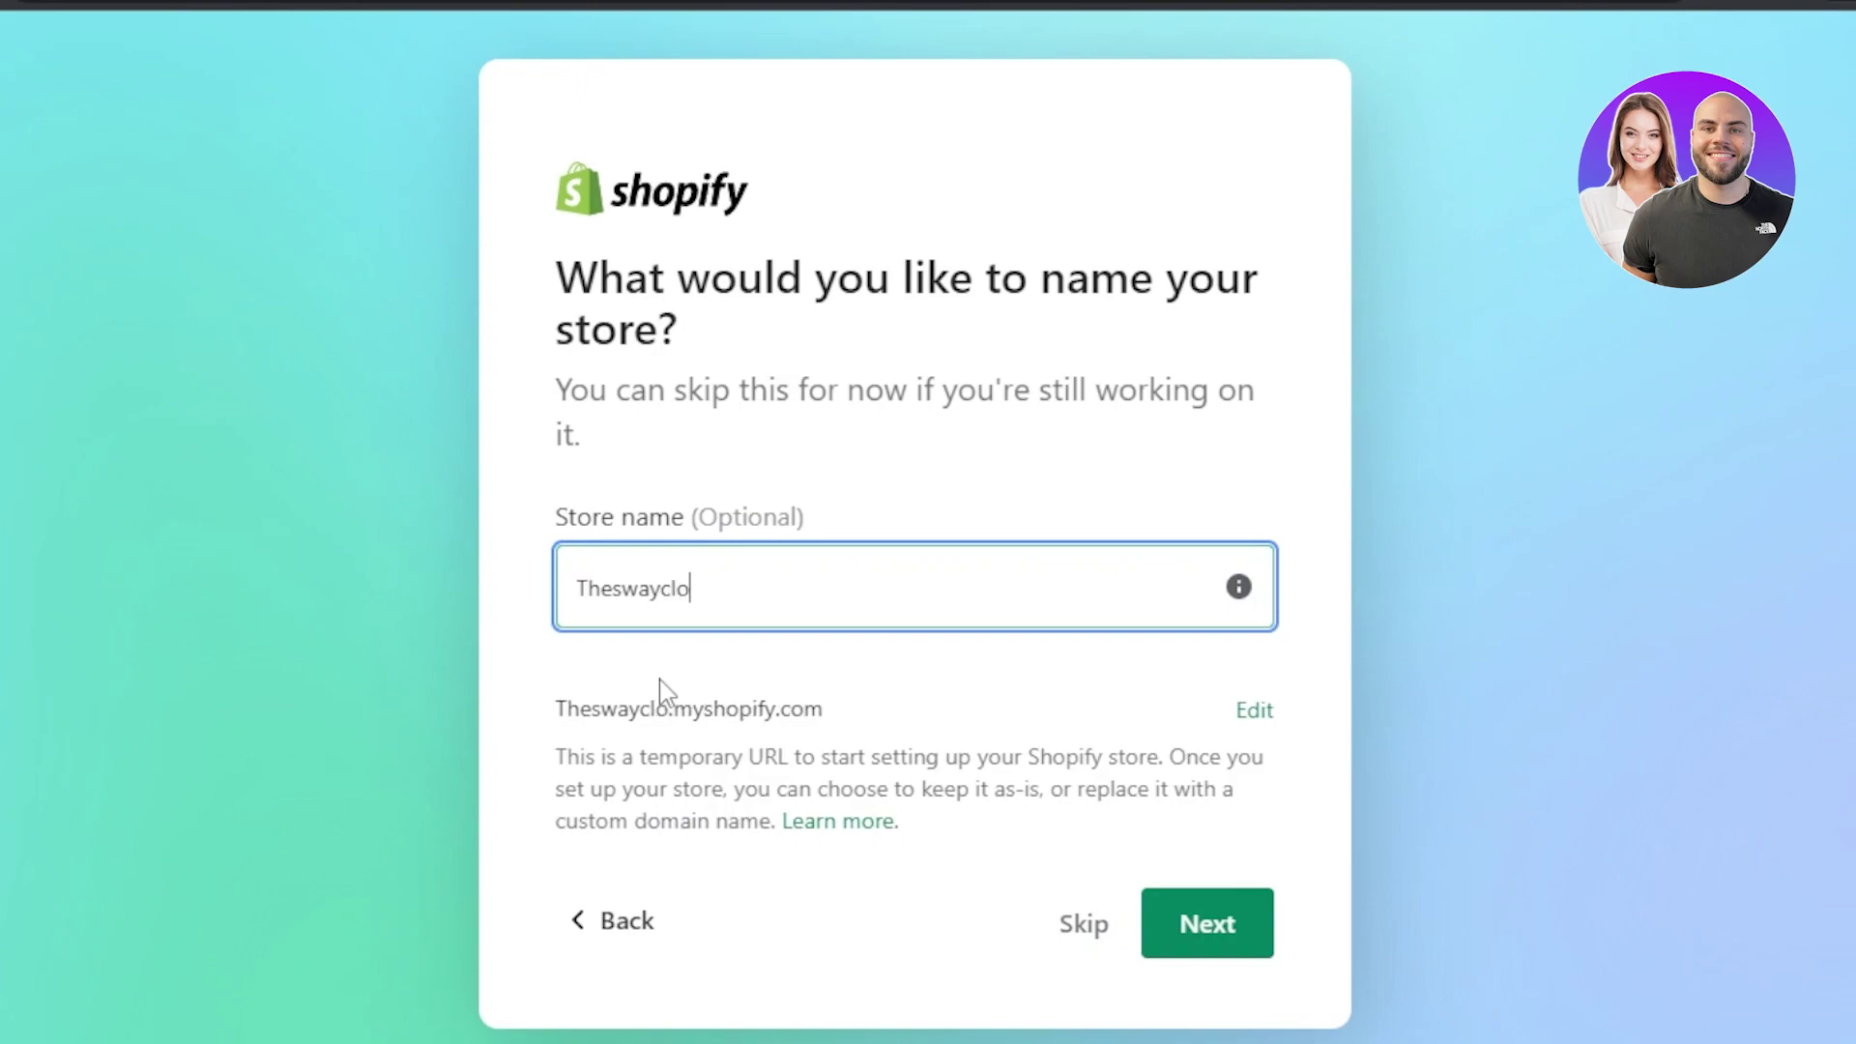
{"action": "type", "text": "set"}
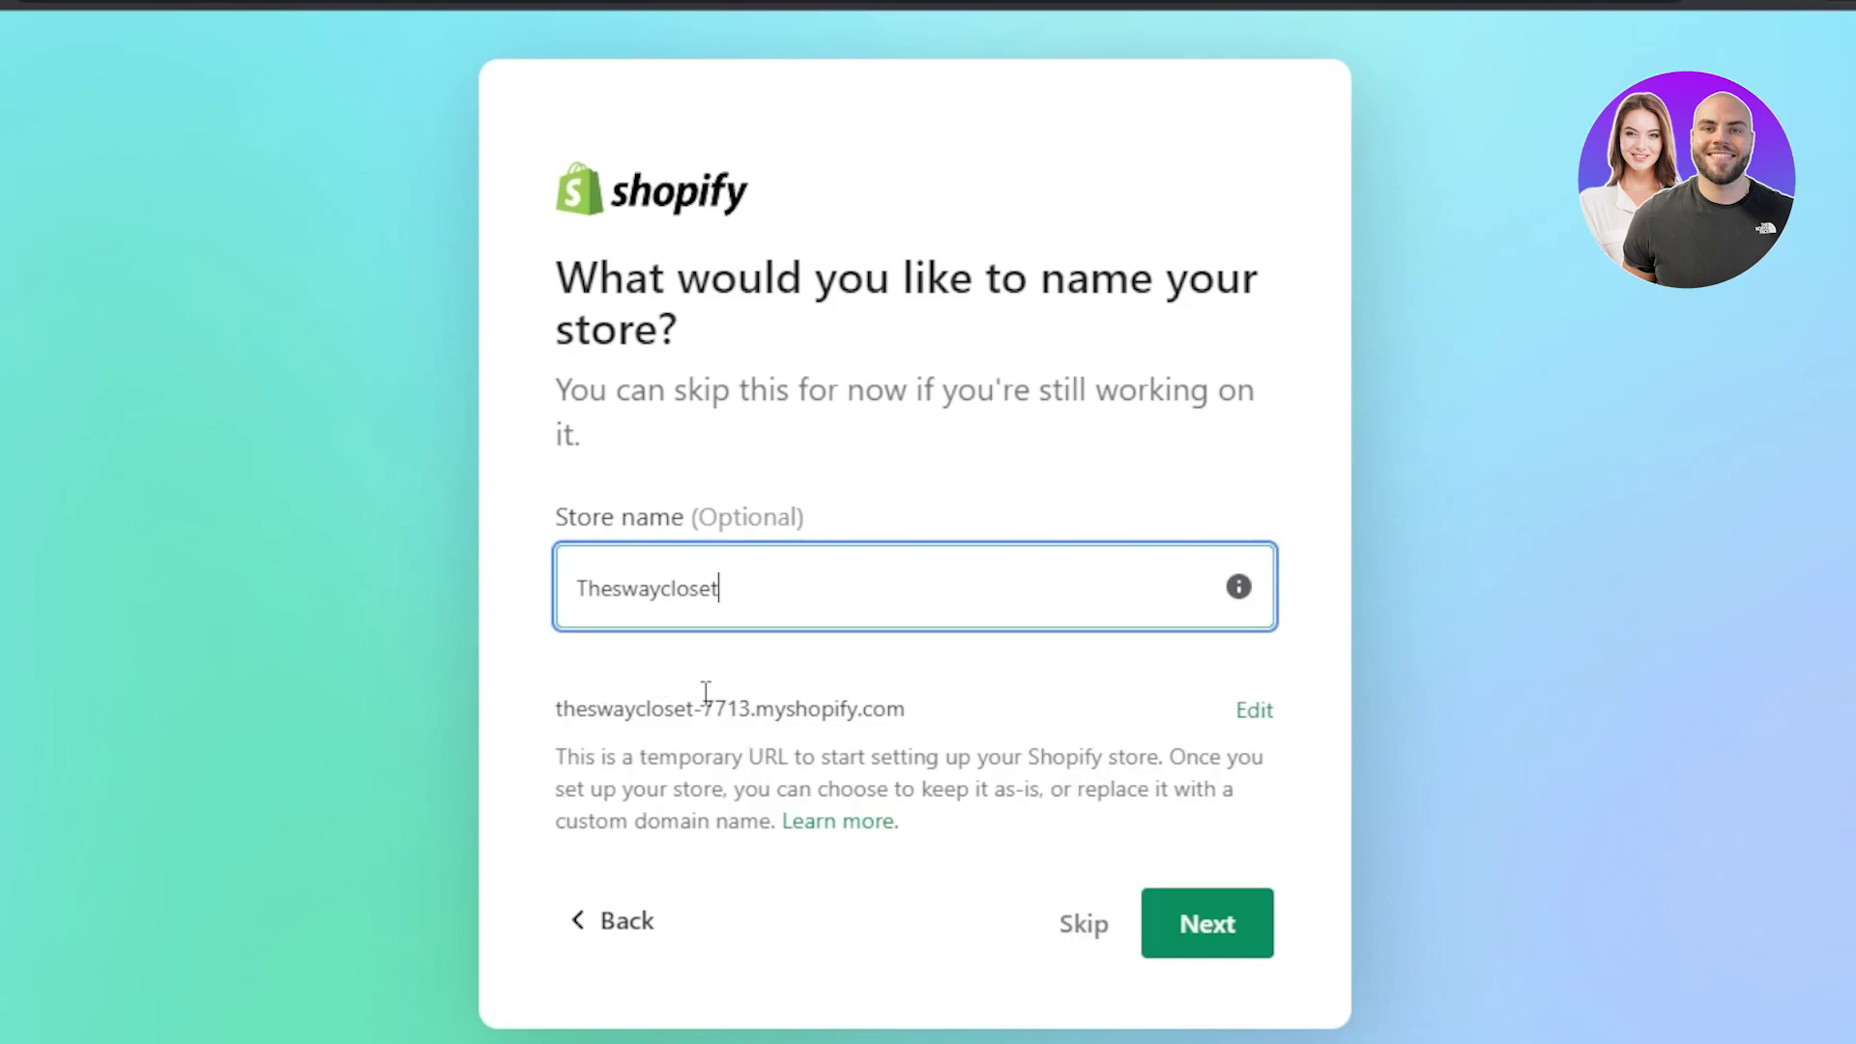
{"action": "left_click", "coordinate": [1255, 940]}
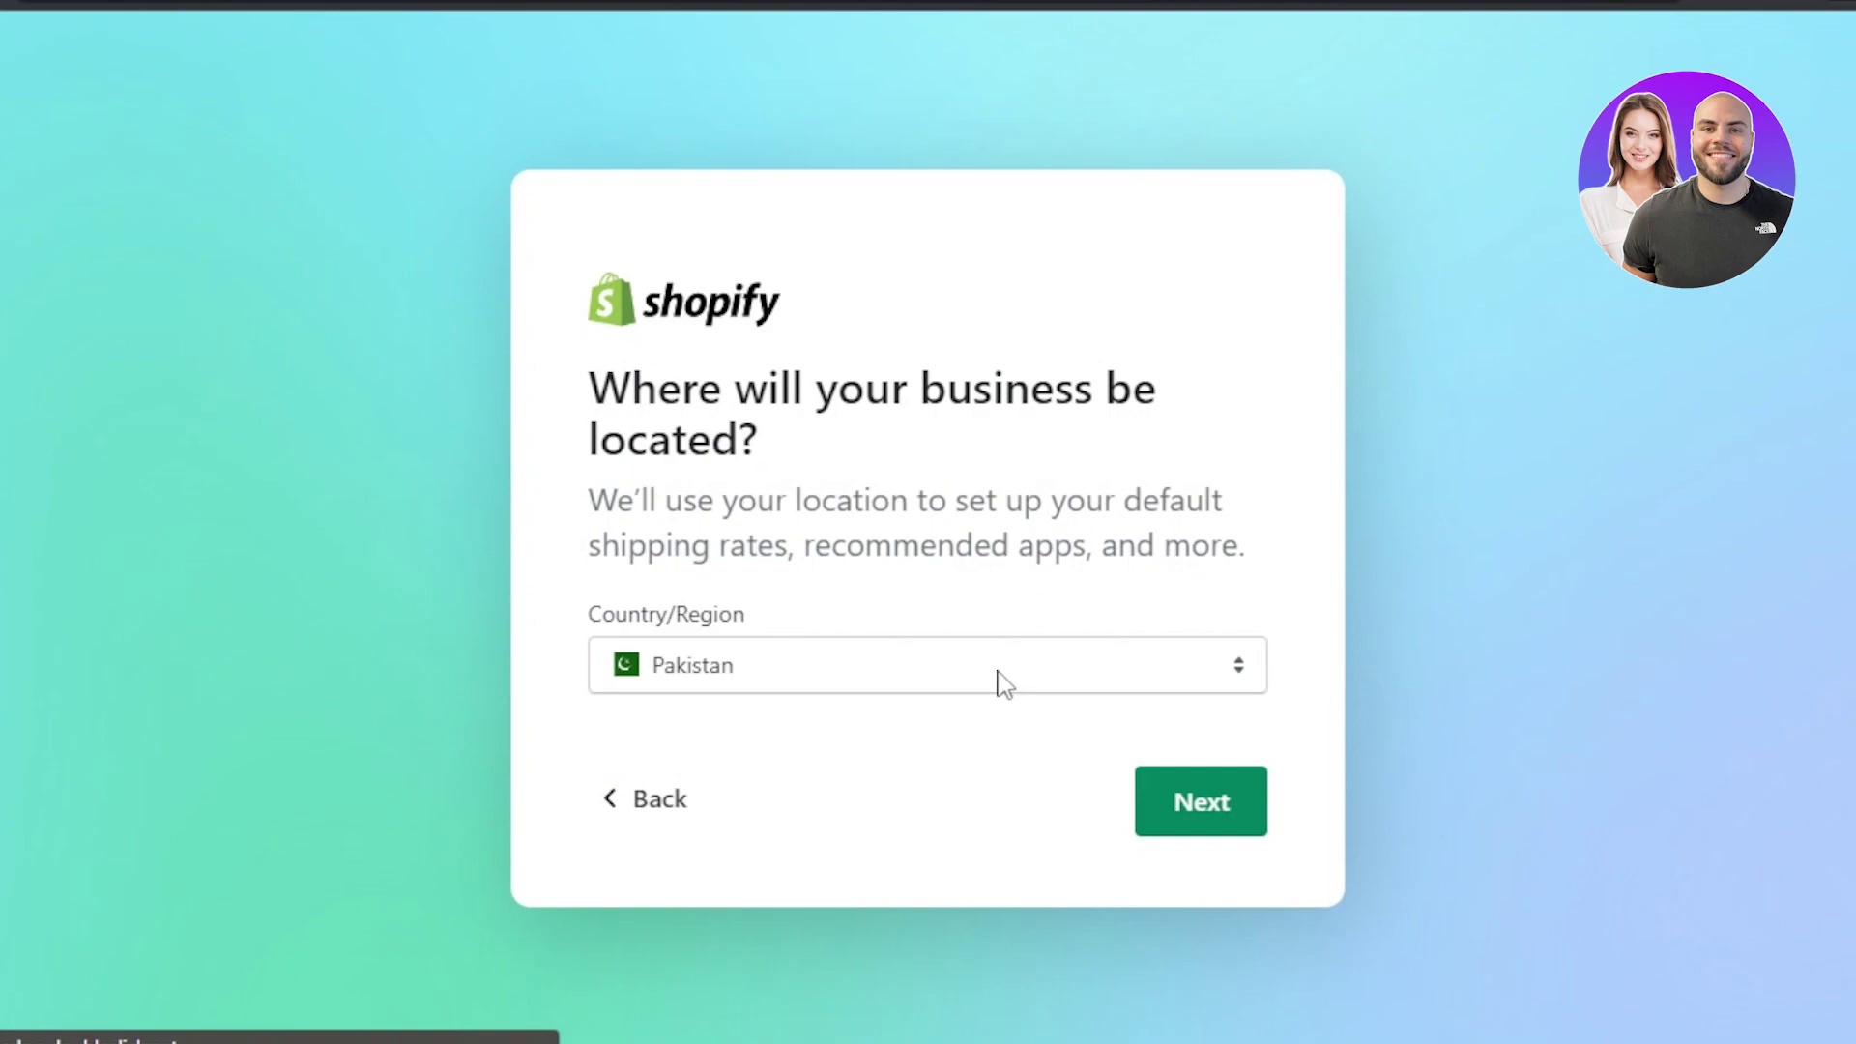
- Keep Pakistan as the business country/region and continue
{"action": "left_click", "coordinate": [1004, 681]}
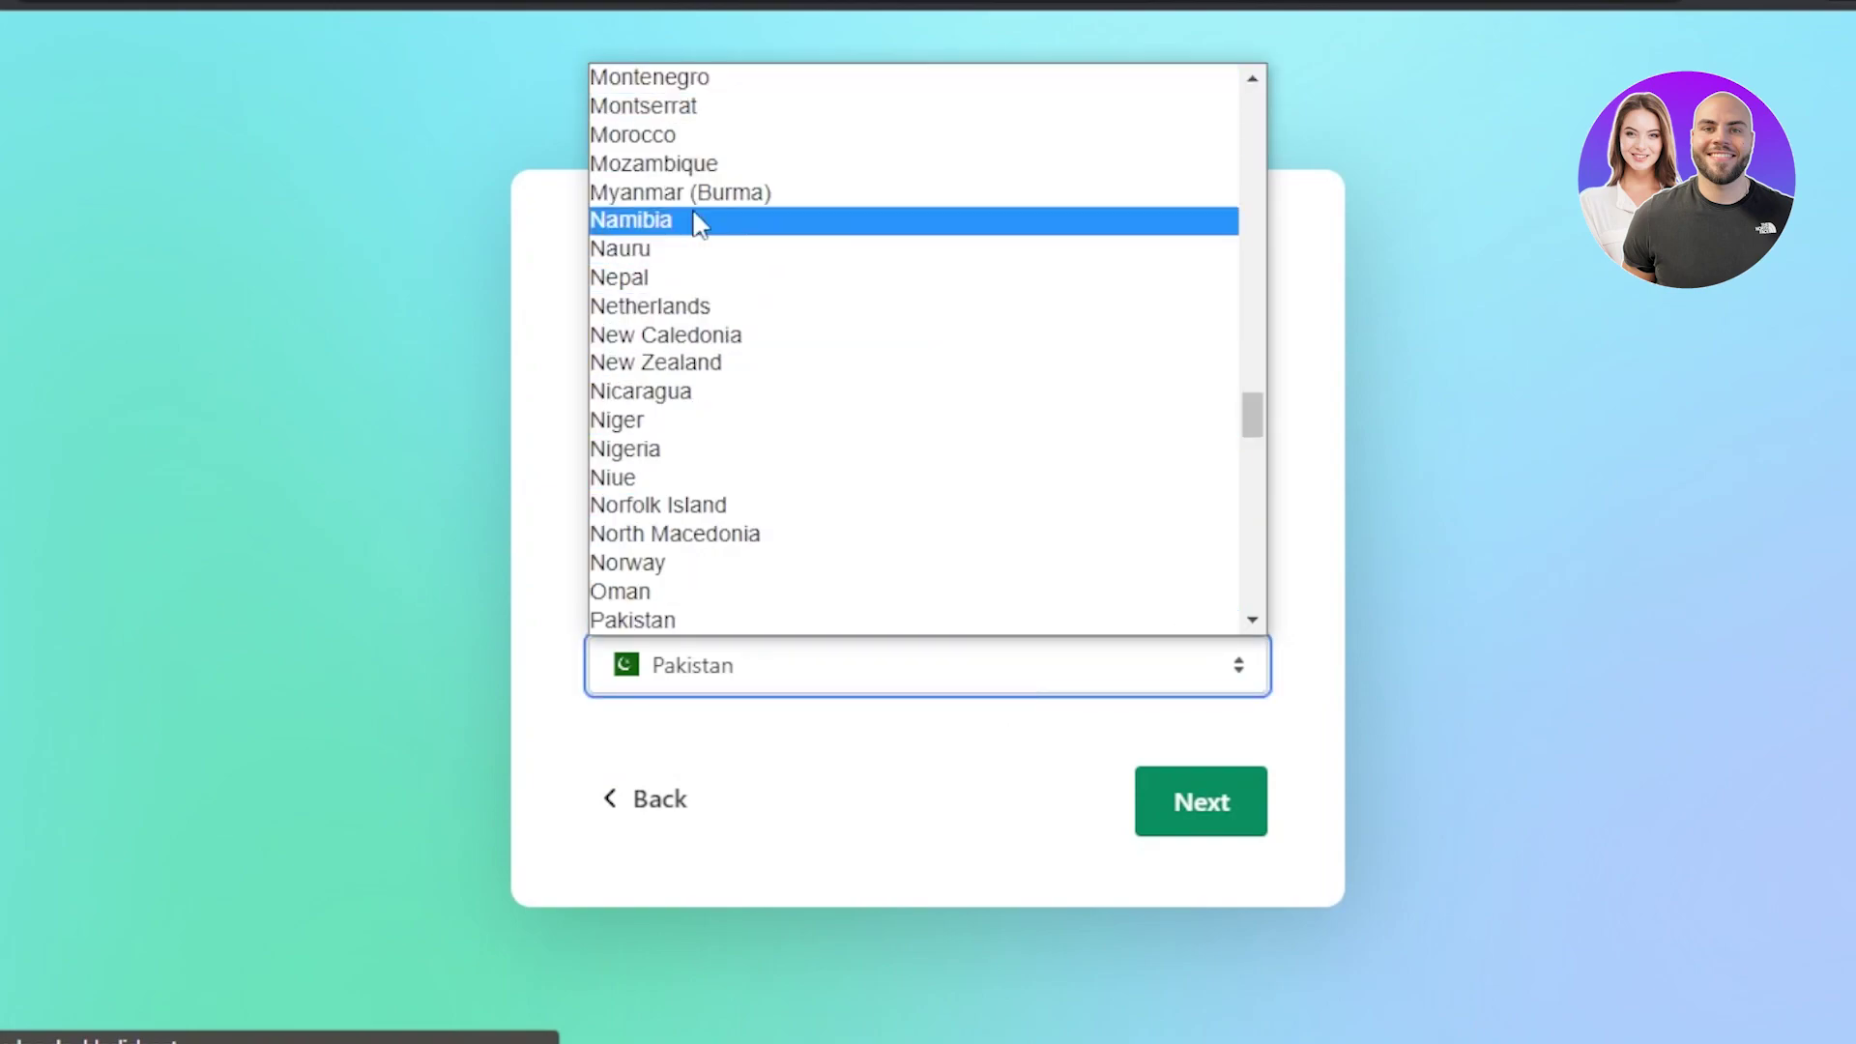
{"action": "left_click", "coordinate": [1222, 825]}
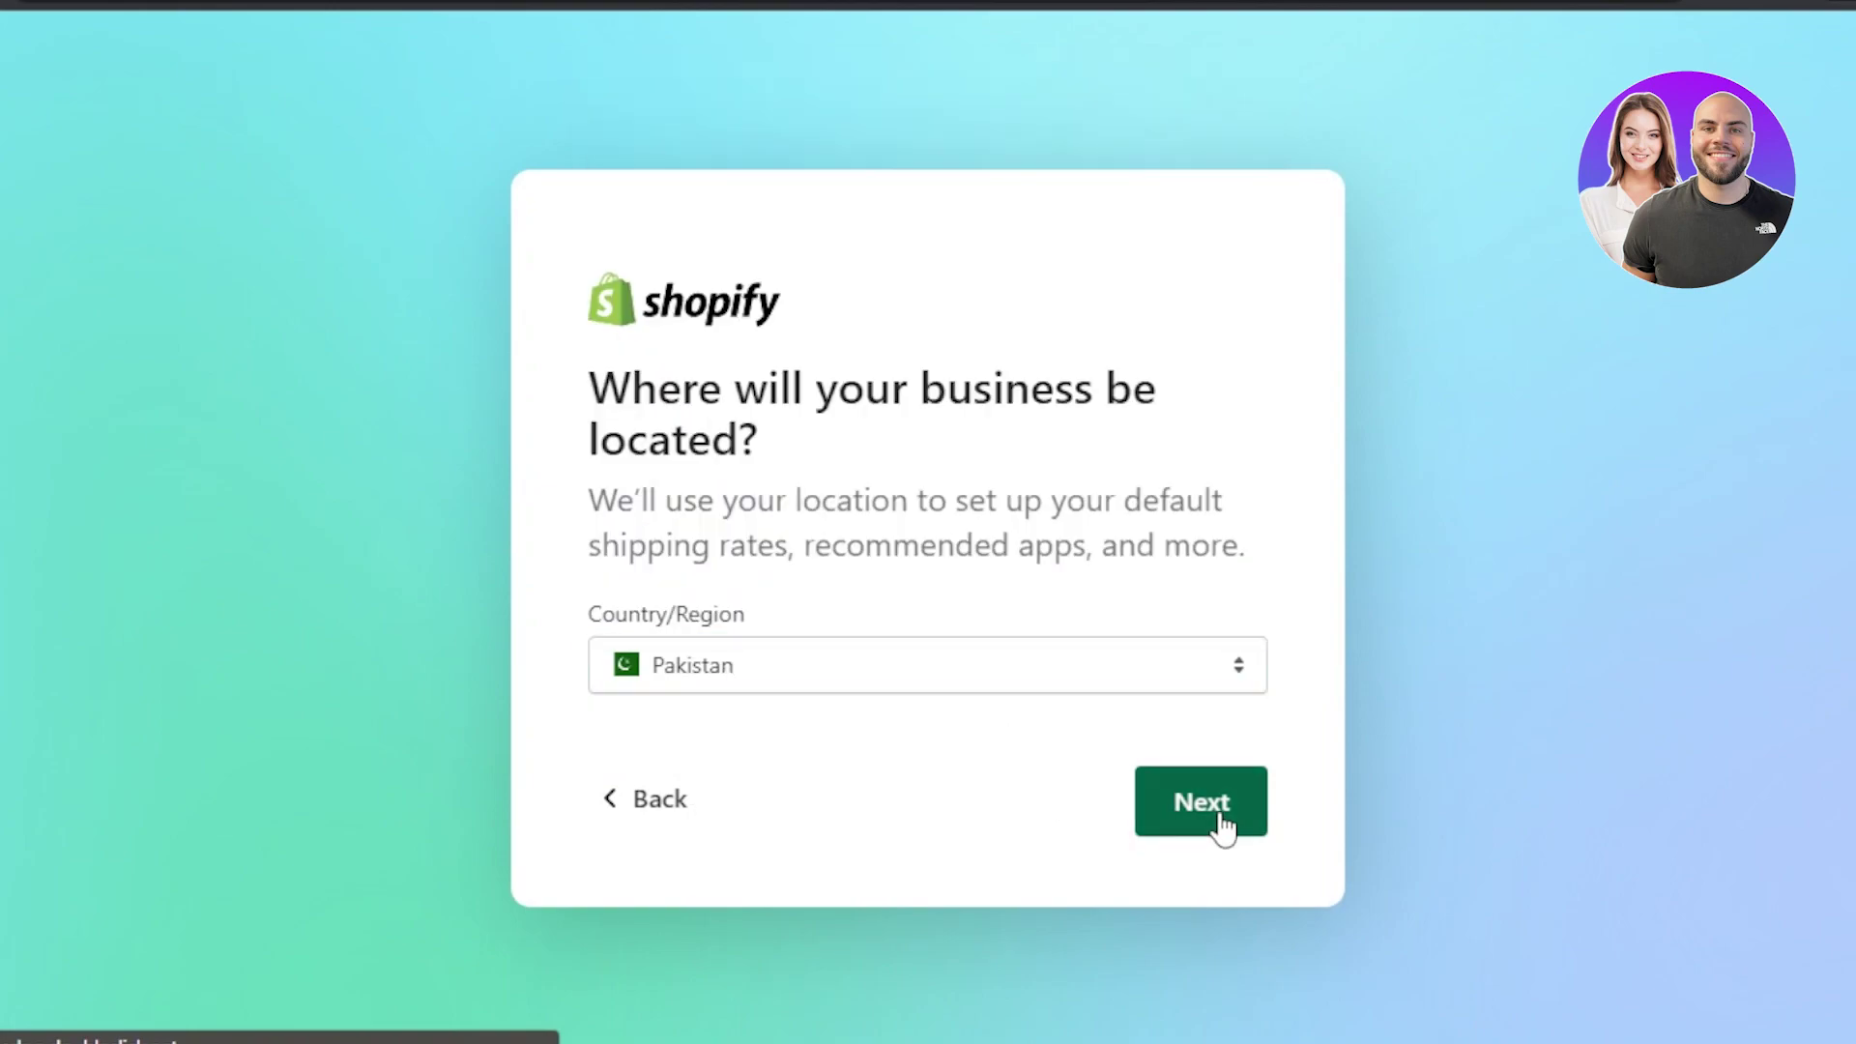
{"action": "left_click", "coordinate": [1222, 825]}
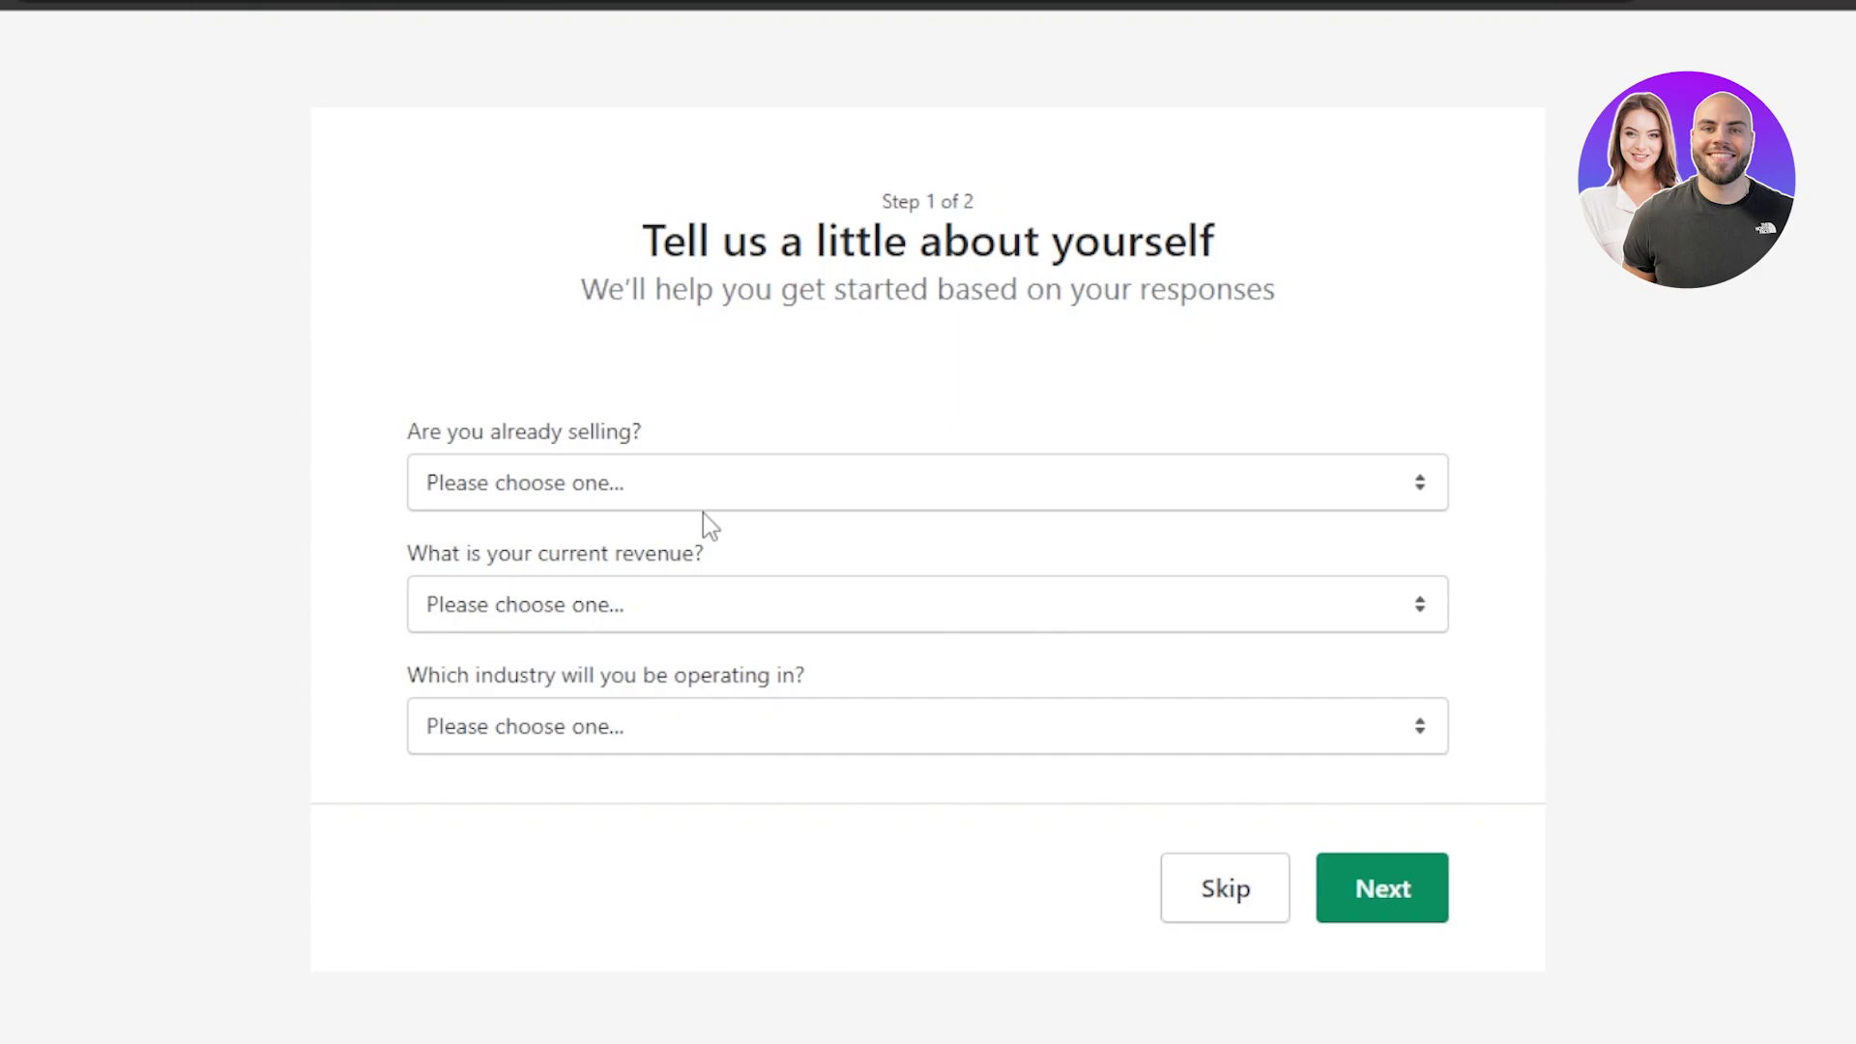
- Answer the already-selling question with 'I'm not selling products yet'
{"action": "left_click", "coordinate": [654, 492]}
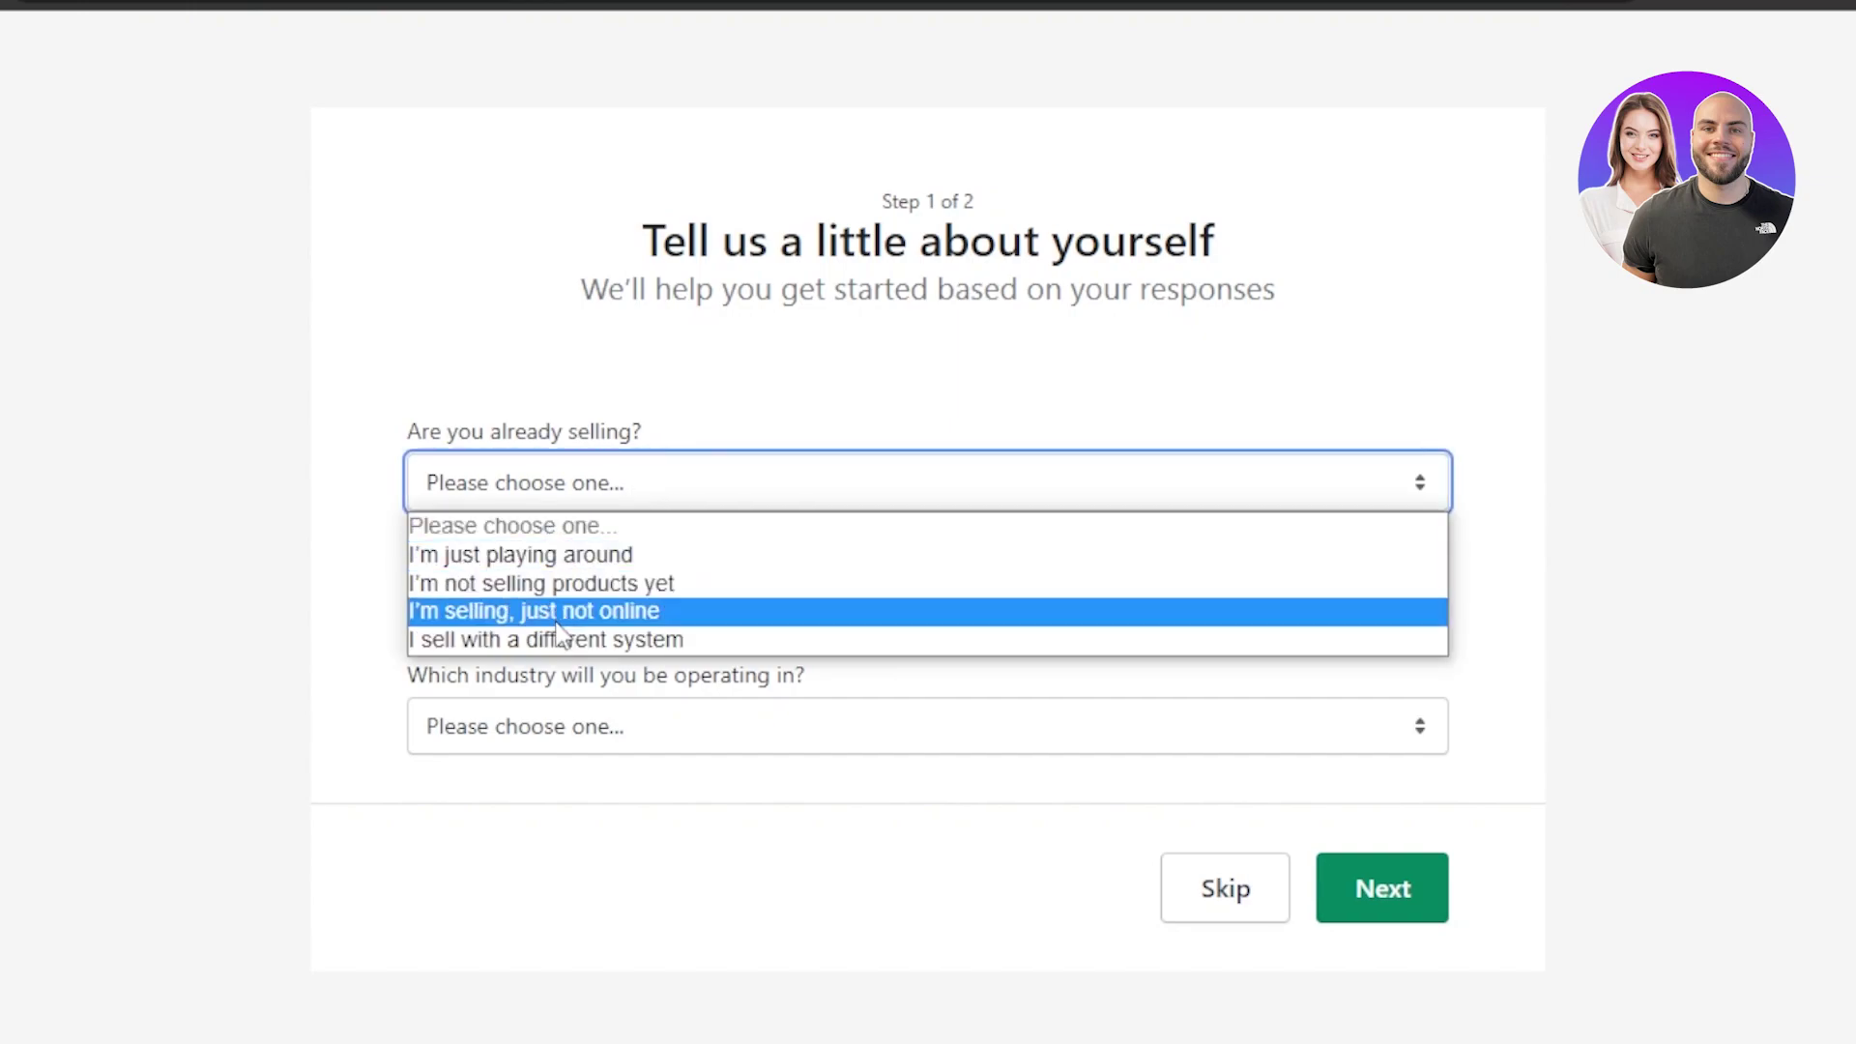
{"action": "left_click", "coordinate": [516, 612]}
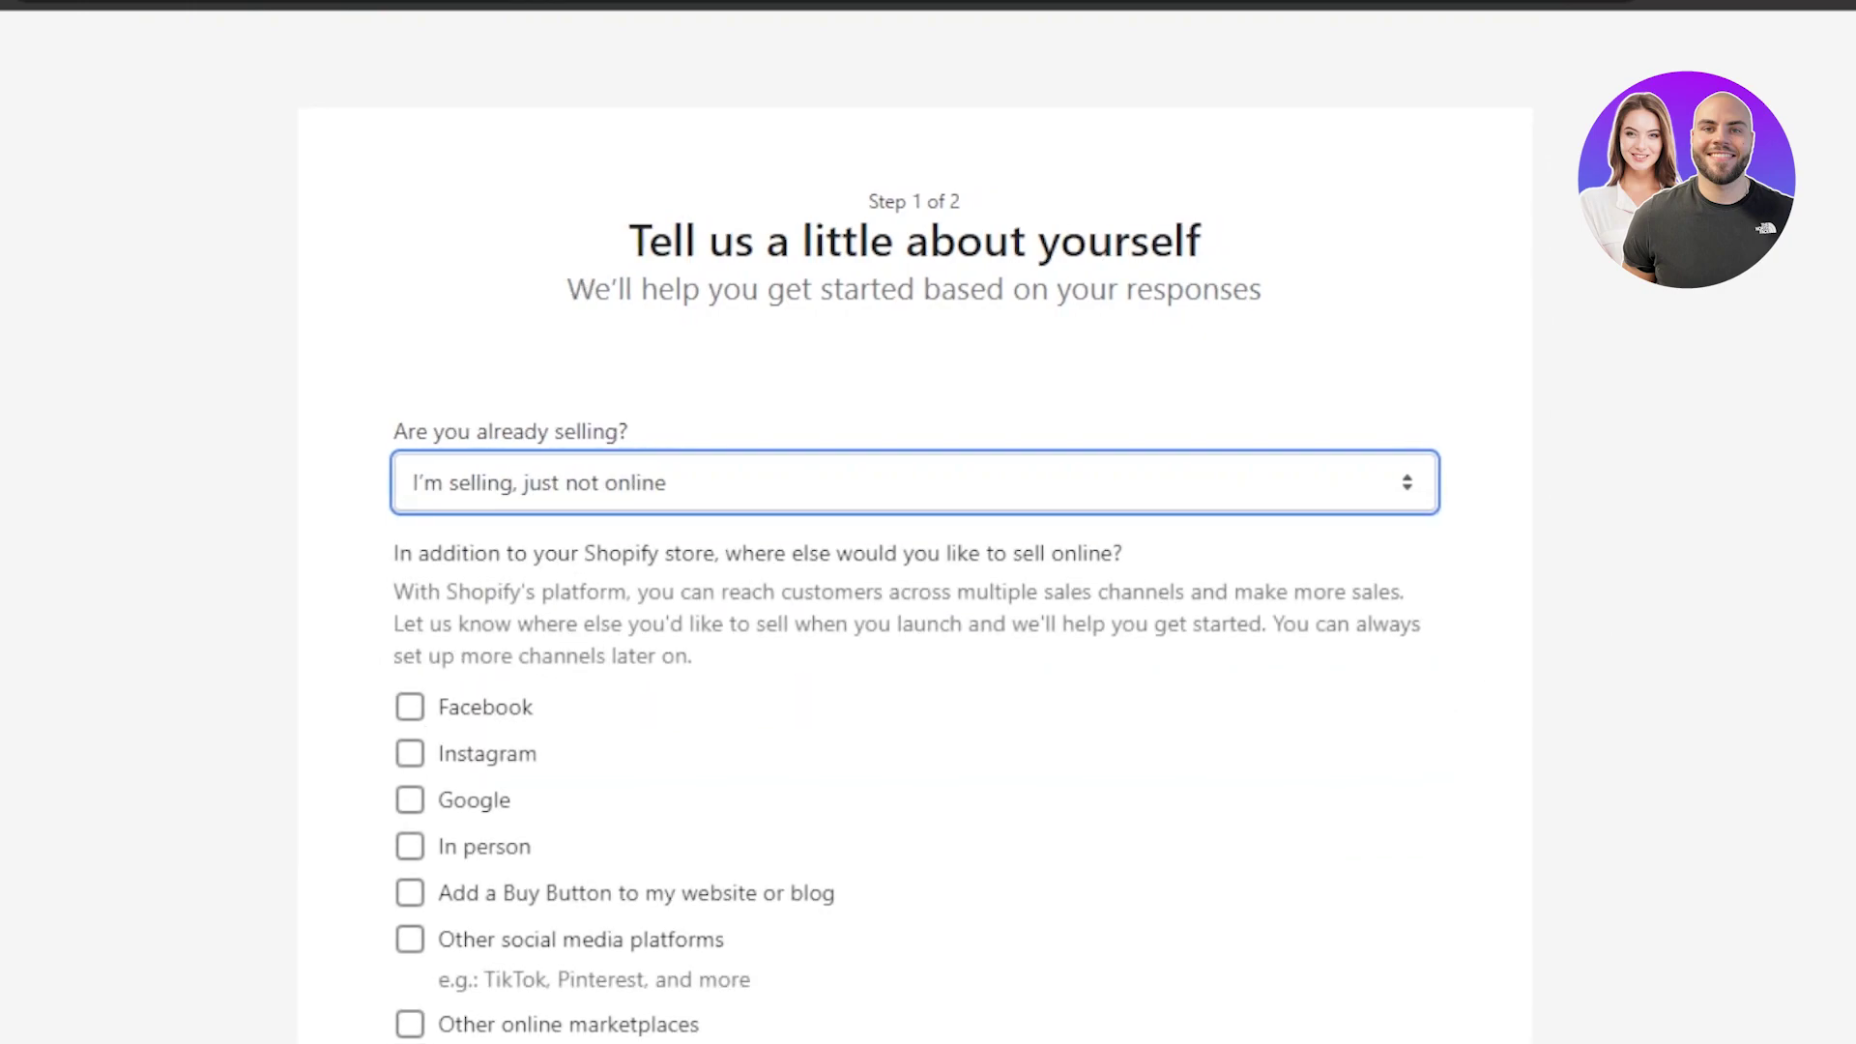
{"action": "left_click", "coordinate": [1389, 498]}
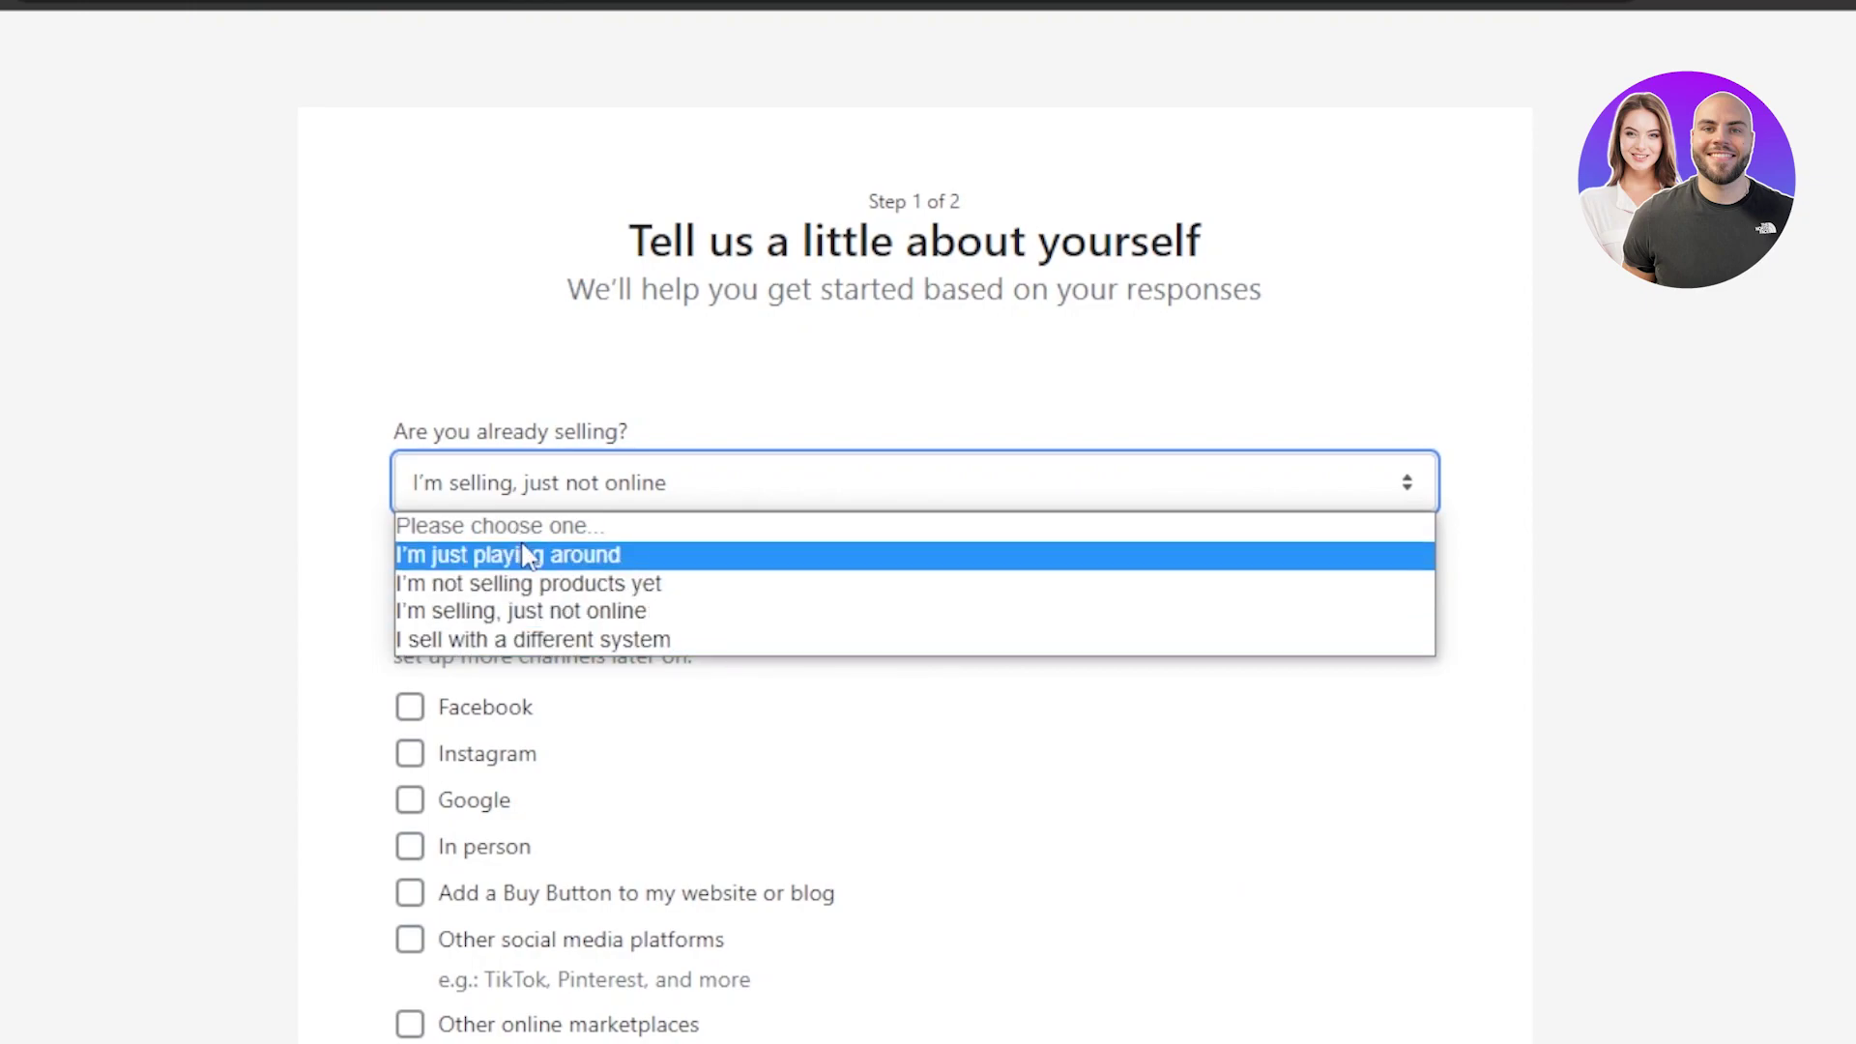
{"action": "left_click", "coordinate": [527, 591]}
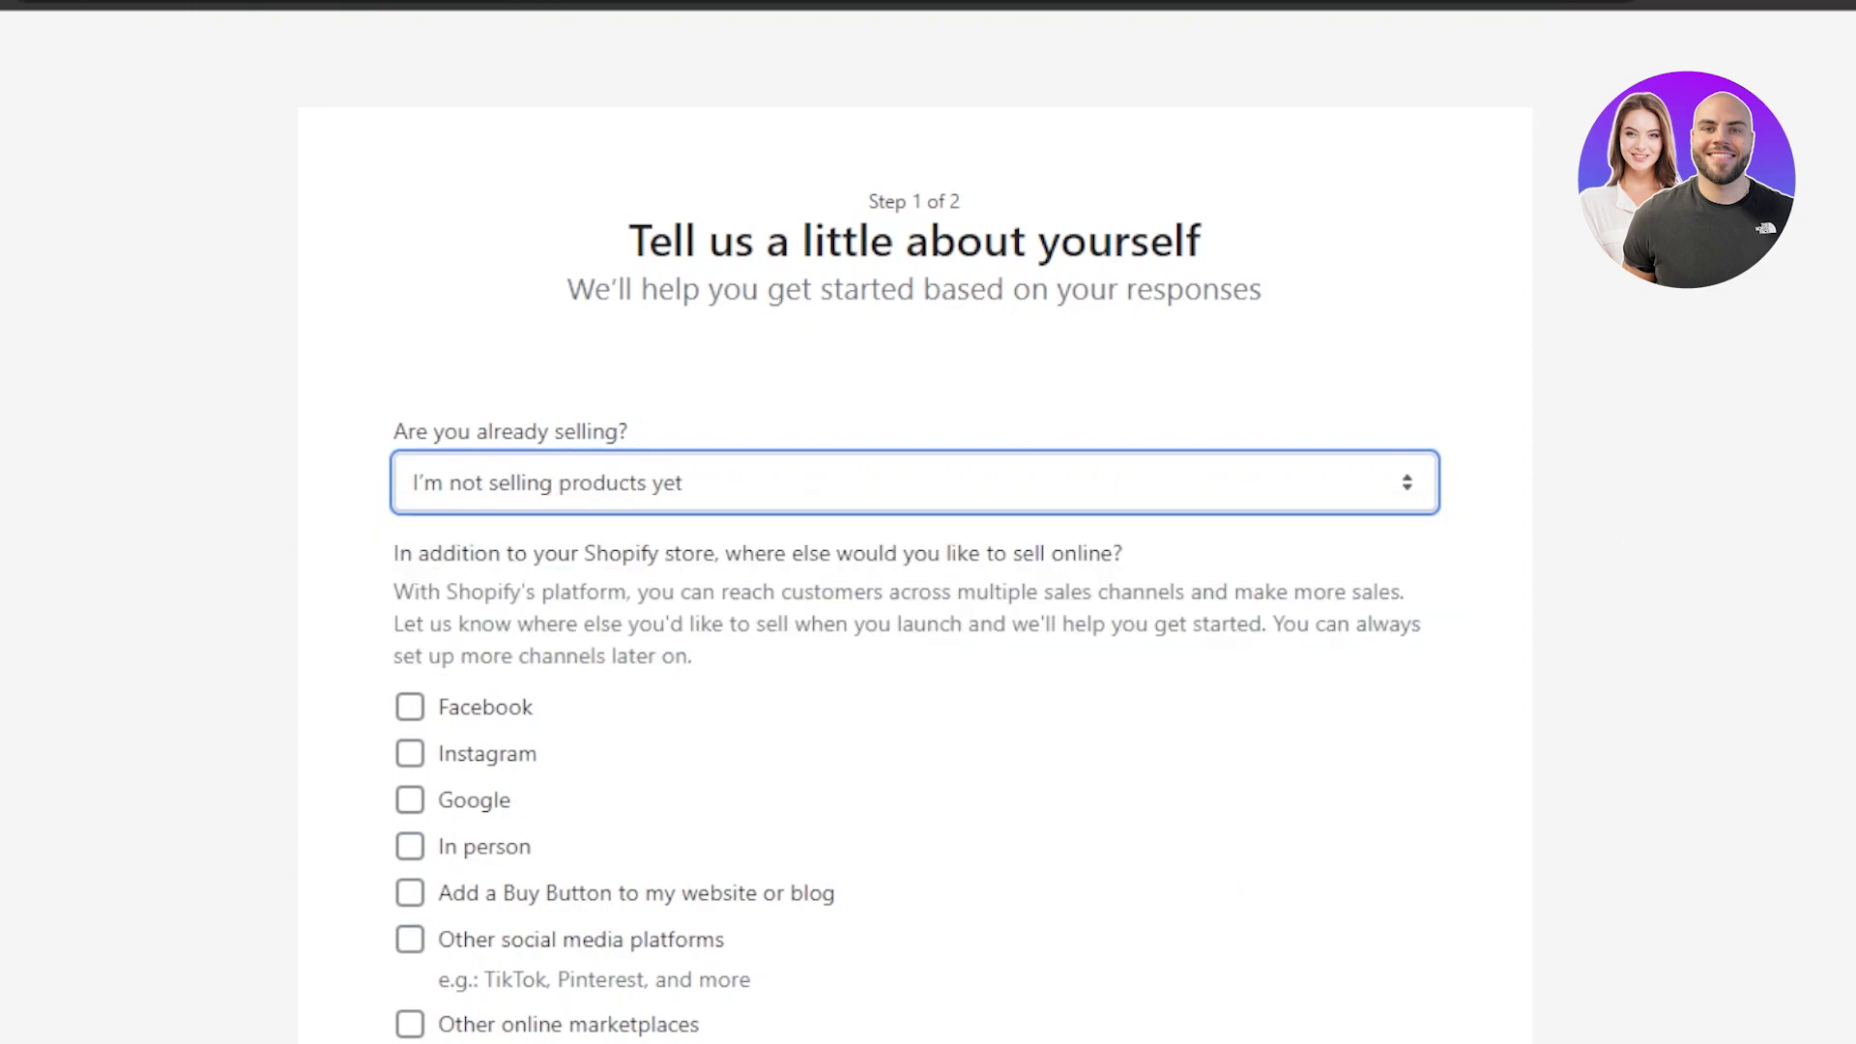
{"action": "scroll", "coordinate": [642, 538], "scroll_direction": "down", "scroll_amount": 6}
- Set revenue to Rs50,000–Rs250,000 PKR and industry to Clothing, then continue
{"action": "left_click", "coordinate": [559, 650]}
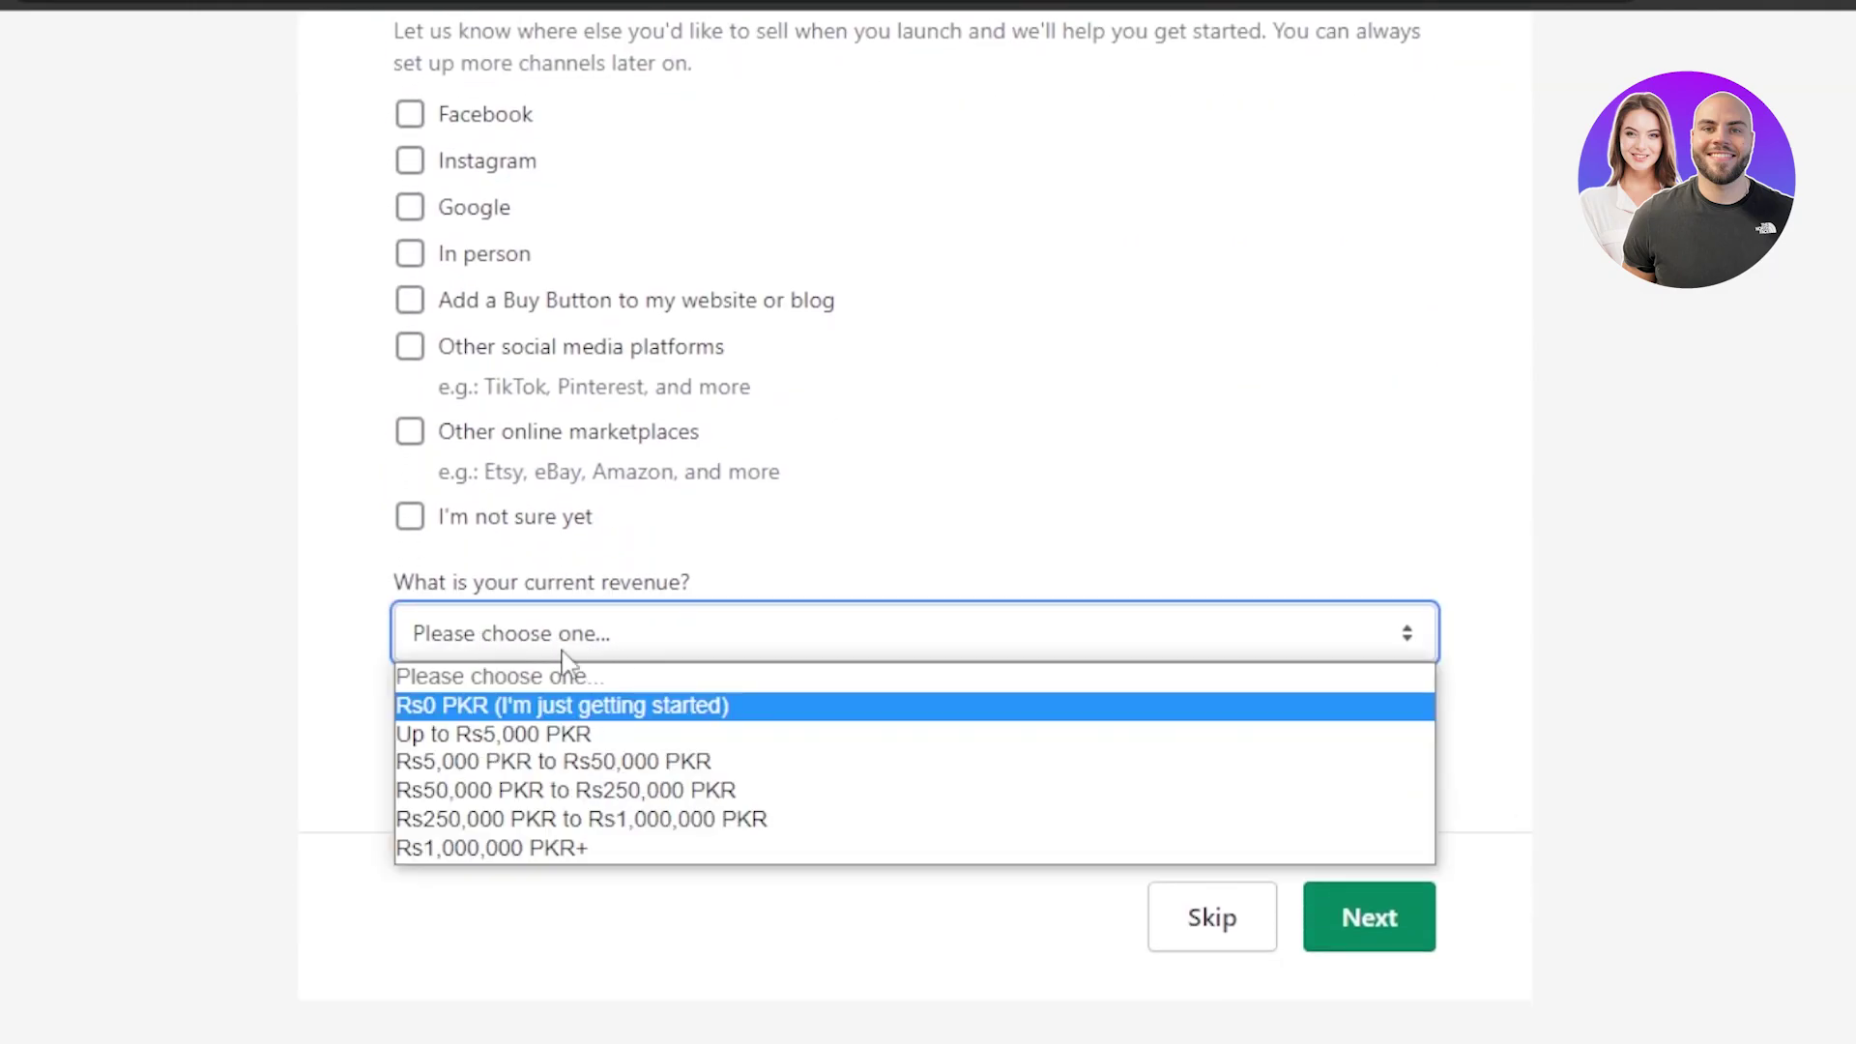
{"action": "left_click", "coordinate": [468, 791]}
{"action": "left_click", "coordinate": [469, 773]}
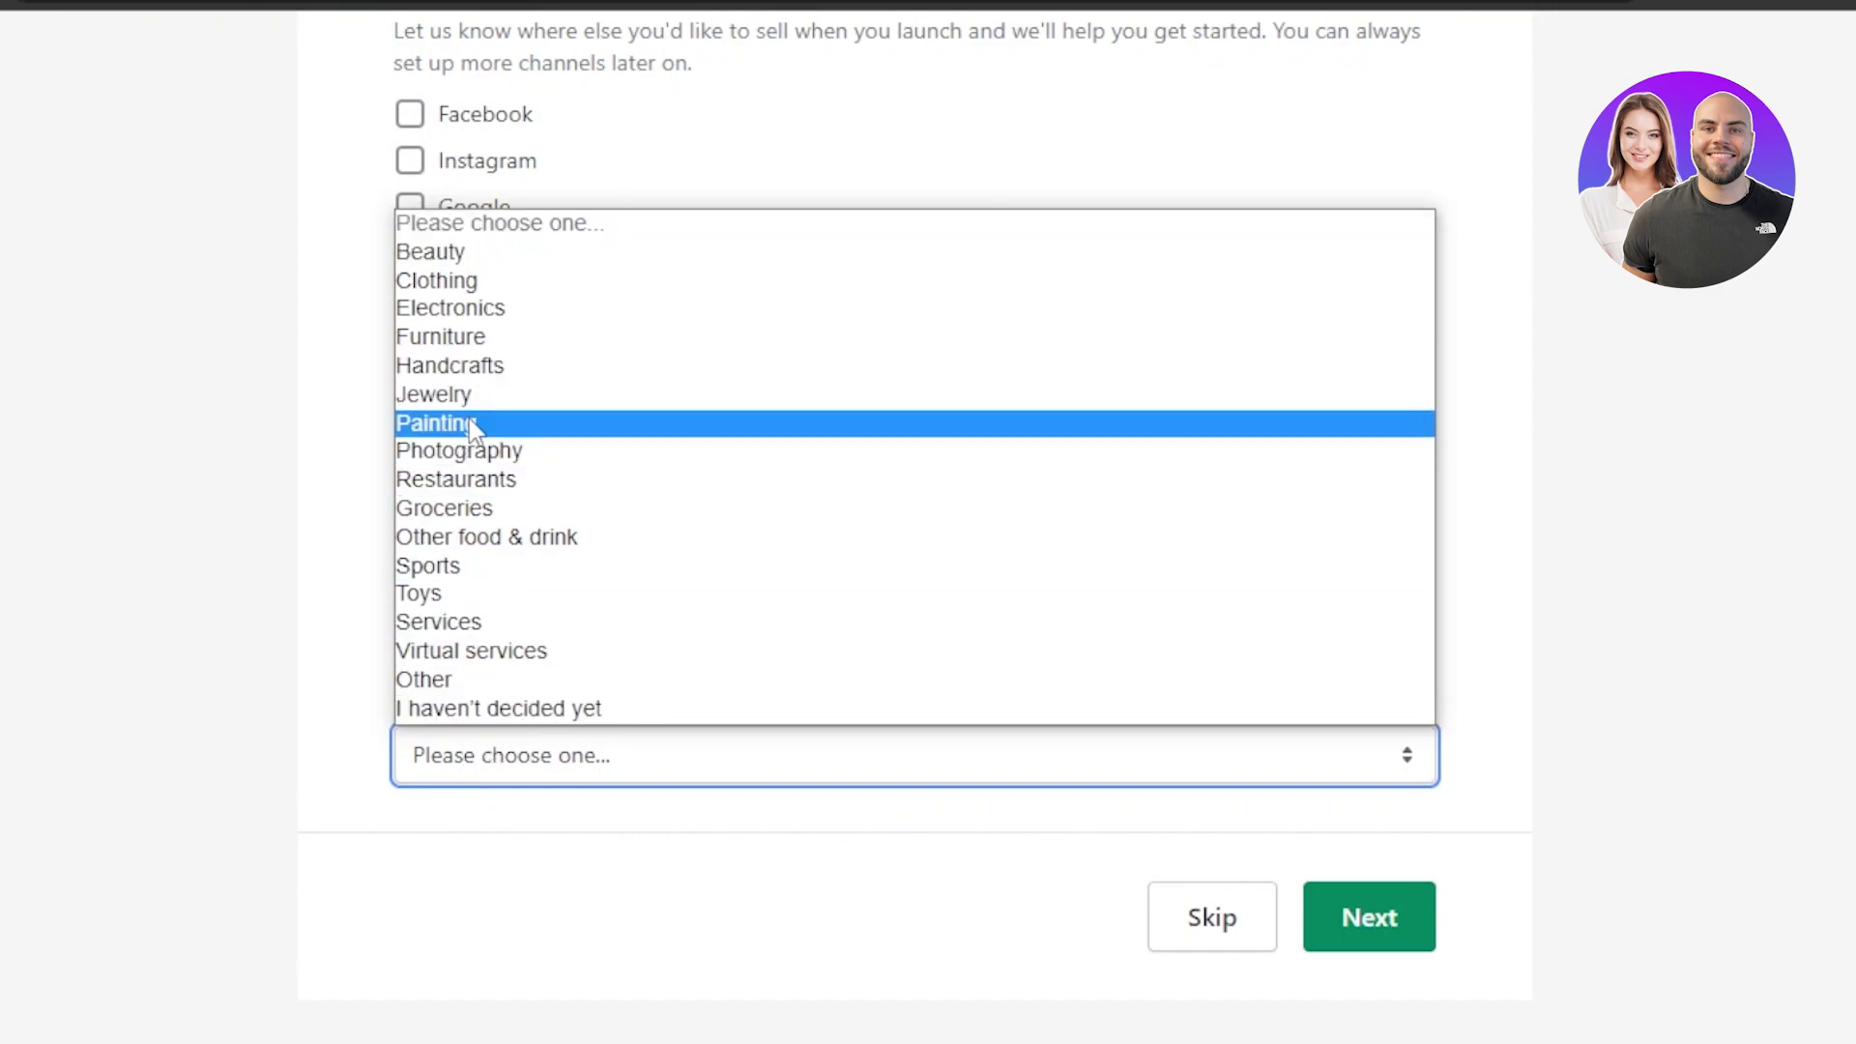
{"action": "left_click", "coordinate": [460, 282]}
{"action": "left_click", "coordinate": [1370, 946]}
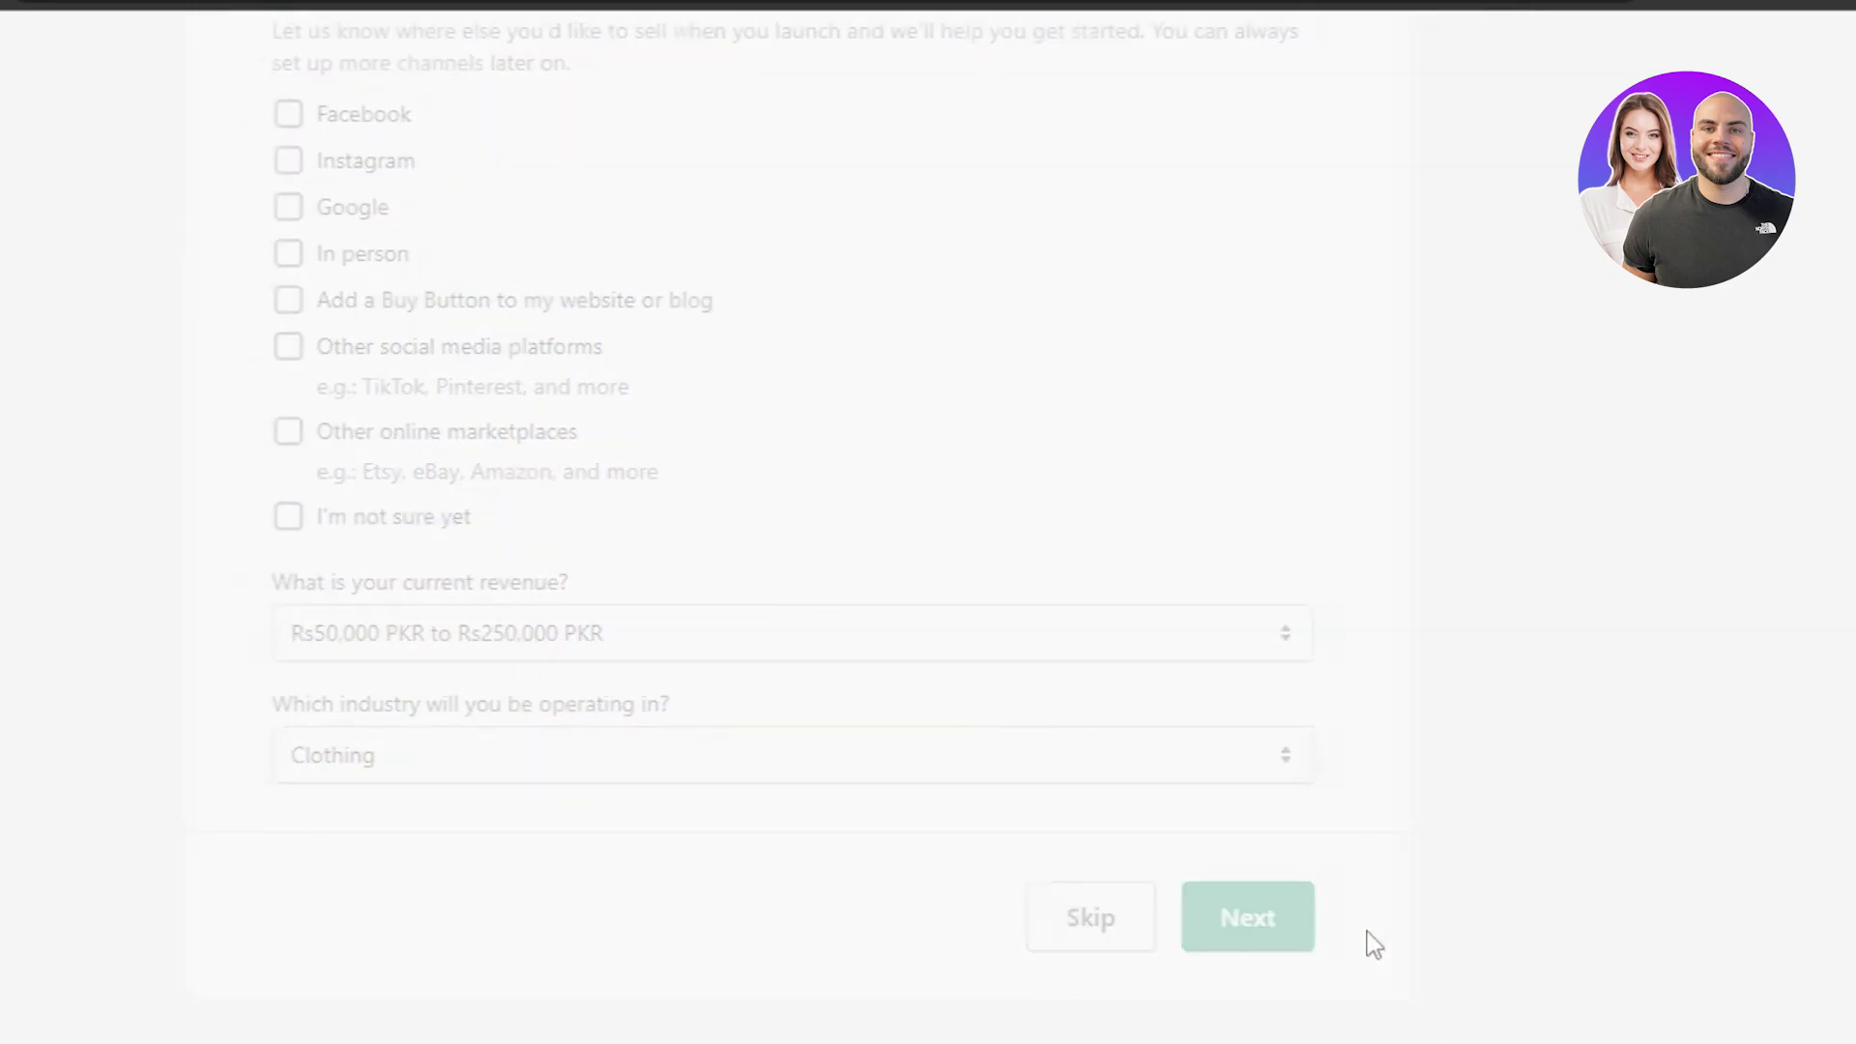
- Complete the business address form and enter the new store's admin
{"action": "scroll", "coordinate": [915, 522], "scroll_direction": "down", "scroll_amount": 5}
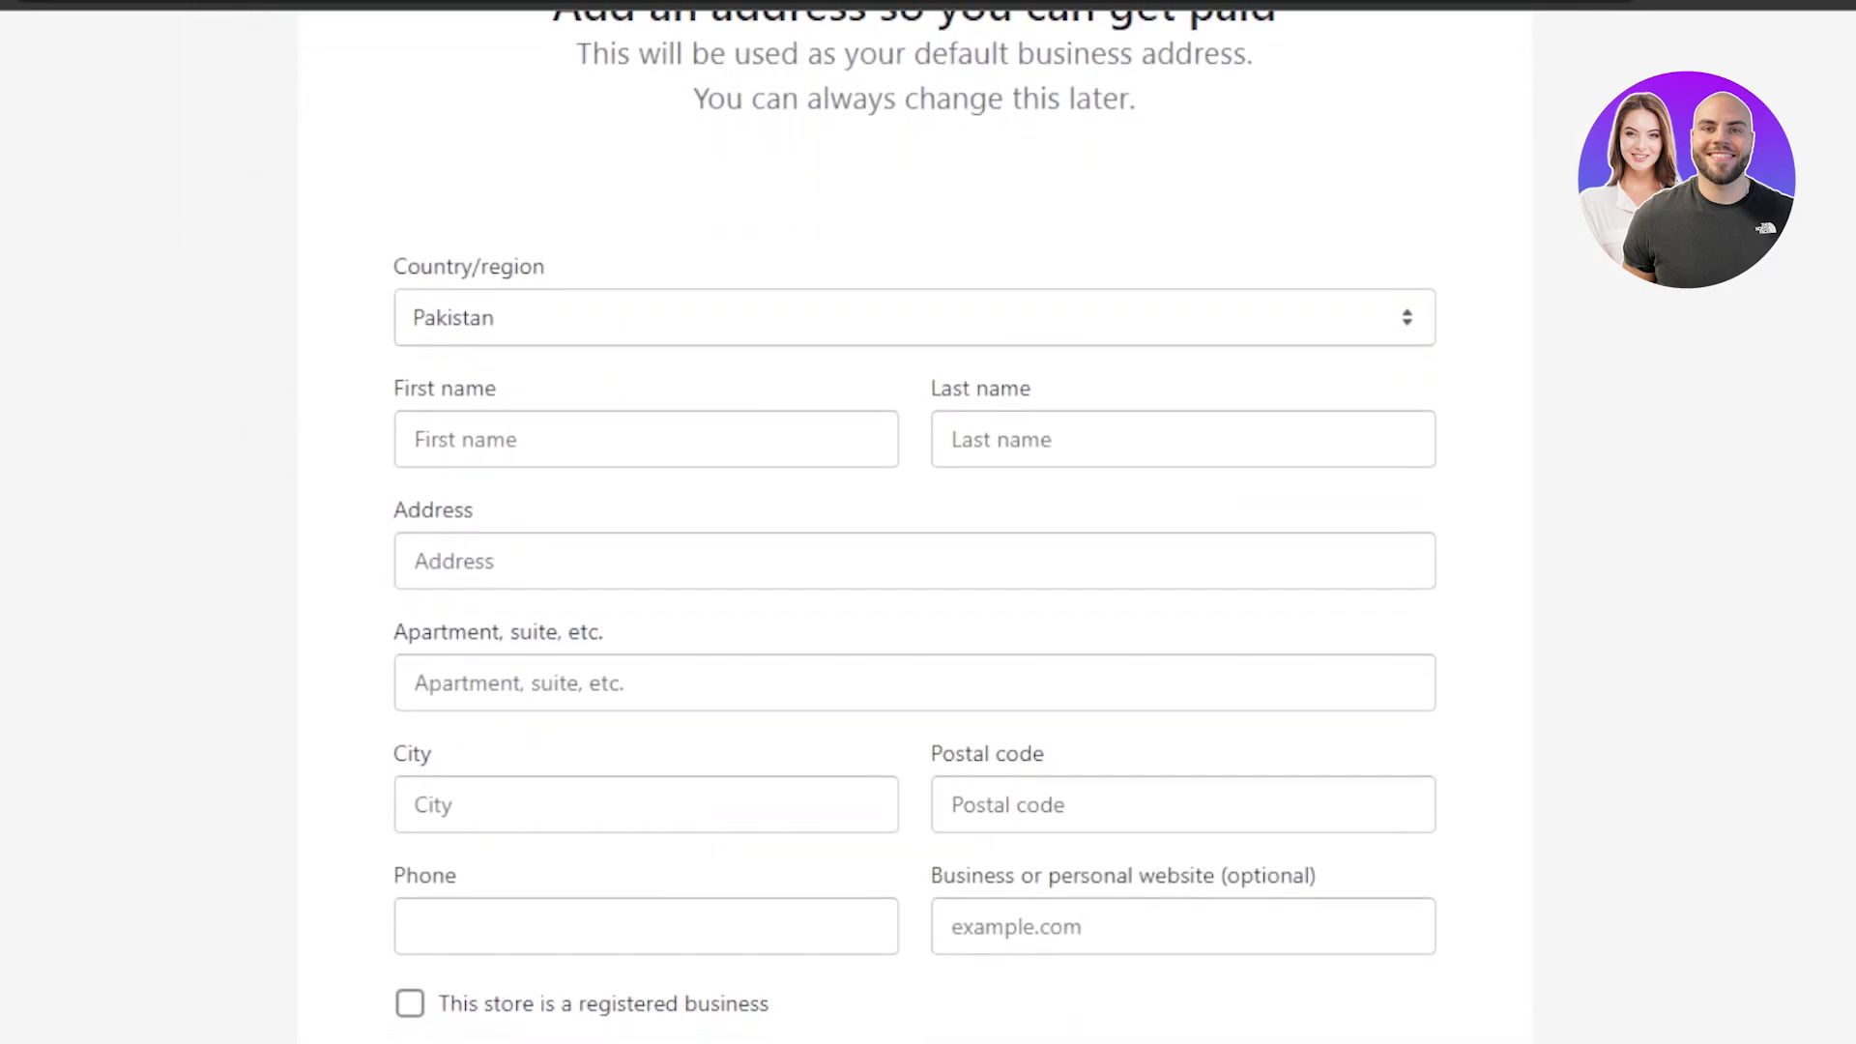
{"action": "scroll", "coordinate": [915, 522], "scroll_direction": "up", "scroll_amount": 5}
{"action": "scroll", "coordinate": [915, 522], "scroll_direction": "down", "scroll_amount": 4}
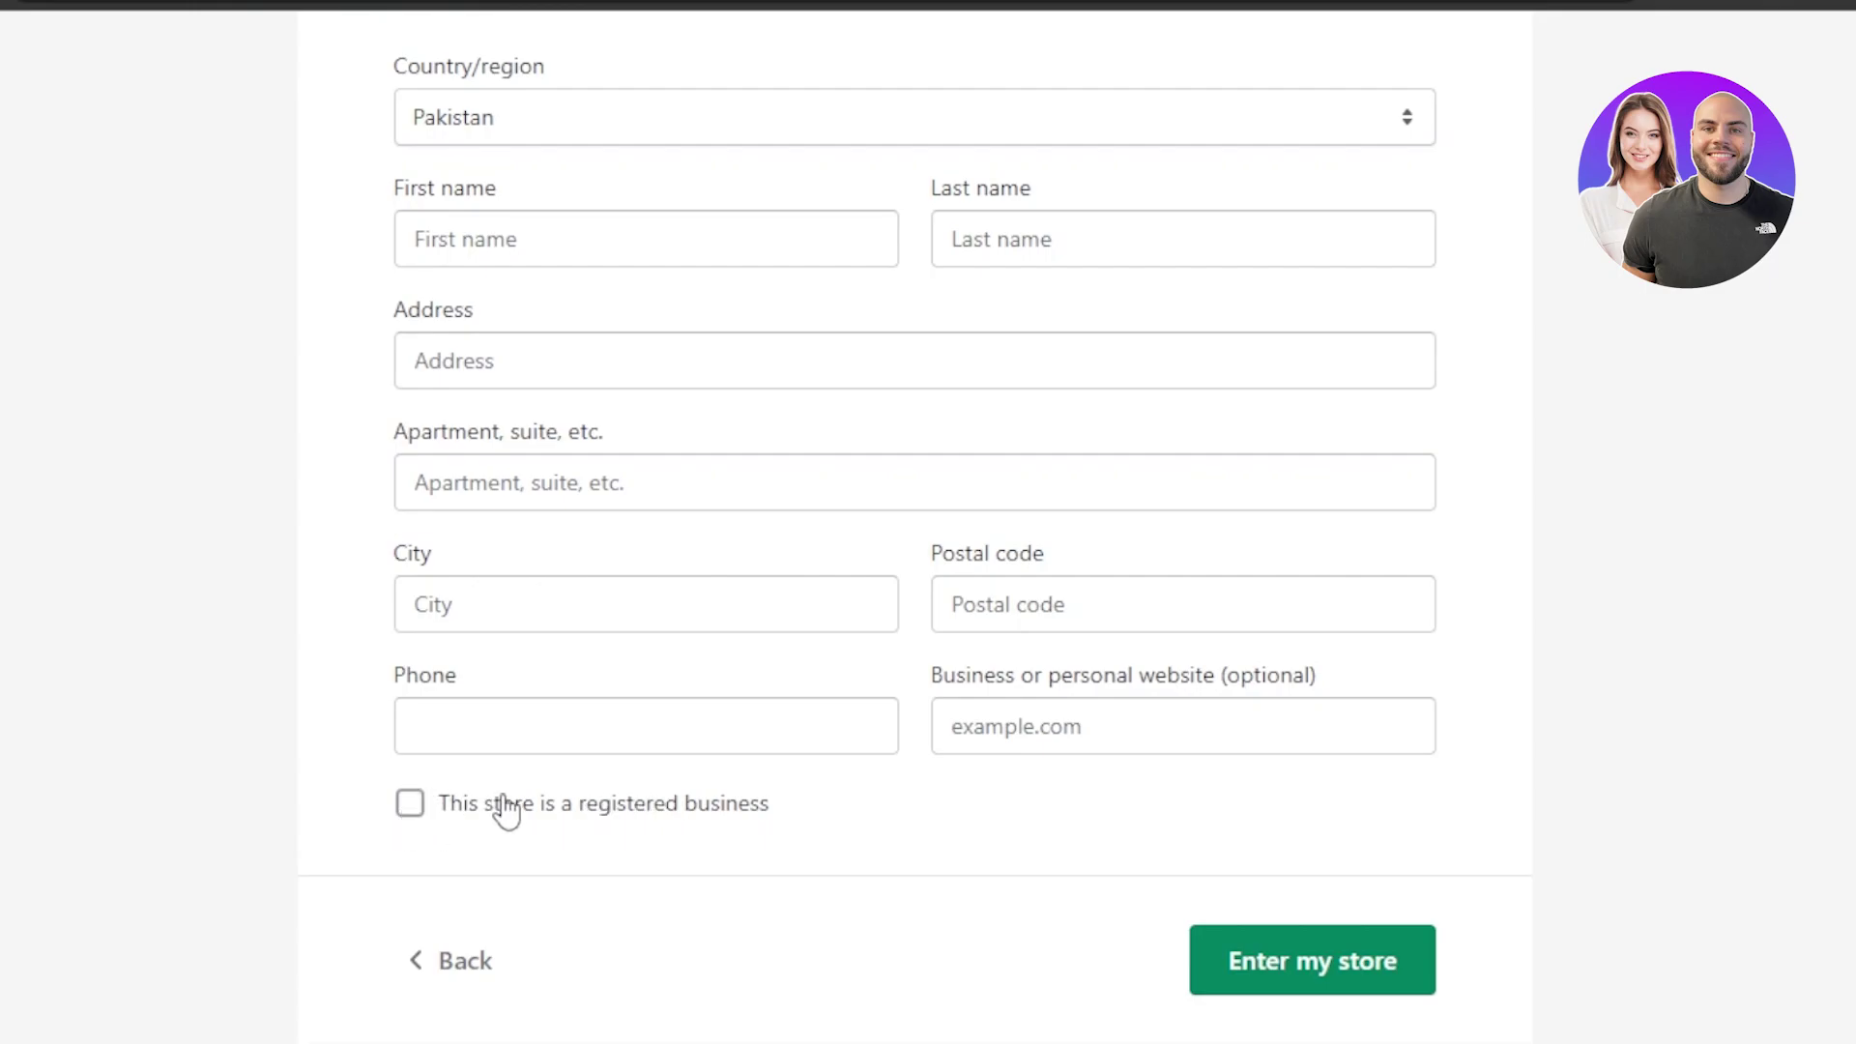
{"action": "left_click", "coordinate": [1327, 968]}
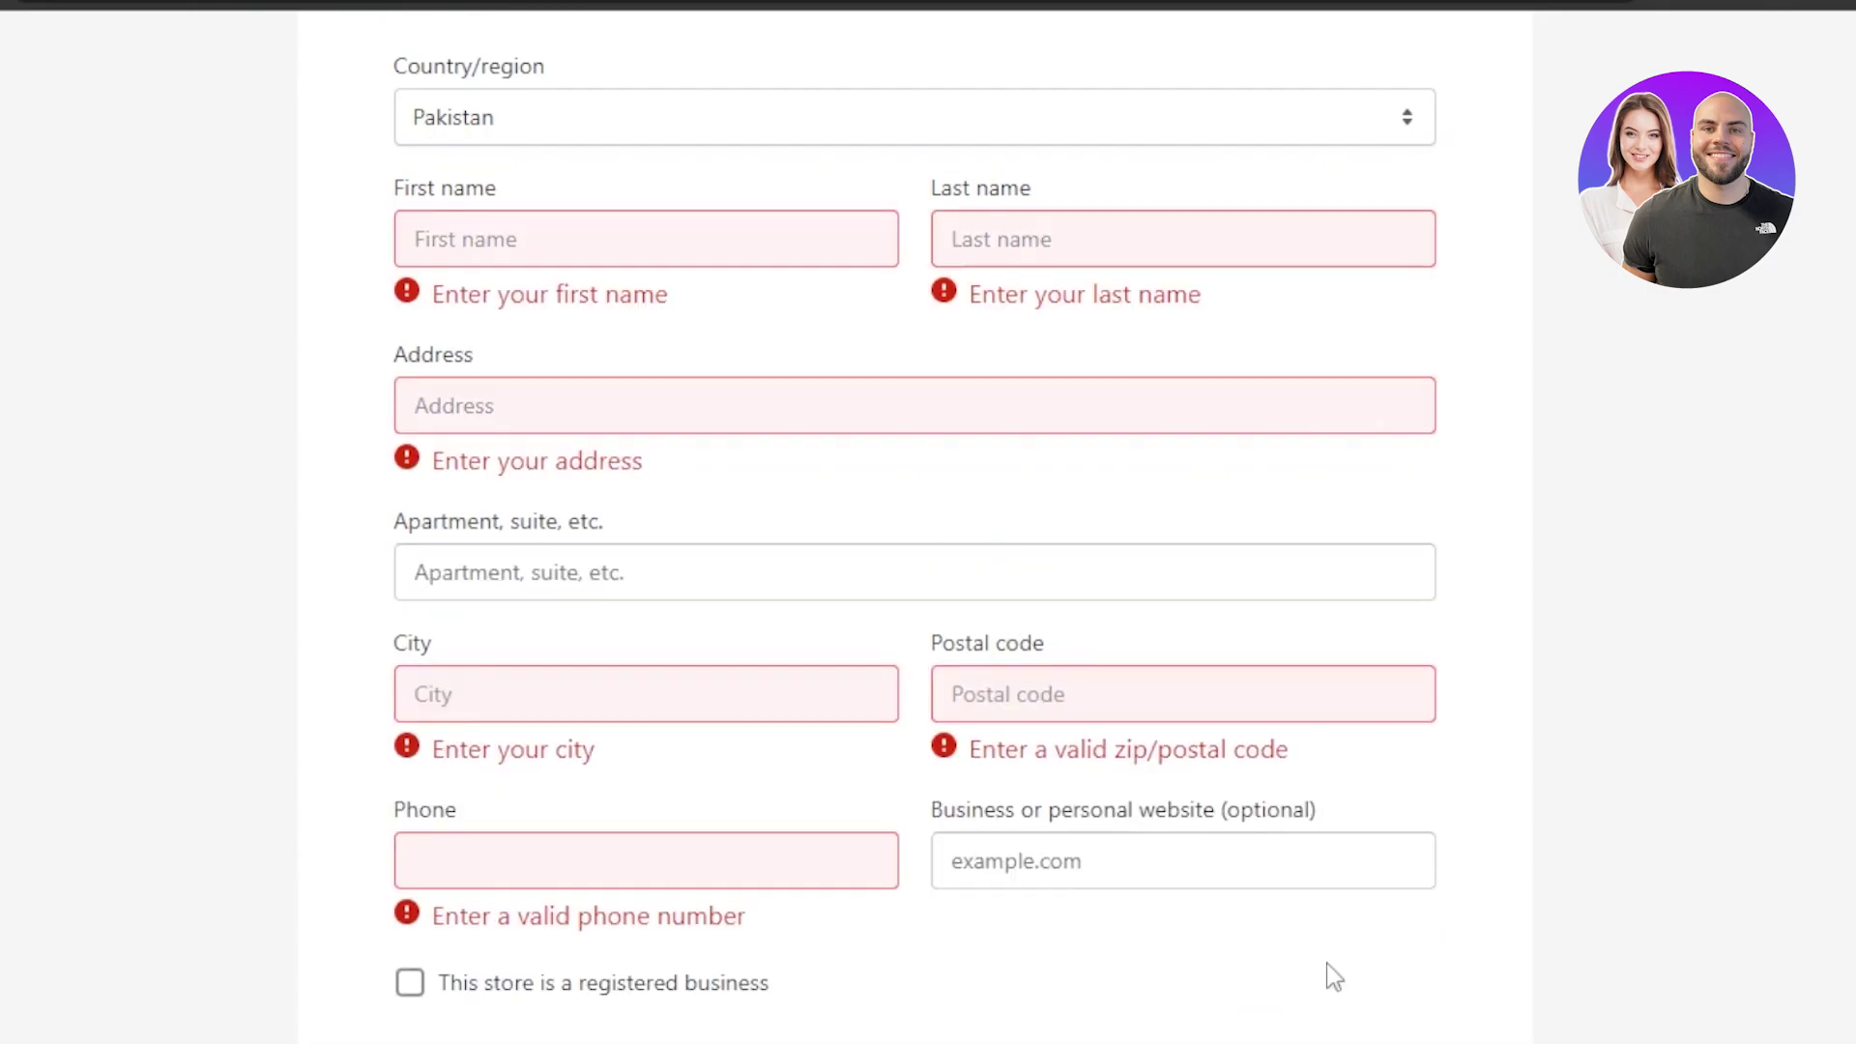
{"action": "scroll", "coordinate": [915, 522], "scroll_direction": "down", "scroll_amount": 10}
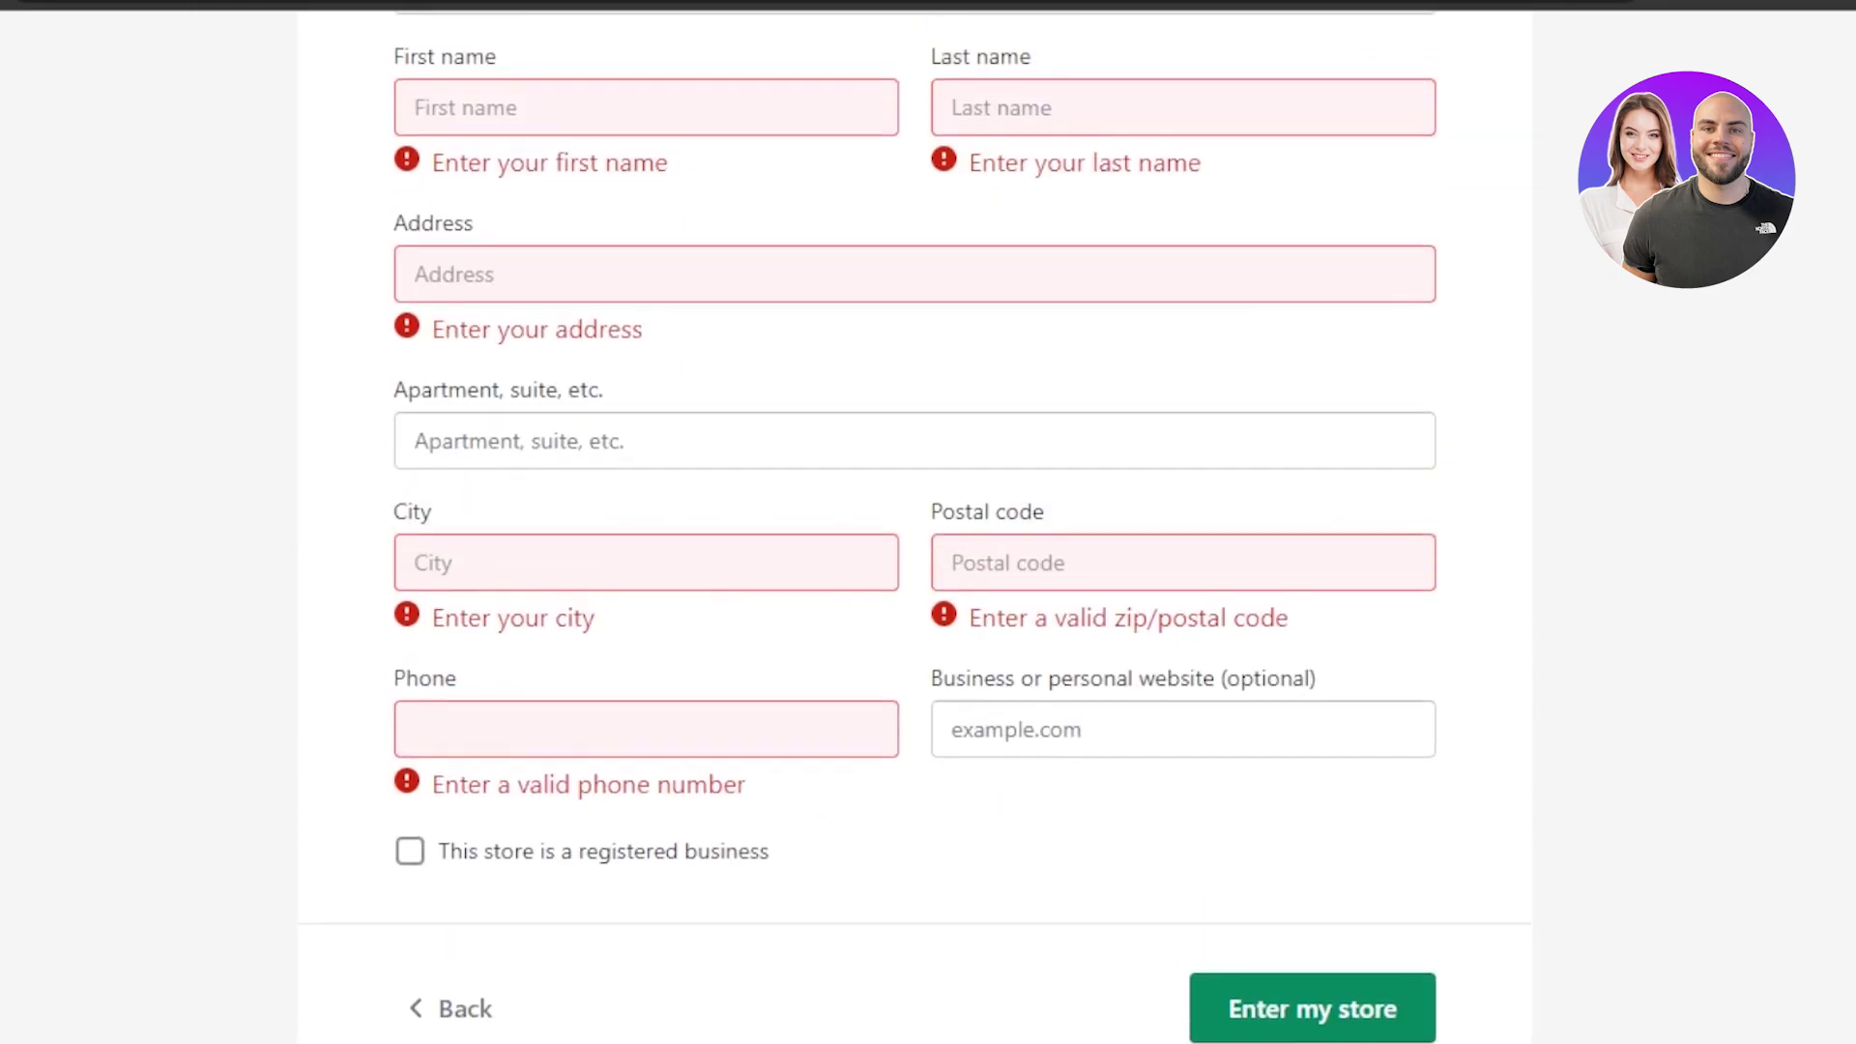
{"action": "triple_click", "coordinate": [605, 648]}
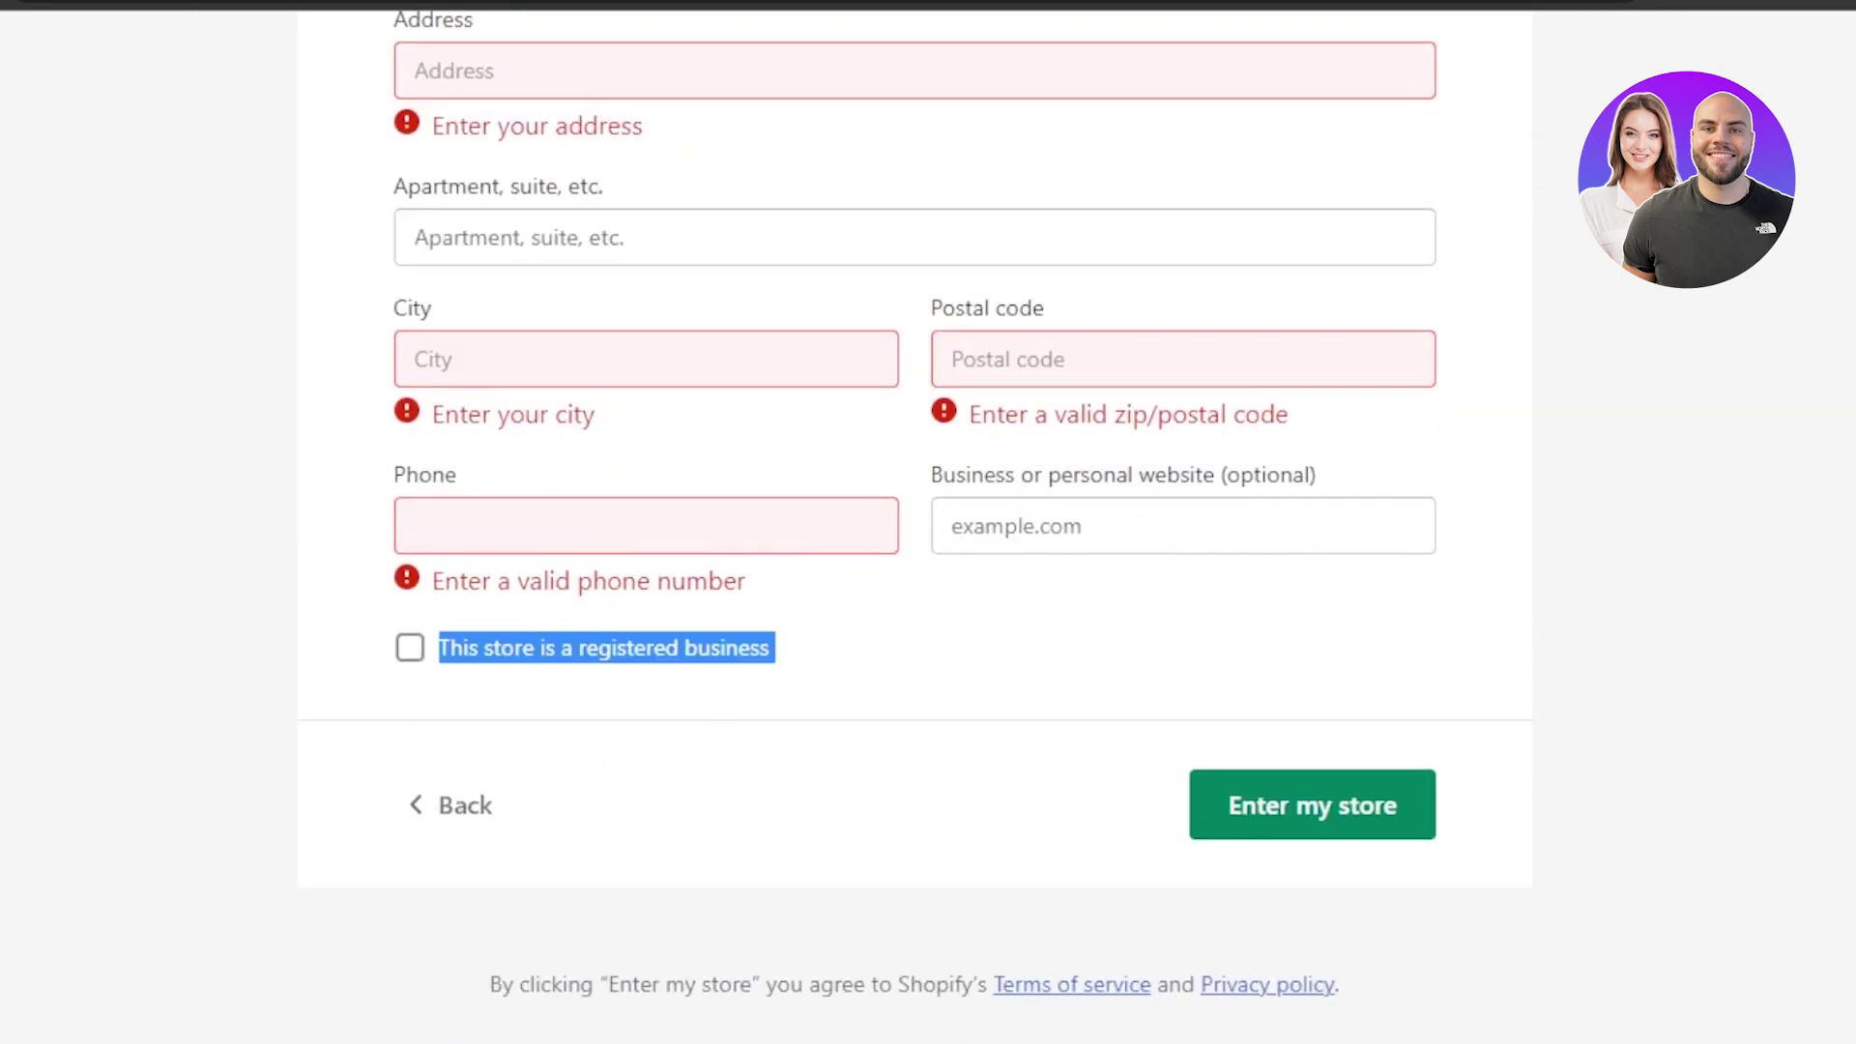
{"action": "scroll", "coordinate": [1156, 328], "scroll_direction": "up", "scroll_amount": 5}
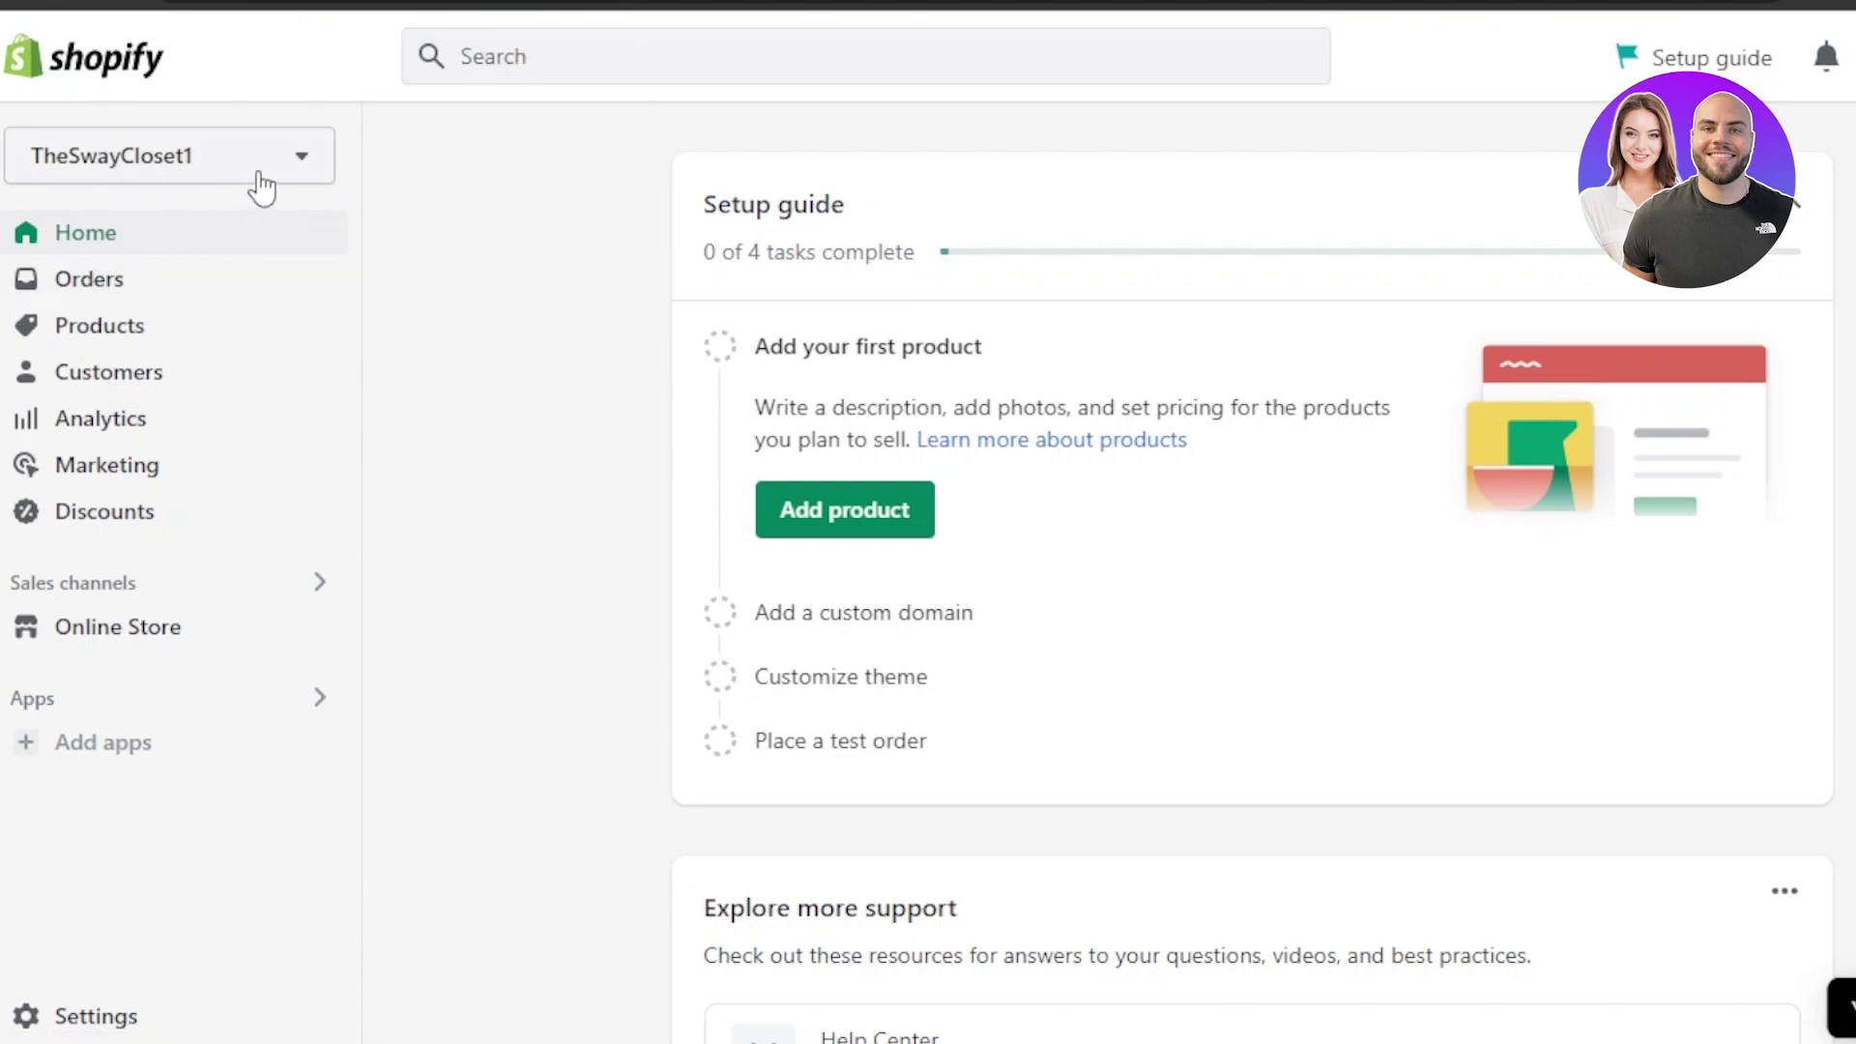
- Dismiss the store-switching verification notice and go to the store Settings
{"action": "left_click", "coordinate": [294, 167]}
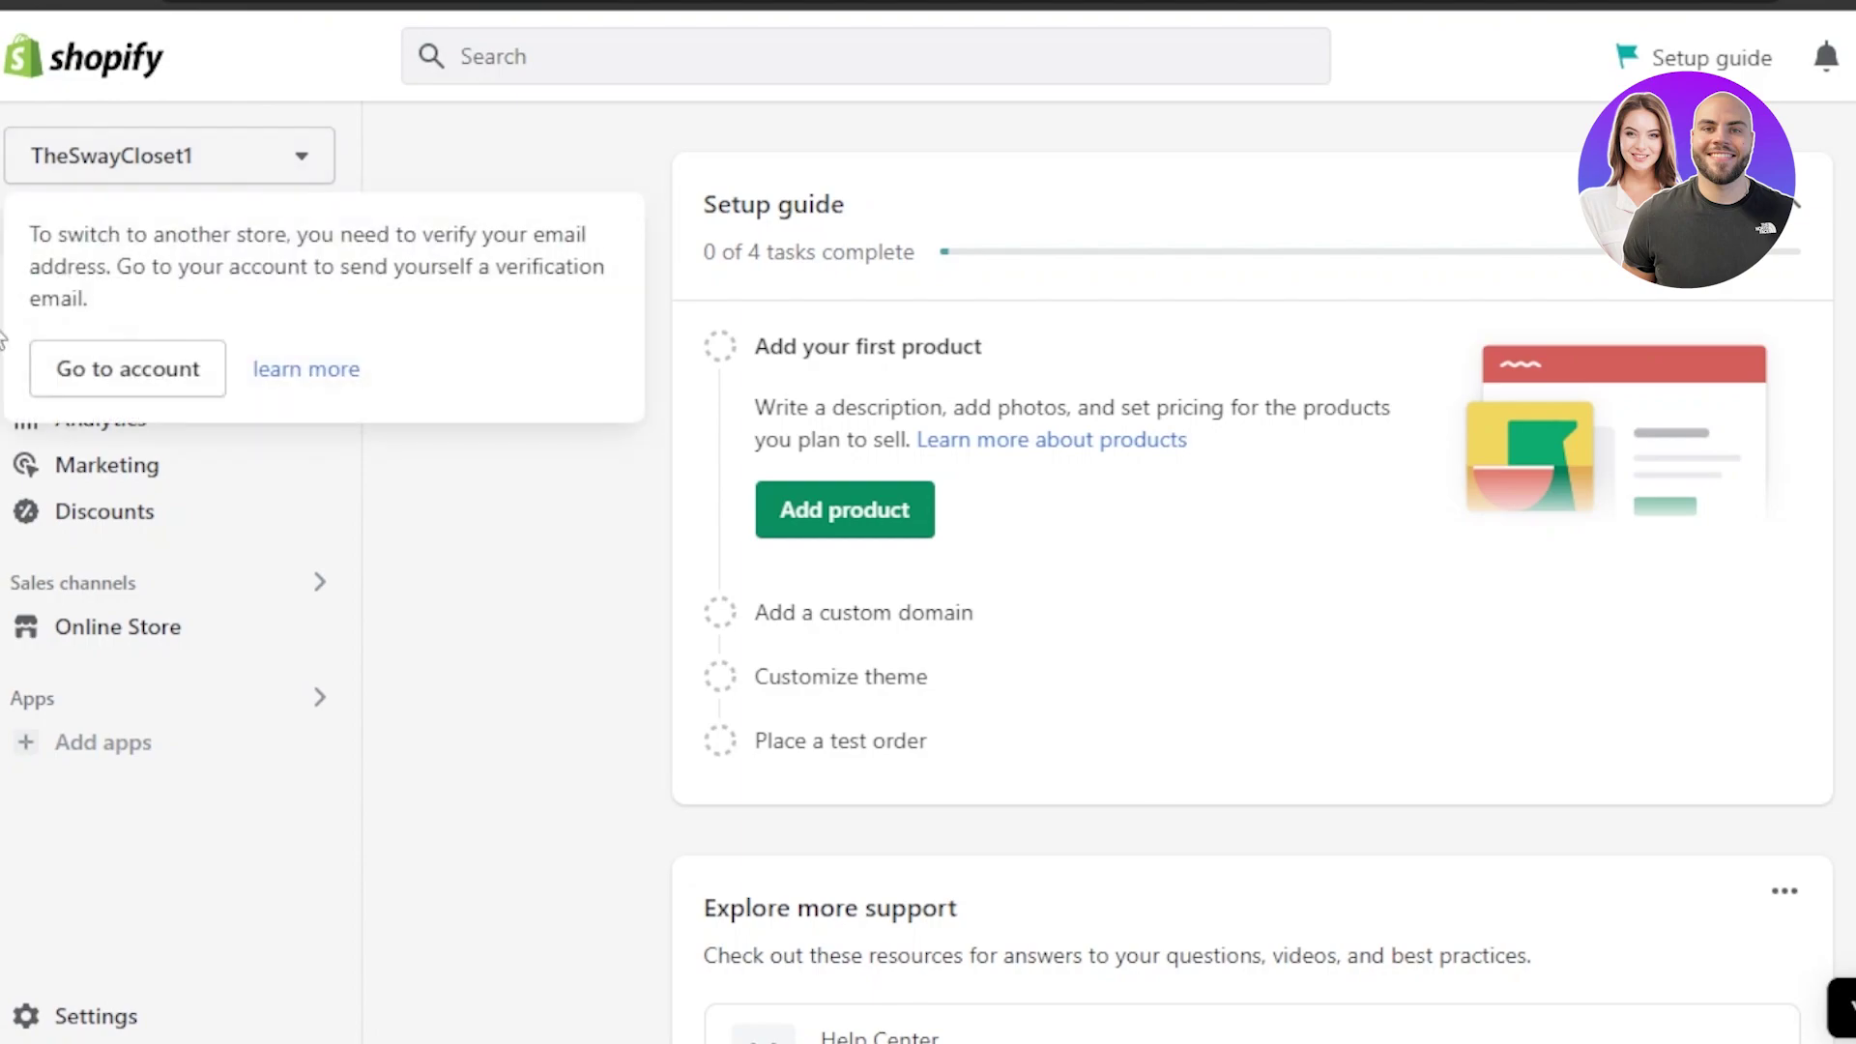
{"action": "left_click", "coordinate": [667, 535]}
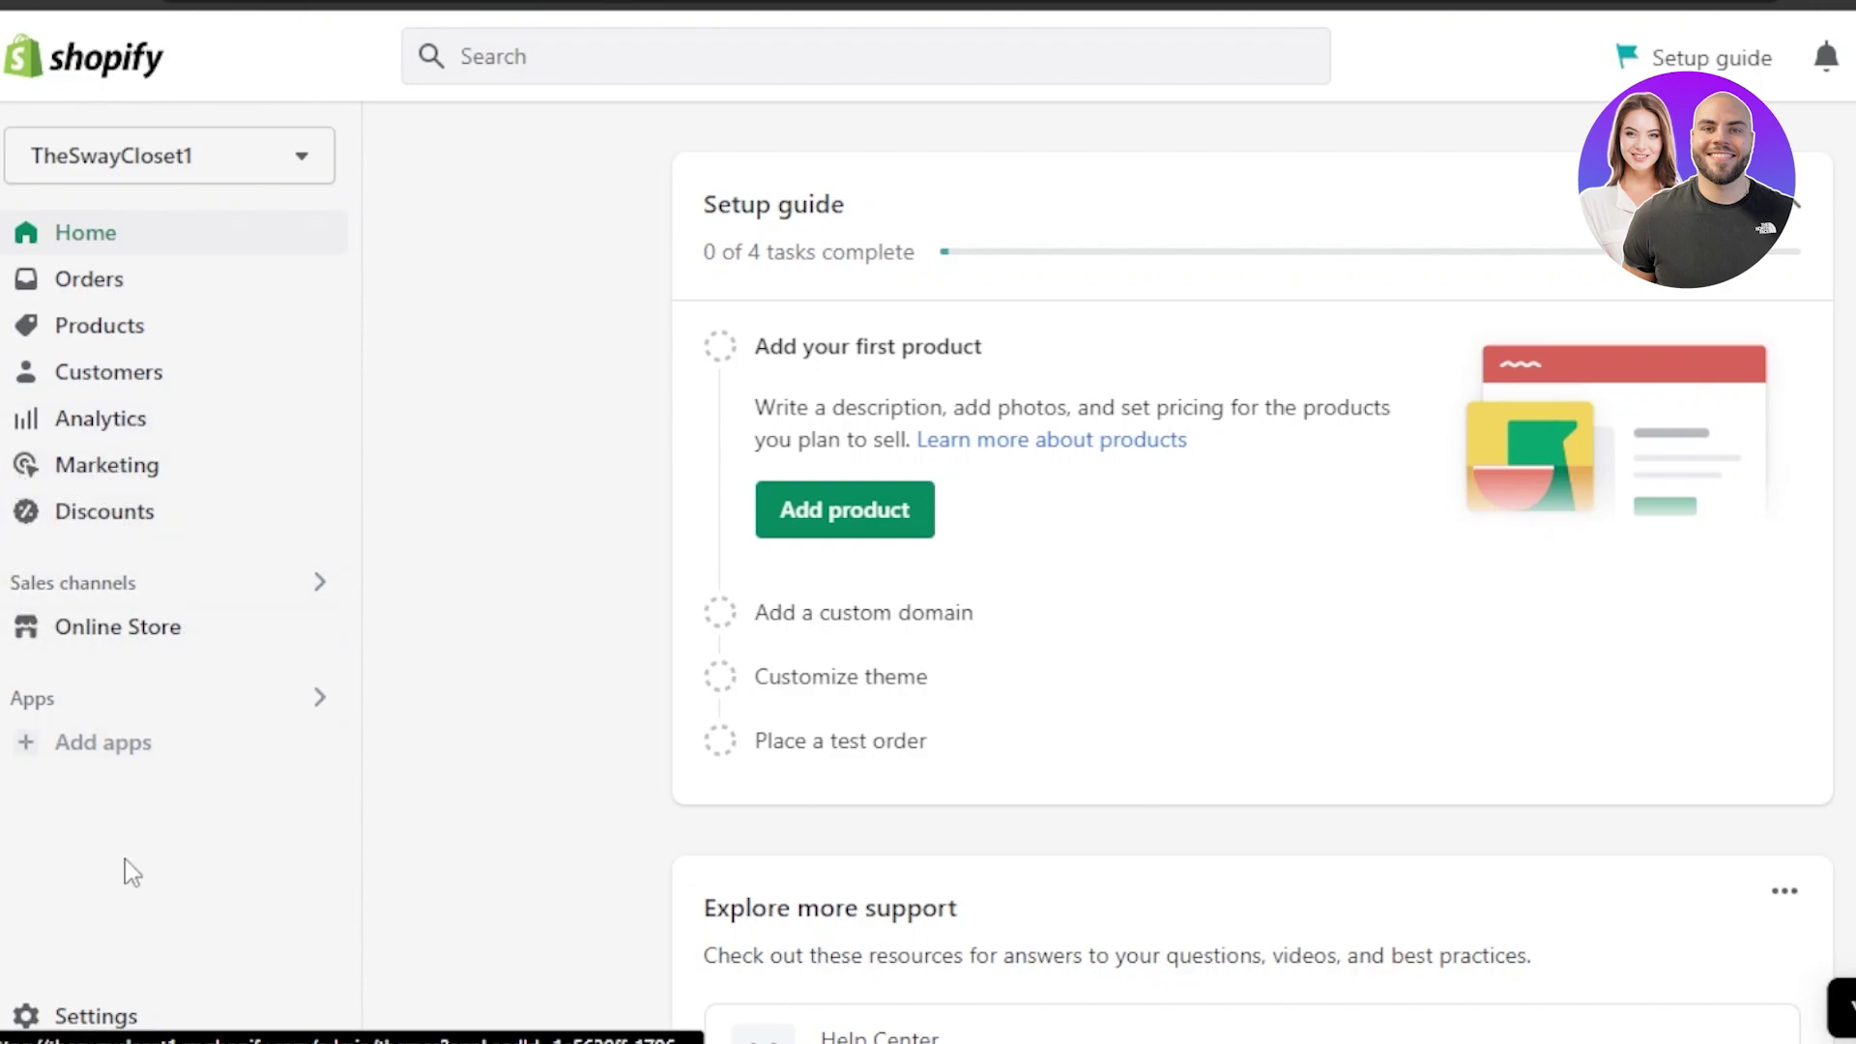
{"action": "left_click", "coordinate": [95, 1015]}
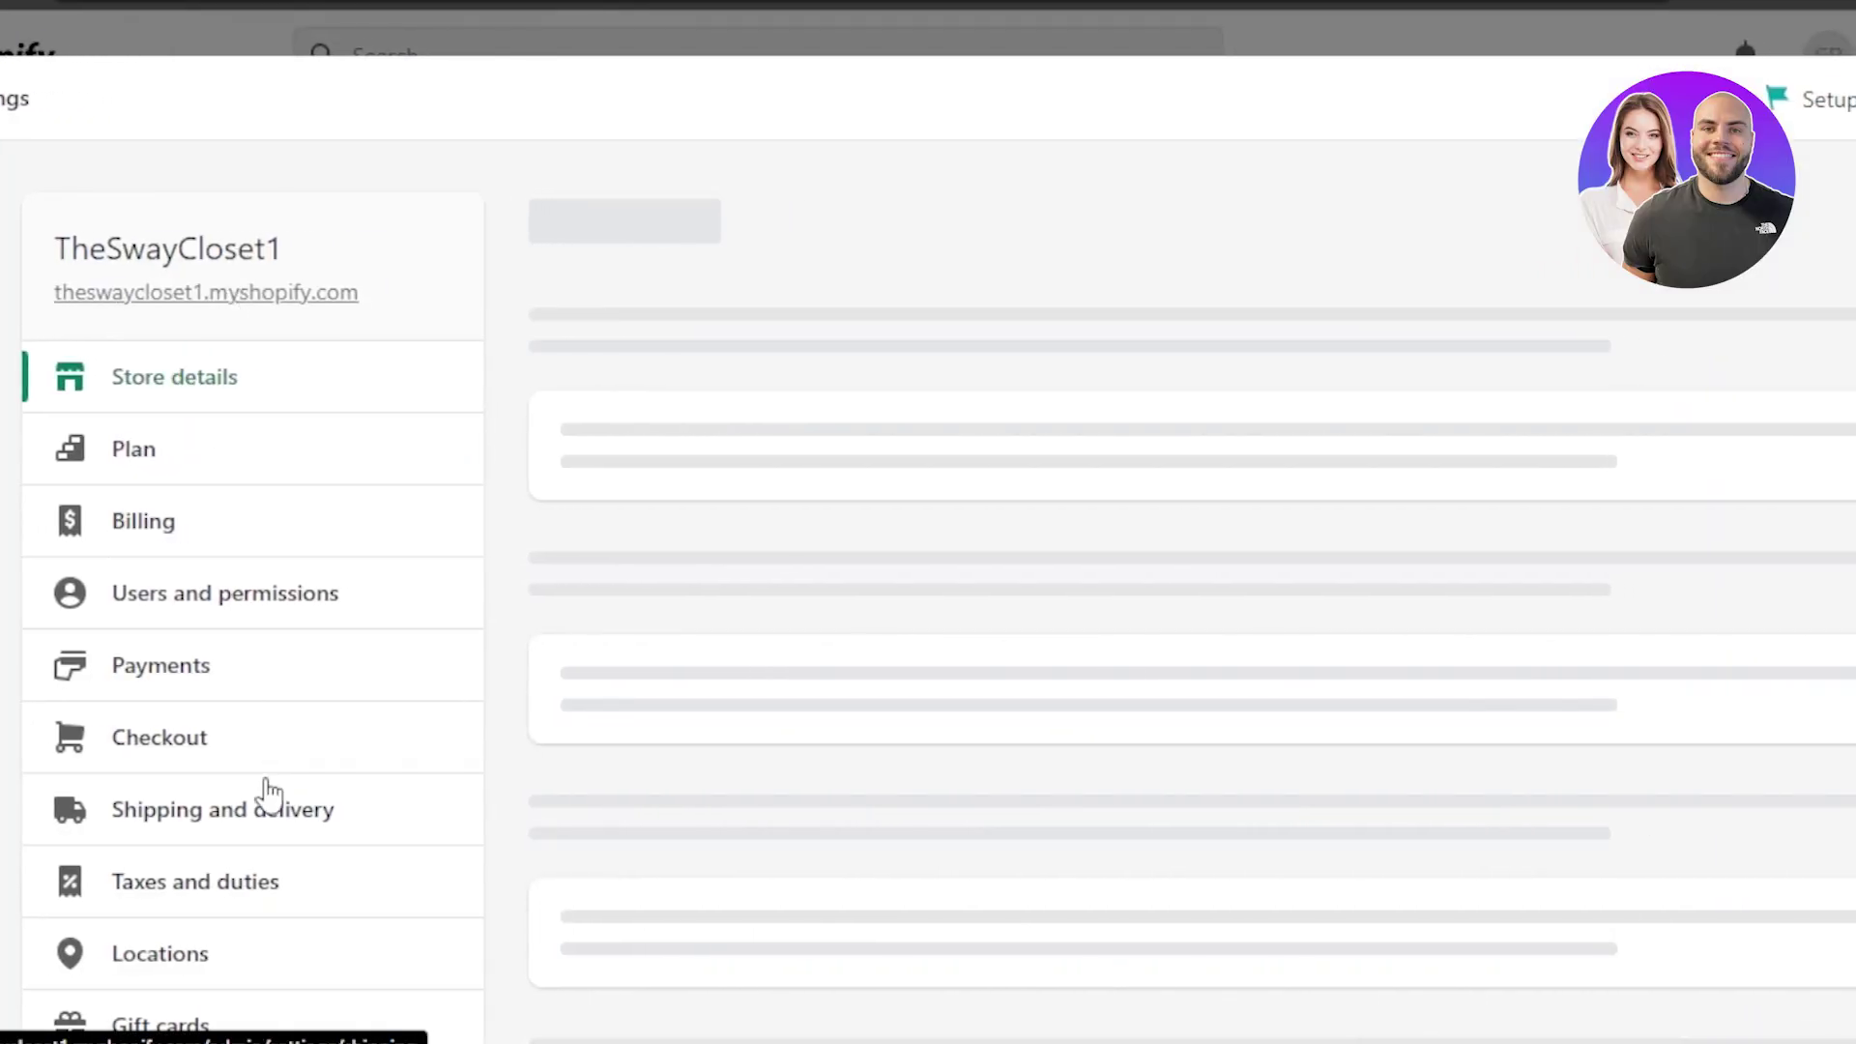
- Review store details, currency, time zone and units, then close Settings
{"action": "scroll", "coordinate": [929, 580], "scroll_direction": "down", "scroll_amount": 10}
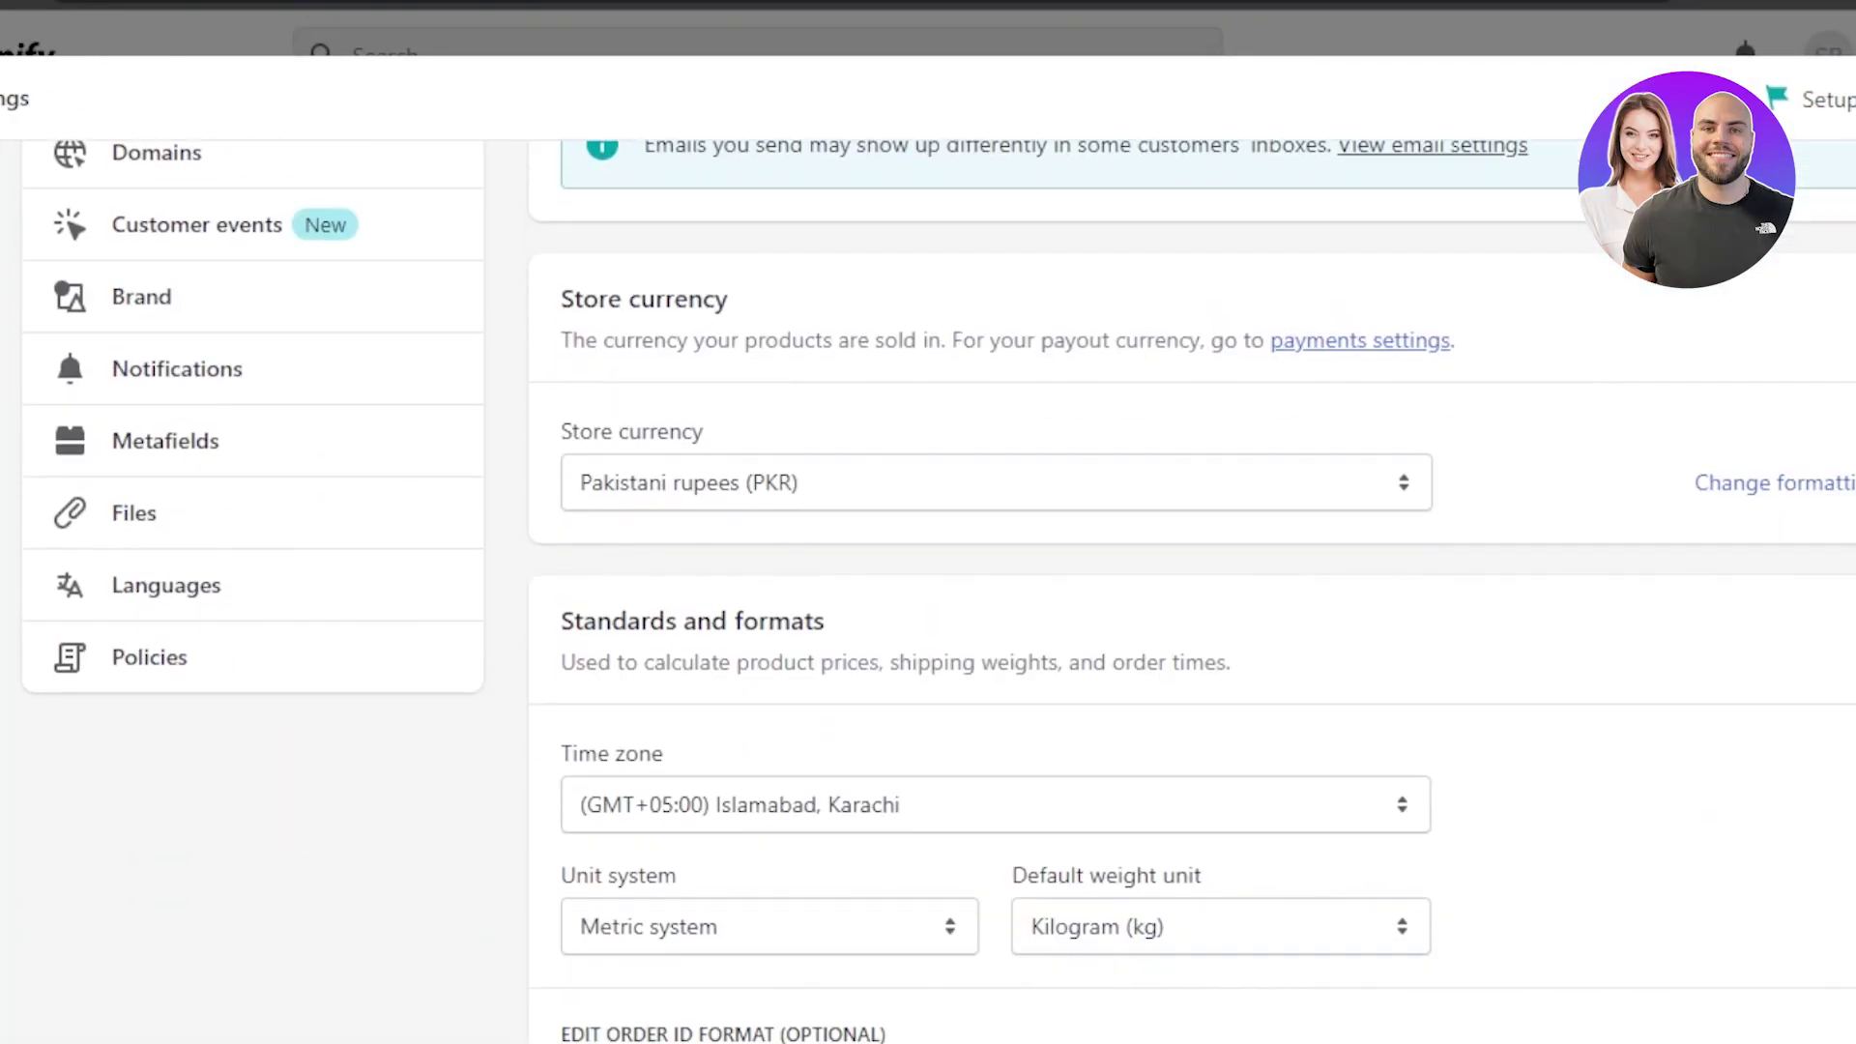
{"action": "scroll", "coordinate": [928, 580], "scroll_direction": "up", "scroll_amount": 6}
{"action": "scroll", "coordinate": [928, 580], "scroll_direction": "down", "scroll_amount": 3}
{"action": "scroll", "coordinate": [928, 580], "scroll_direction": "up", "scroll_amount": 3}
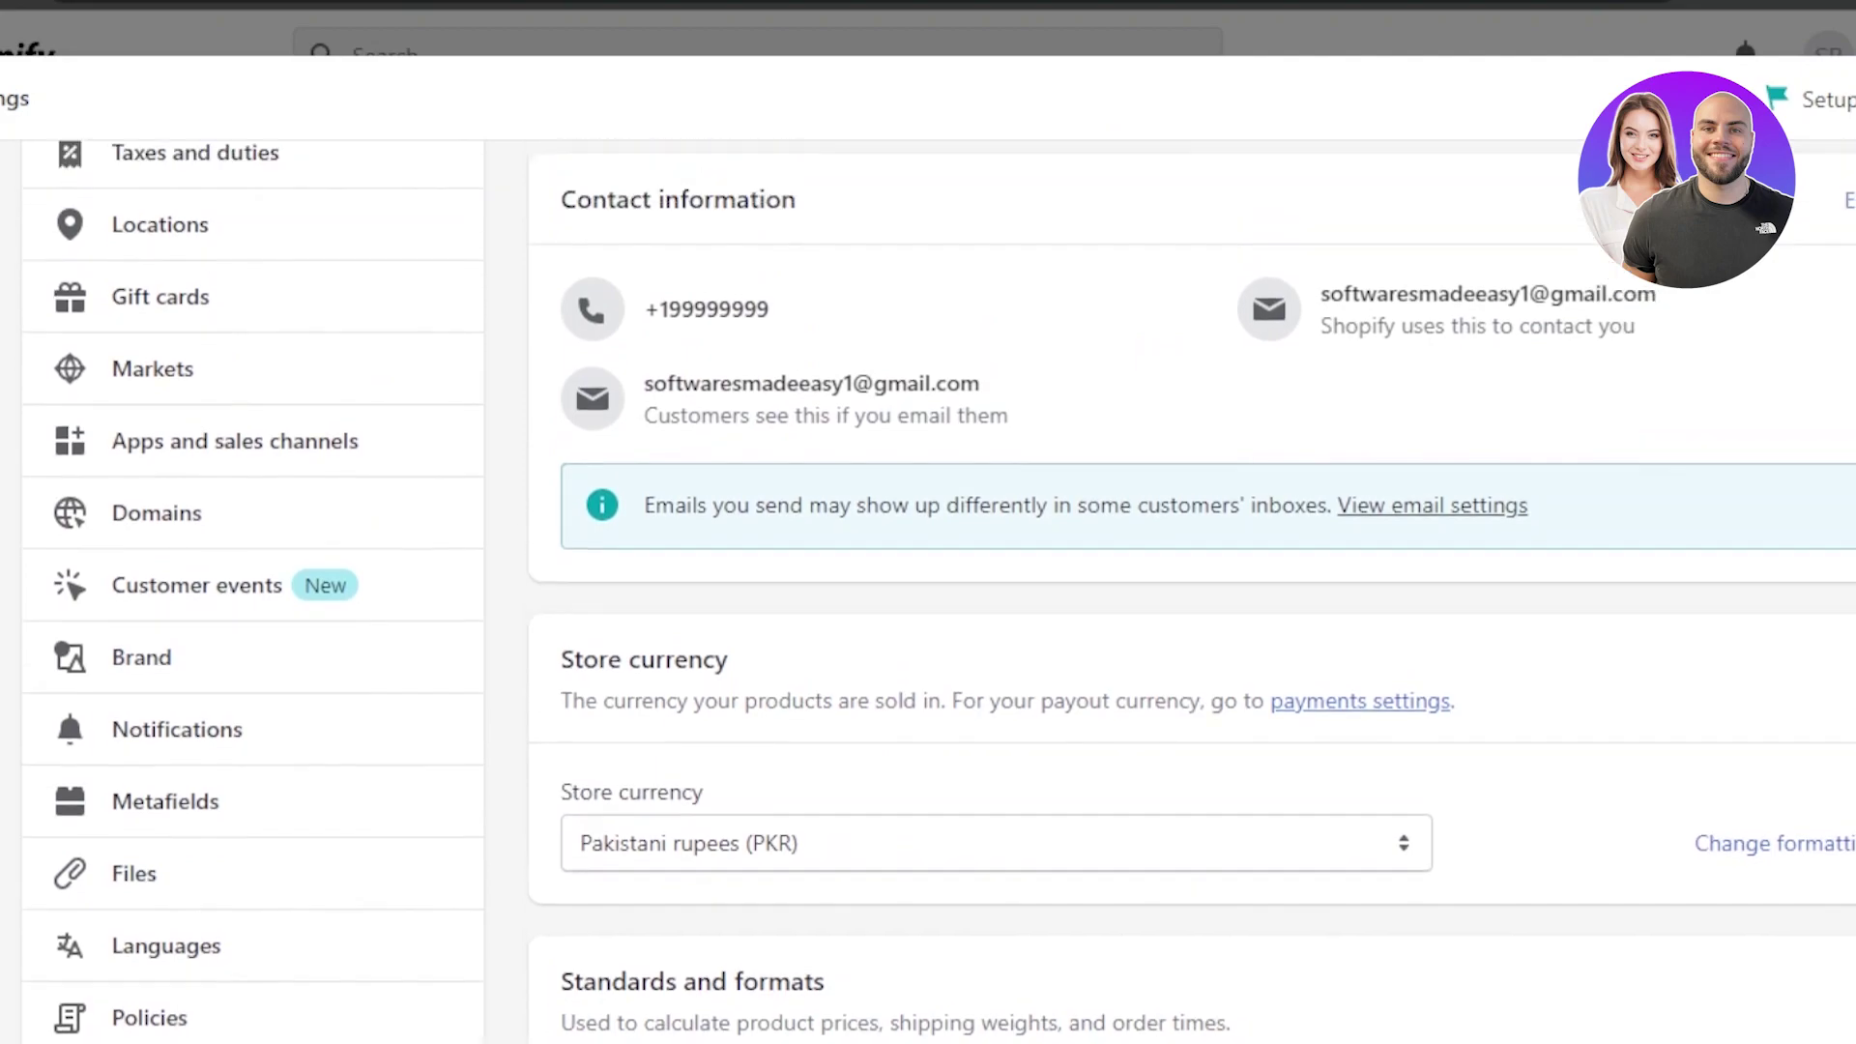
{"action": "scroll", "coordinate": [928, 580], "scroll_direction": "up", "scroll_amount": 3}
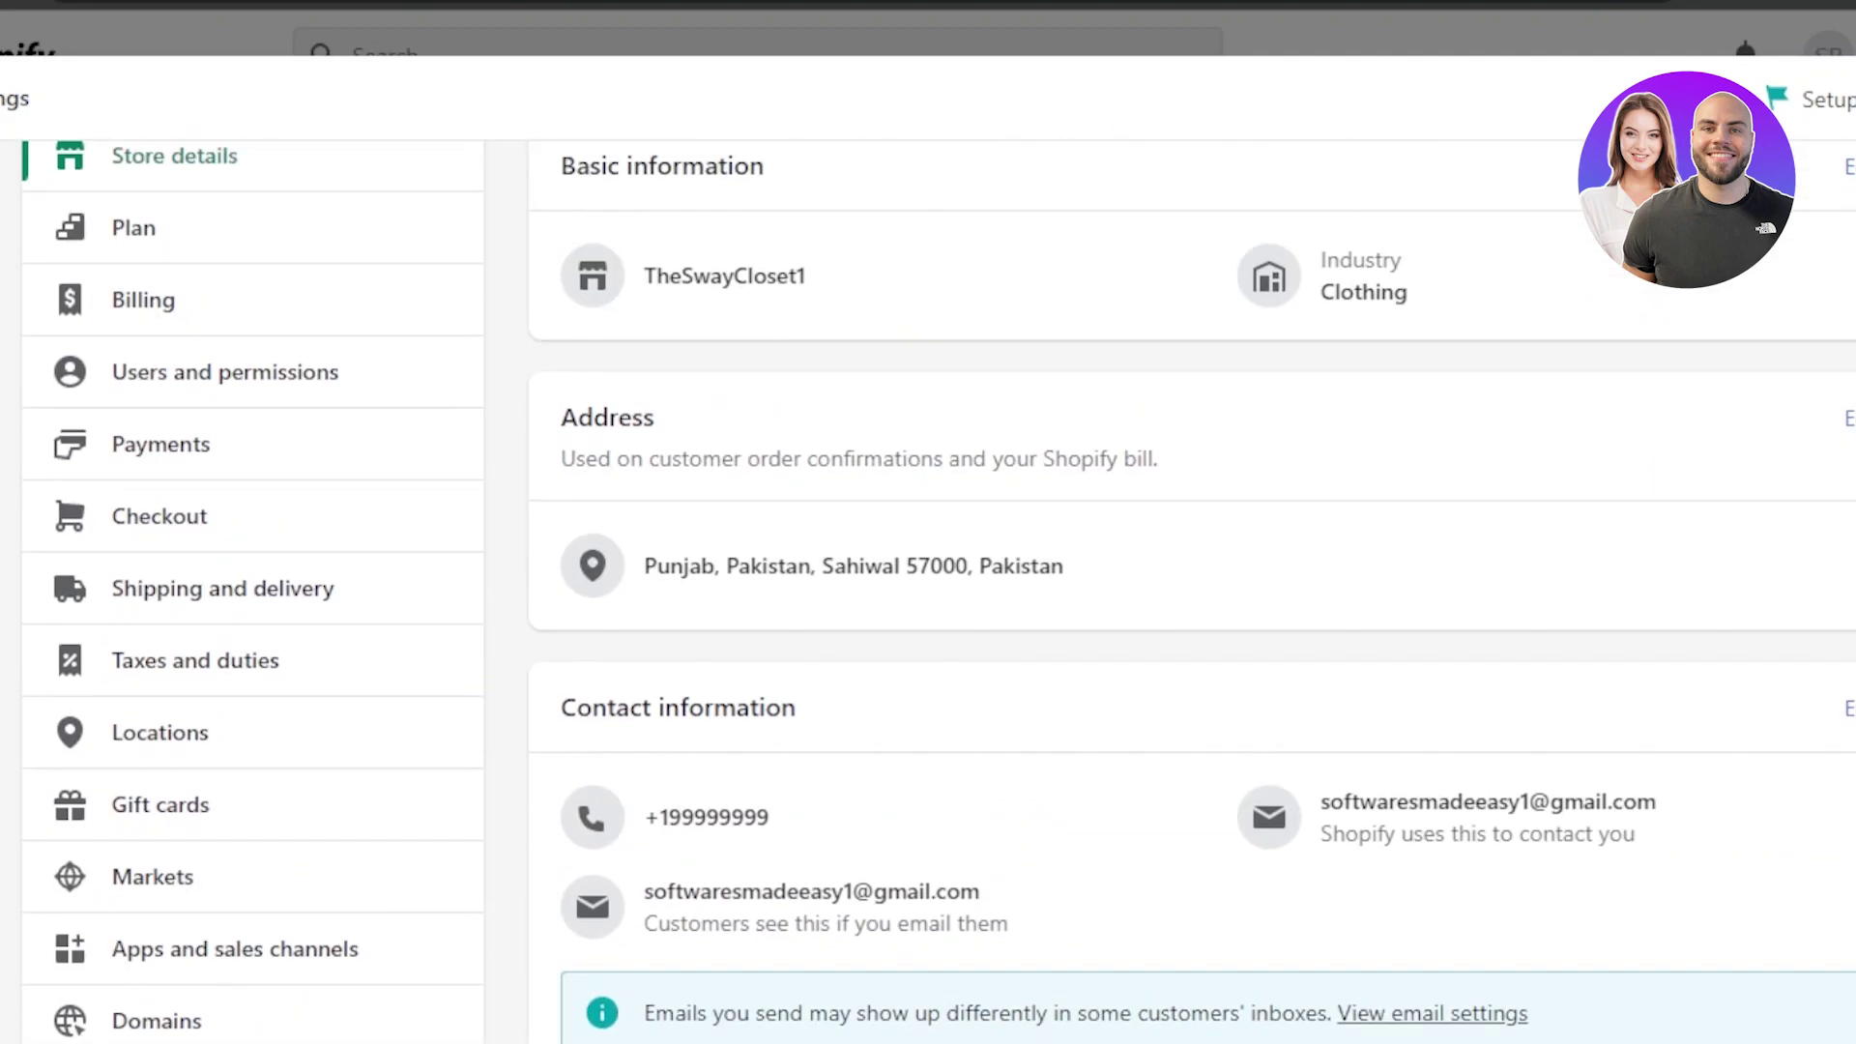
{"action": "key", "text": "Escape"}
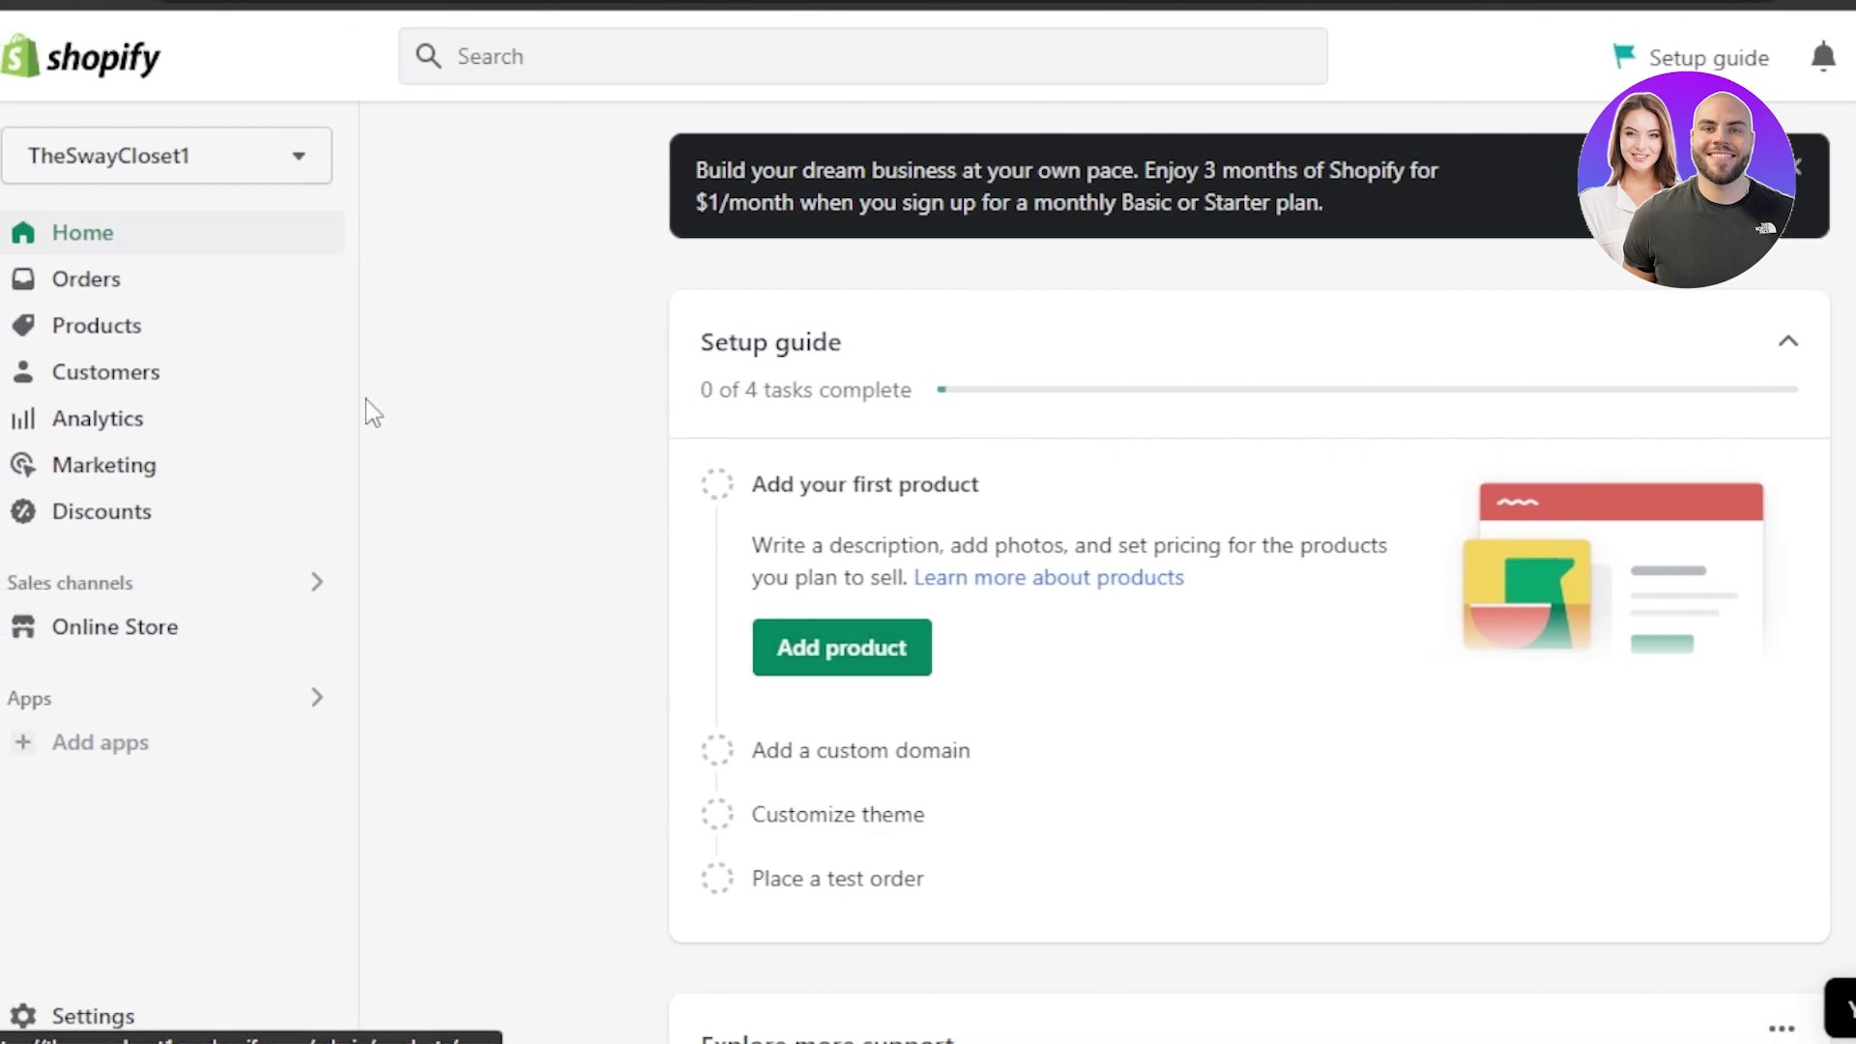
- Create a new product titled 'Yellow Hoodie' with description 'Yellow description...'
{"action": "left_click", "coordinate": [123, 336]}
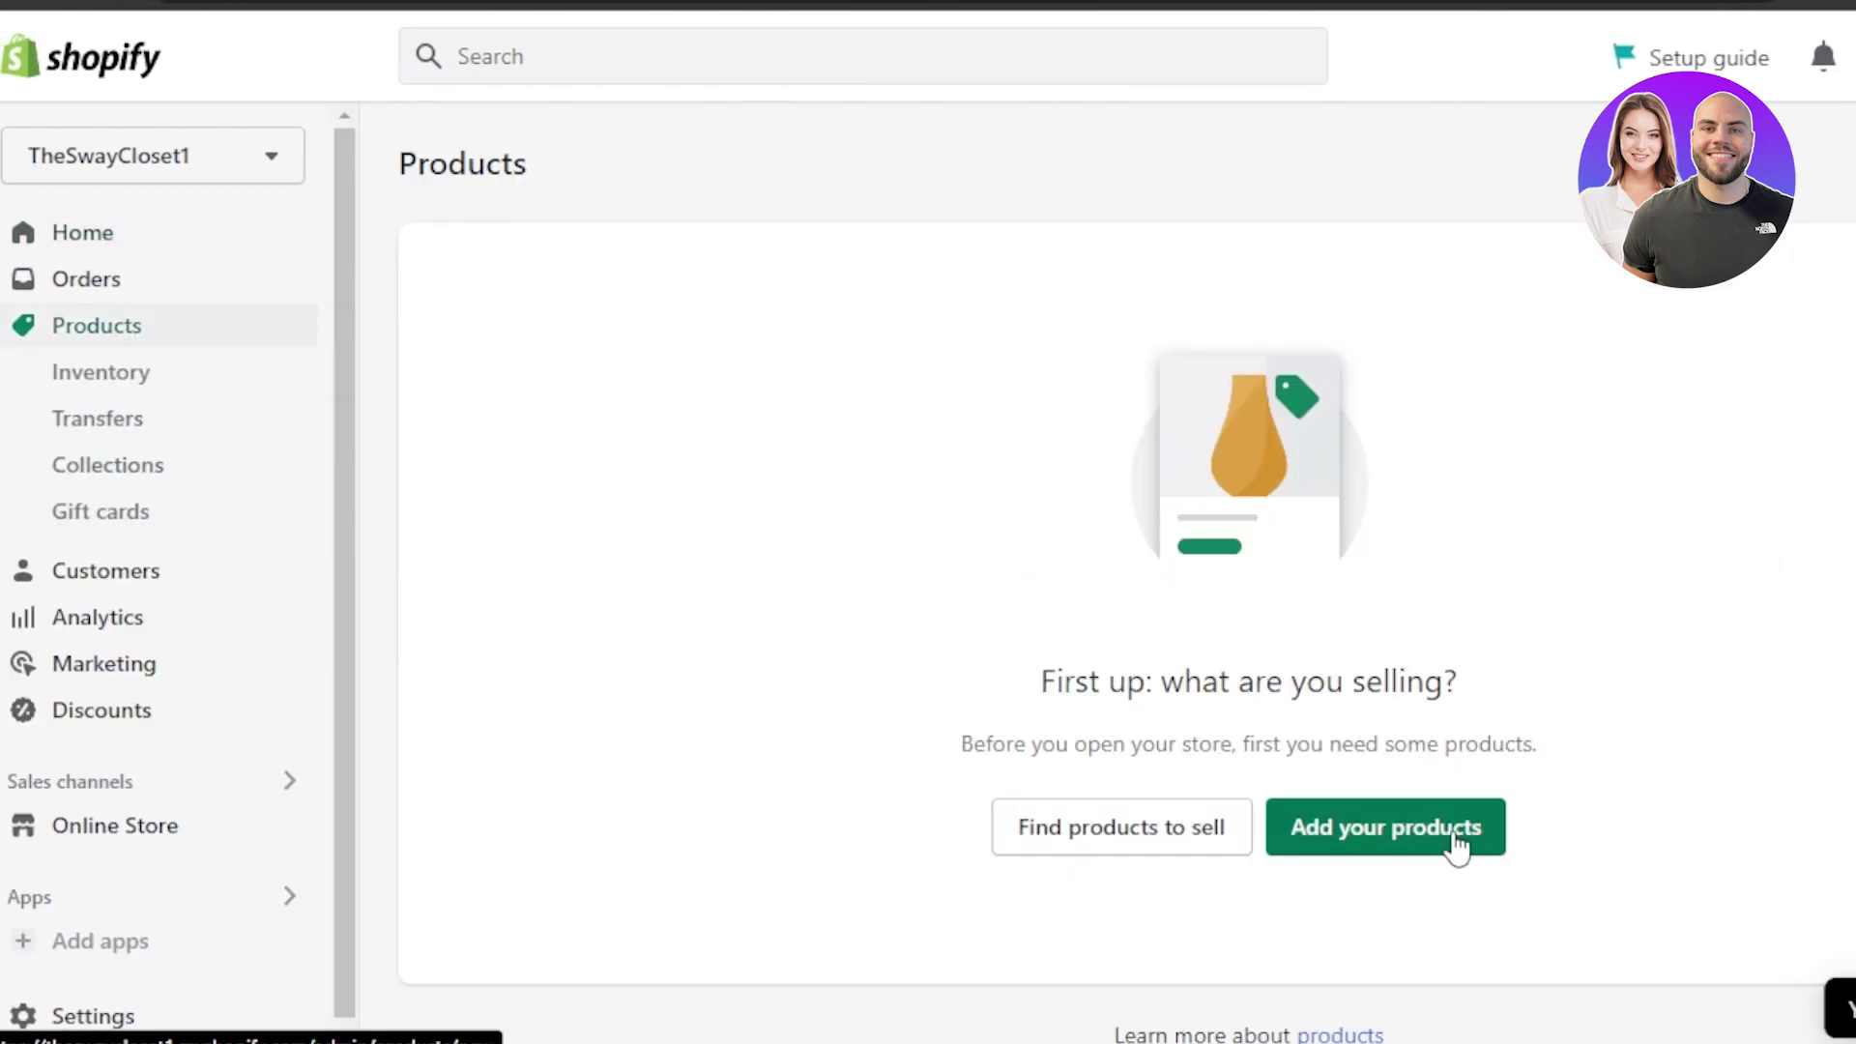
{"action": "left_click", "coordinate": [1455, 837]}
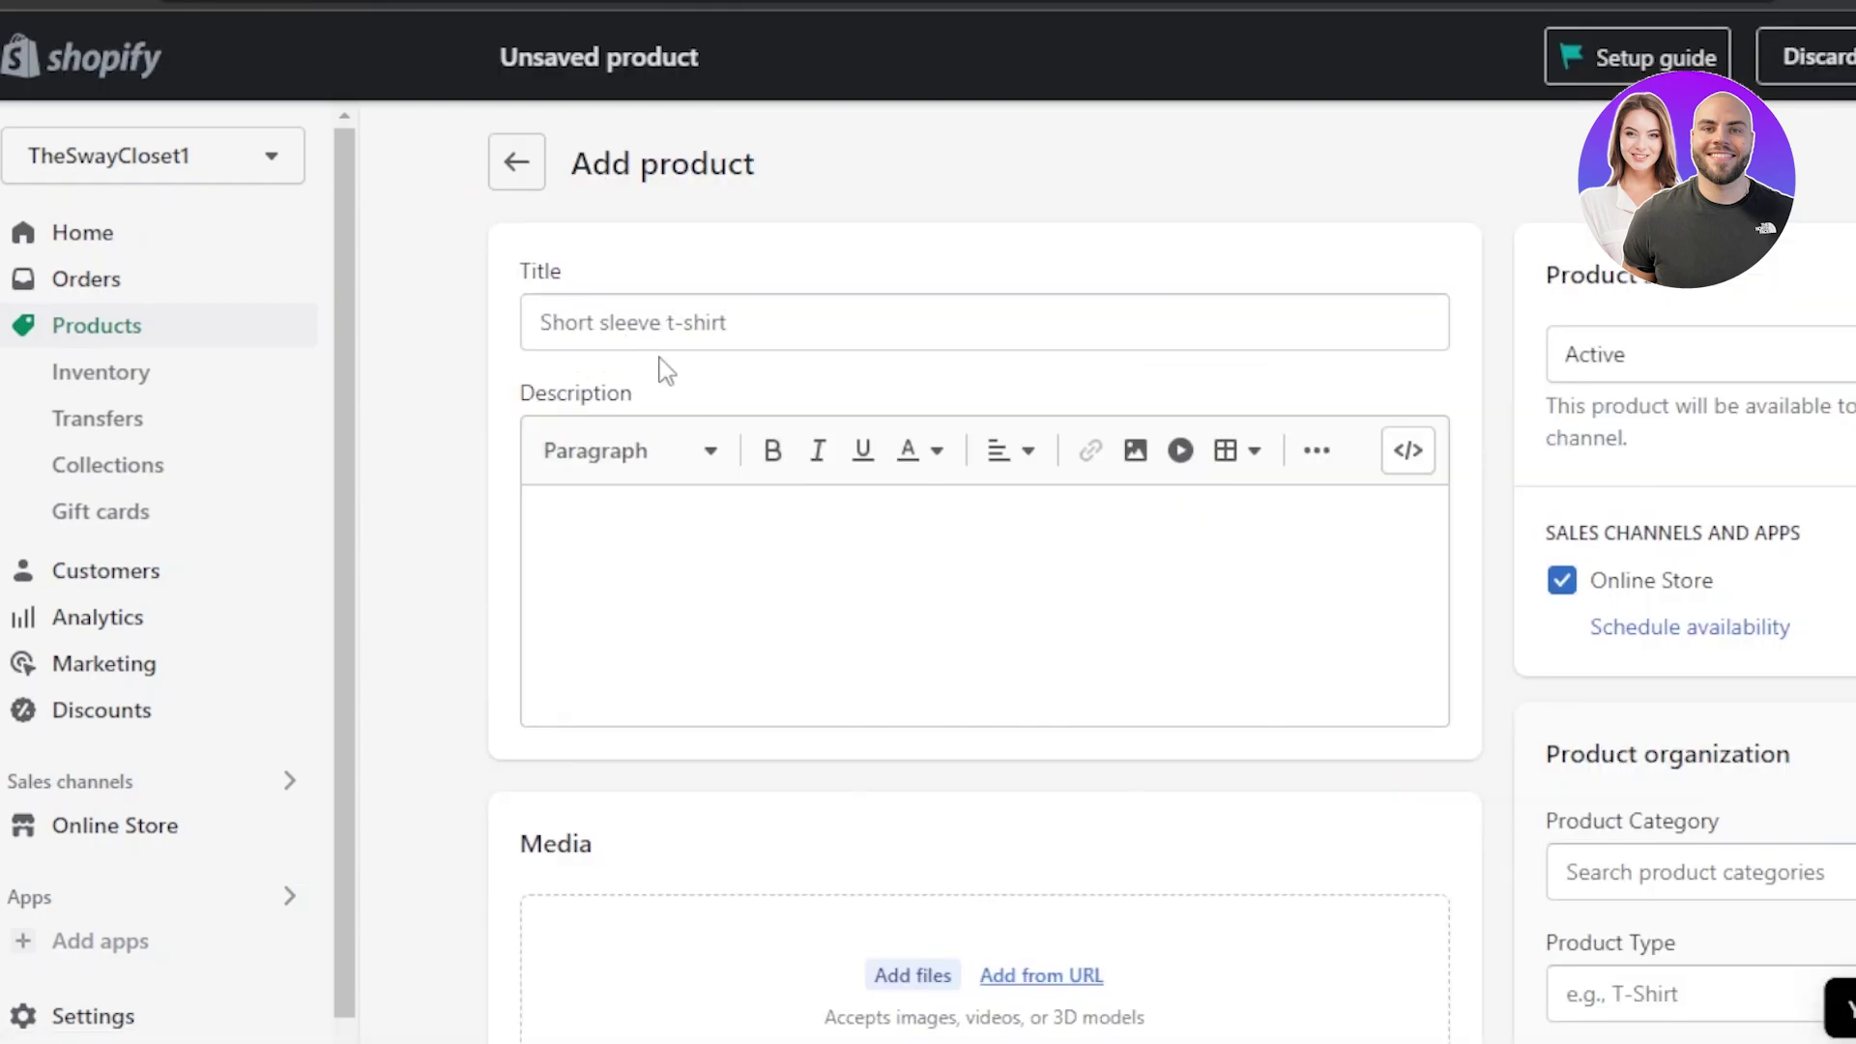
{"action": "left_click", "coordinate": [656, 328]}
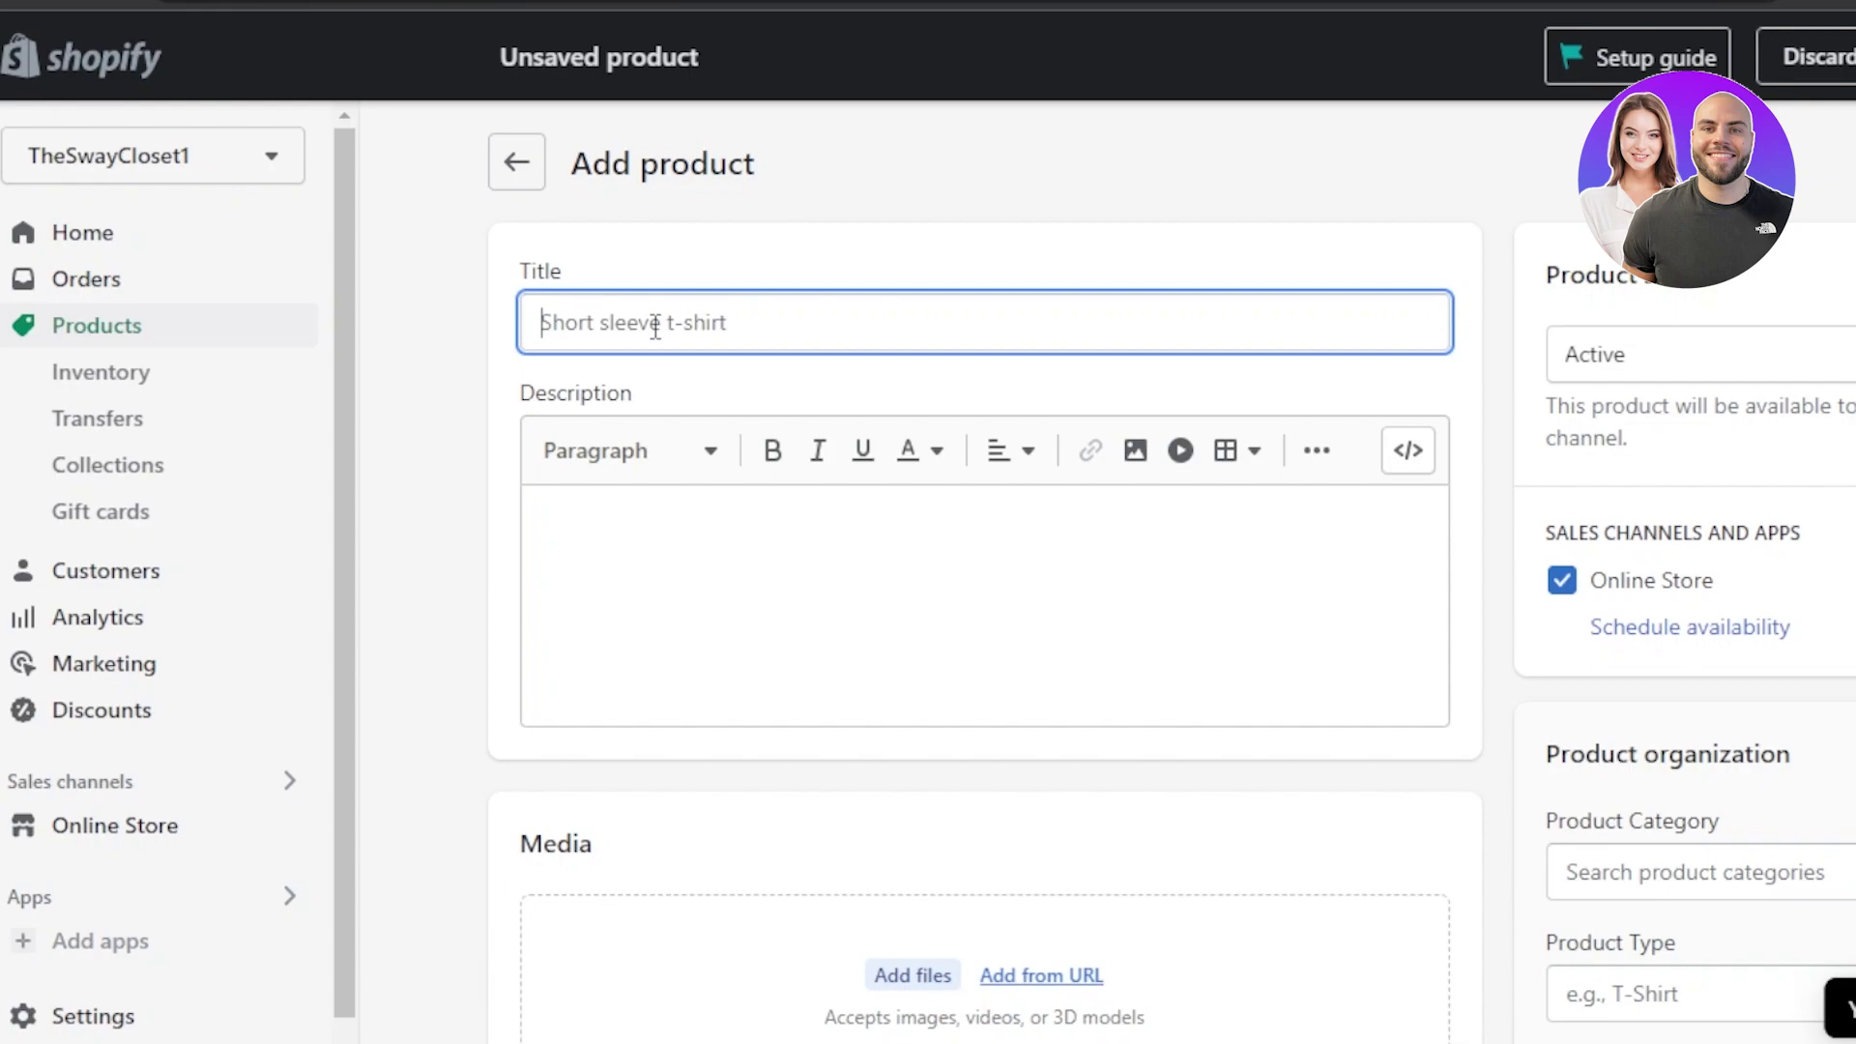
{"action": "type", "text": "Yellow Hoodie"}
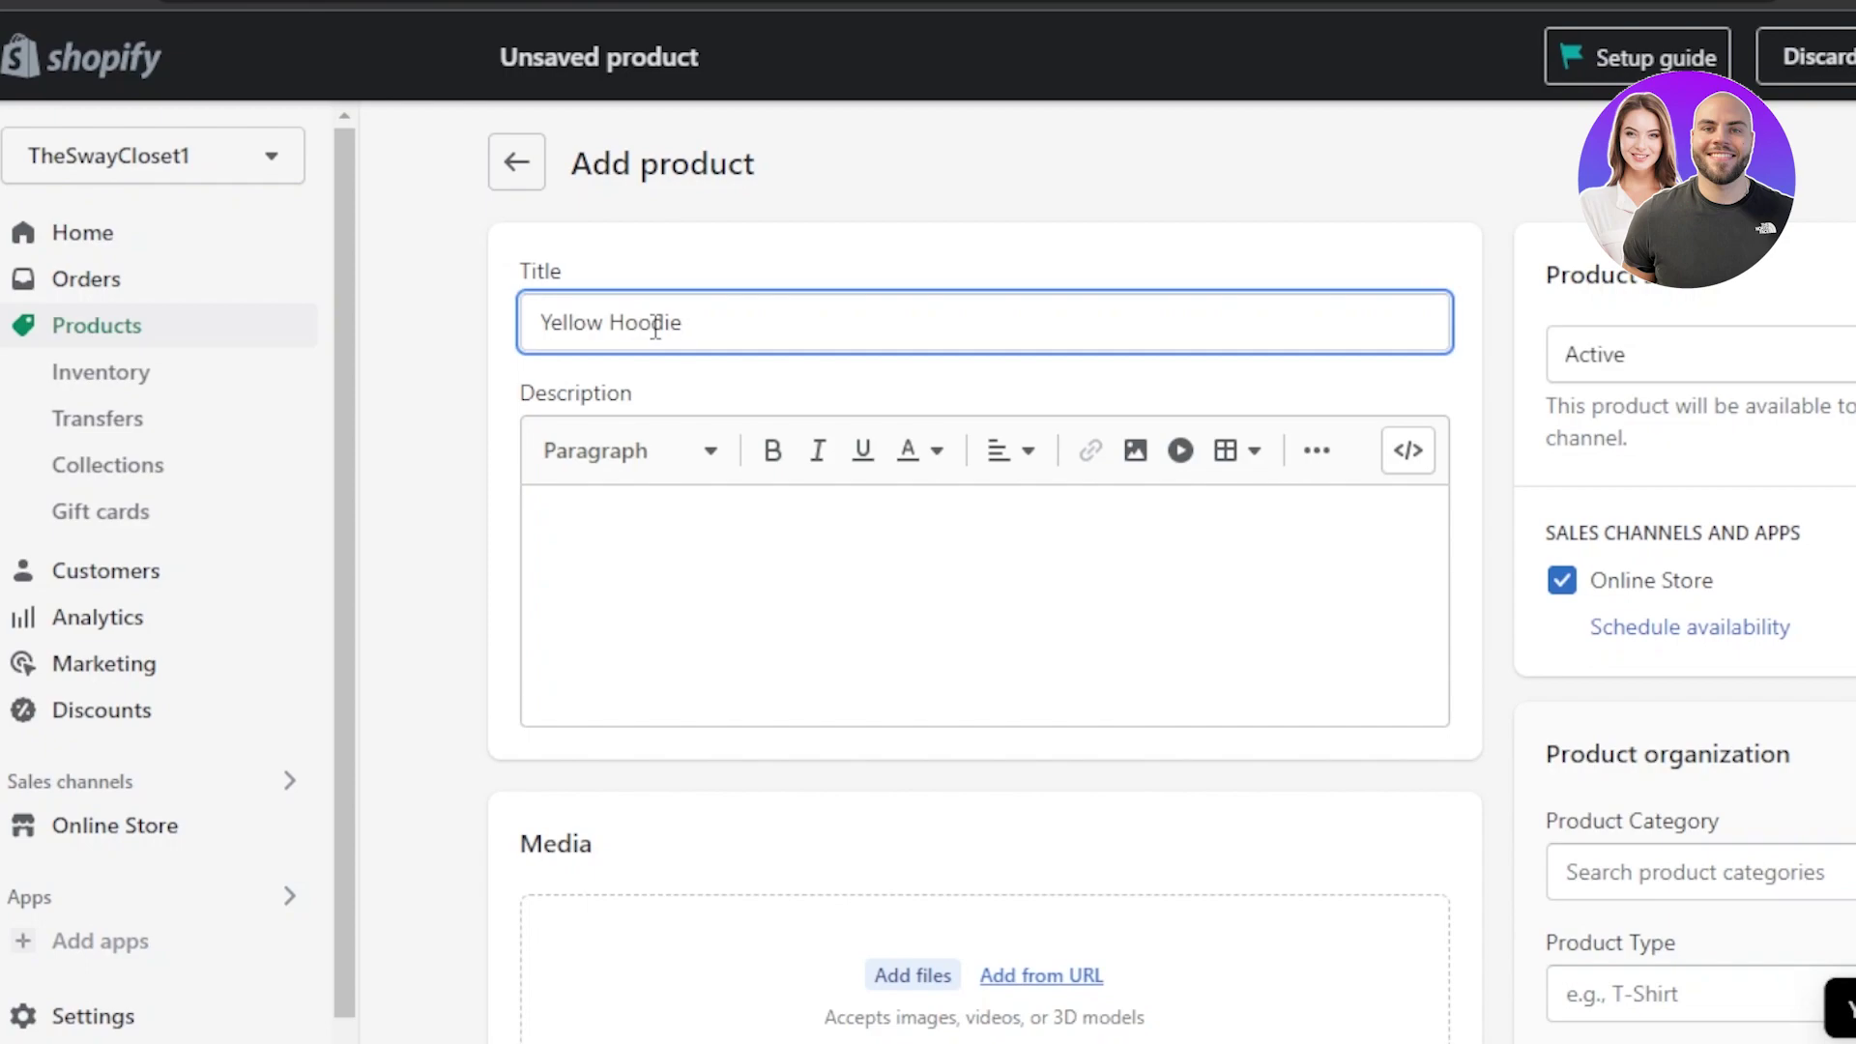
{"action": "left_click", "coordinate": [621, 512]}
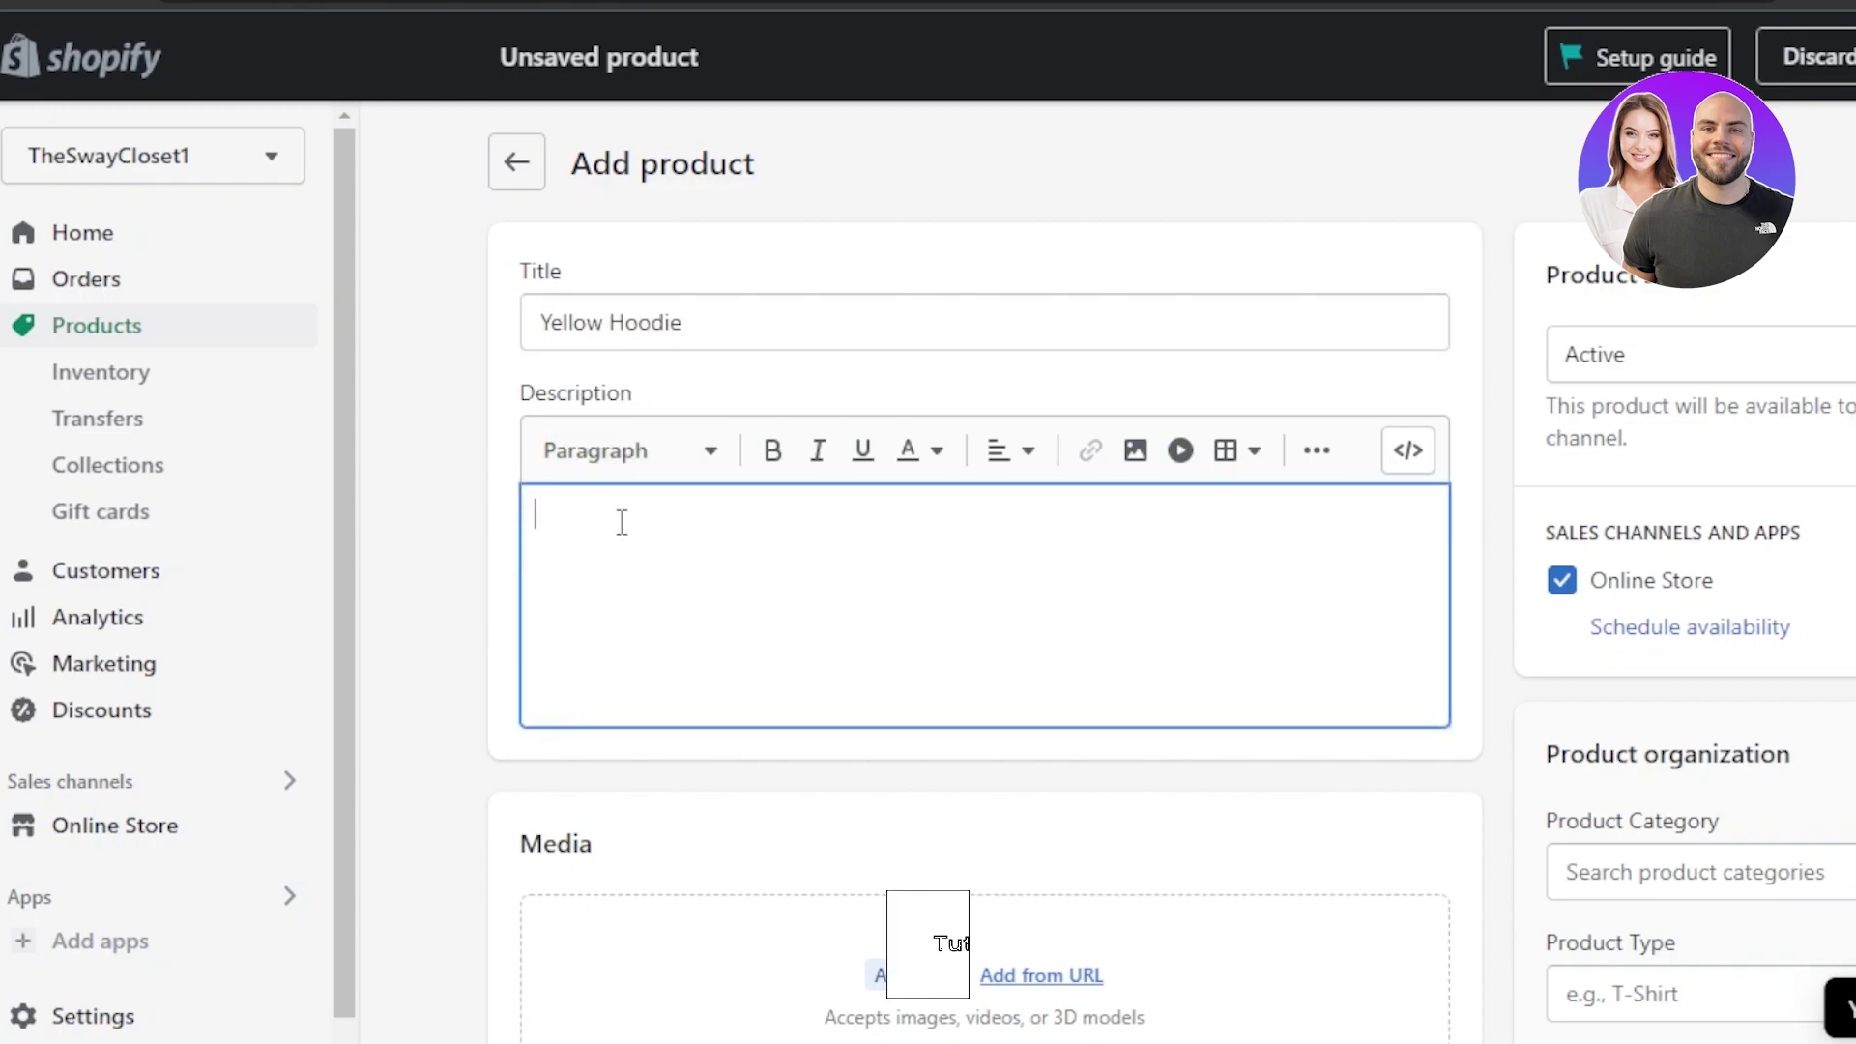
{"action": "type", "text": "Ye"}
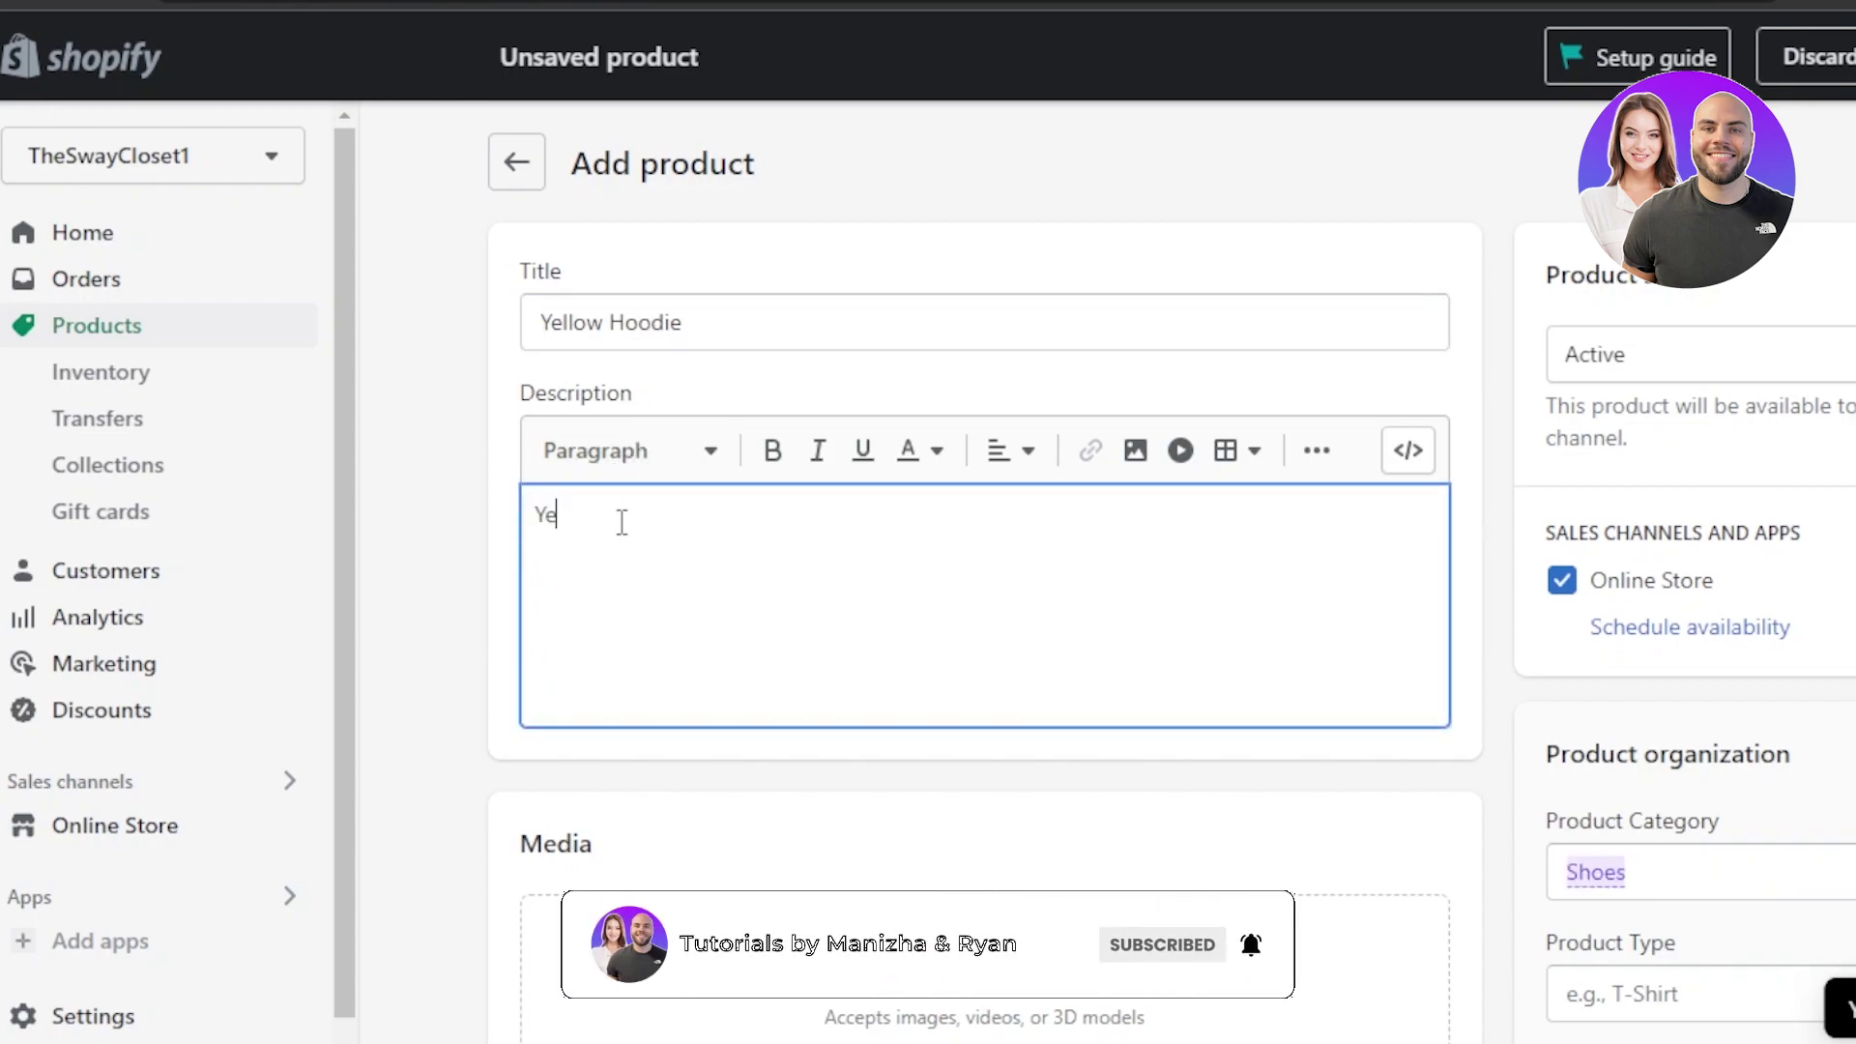
{"action": "type", "text": "llow desc"}
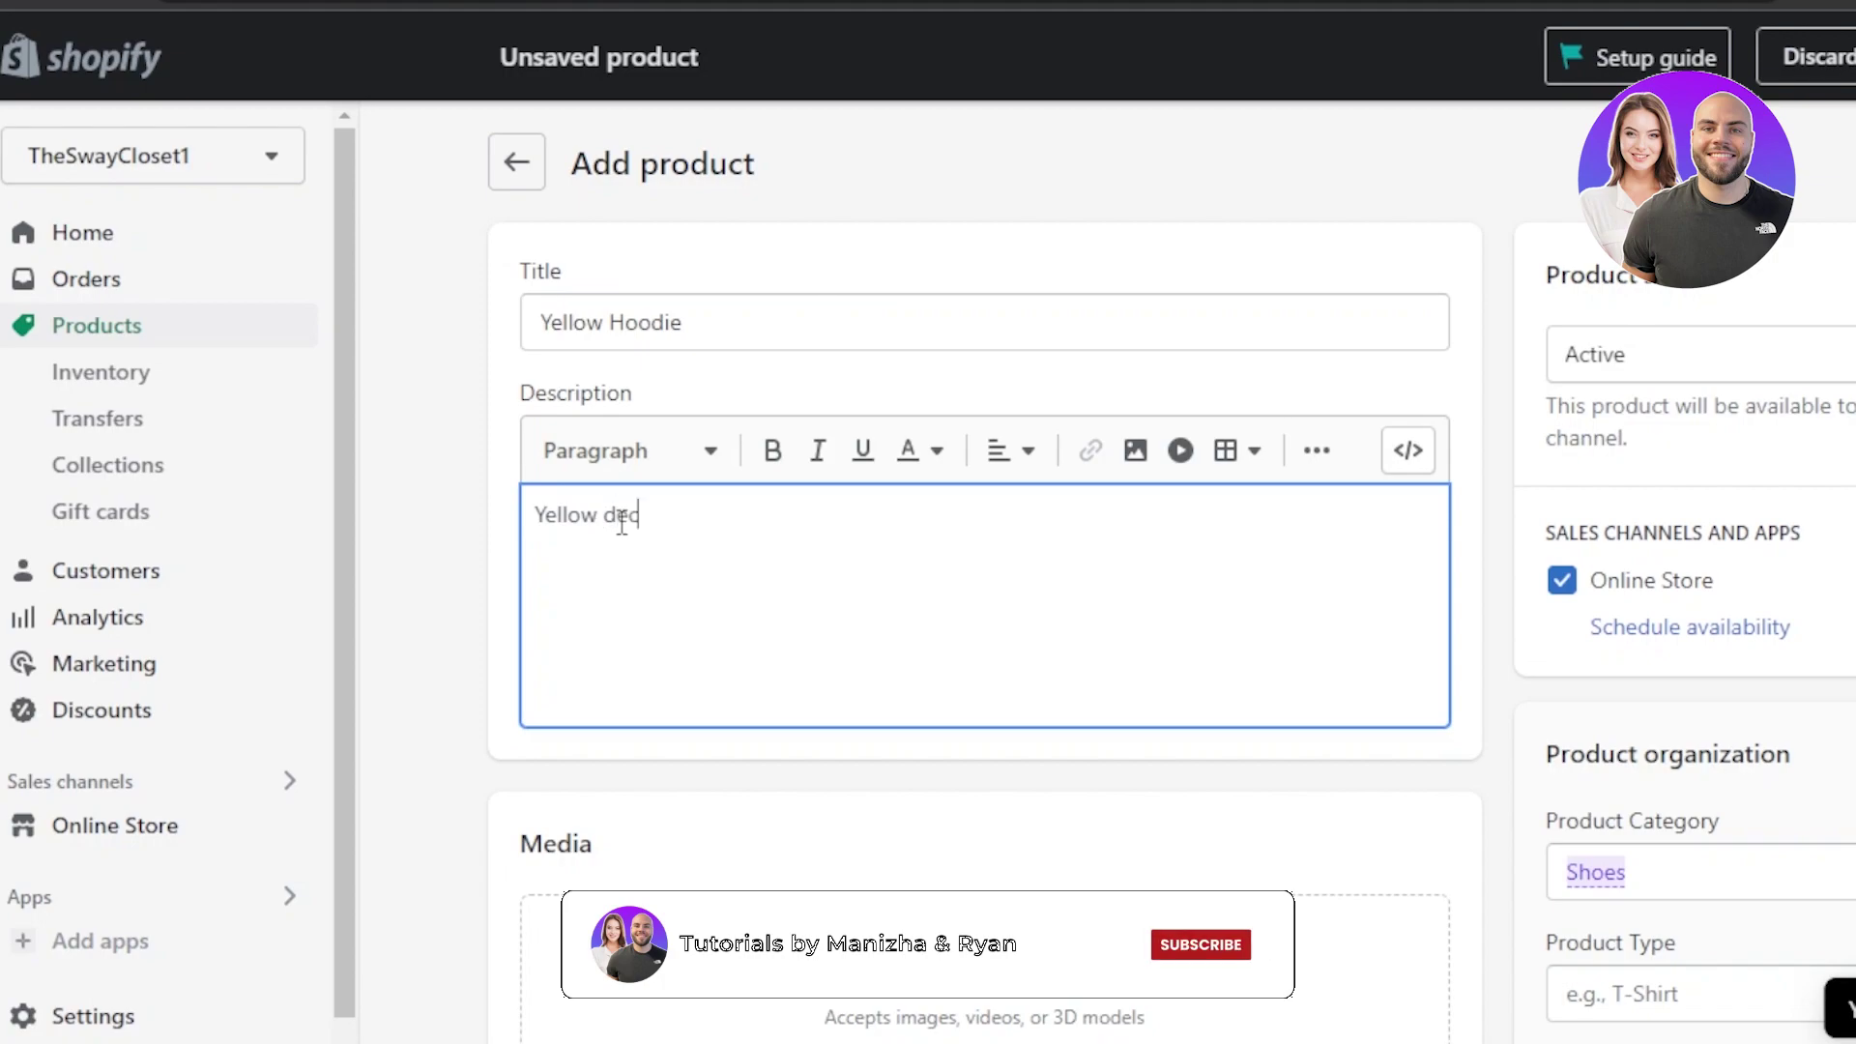
{"action": "type", "text": "ription..."}
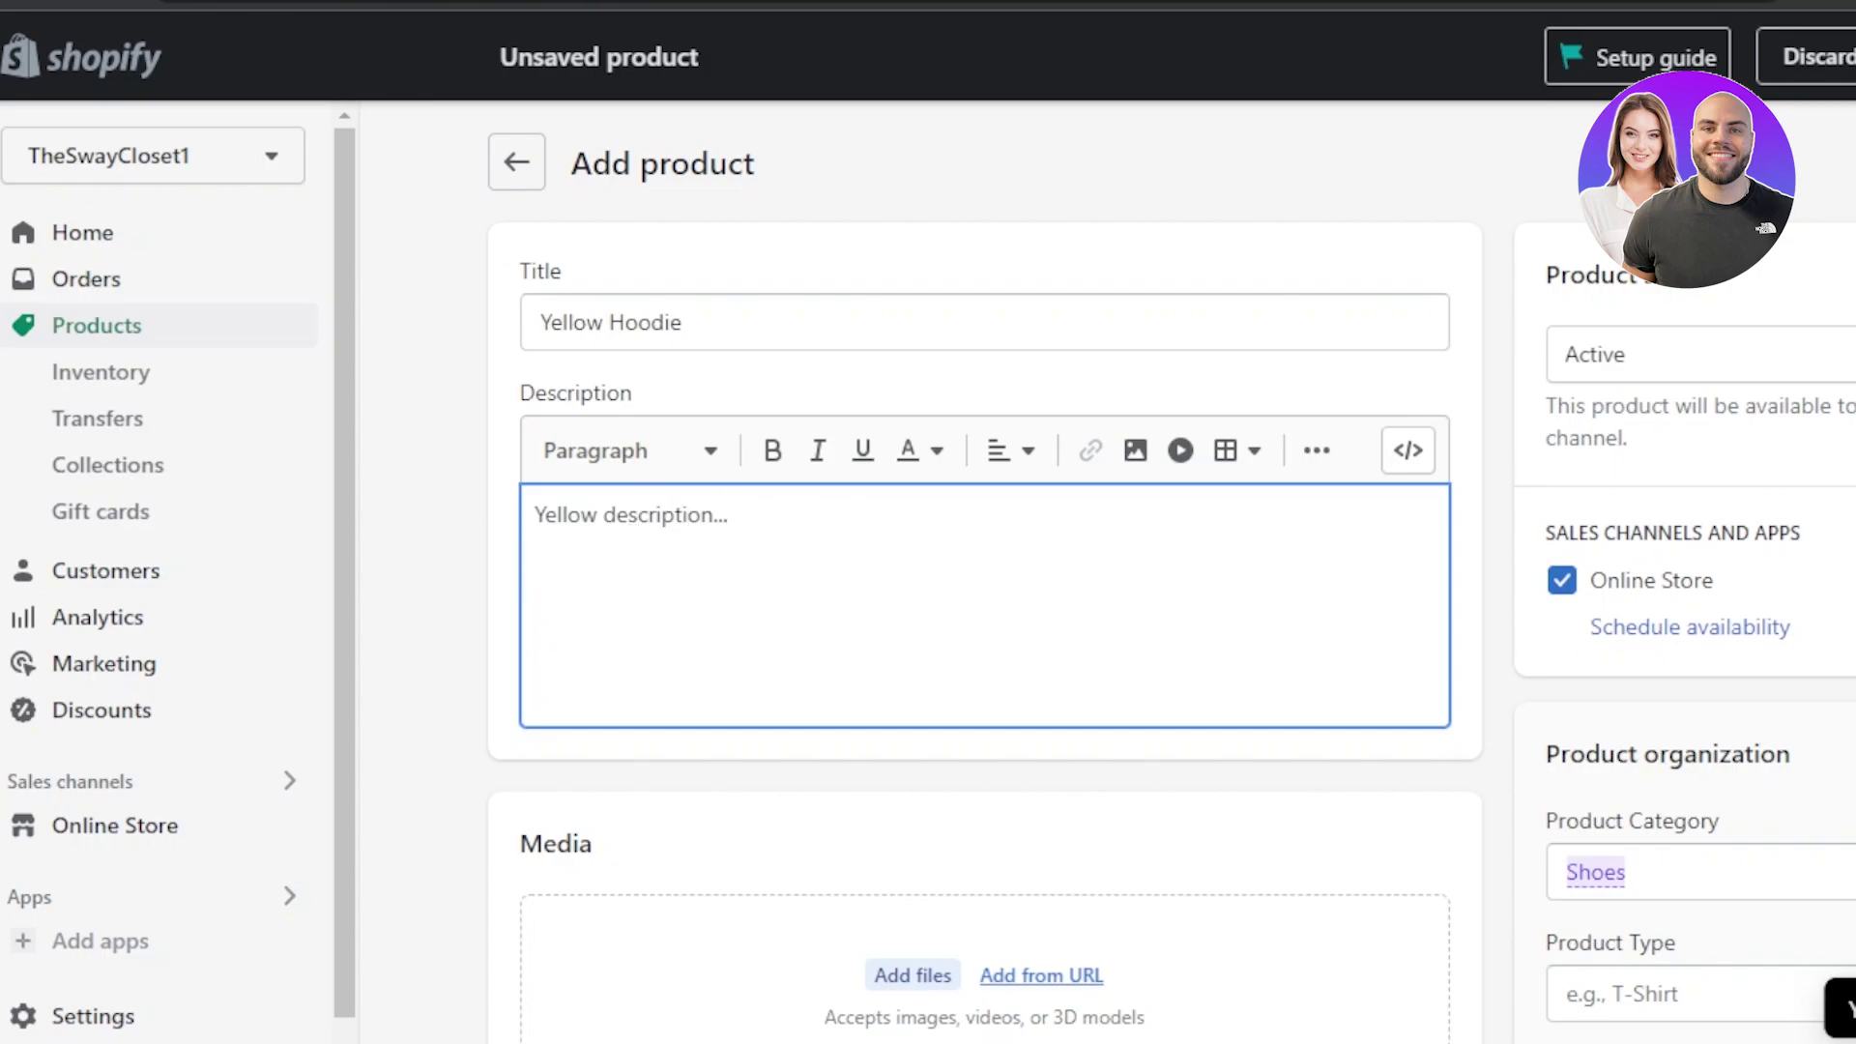
- Upload the yellow hoodie image to the product's Media
{"action": "scroll", "coordinate": [1300, 361], "scroll_direction": "down", "scroll_amount": 6}
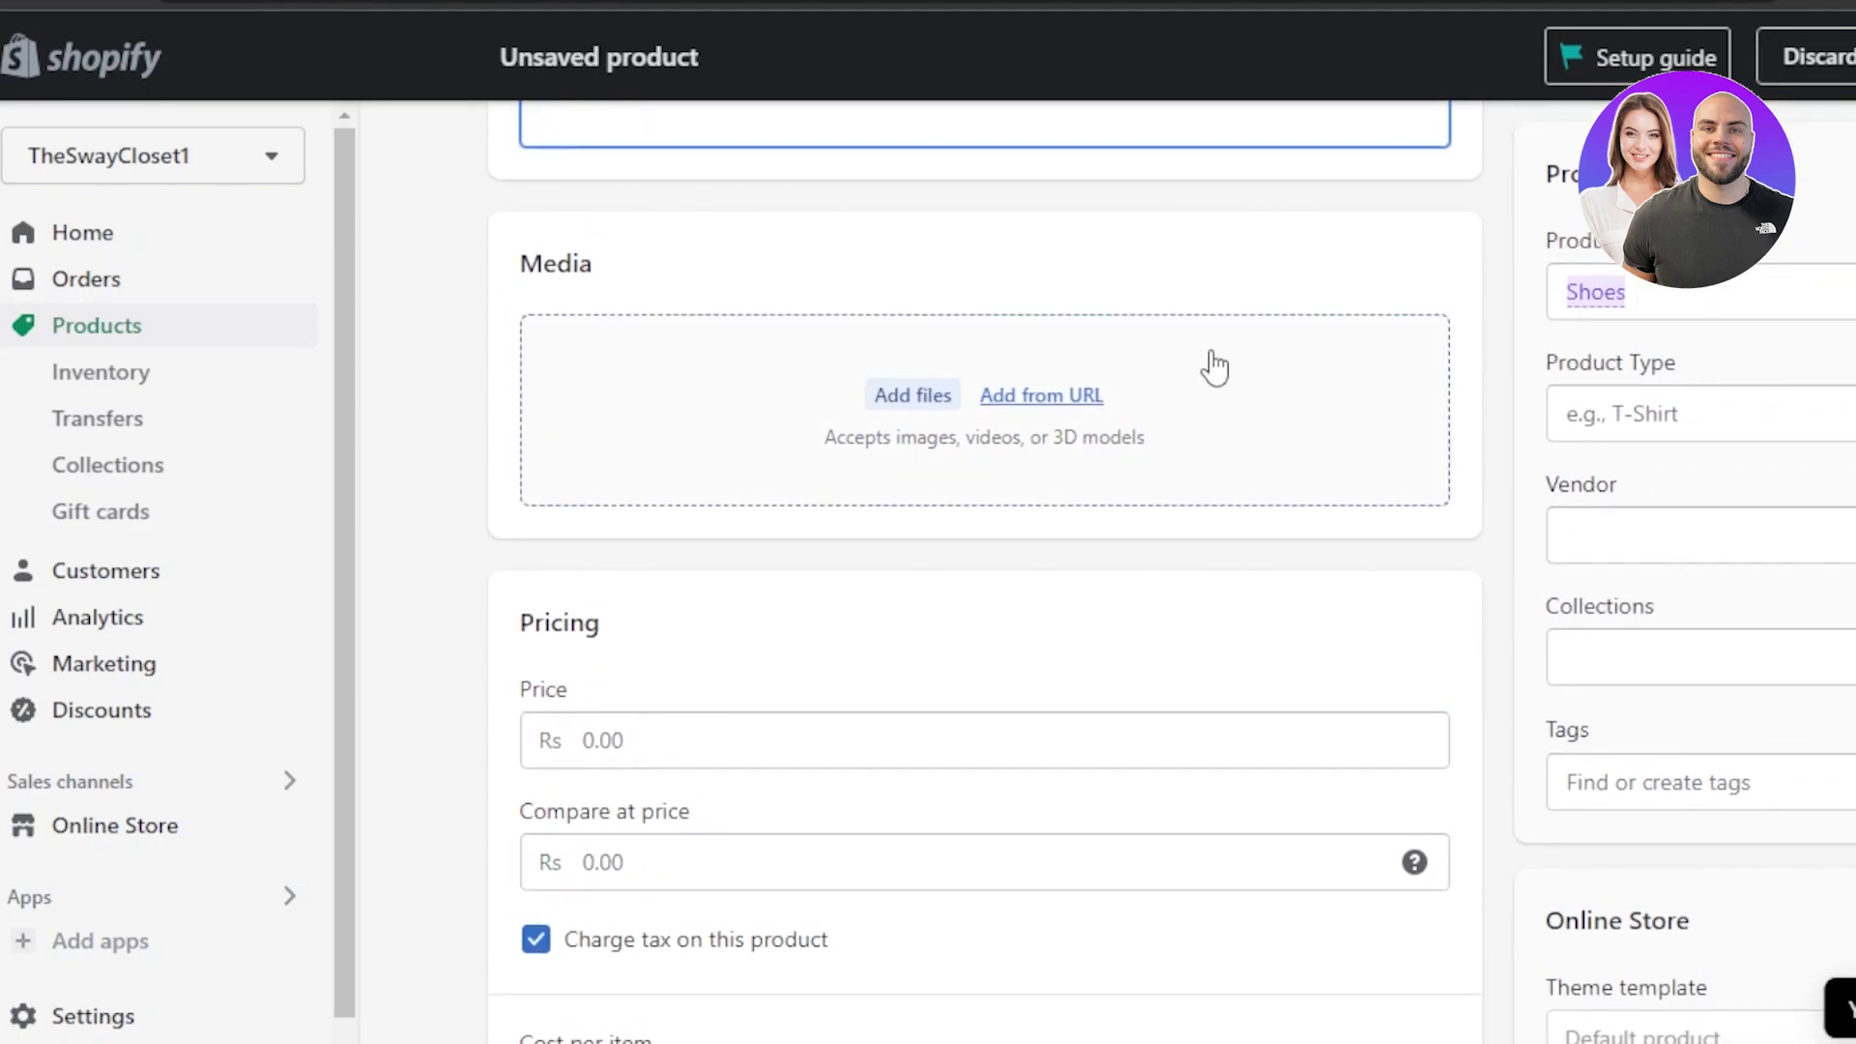
{"action": "left_click", "coordinate": [934, 396]}
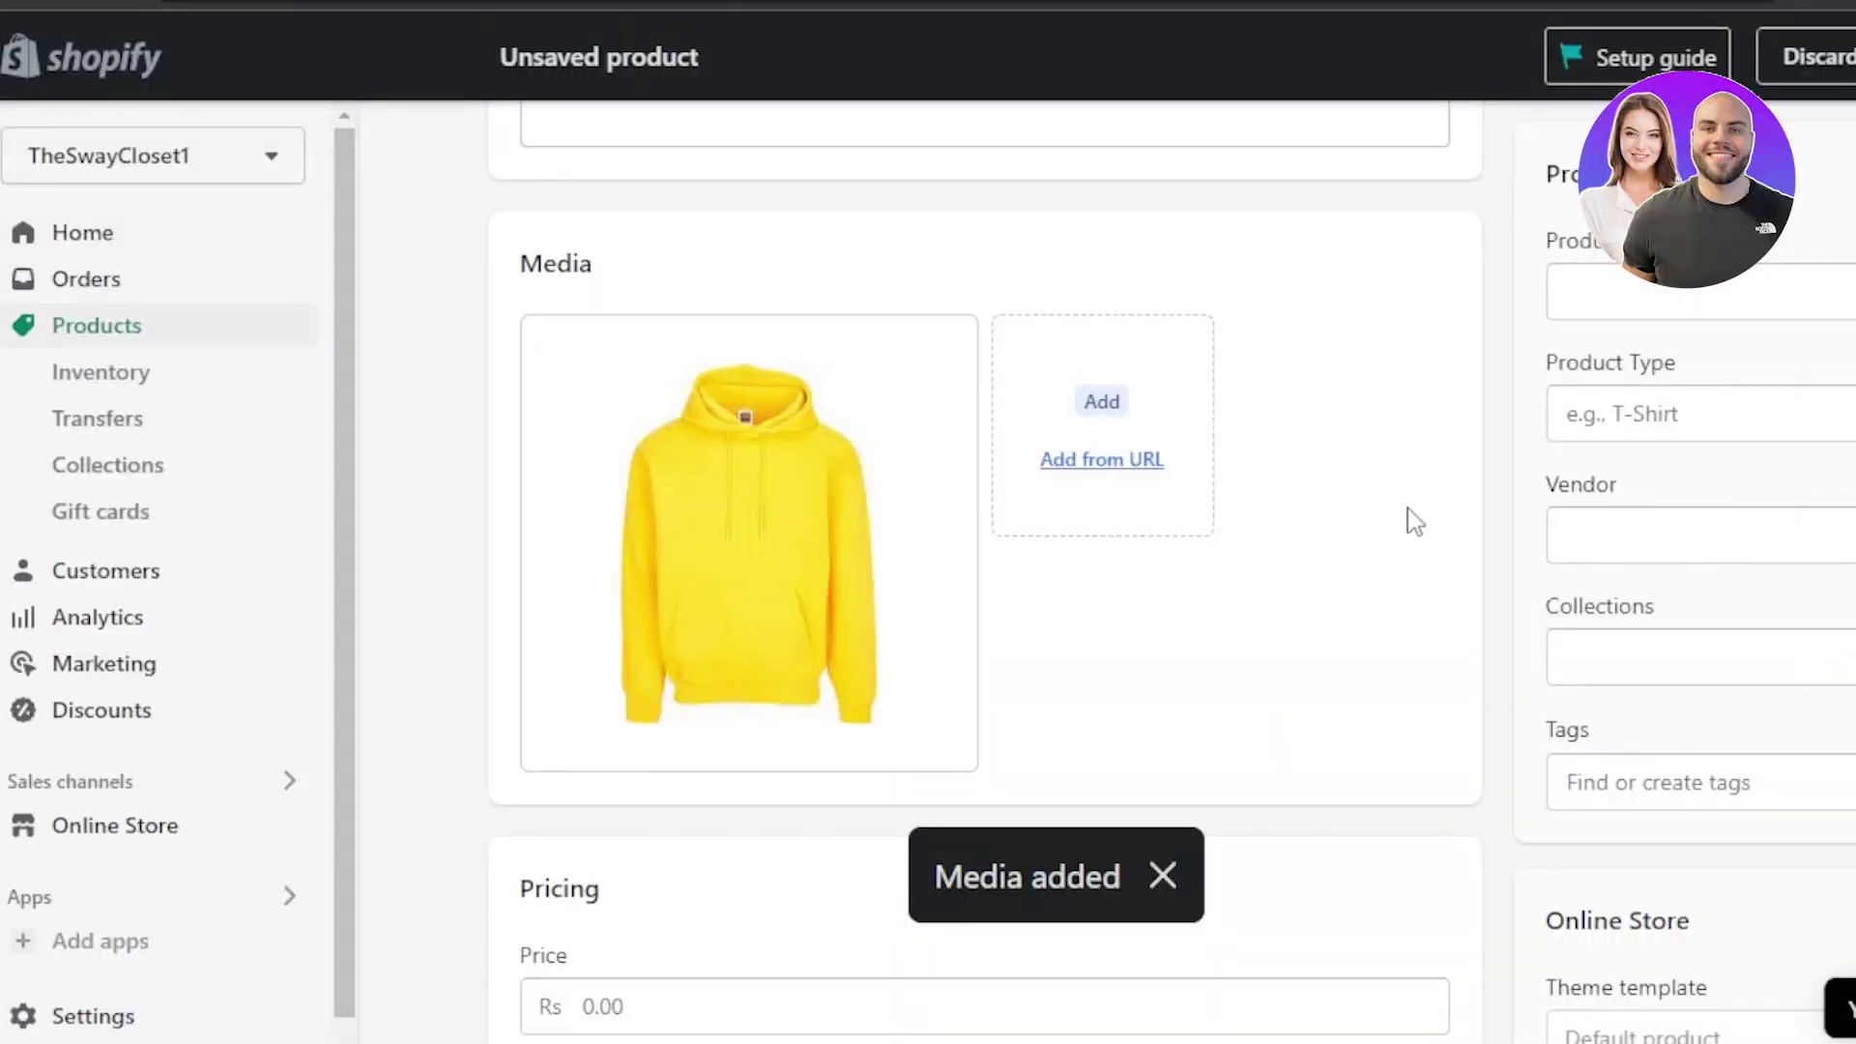
{"action": "scroll", "coordinate": [1162, 549], "scroll_direction": "down", "scroll_amount": 5}
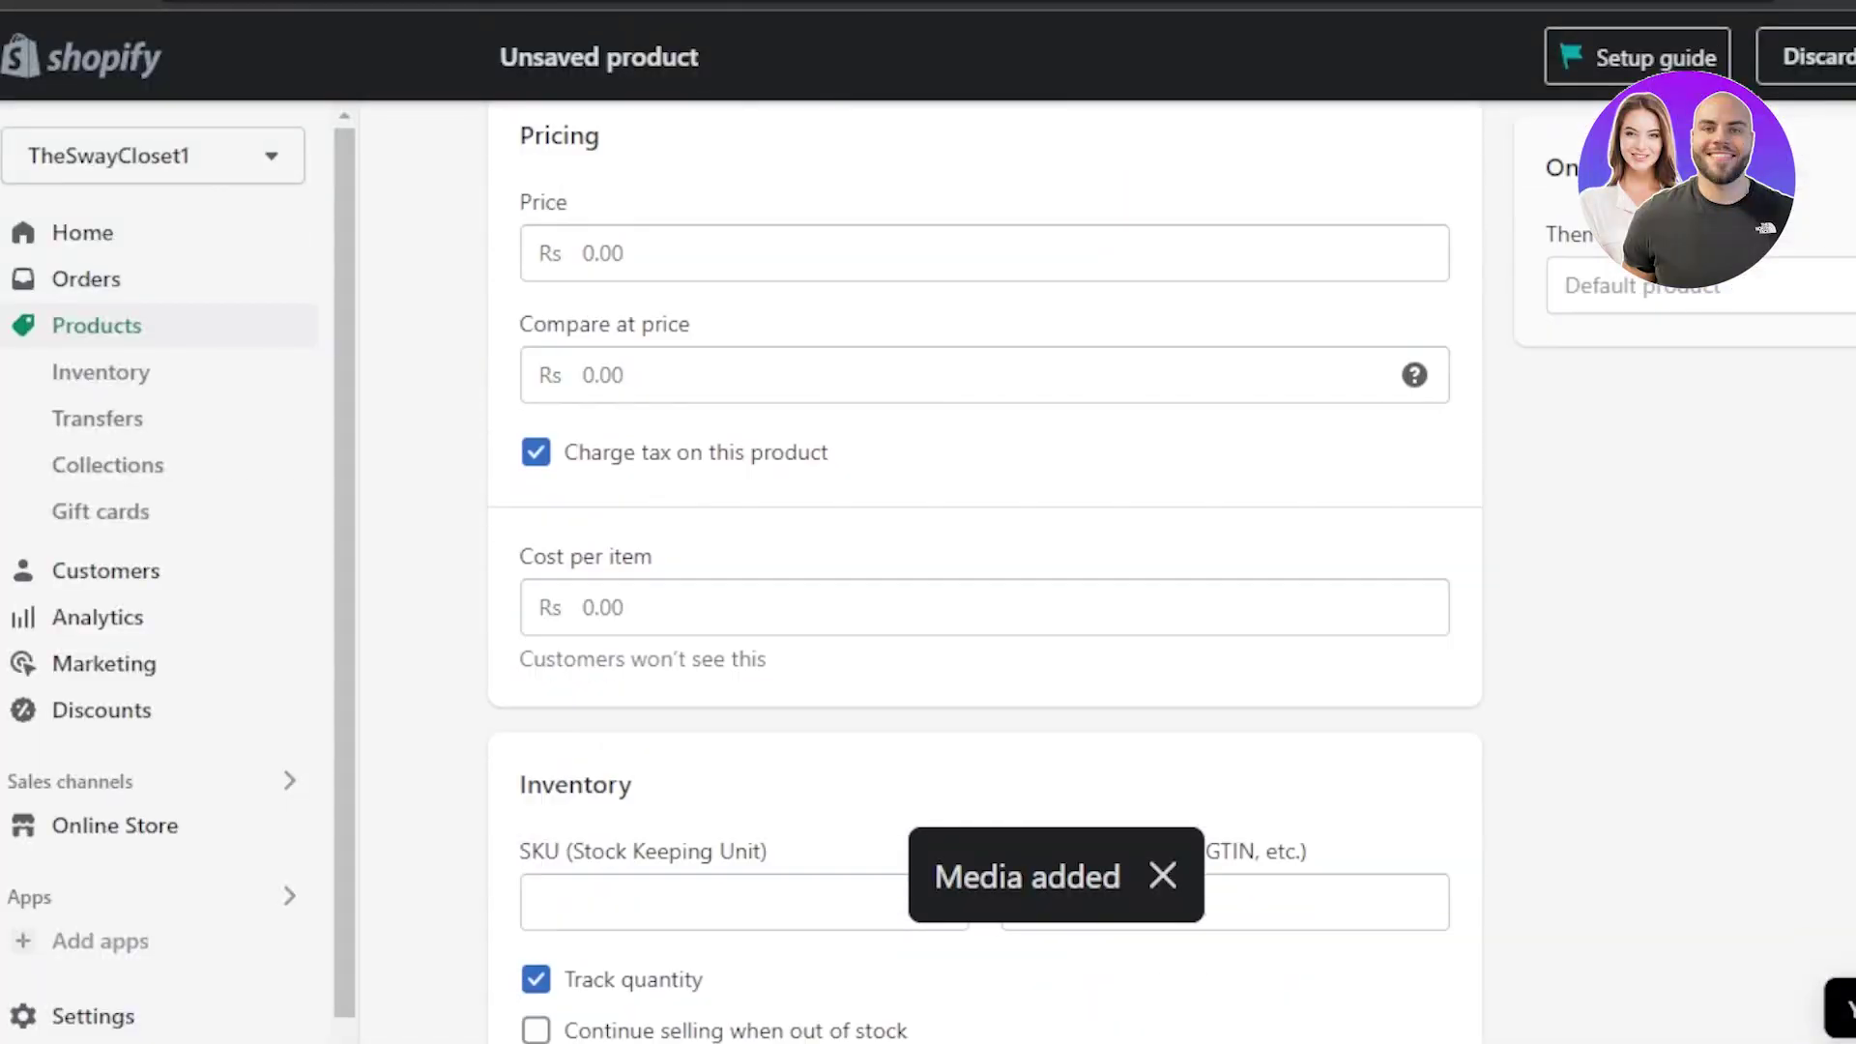
{"action": "scroll", "coordinate": [1162, 549], "scroll_direction": "up", "scroll_amount": 1}
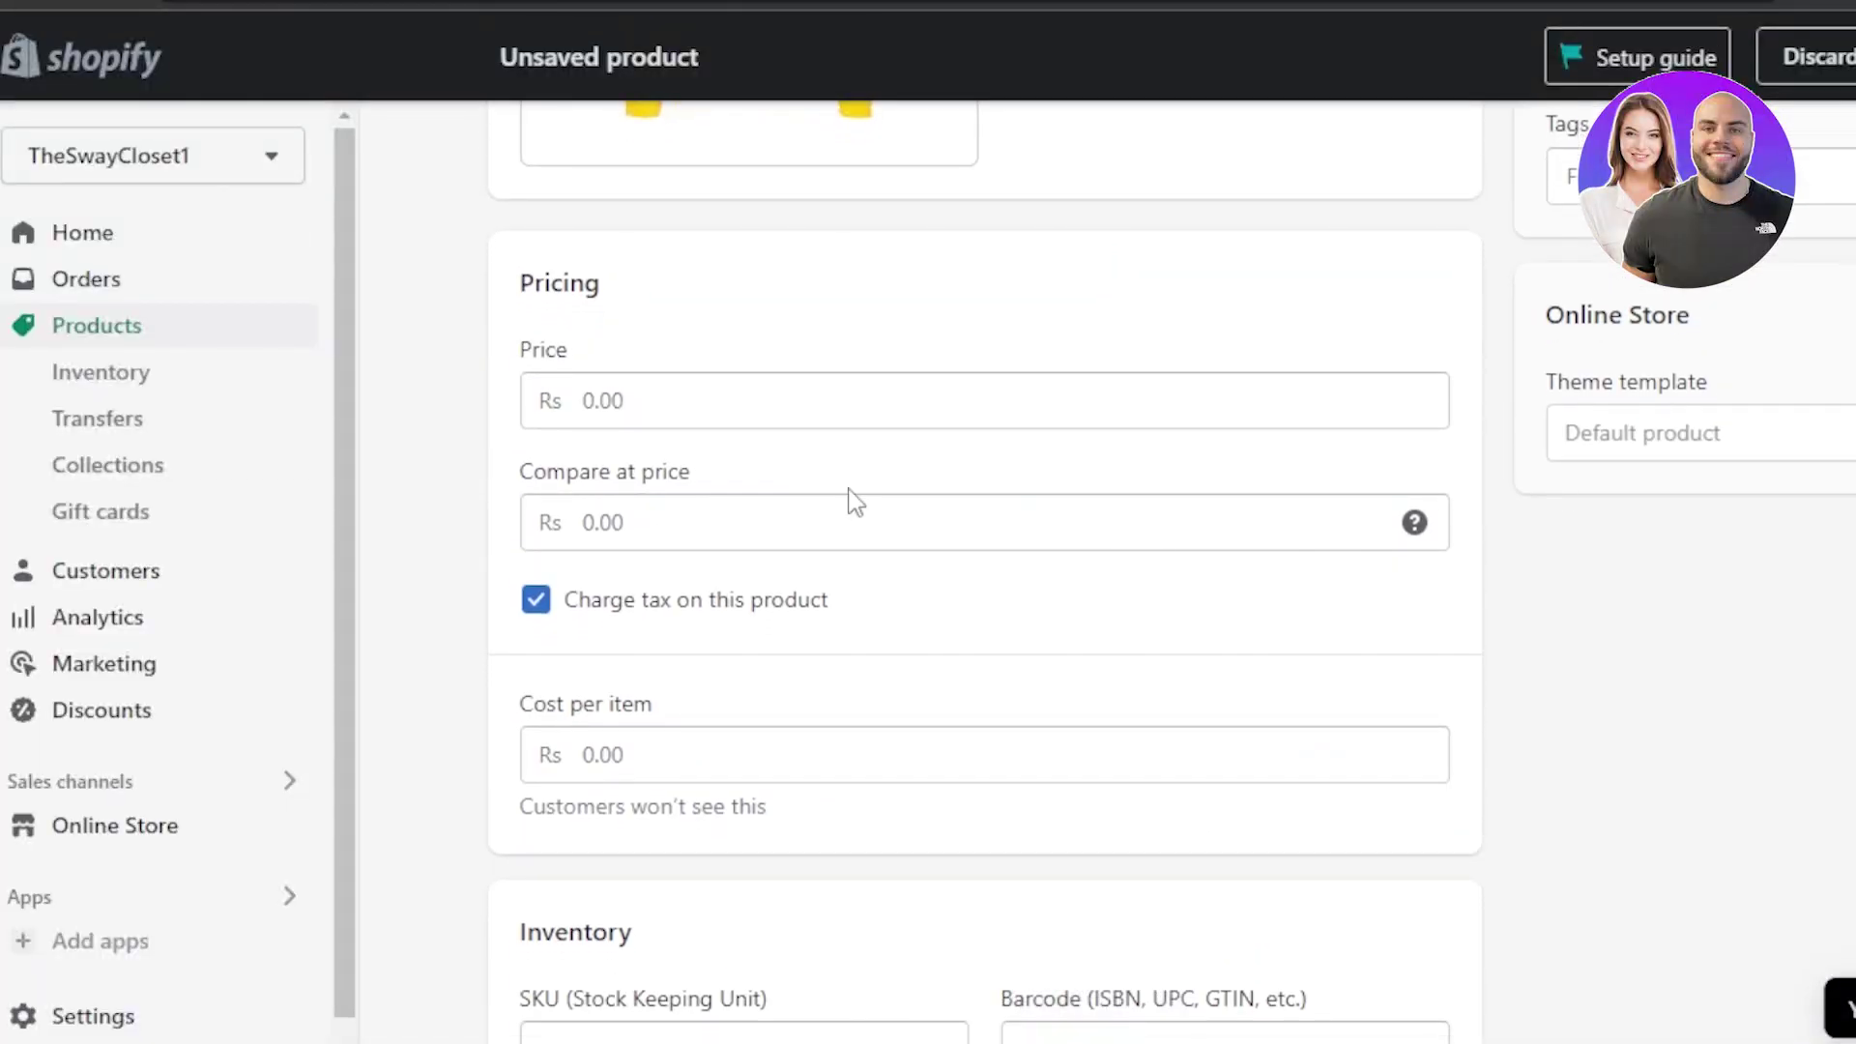
{"action": "left_click", "coordinate": [724, 416]}
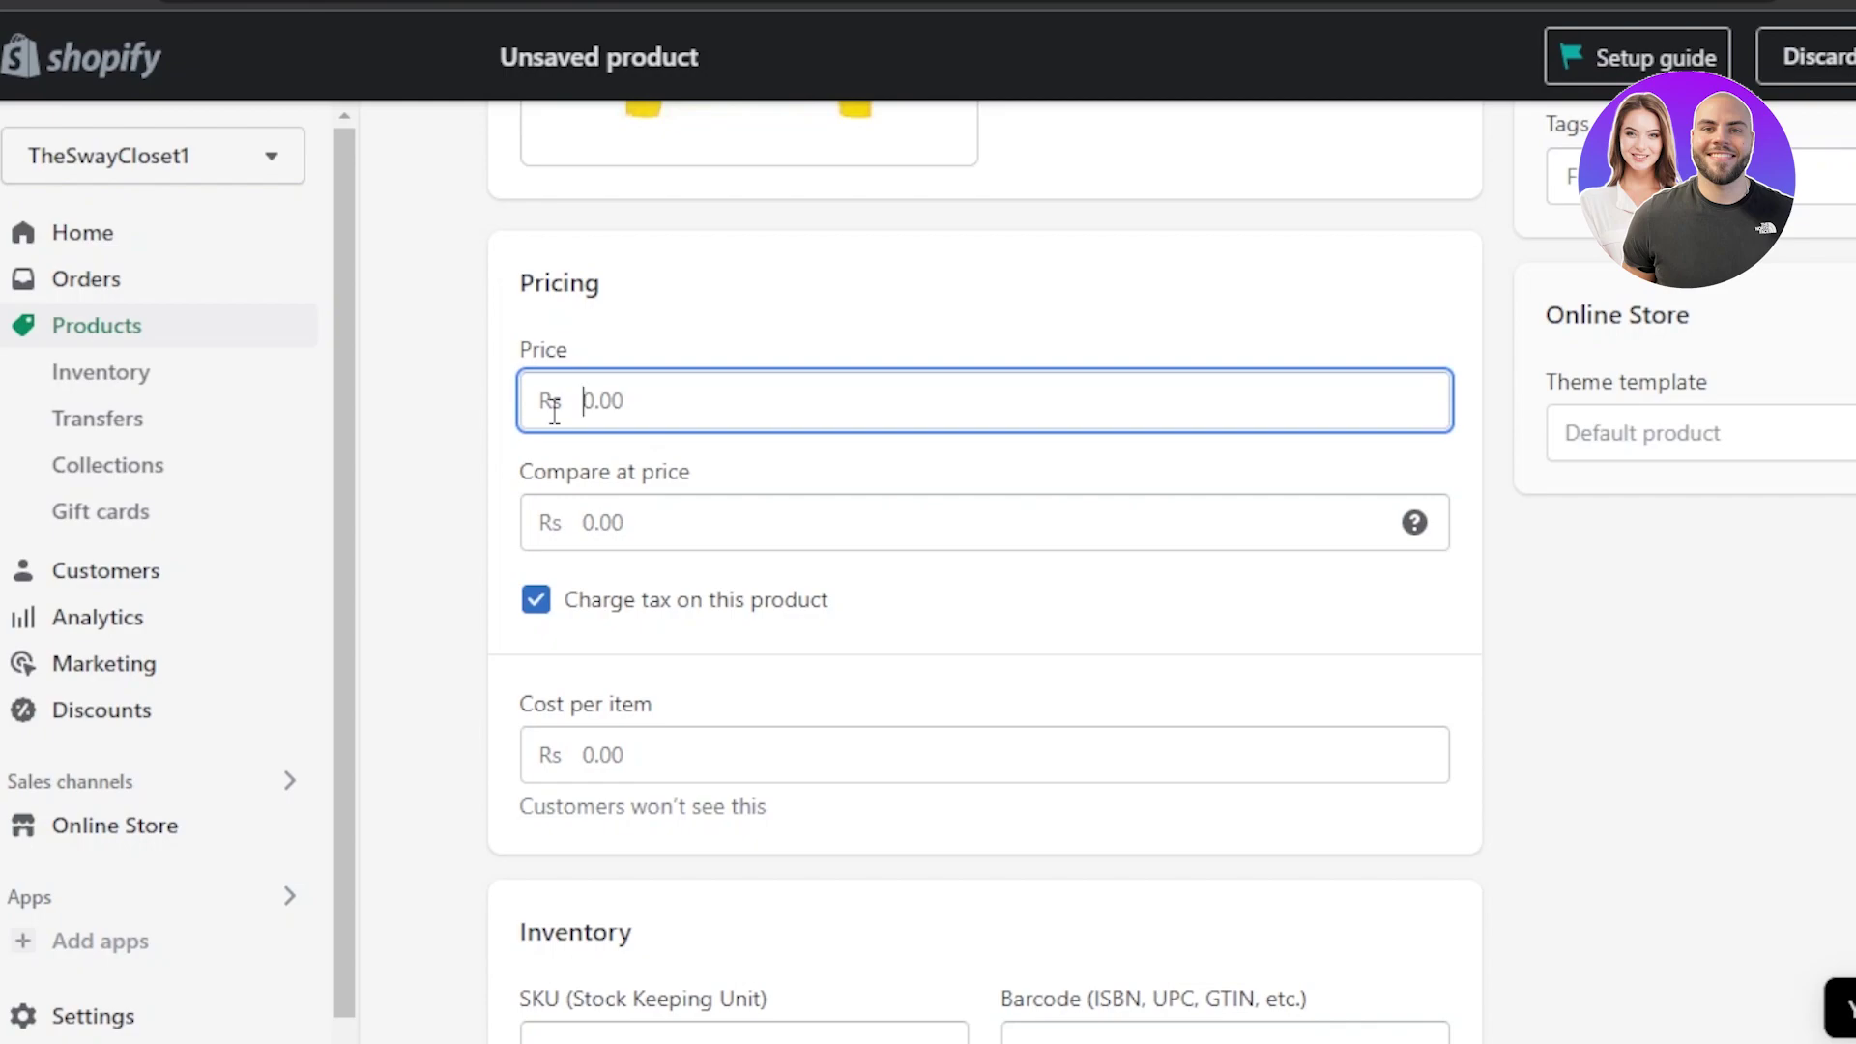
- Enter price 2500, compare-at price 2,000 and cost per item 1500
{"action": "type", "text": "2500"}
{"action": "left_click", "coordinate": [641, 531]}
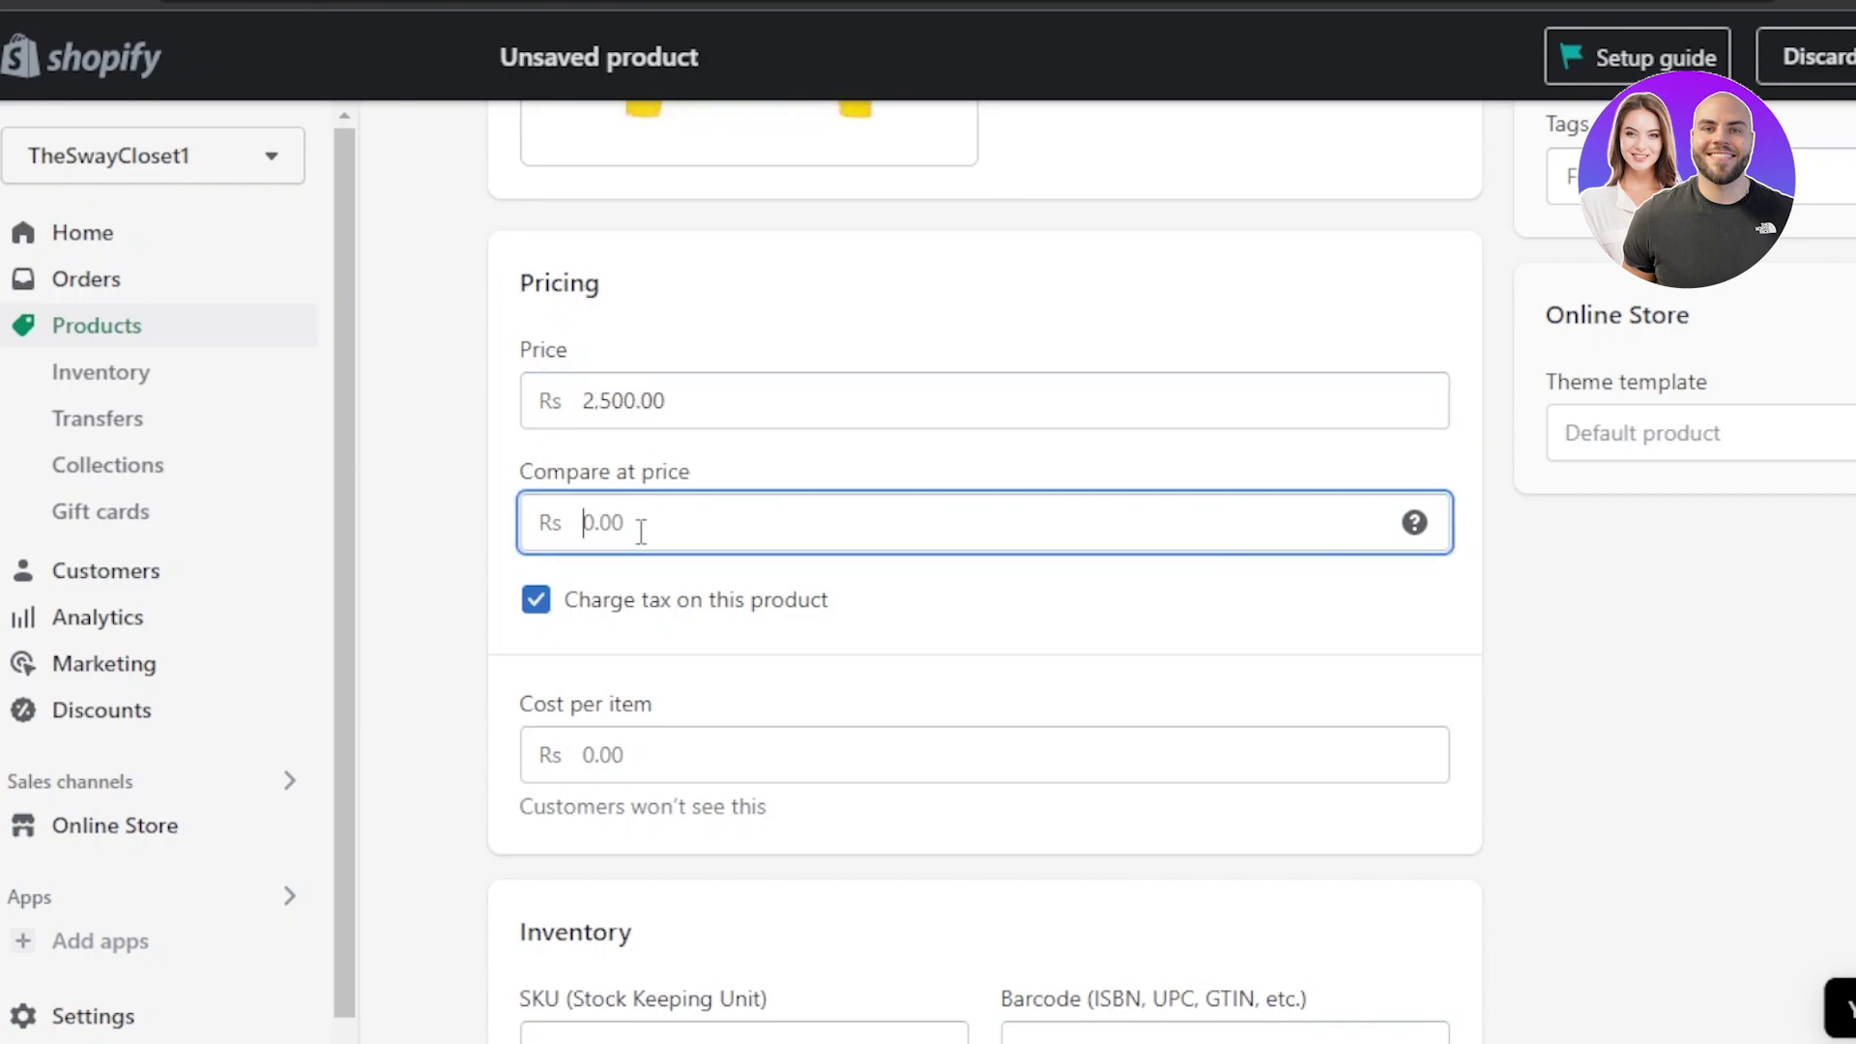
{"action": "type", "text": "2,00"}
{"action": "type", "text": "0"}
{"action": "left_click", "coordinate": [636, 754]}
{"action": "type", "text": "1500"}
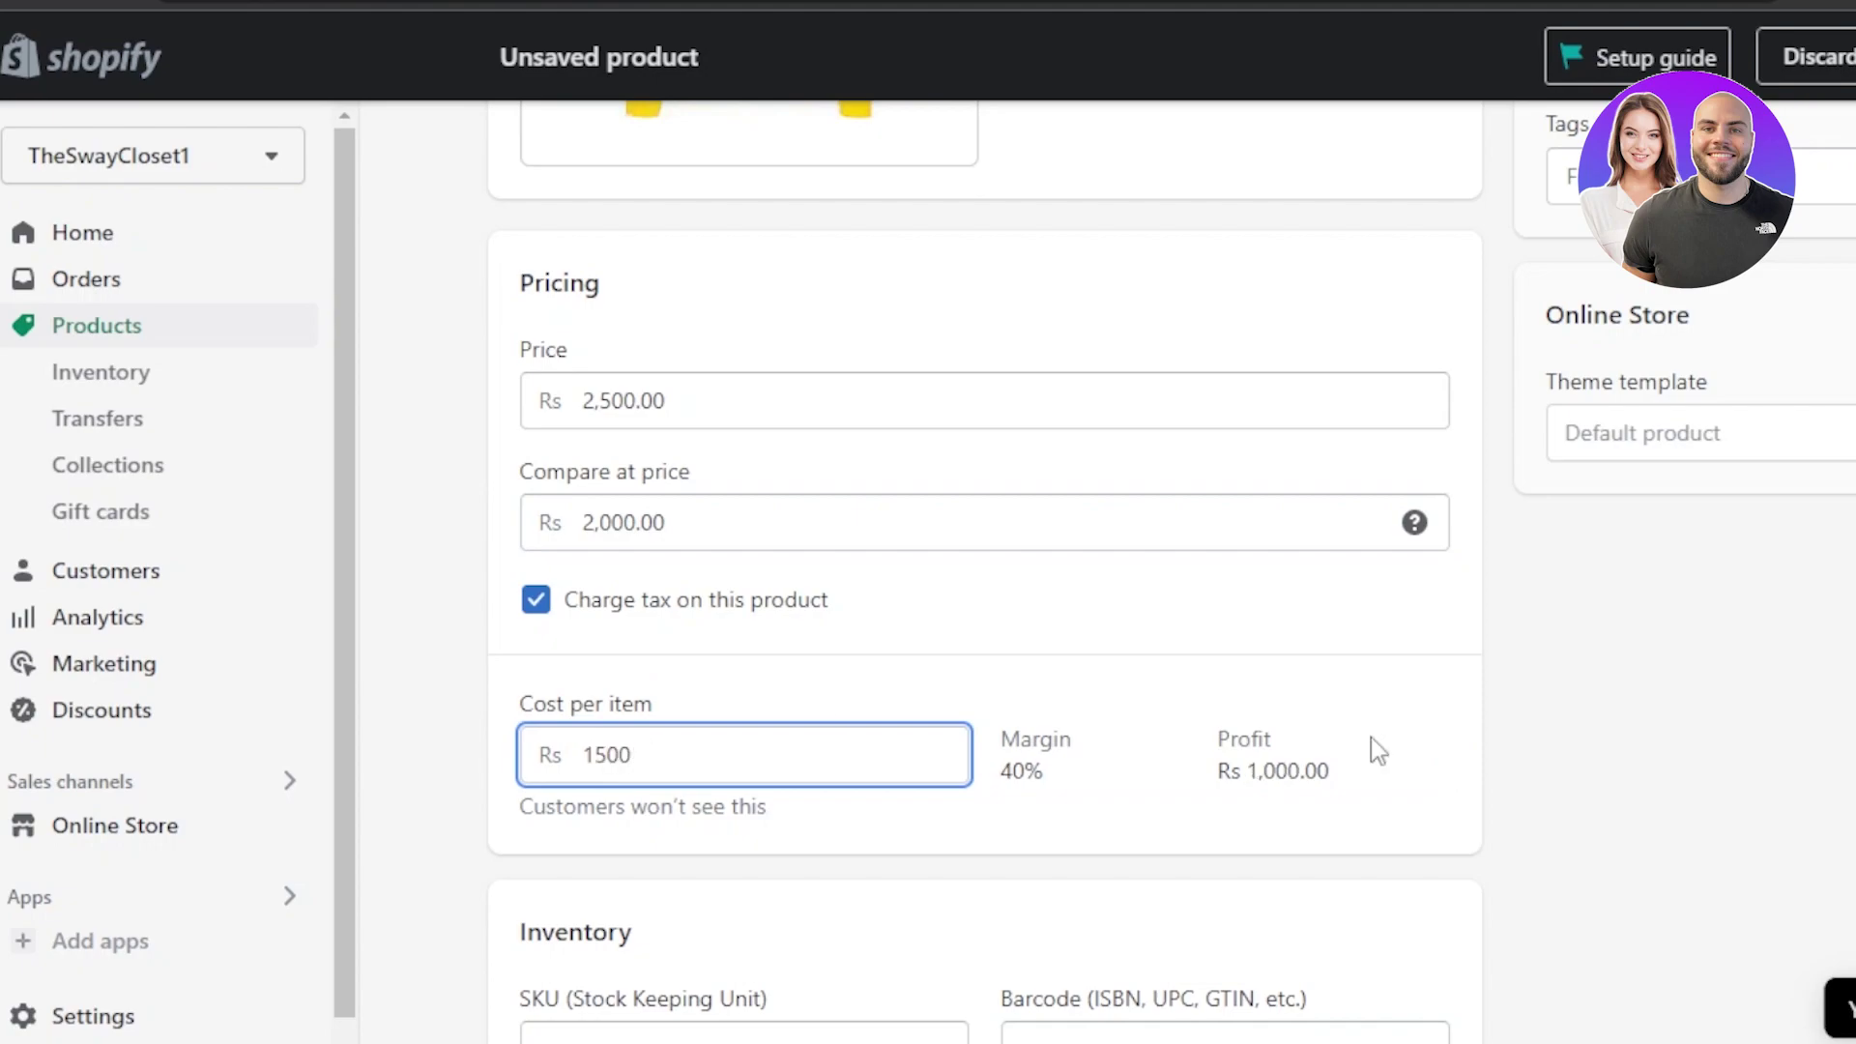
{"action": "scroll", "coordinate": [905, 665], "scroll_direction": "down", "scroll_amount": 5}
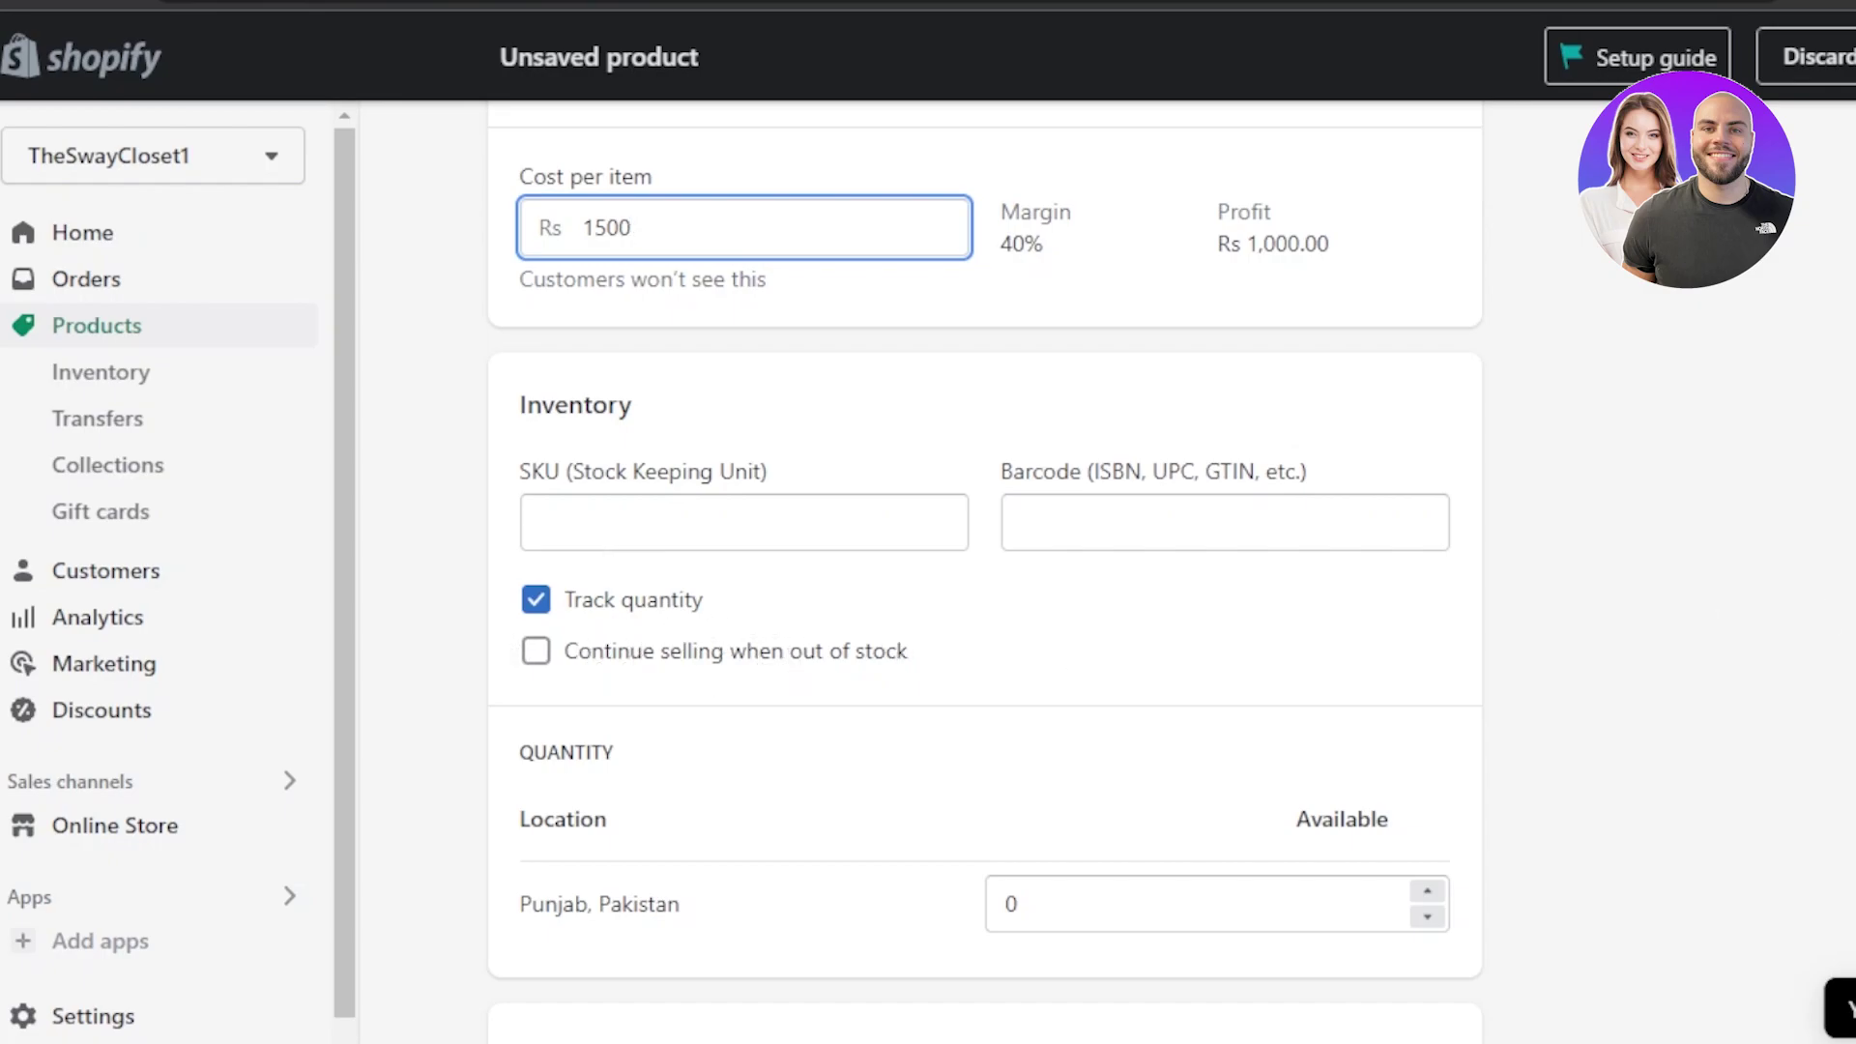
{"action": "scroll", "coordinate": [1837, 615], "scroll_direction": "down", "scroll_amount": 5}
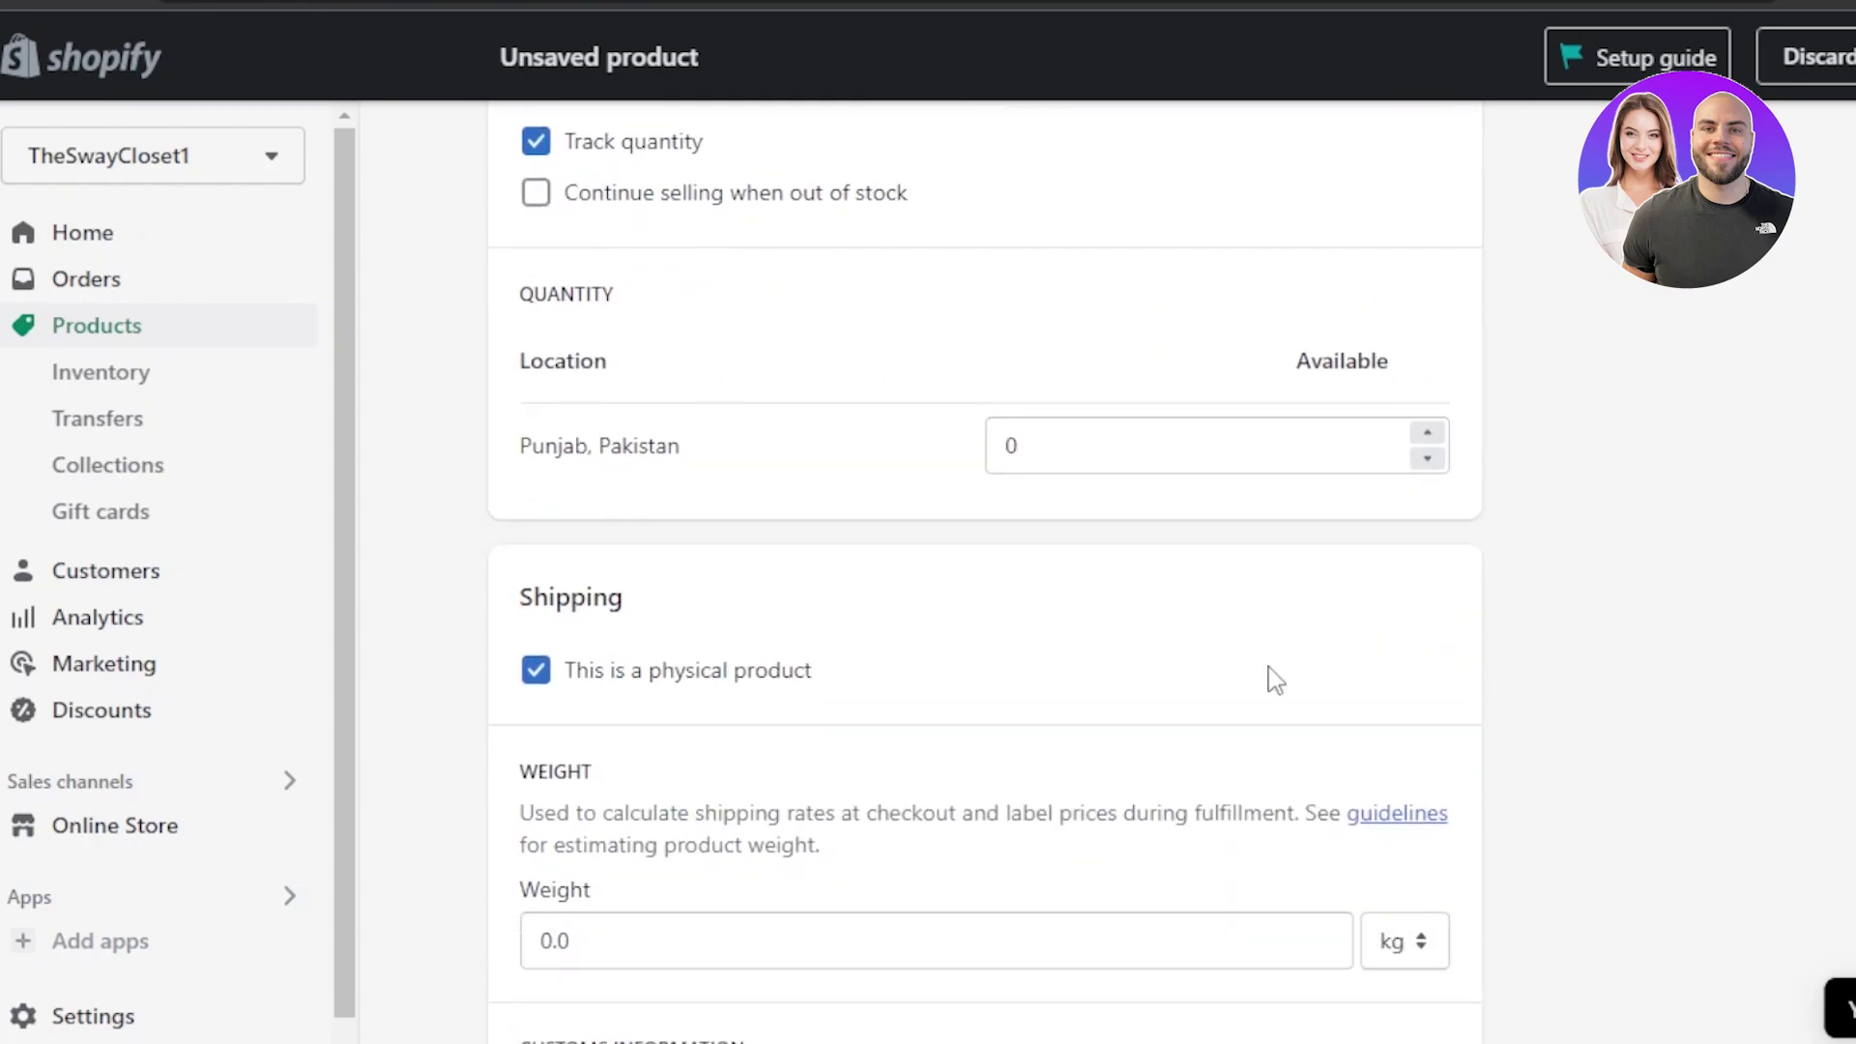
{"action": "scroll", "coordinate": [662, 317], "scroll_direction": "down", "scroll_amount": 4}
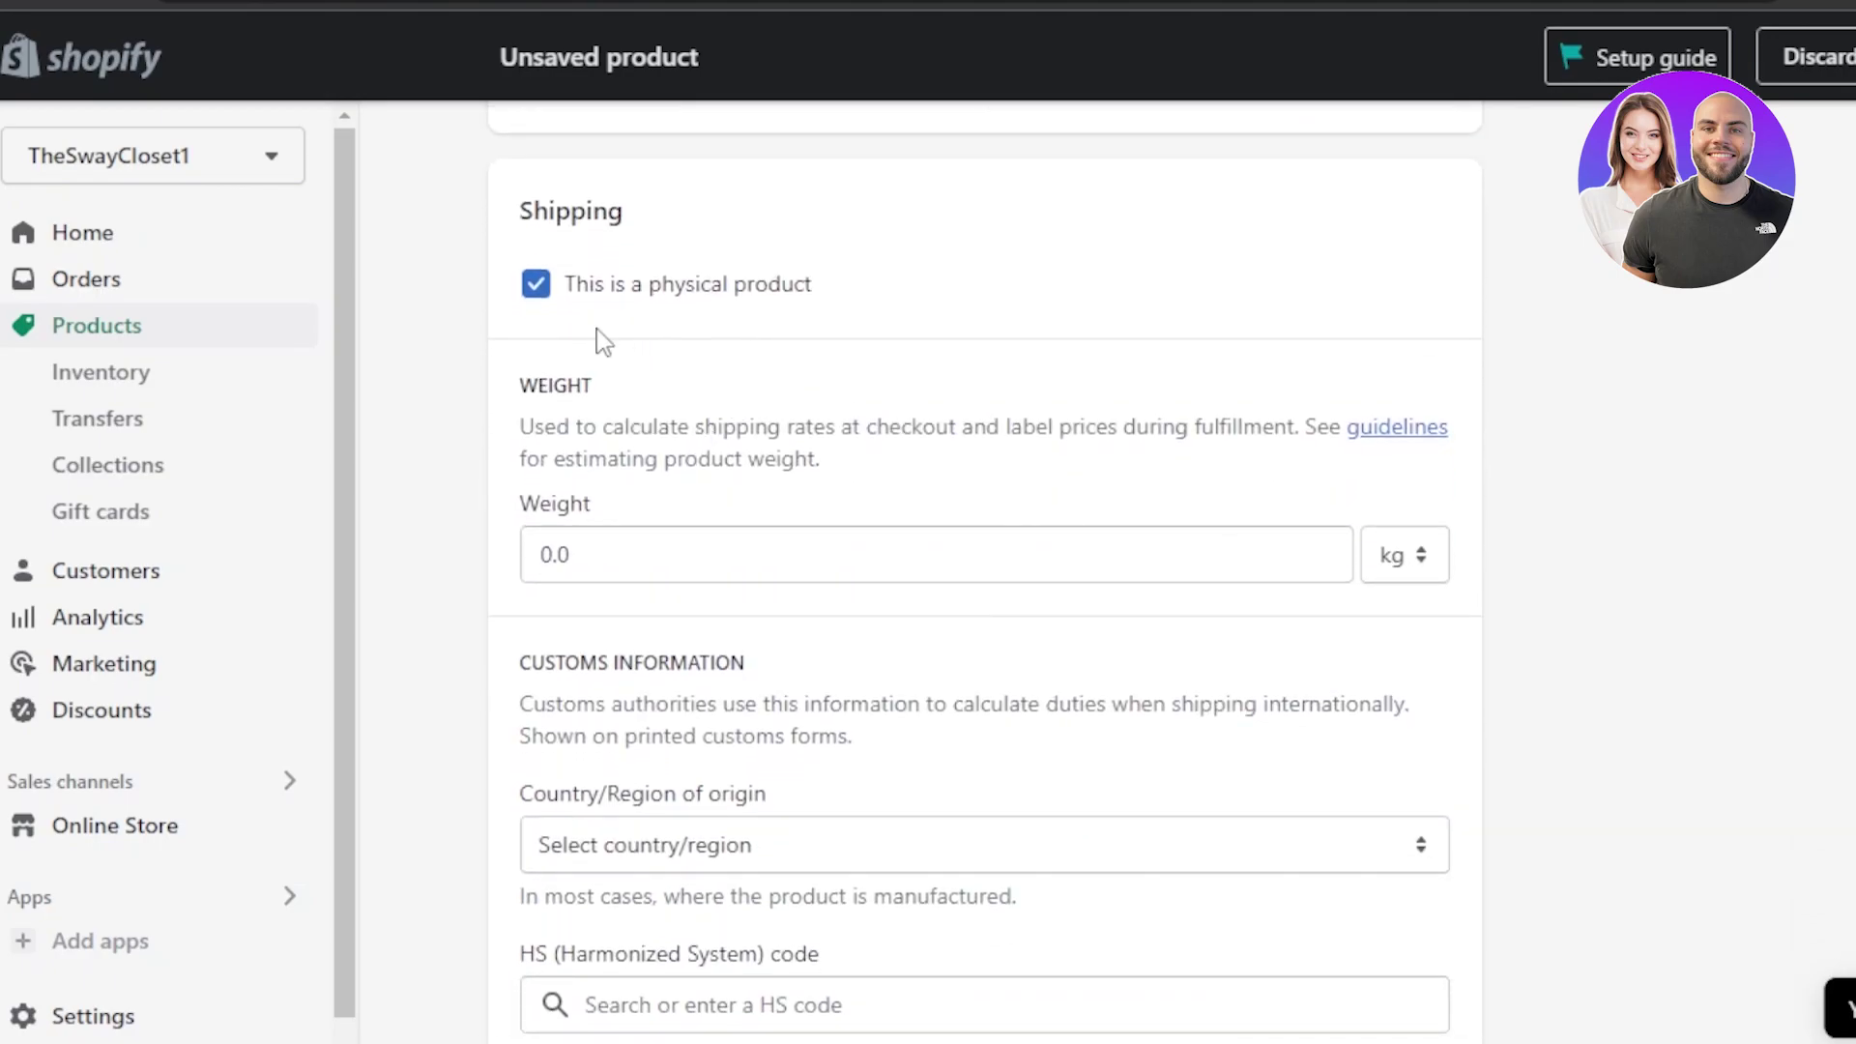
{"action": "left_click", "coordinate": [536, 285]}
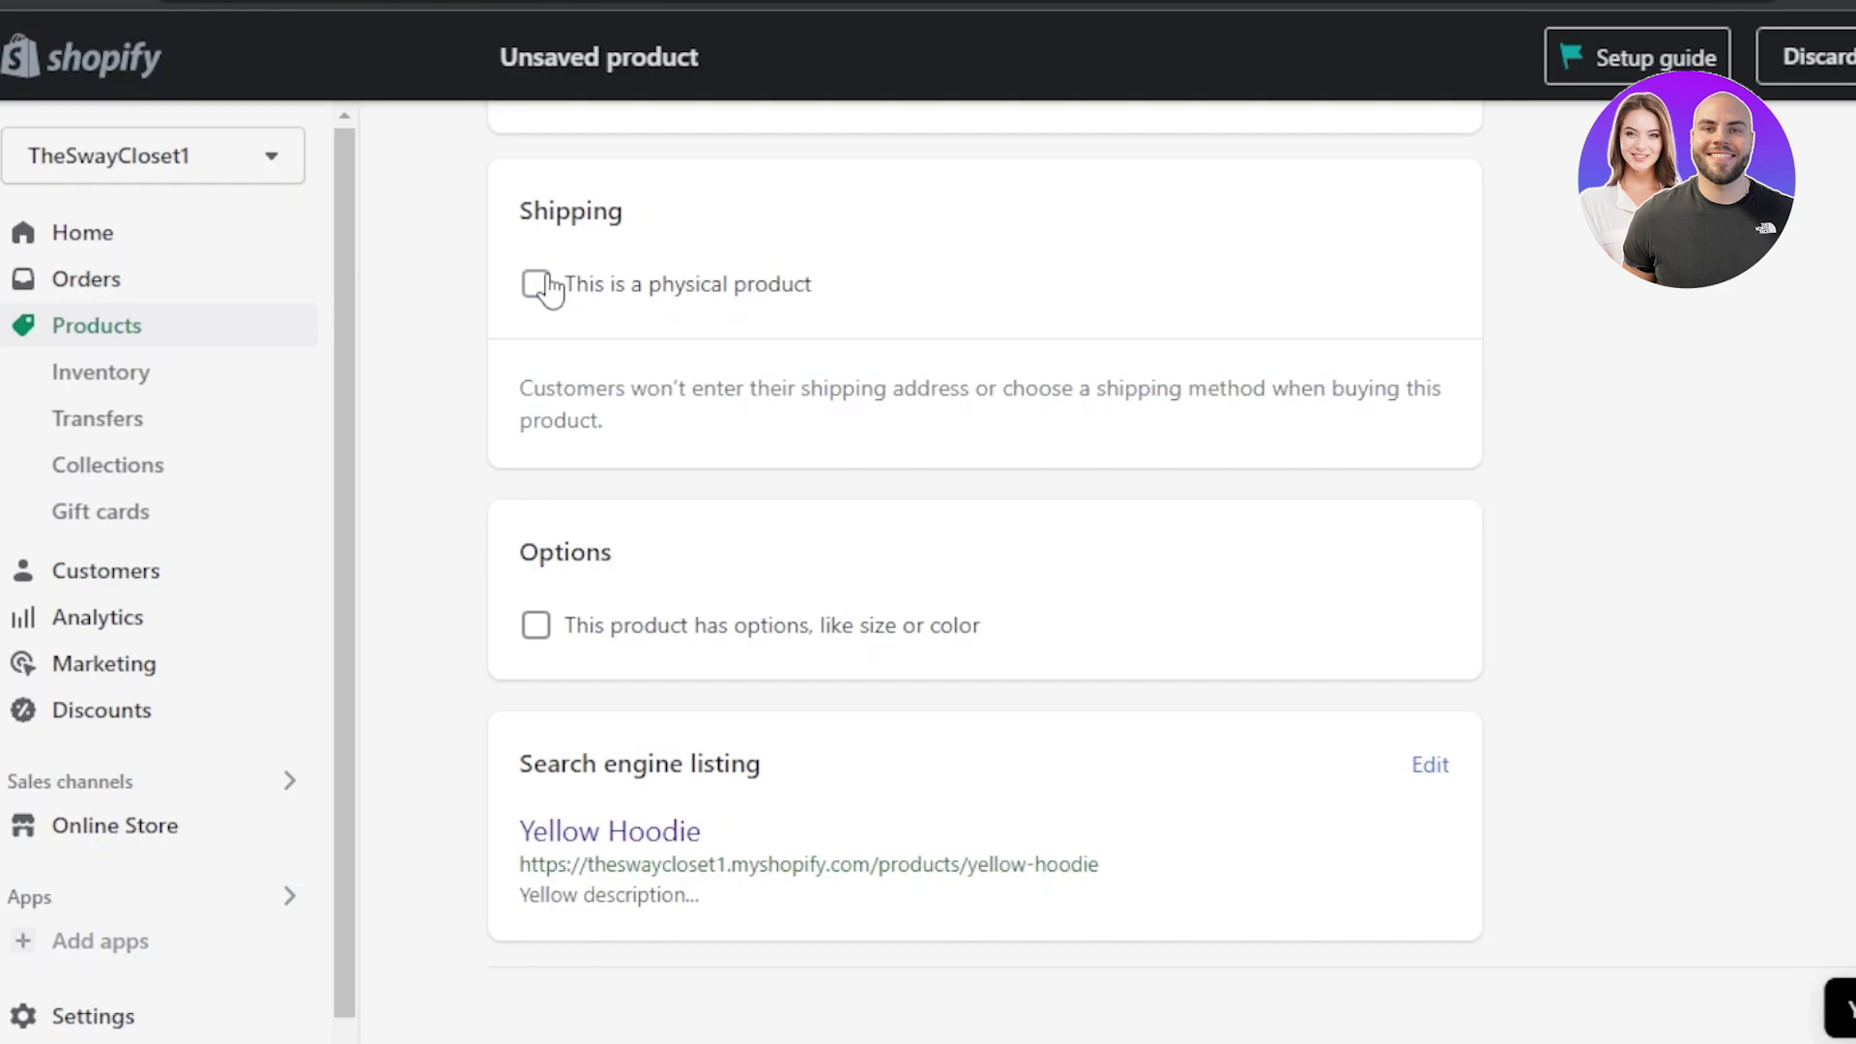
{"action": "left_click", "coordinate": [536, 284]}
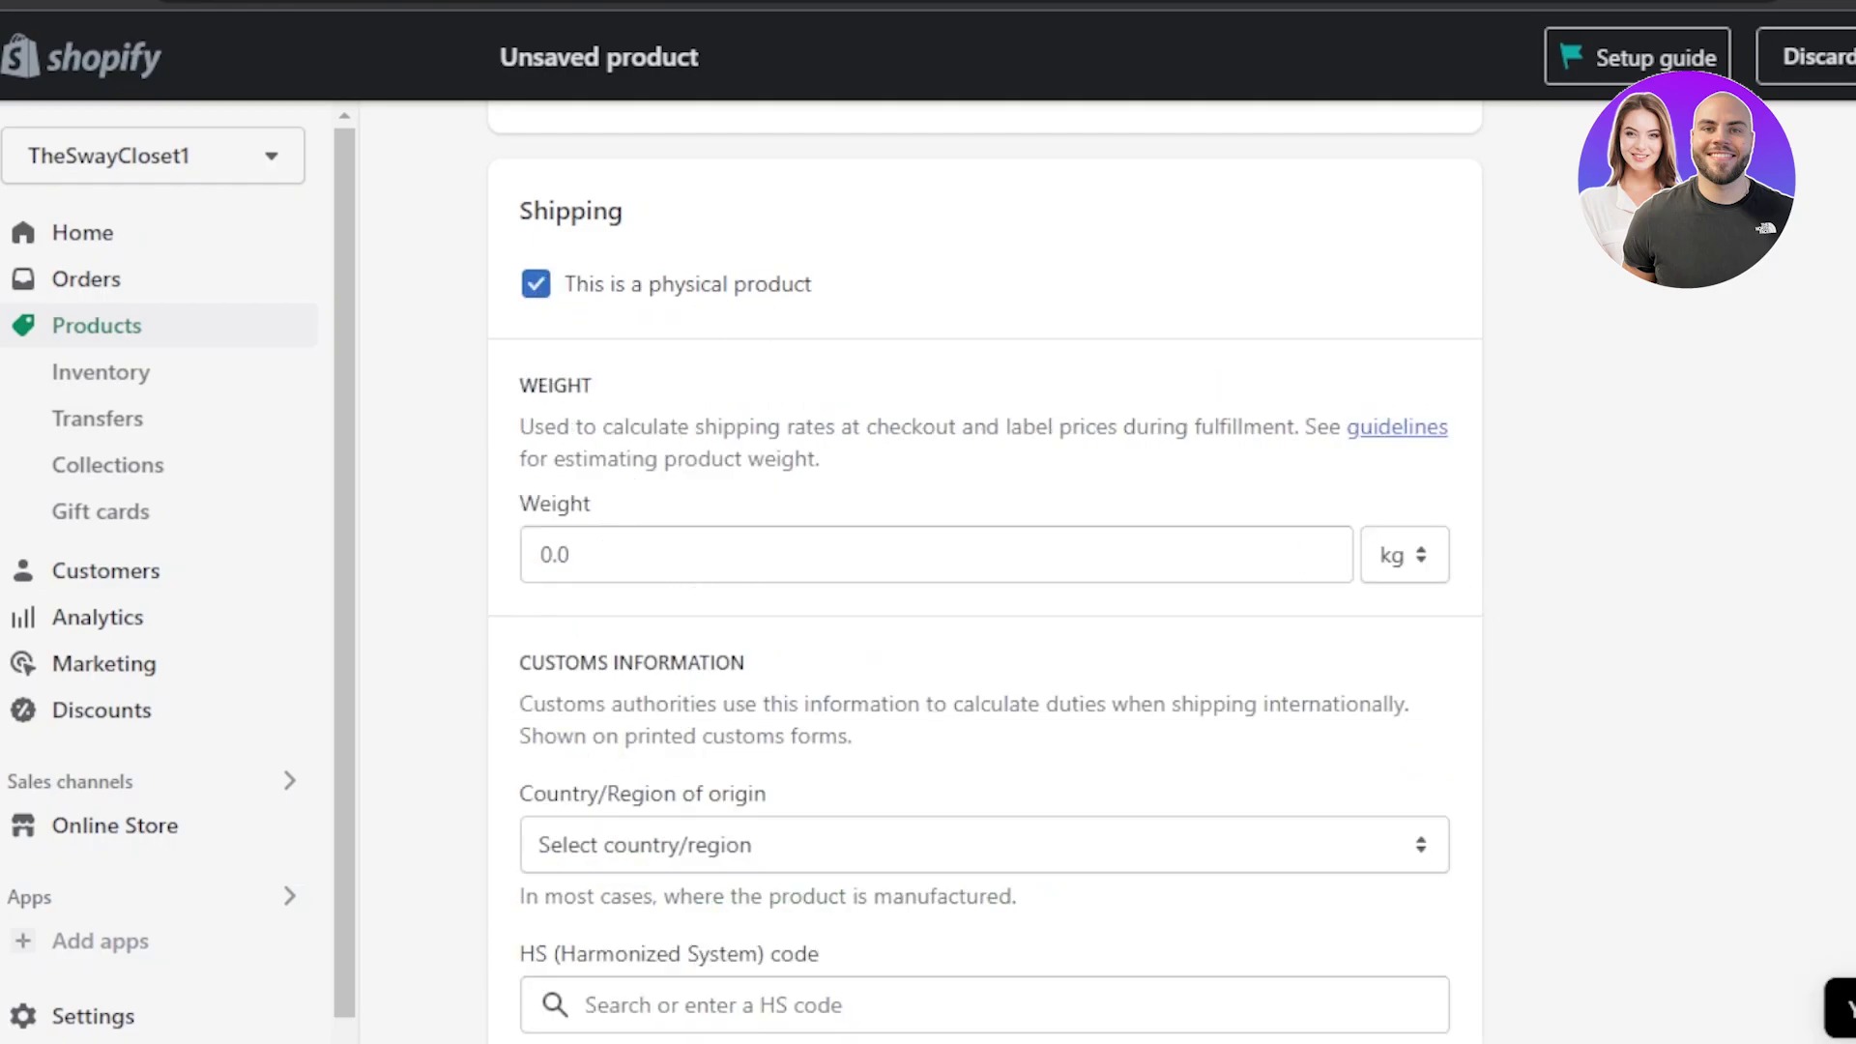
{"action": "scroll", "coordinate": [1141, 618], "scroll_direction": "down", "scroll_amount": 5}
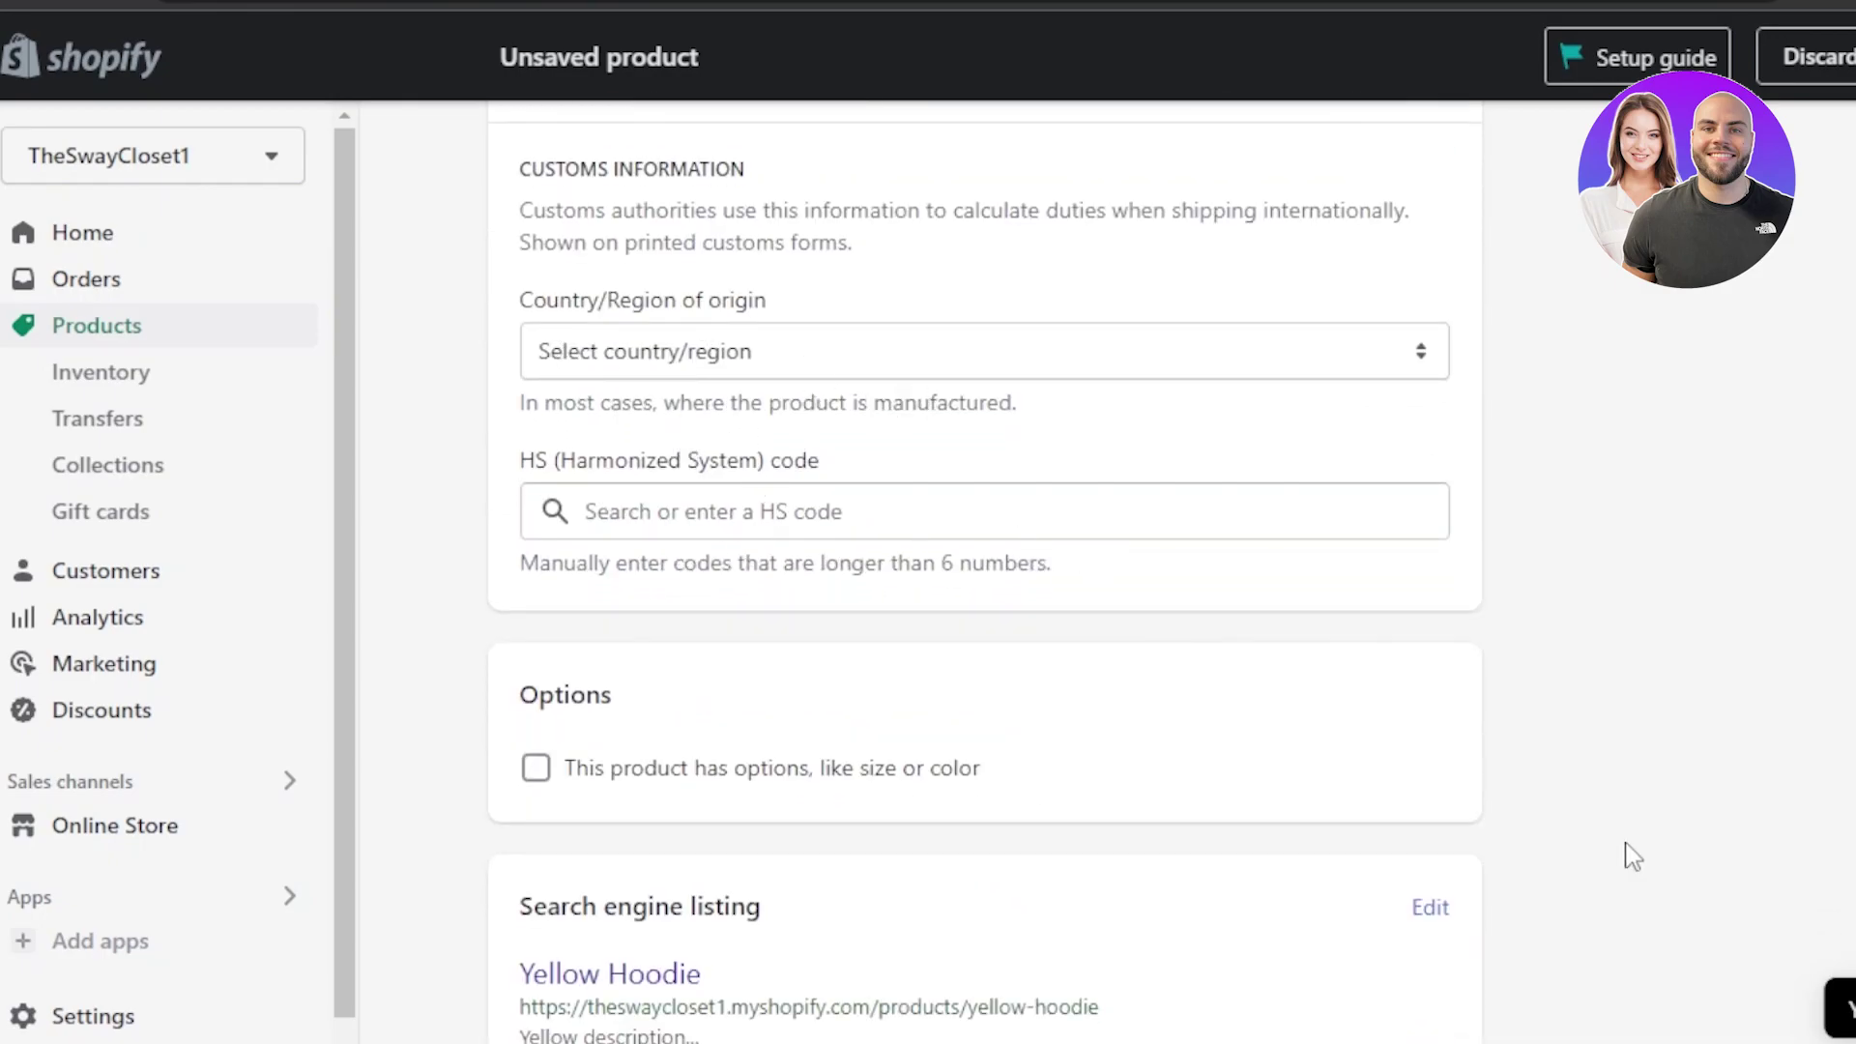
{"action": "scroll", "coordinate": [984, 580], "scroll_direction": "down", "scroll_amount": 3}
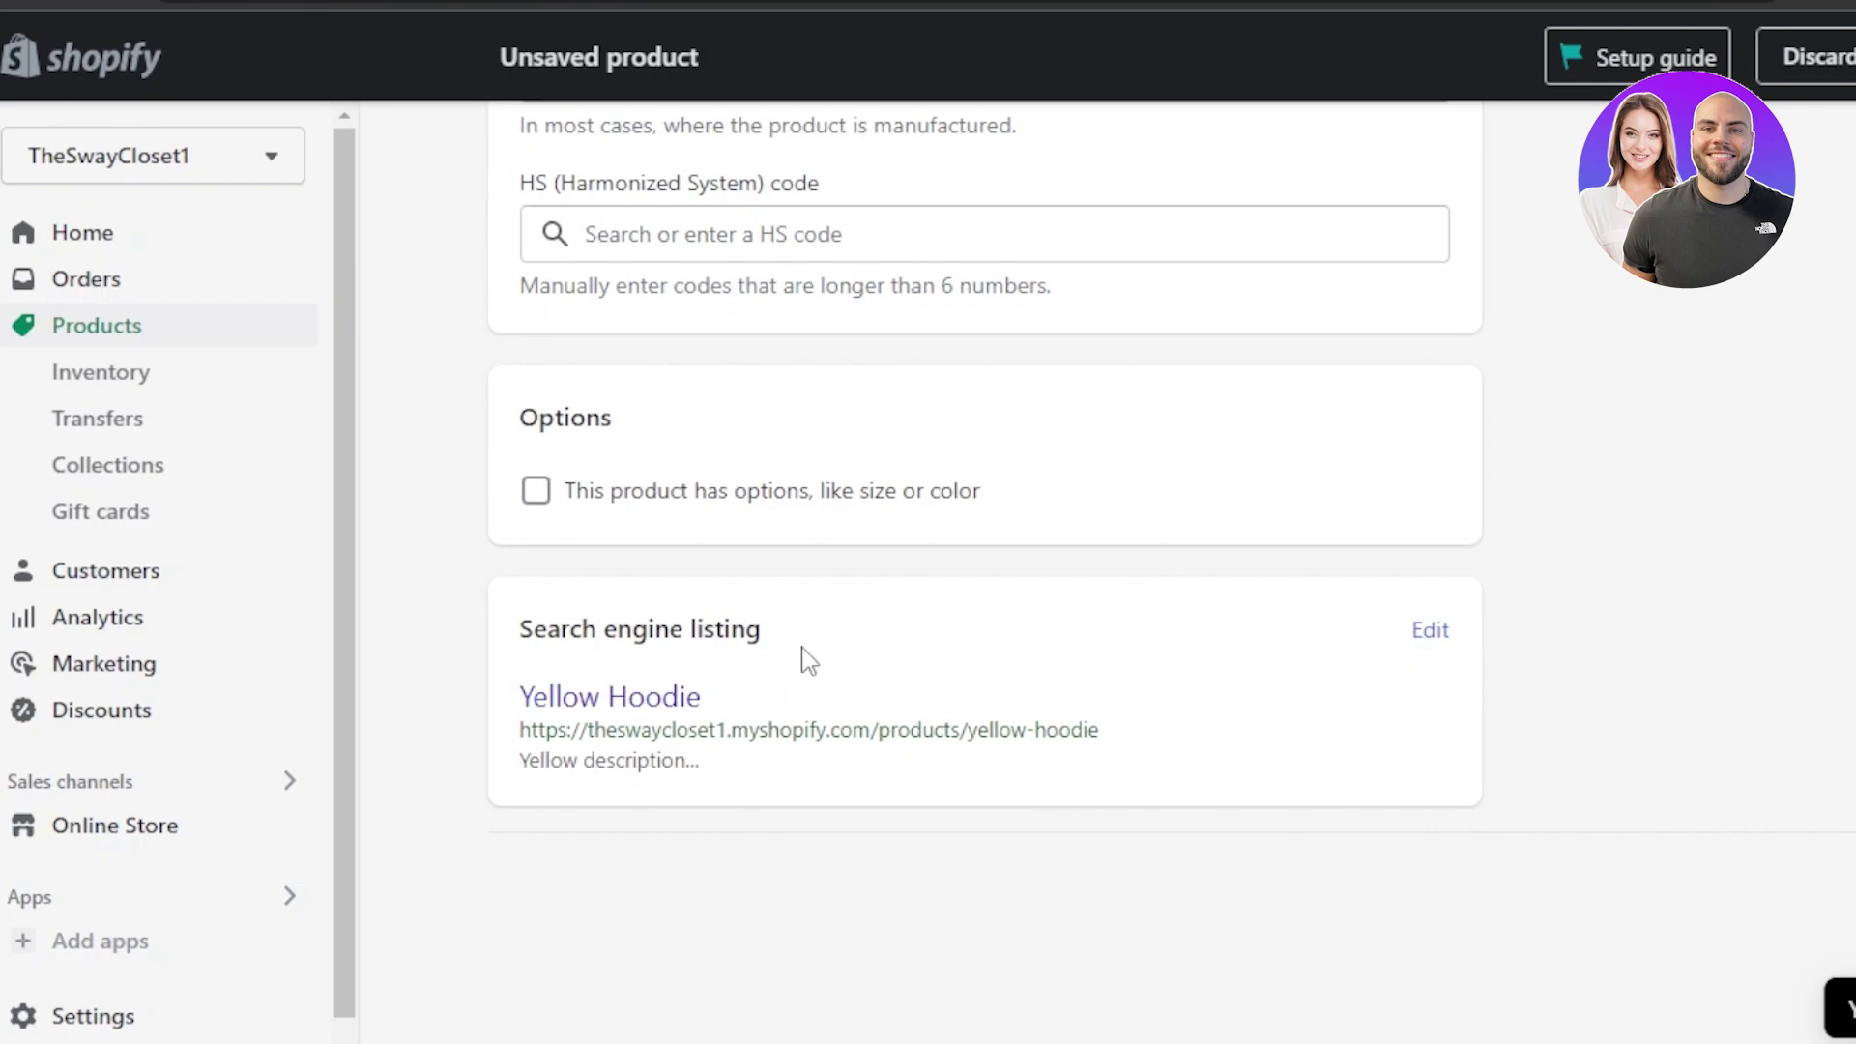
- Add a Size option with values small, medium and large, creating three Rs 2,500.00 variants
{"action": "left_click", "coordinate": [537, 493]}
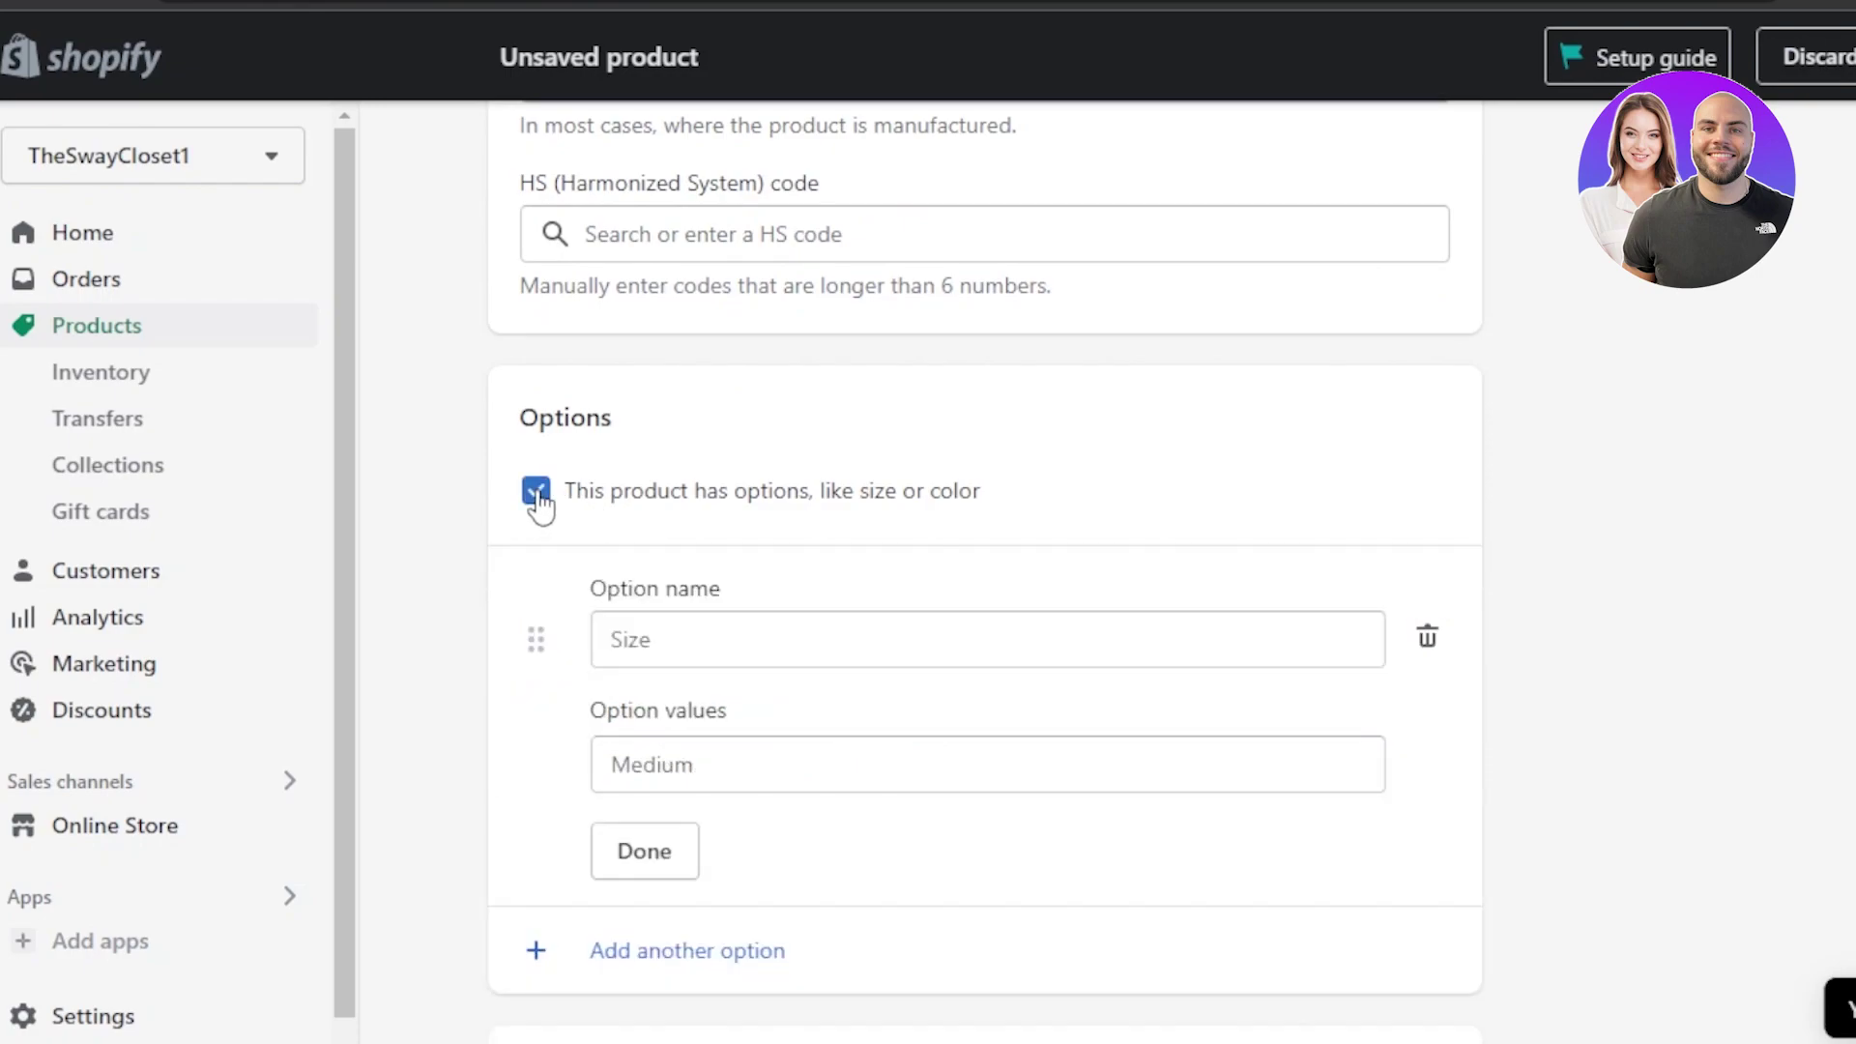
{"action": "left_click", "coordinate": [659, 624]}
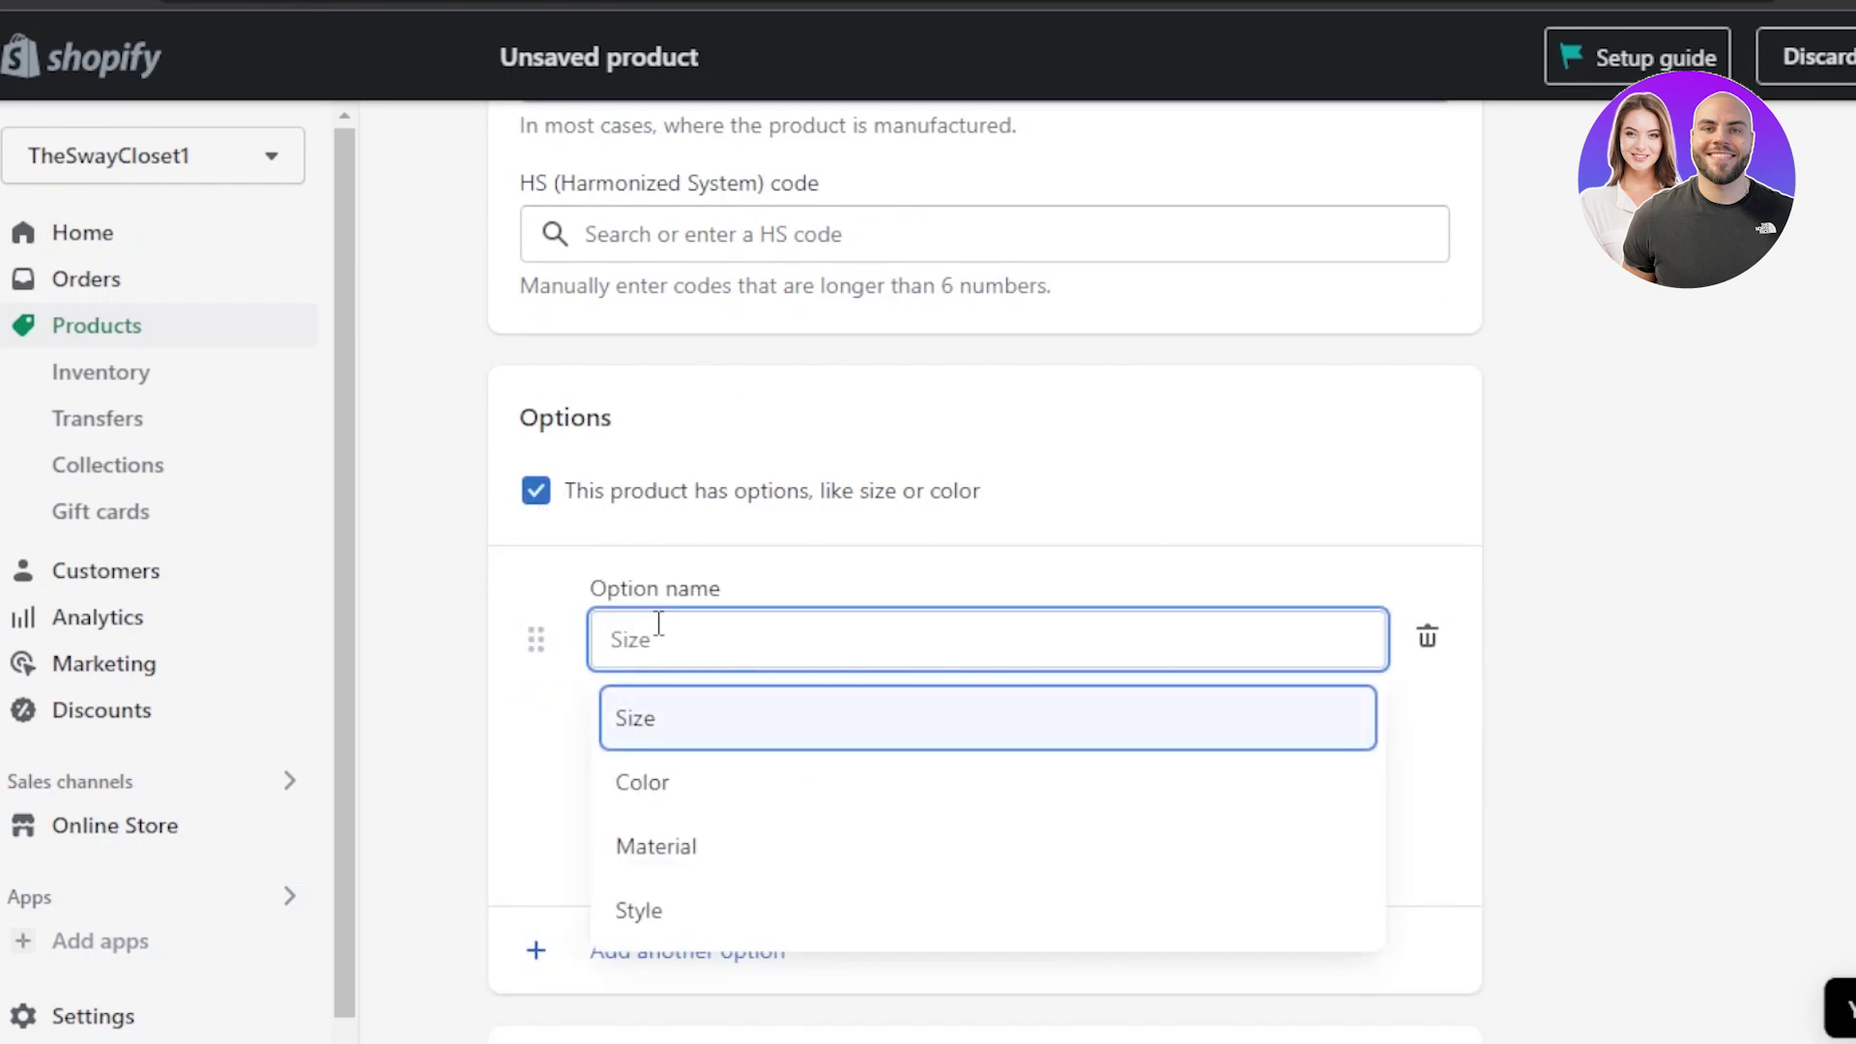
{"action": "left_click", "coordinate": [676, 727]}
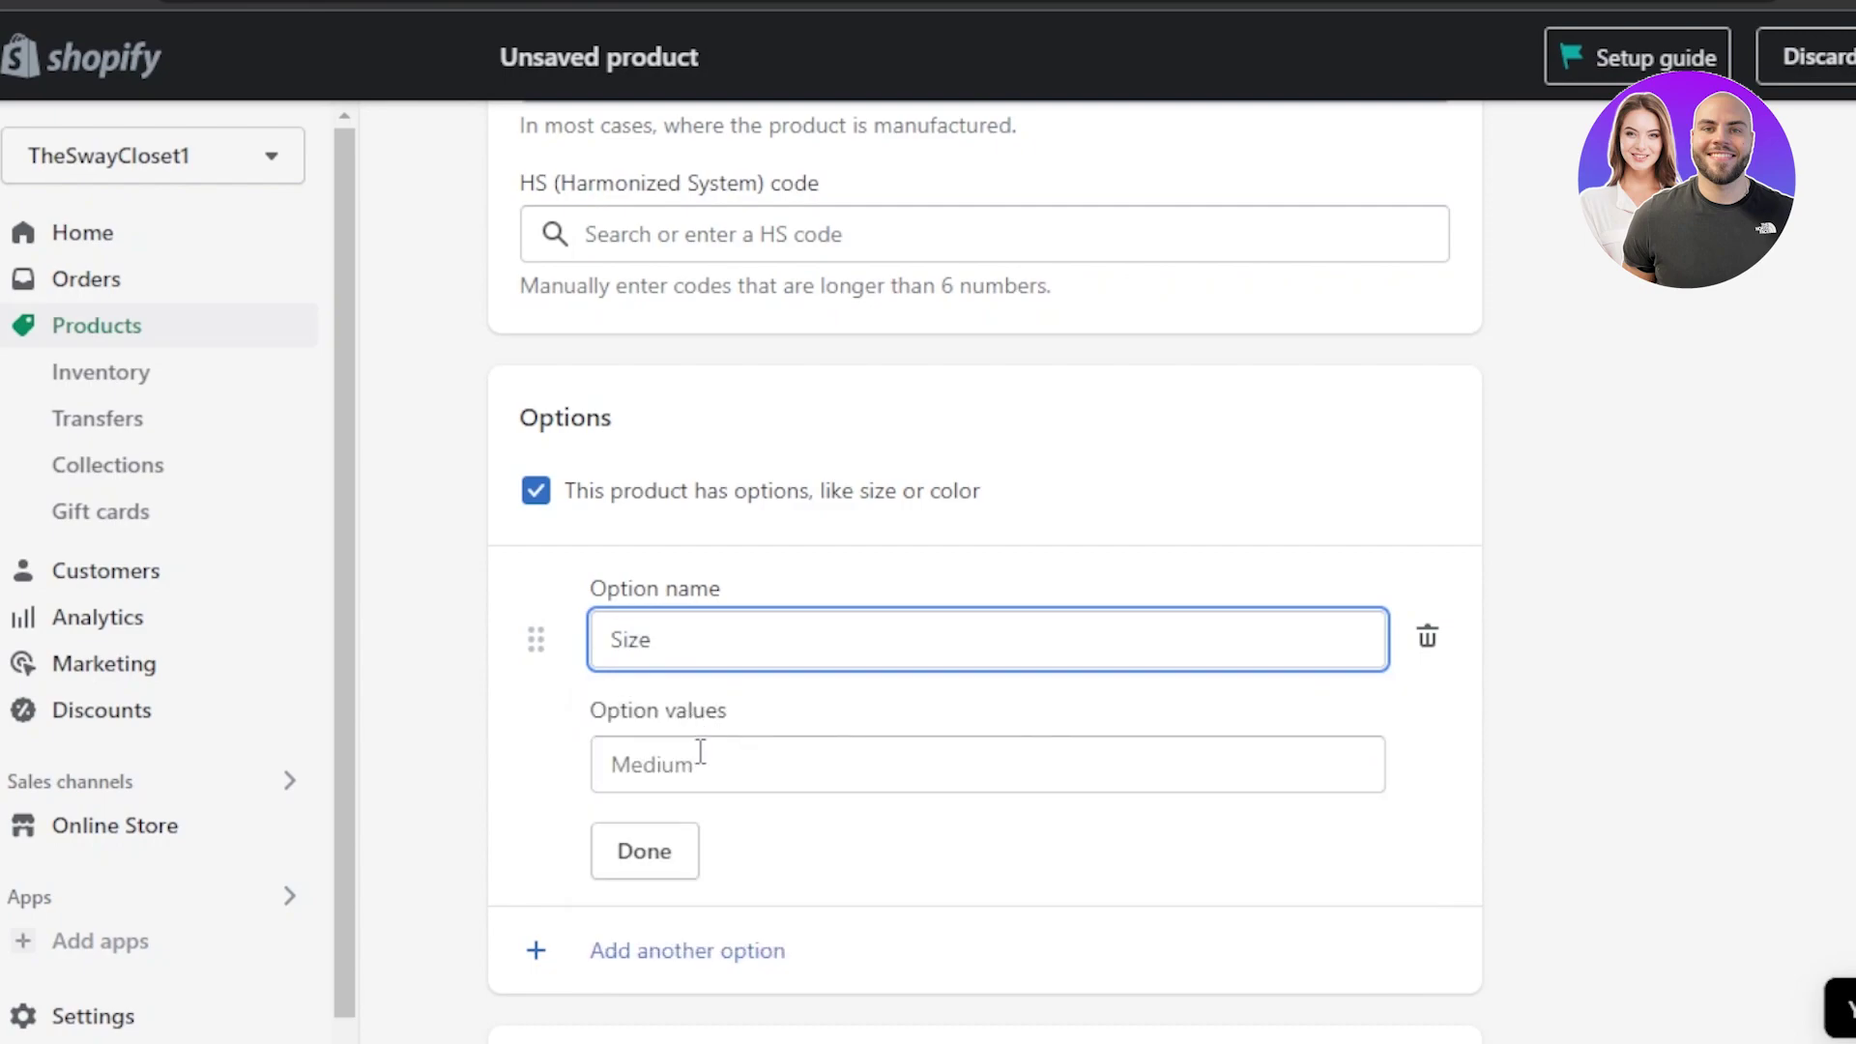
{"action": "left_click", "coordinate": [701, 764]}
{"action": "type", "text": "small"}
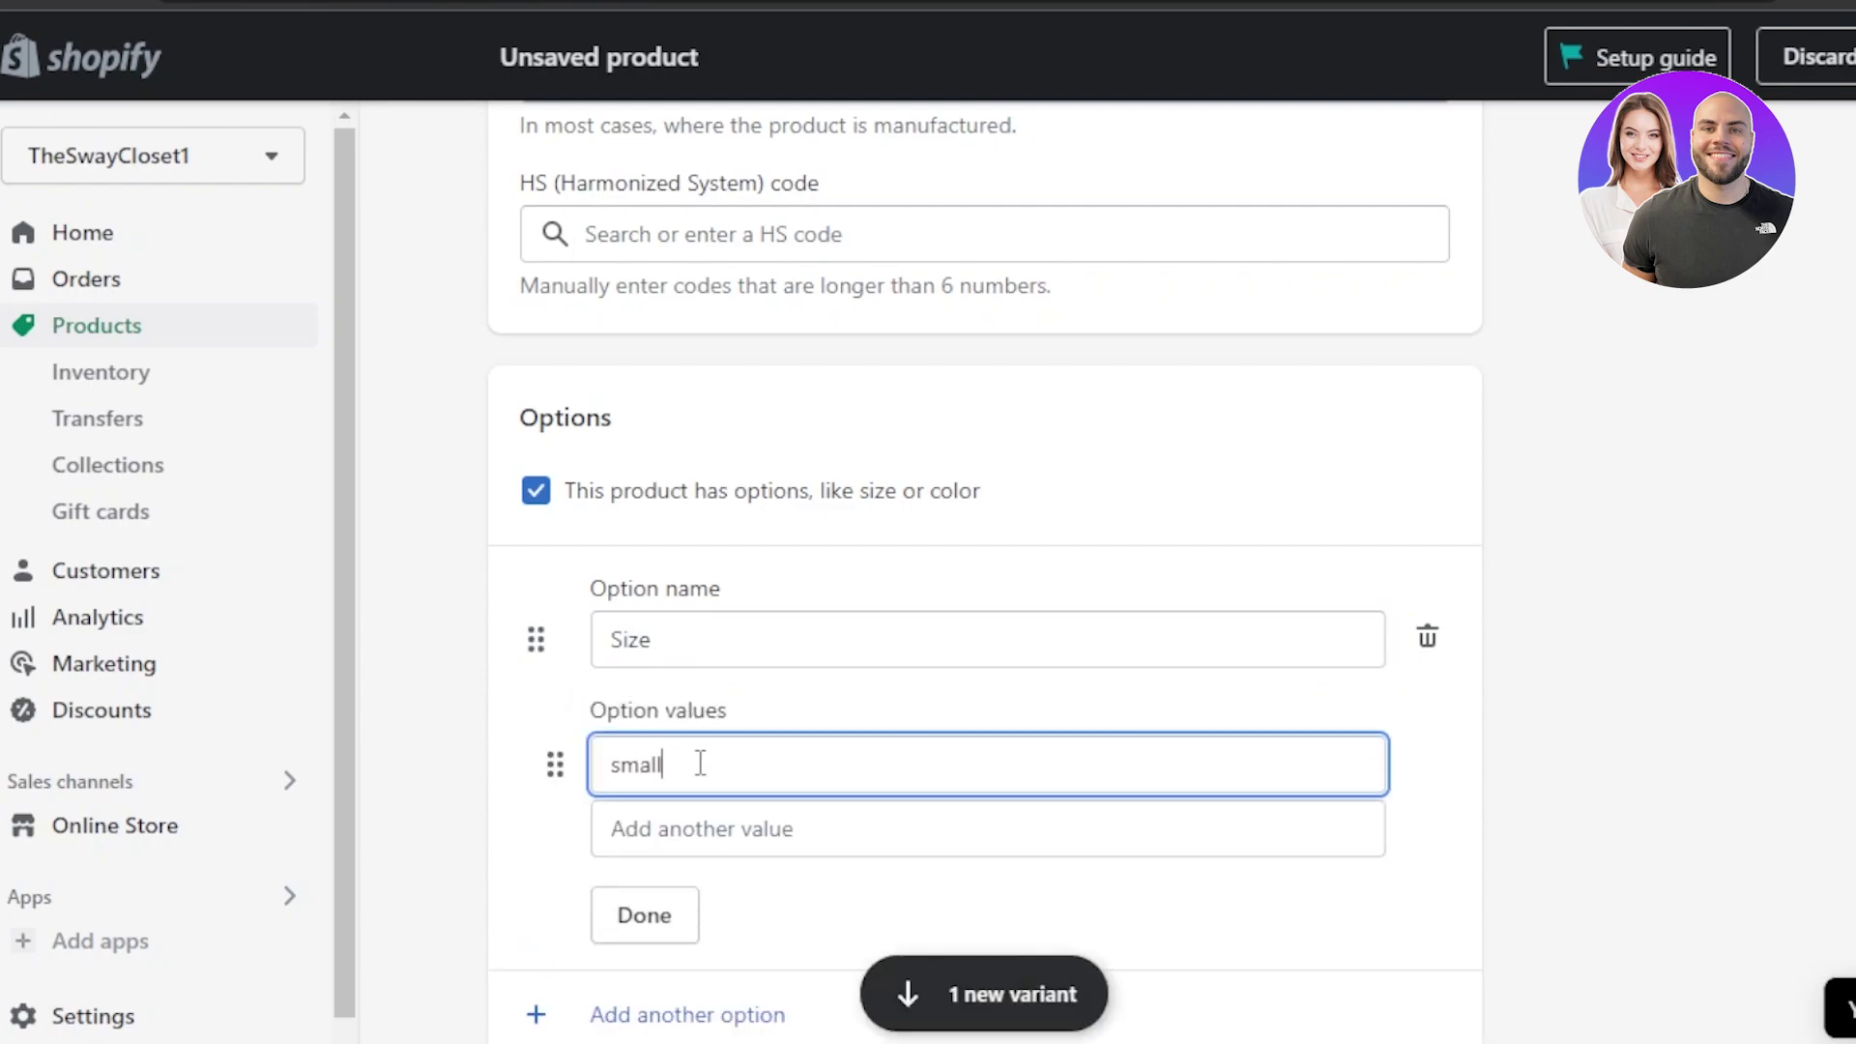
{"action": "key", "text": "Tab"}
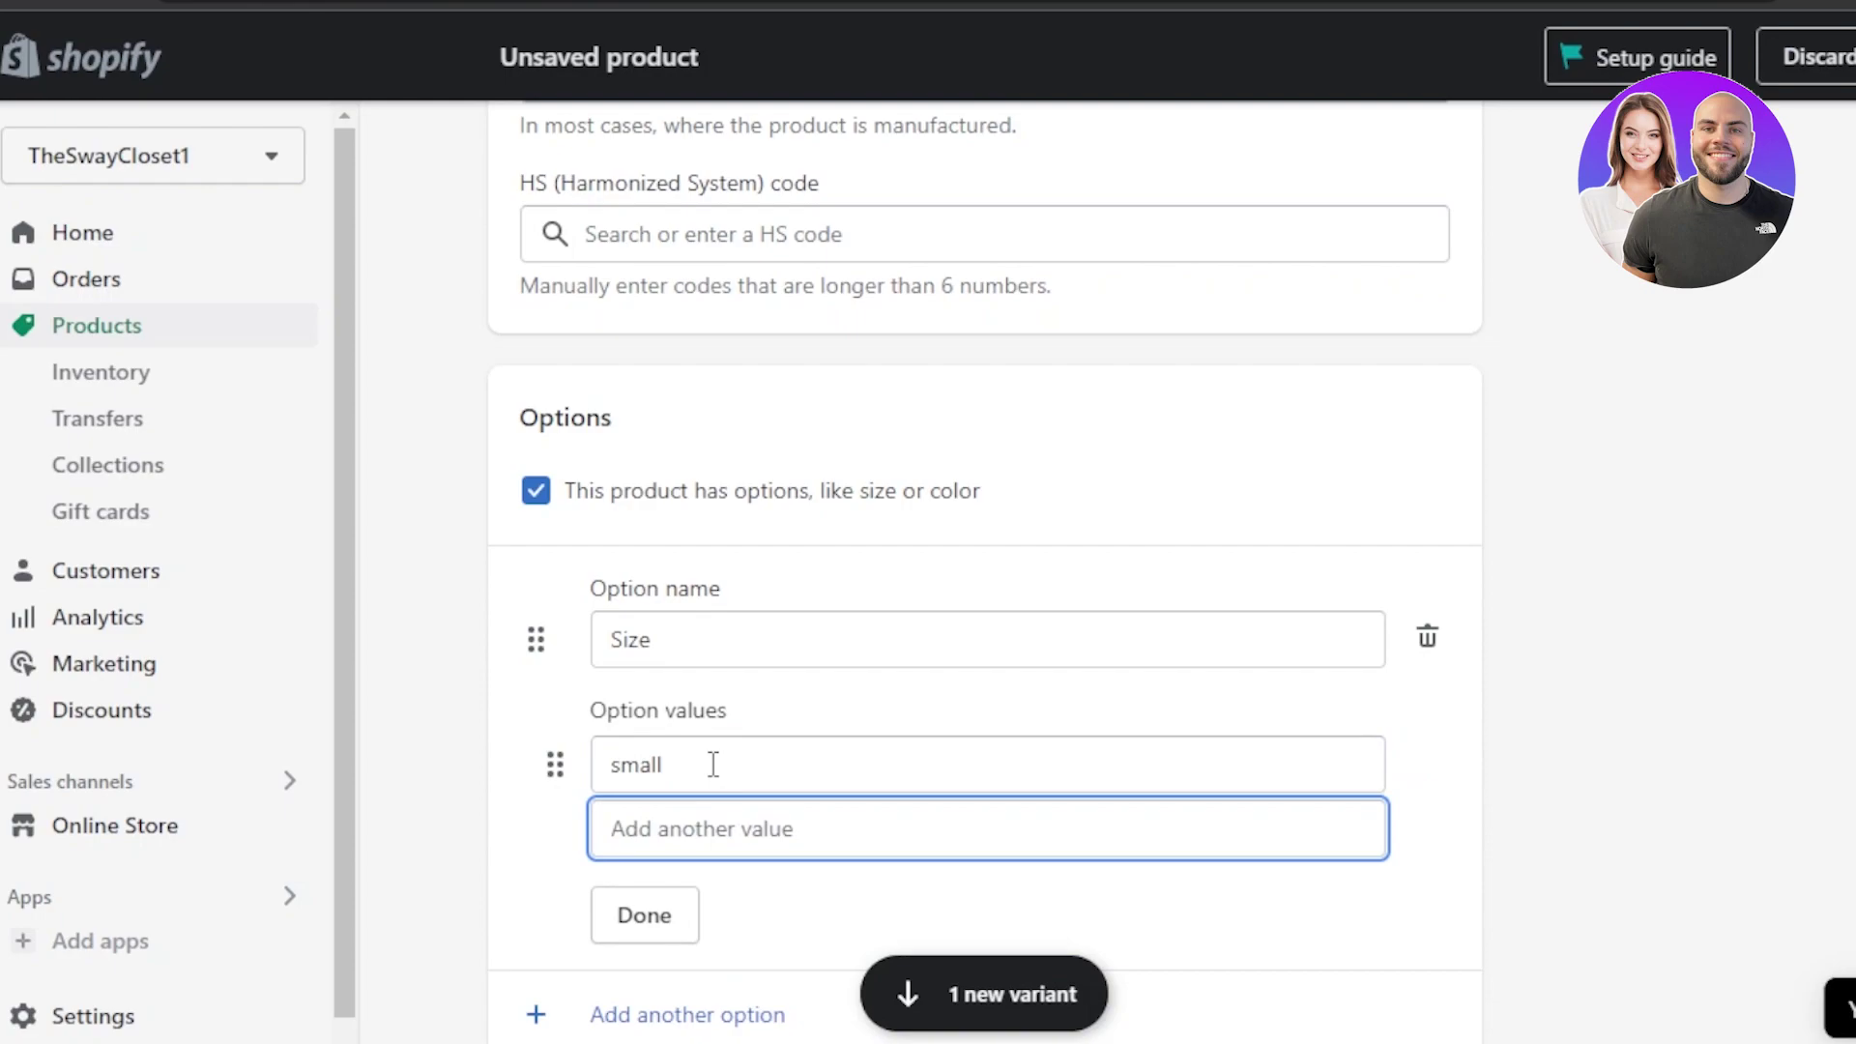
{"action": "type", "text": "medium"}
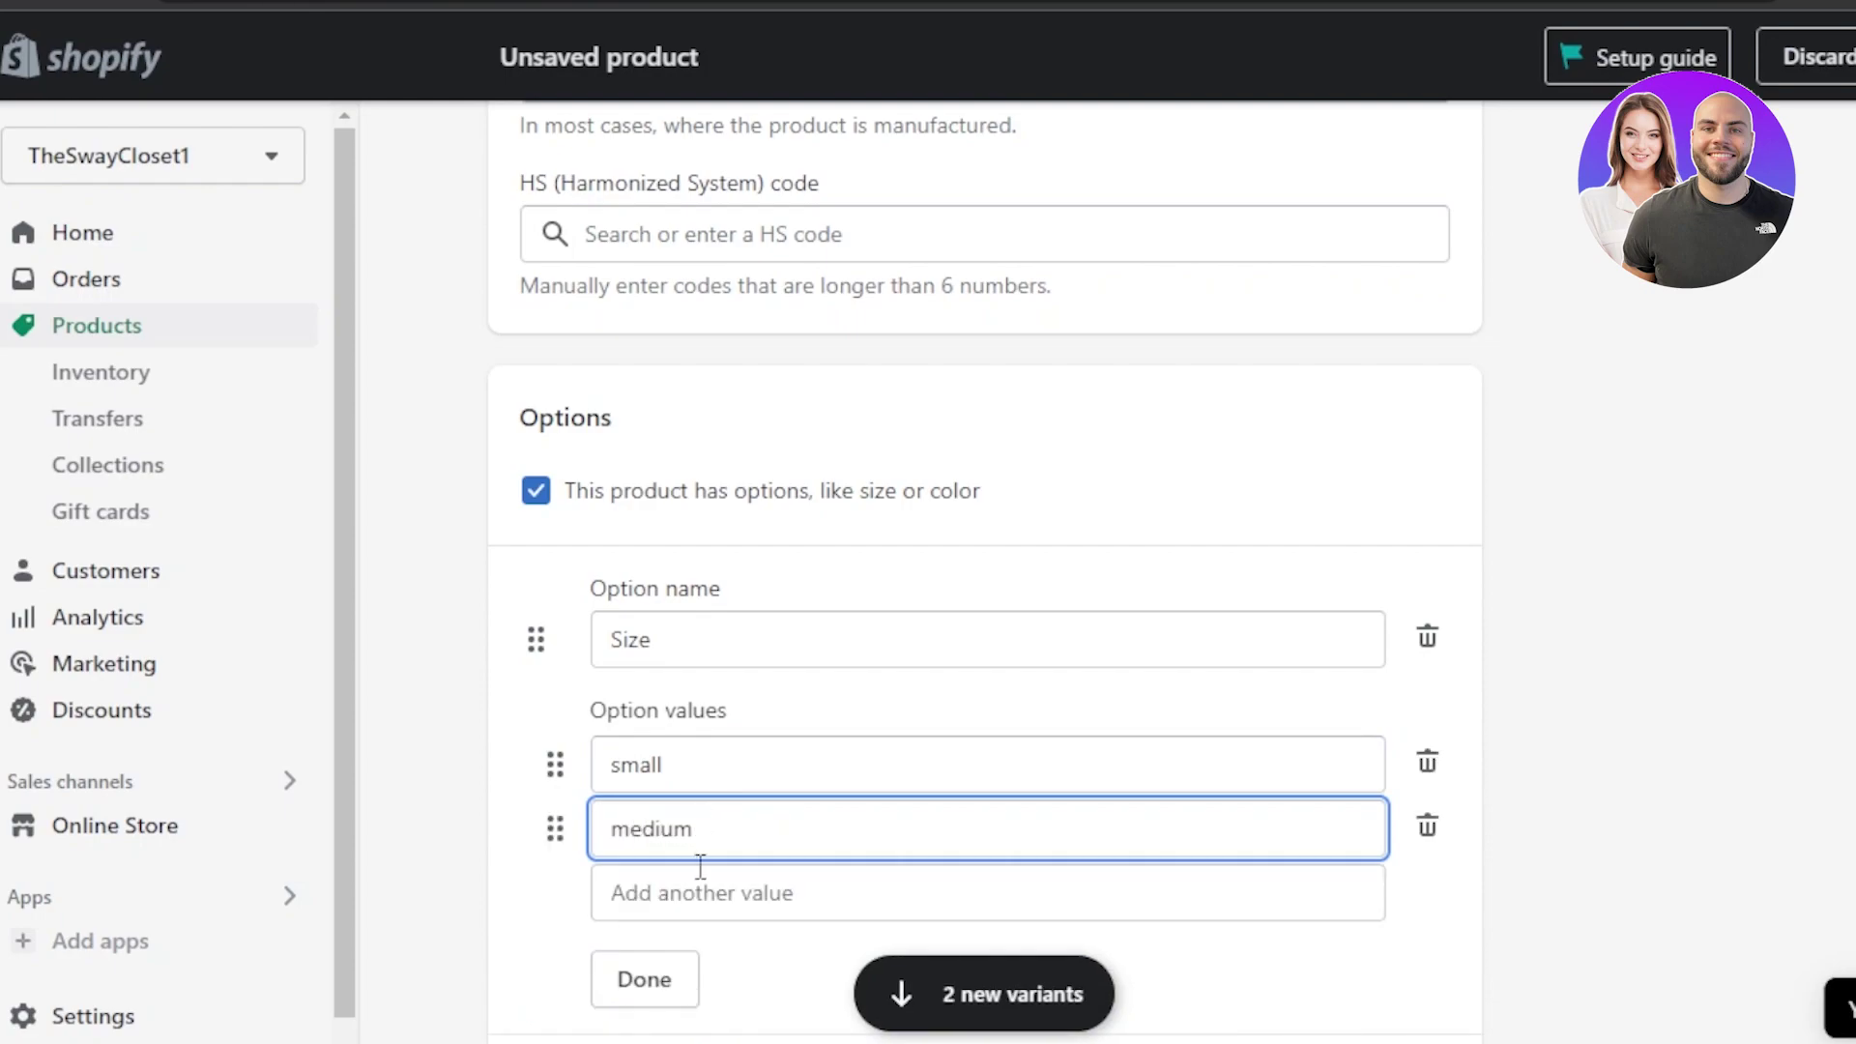
{"action": "key", "text": "Tab"}
{"action": "type", "text": "large"}
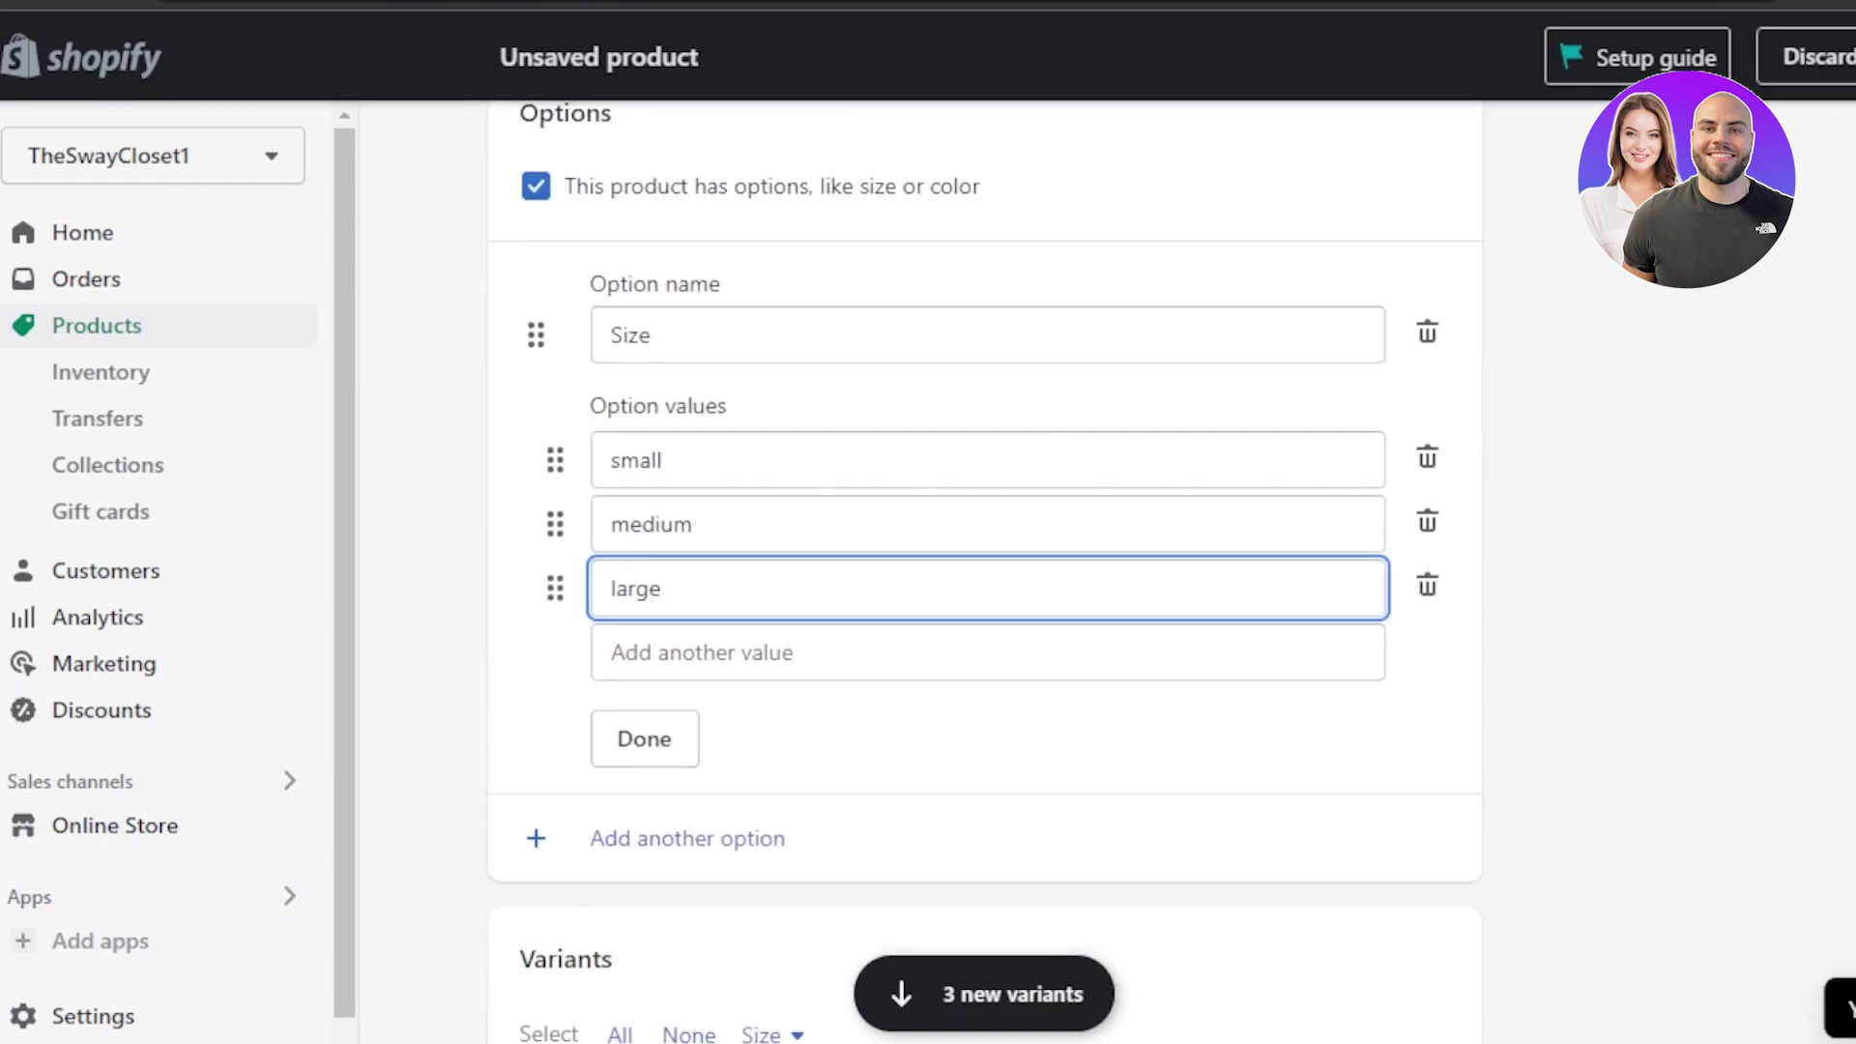
{"action": "scroll", "coordinate": [885, 897], "scroll_direction": "down", "scroll_amount": 3}
{"action": "left_click", "coordinate": [675, 750]}
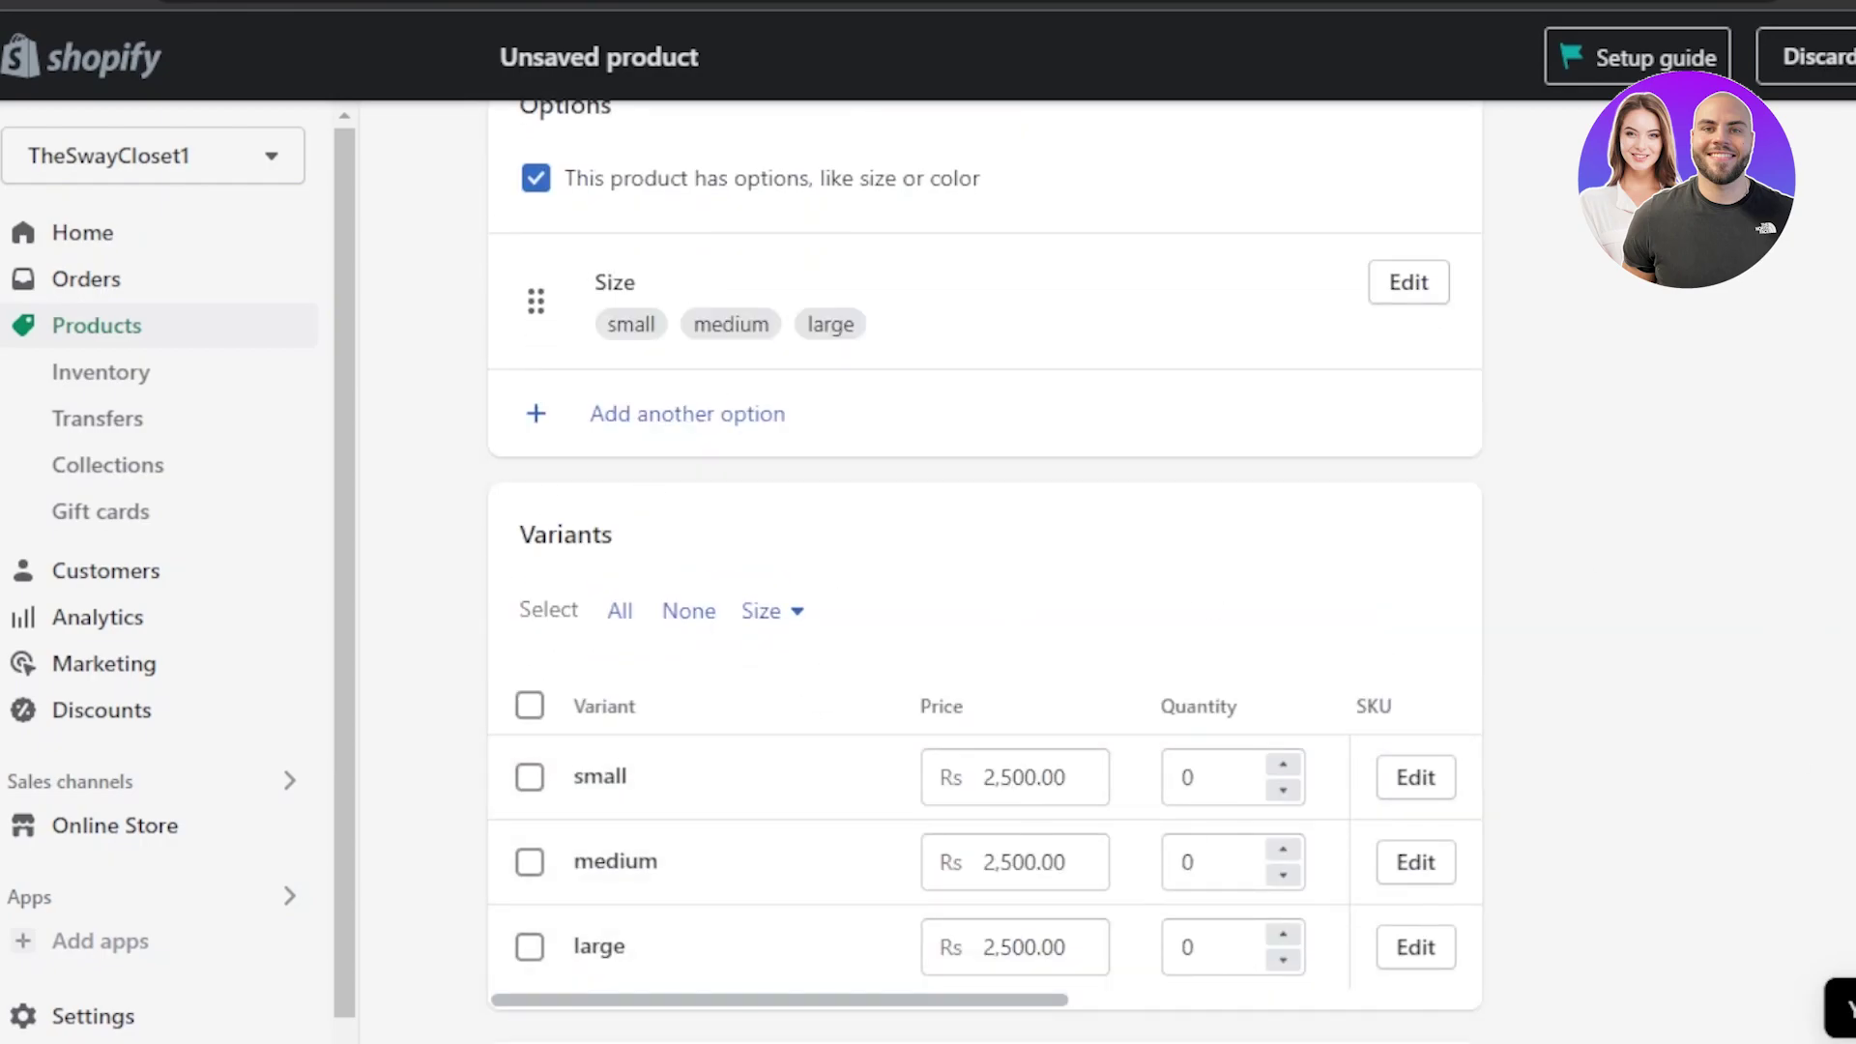
{"action": "scroll", "coordinate": [984, 580], "scroll_direction": "down", "scroll_amount": 5}
{"action": "scroll", "coordinate": [984, 580], "scroll_direction": "up", "scroll_amount": 6}
{"action": "scroll", "coordinate": [984, 580], "scroll_direction": "down", "scroll_amount": 6}
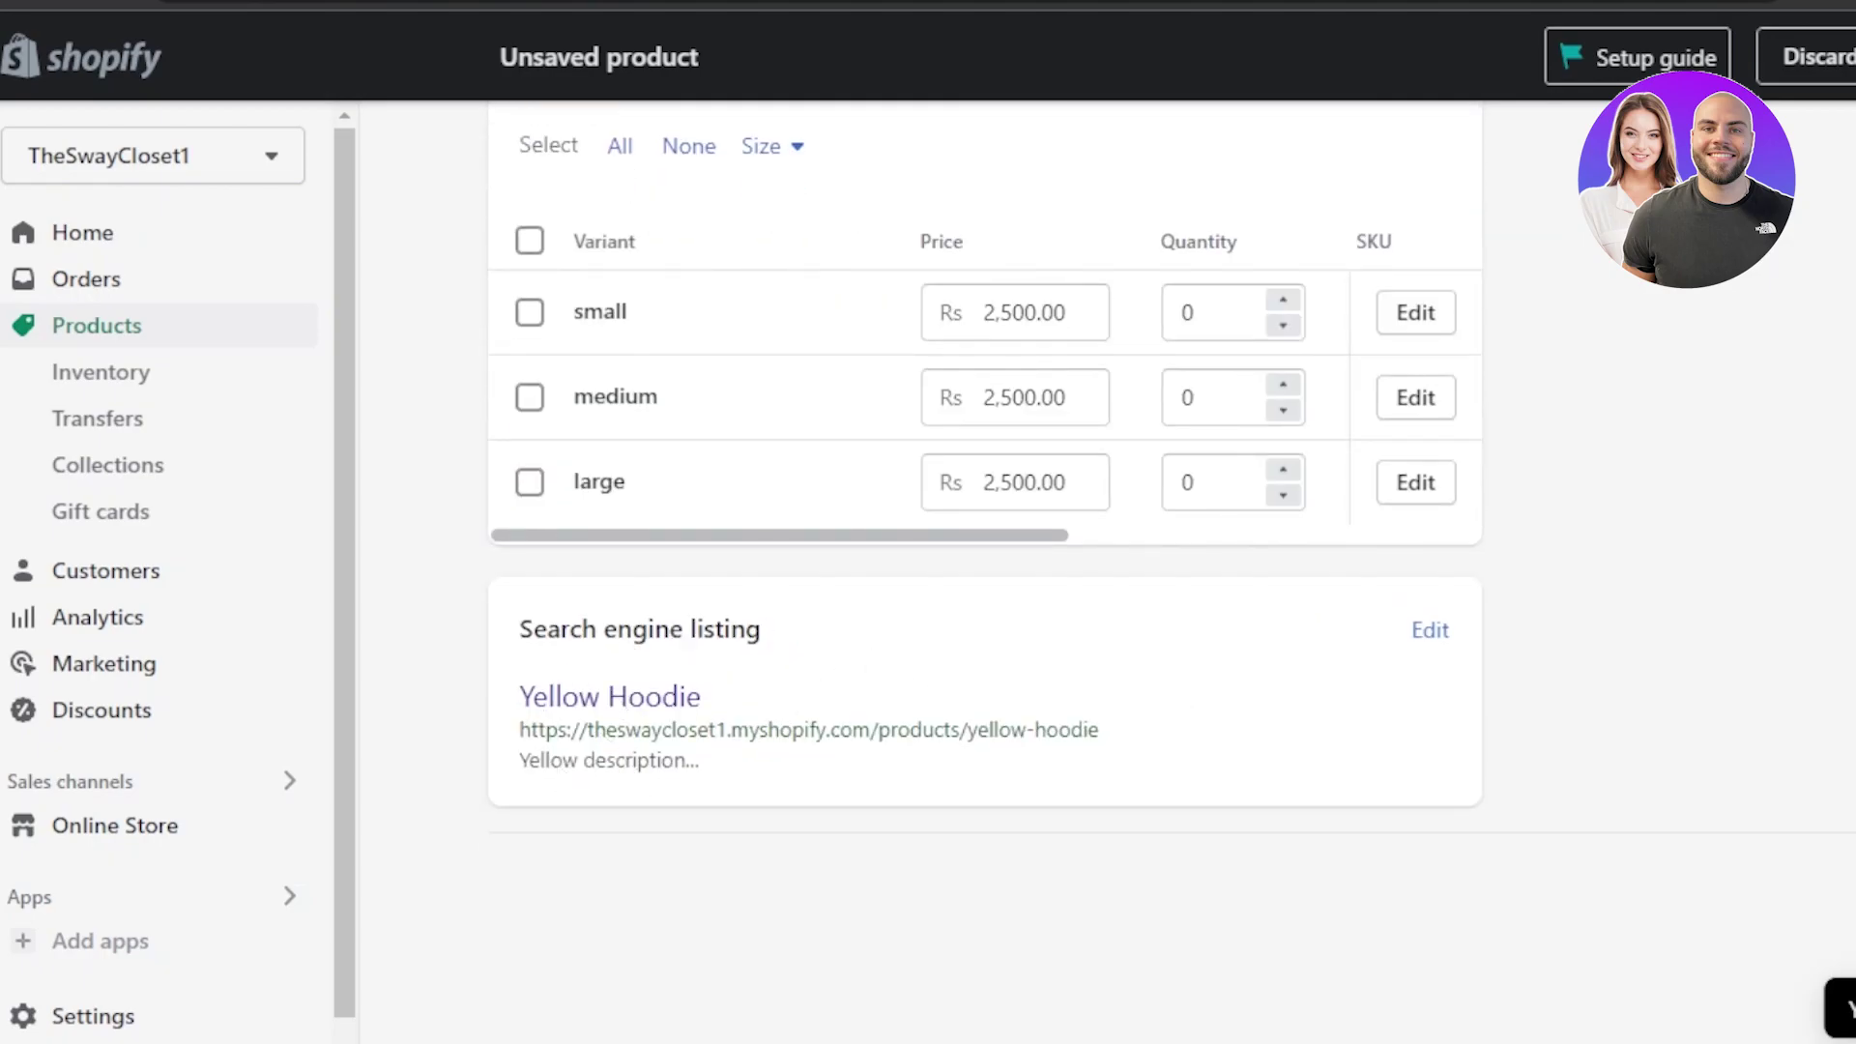
- Accept the suggested Coats & Jackets category and save the Yellow Hoodie
{"action": "scroll", "coordinate": [984, 580], "scroll_direction": "up", "scroll_amount": 10}
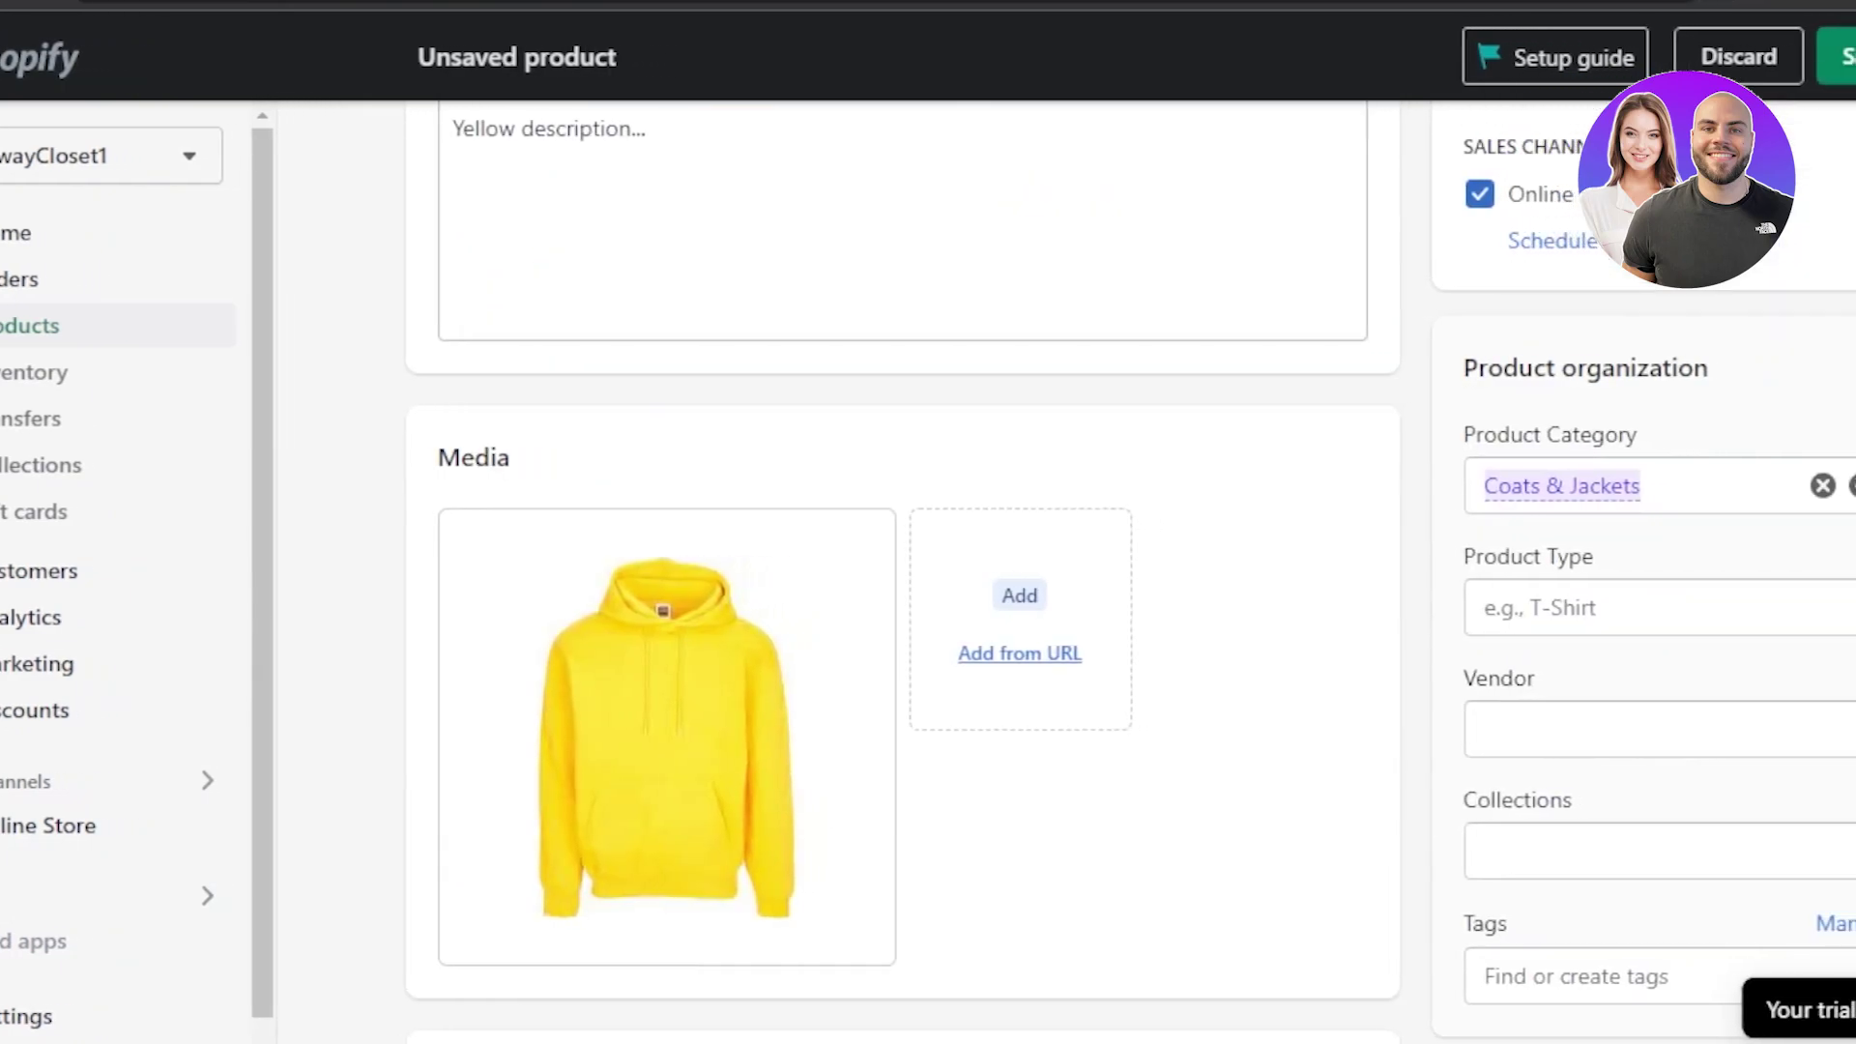
{"action": "scroll", "coordinate": [820, 580], "scroll_direction": "down", "scroll_amount": 3}
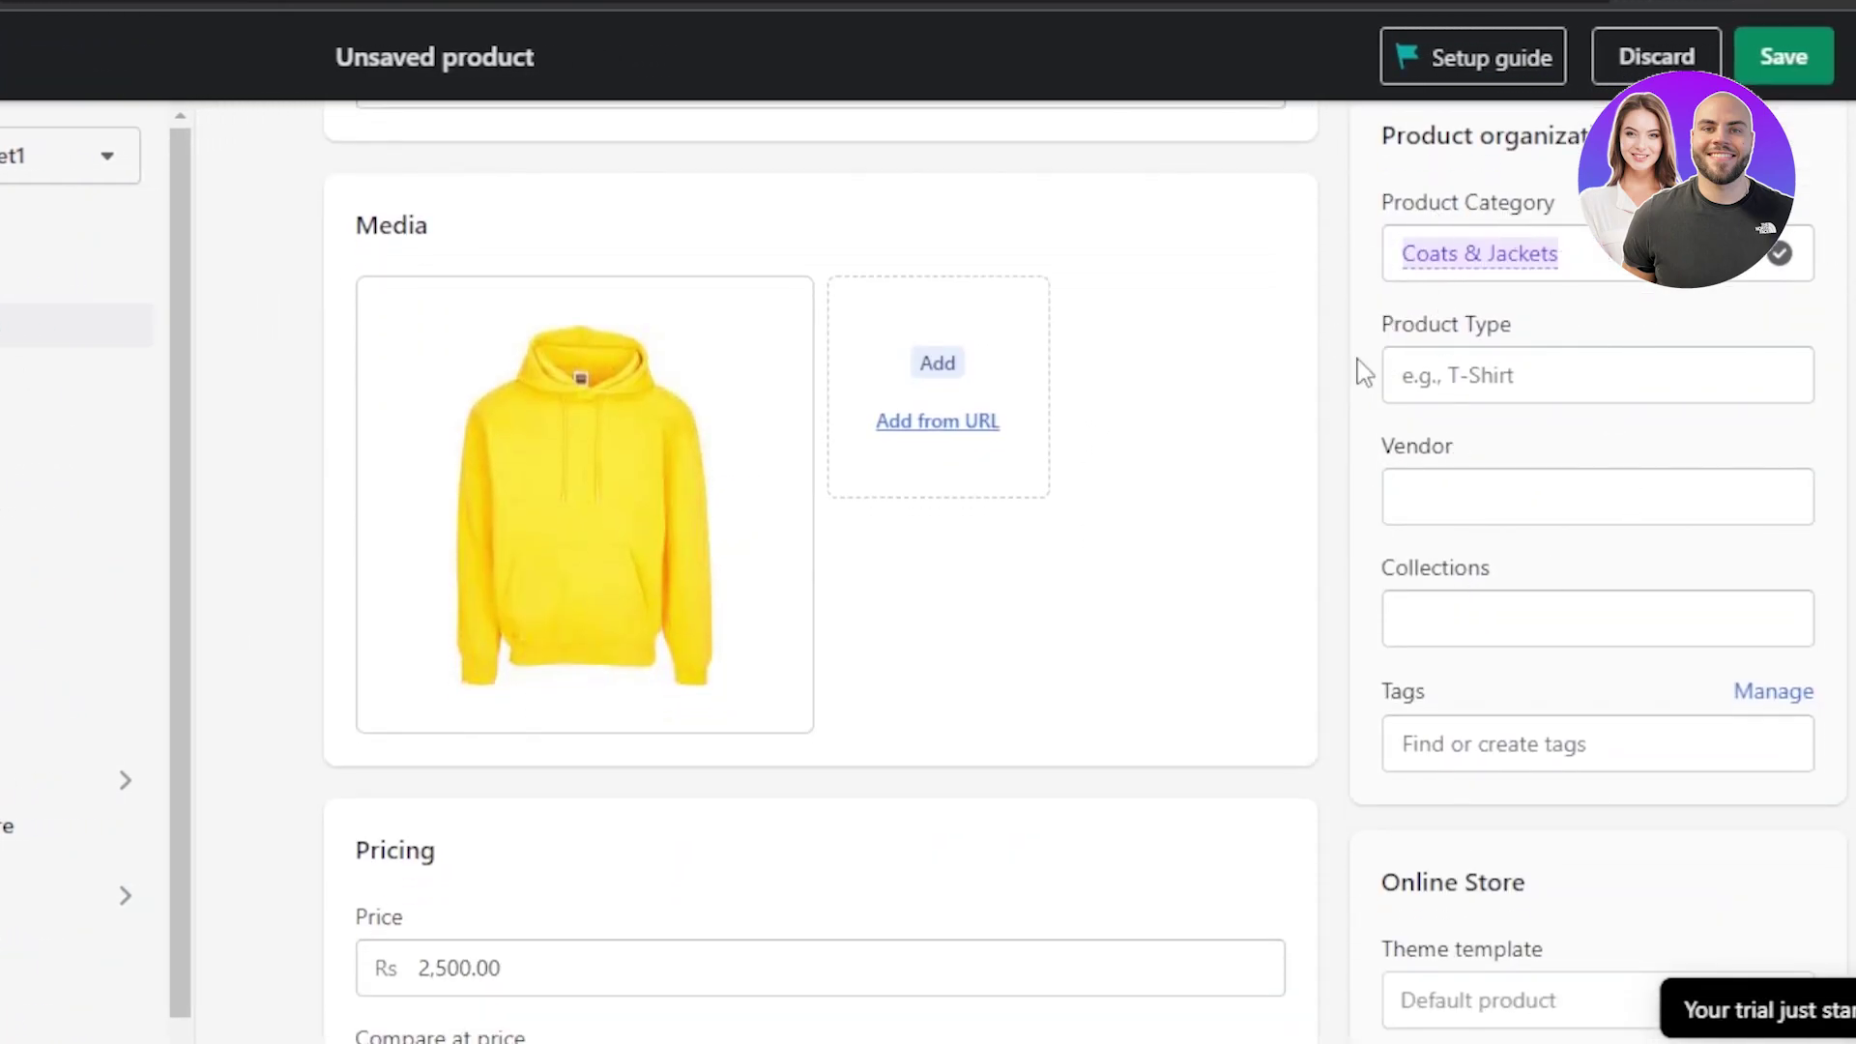
{"action": "left_click", "coordinate": [1780, 254]}
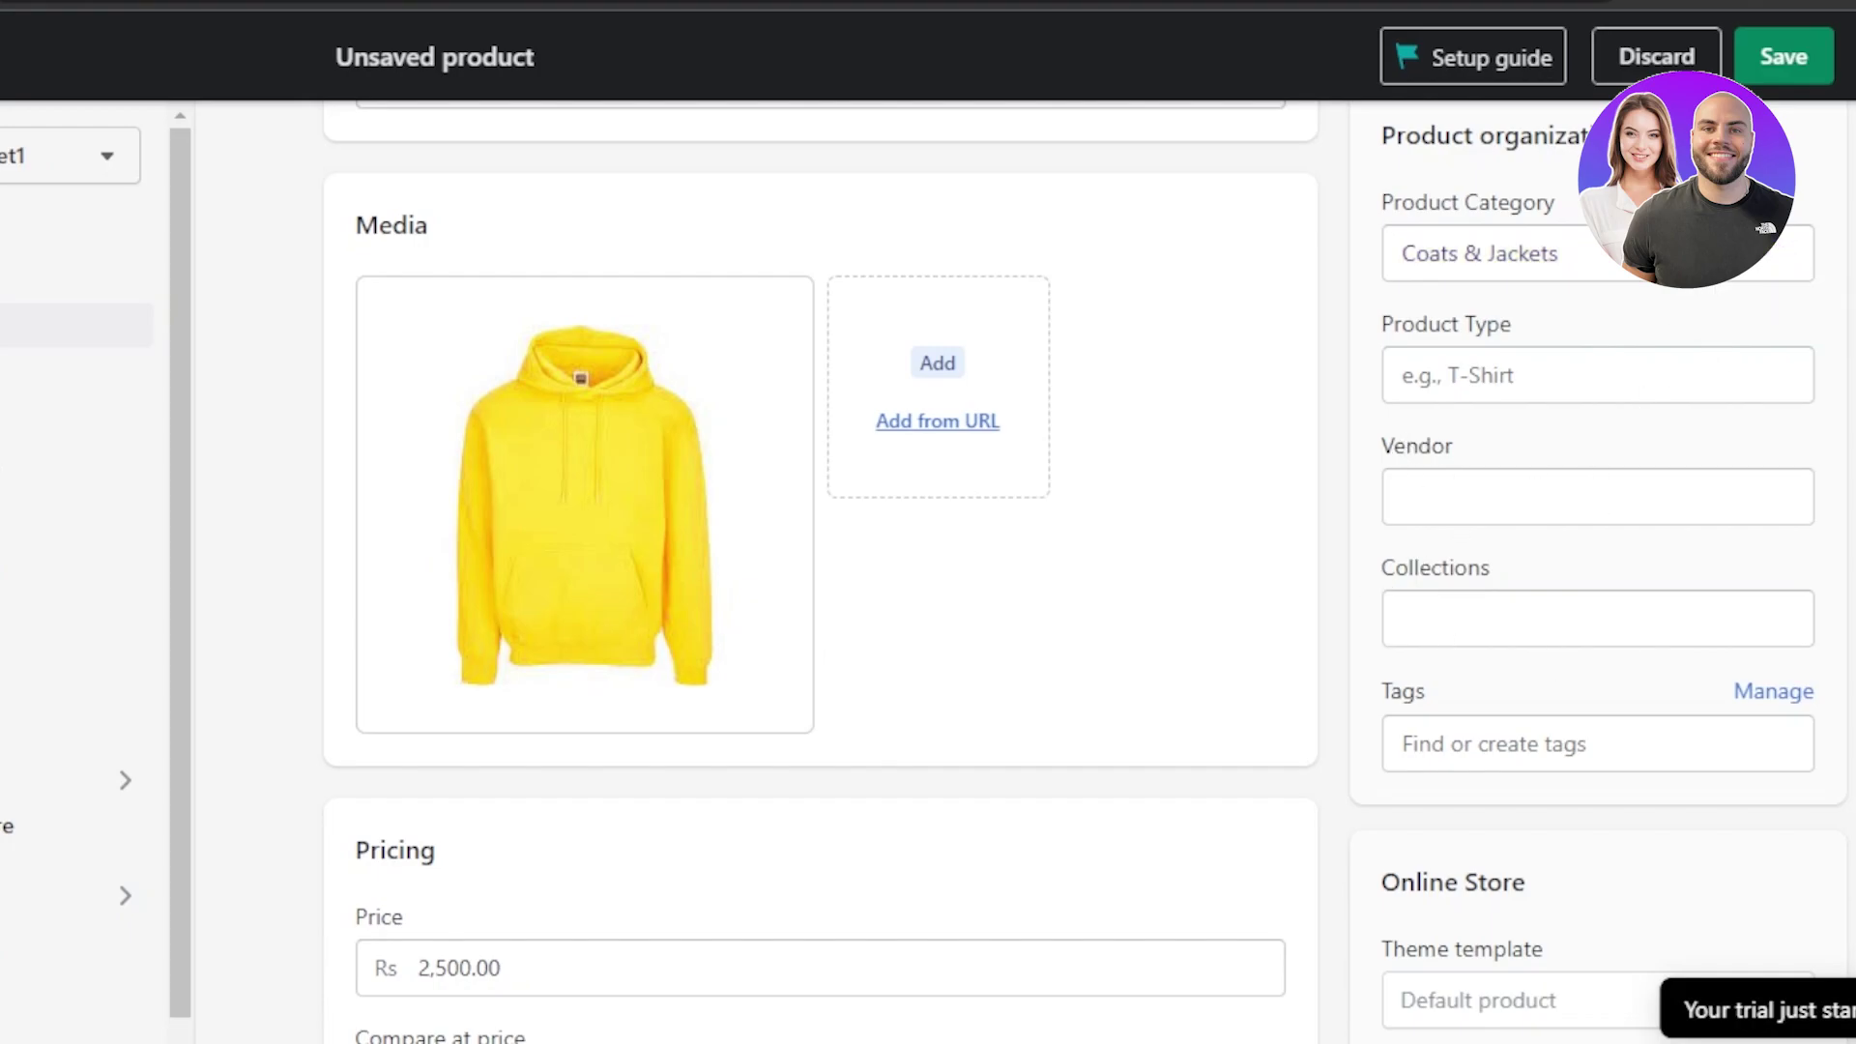
{"action": "scroll", "coordinate": [820, 570], "scroll_direction": "down", "scroll_amount": 6}
{"action": "scroll", "coordinate": [820, 571], "scroll_direction": "up", "scroll_amount": 12}
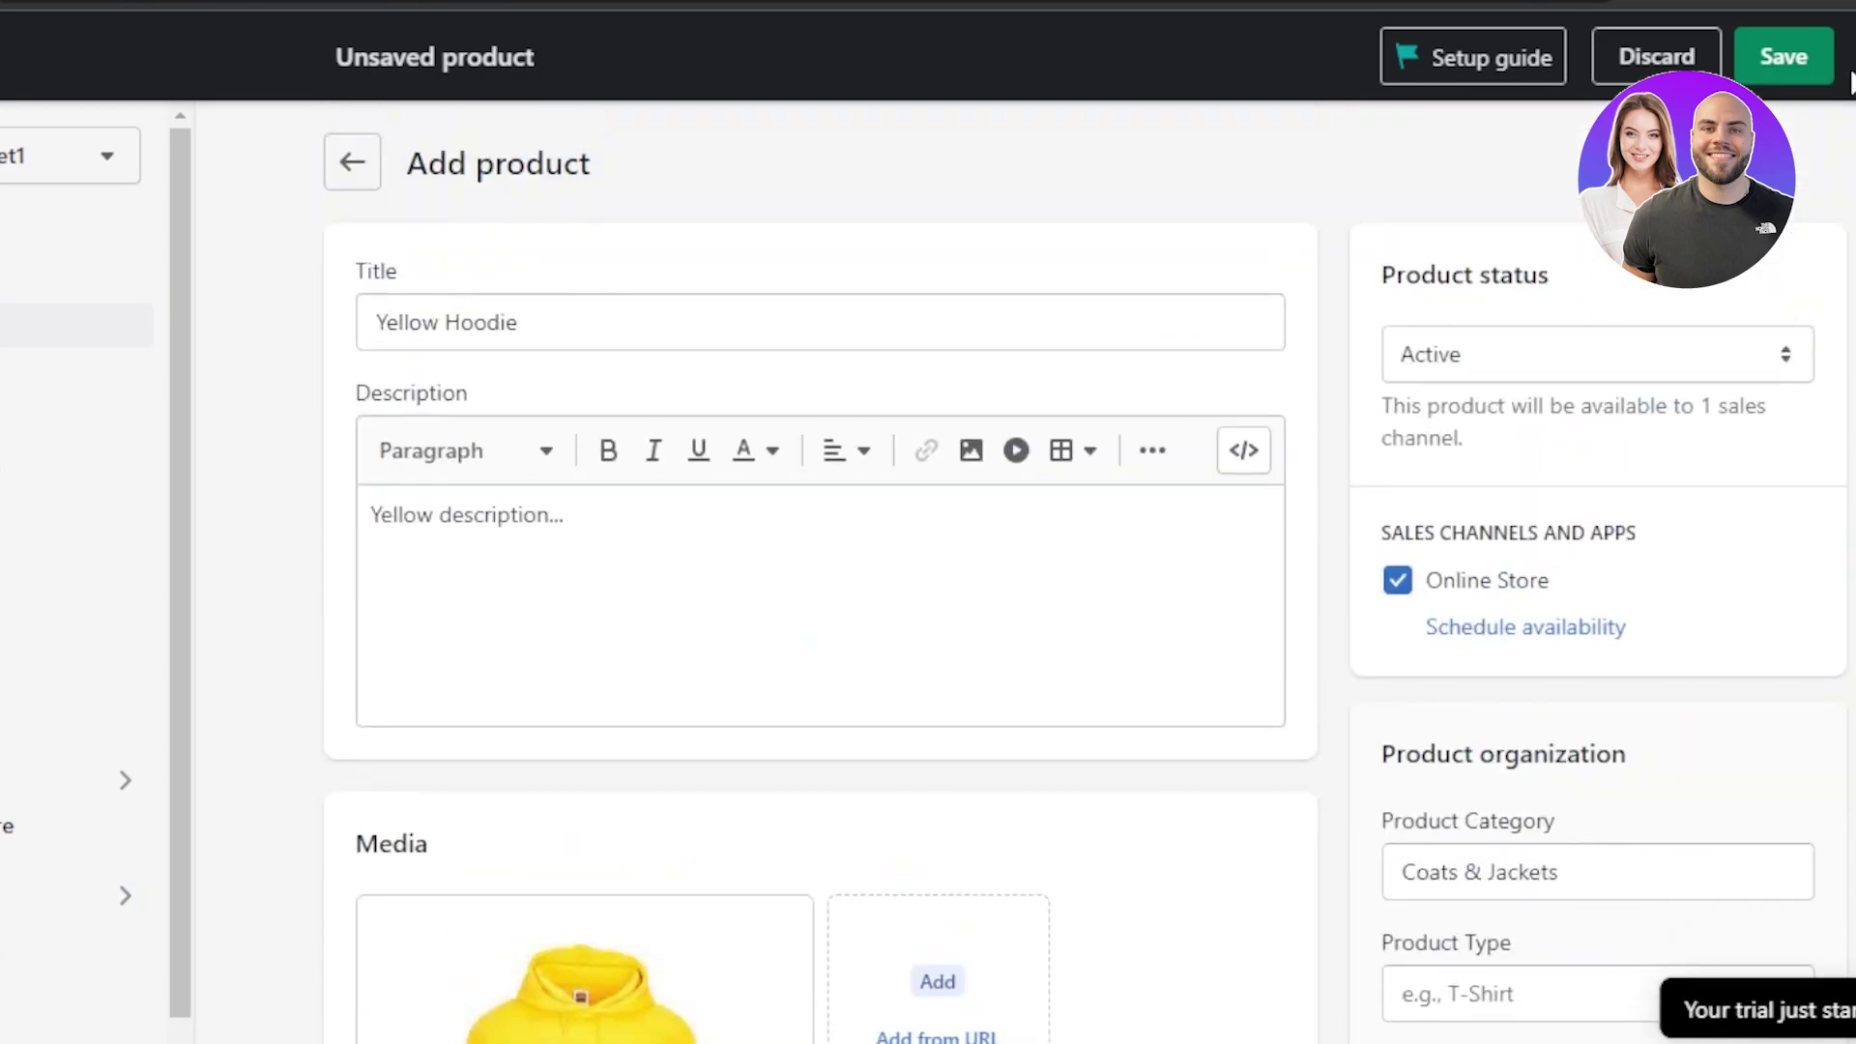
{"action": "left_click", "coordinate": [1808, 67]}
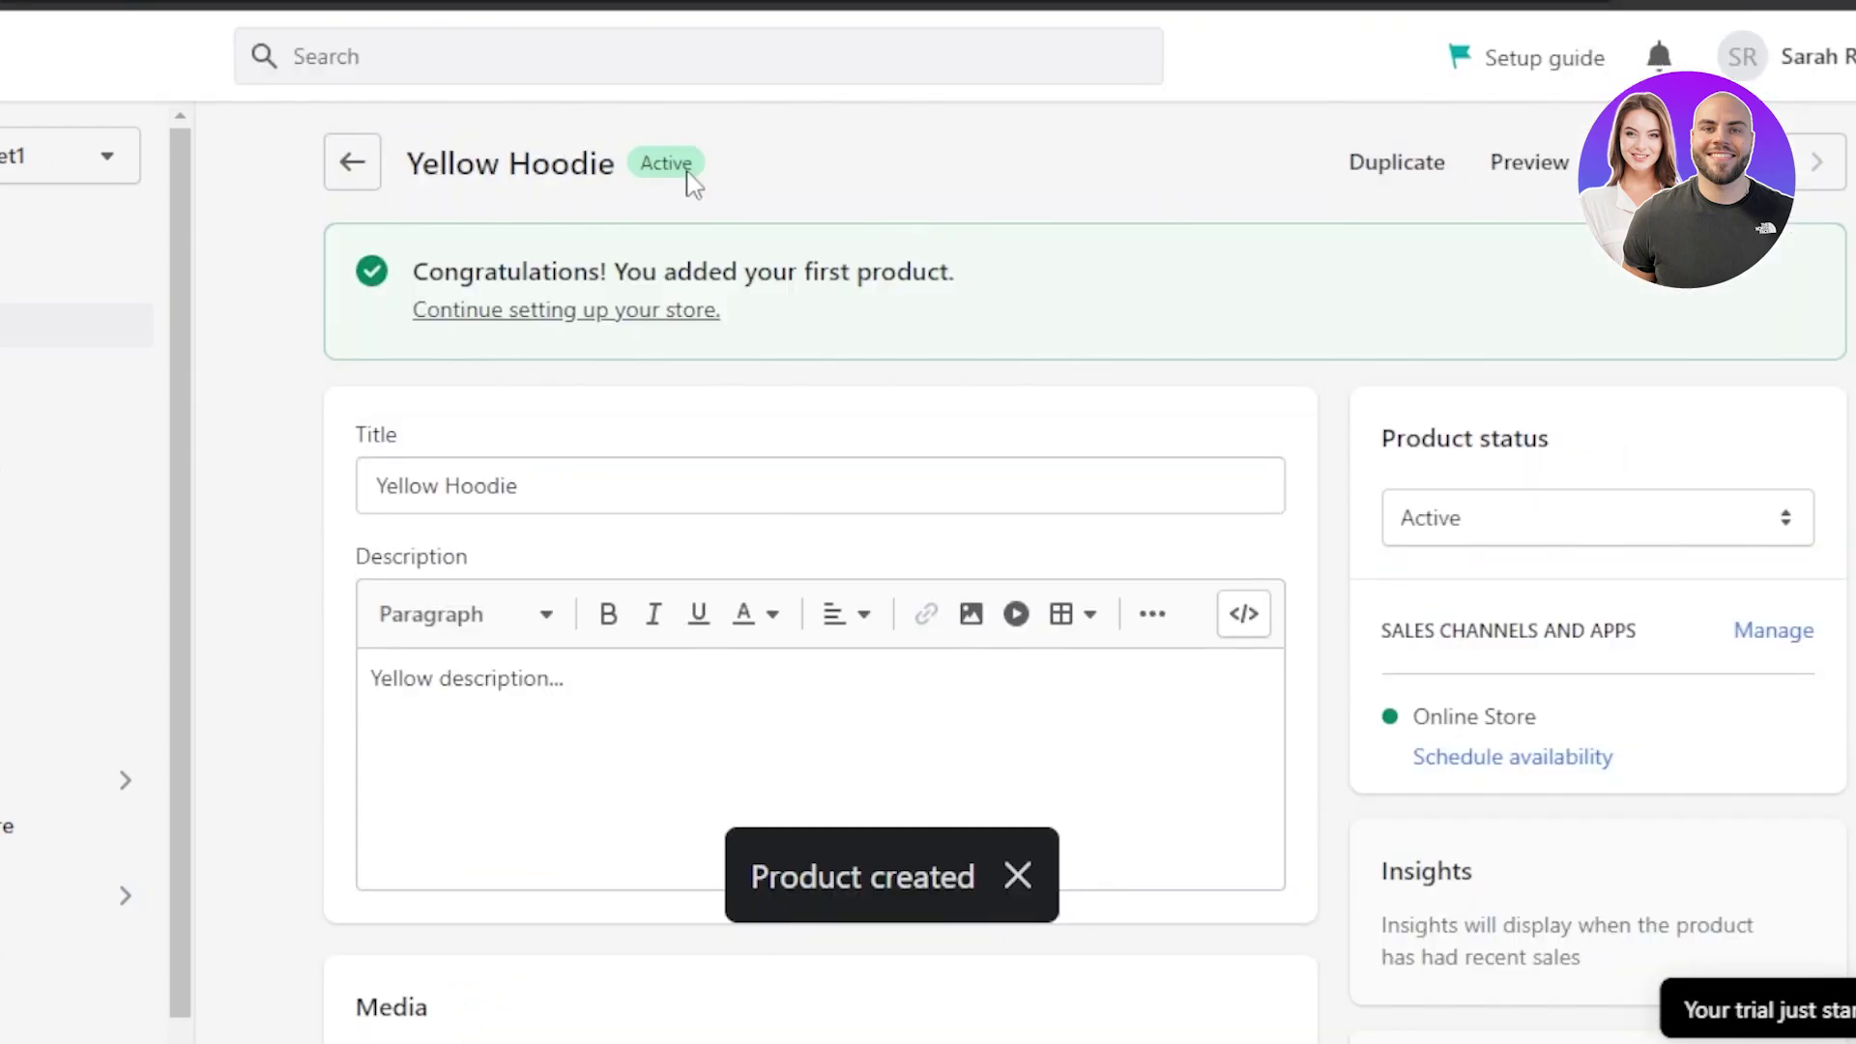
- Return via the Products list to admin Home, where the setup guide shows 1 of 4 done
{"action": "left_click", "coordinate": [334, 180]}
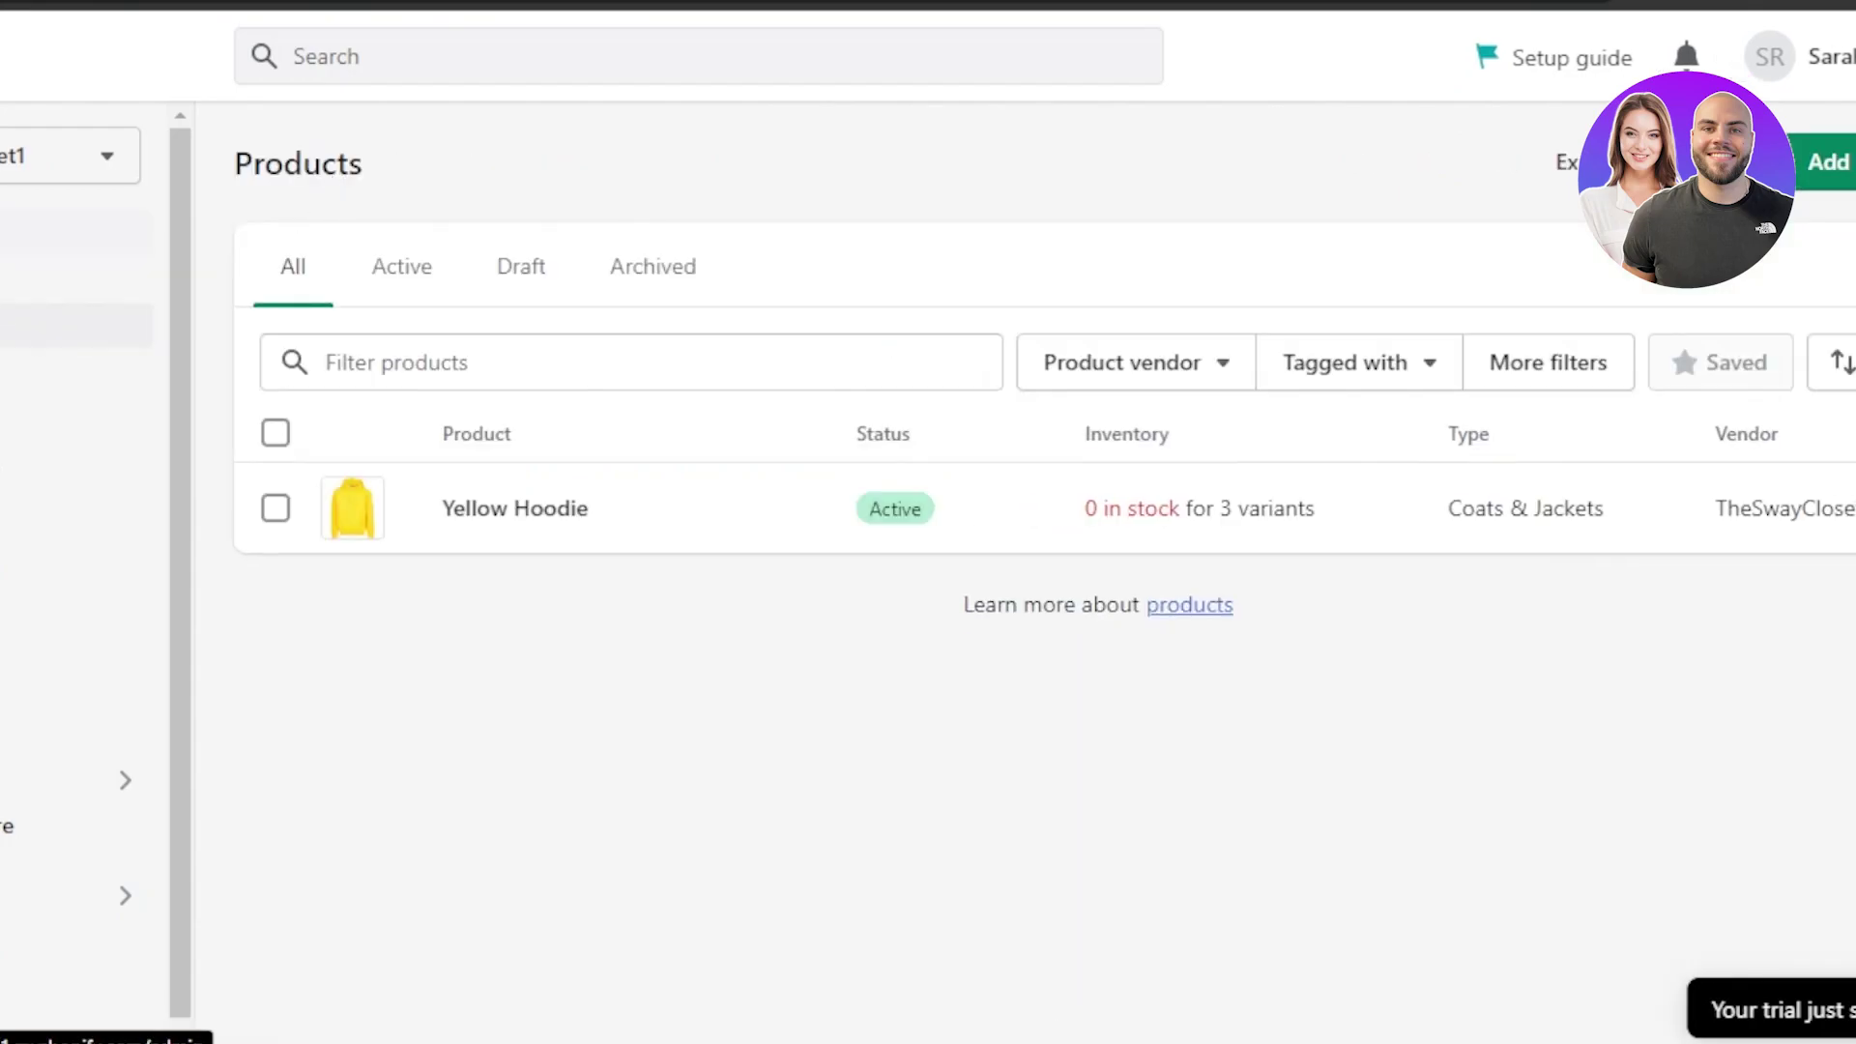
{"action": "left_click", "coordinate": [58, 232]}
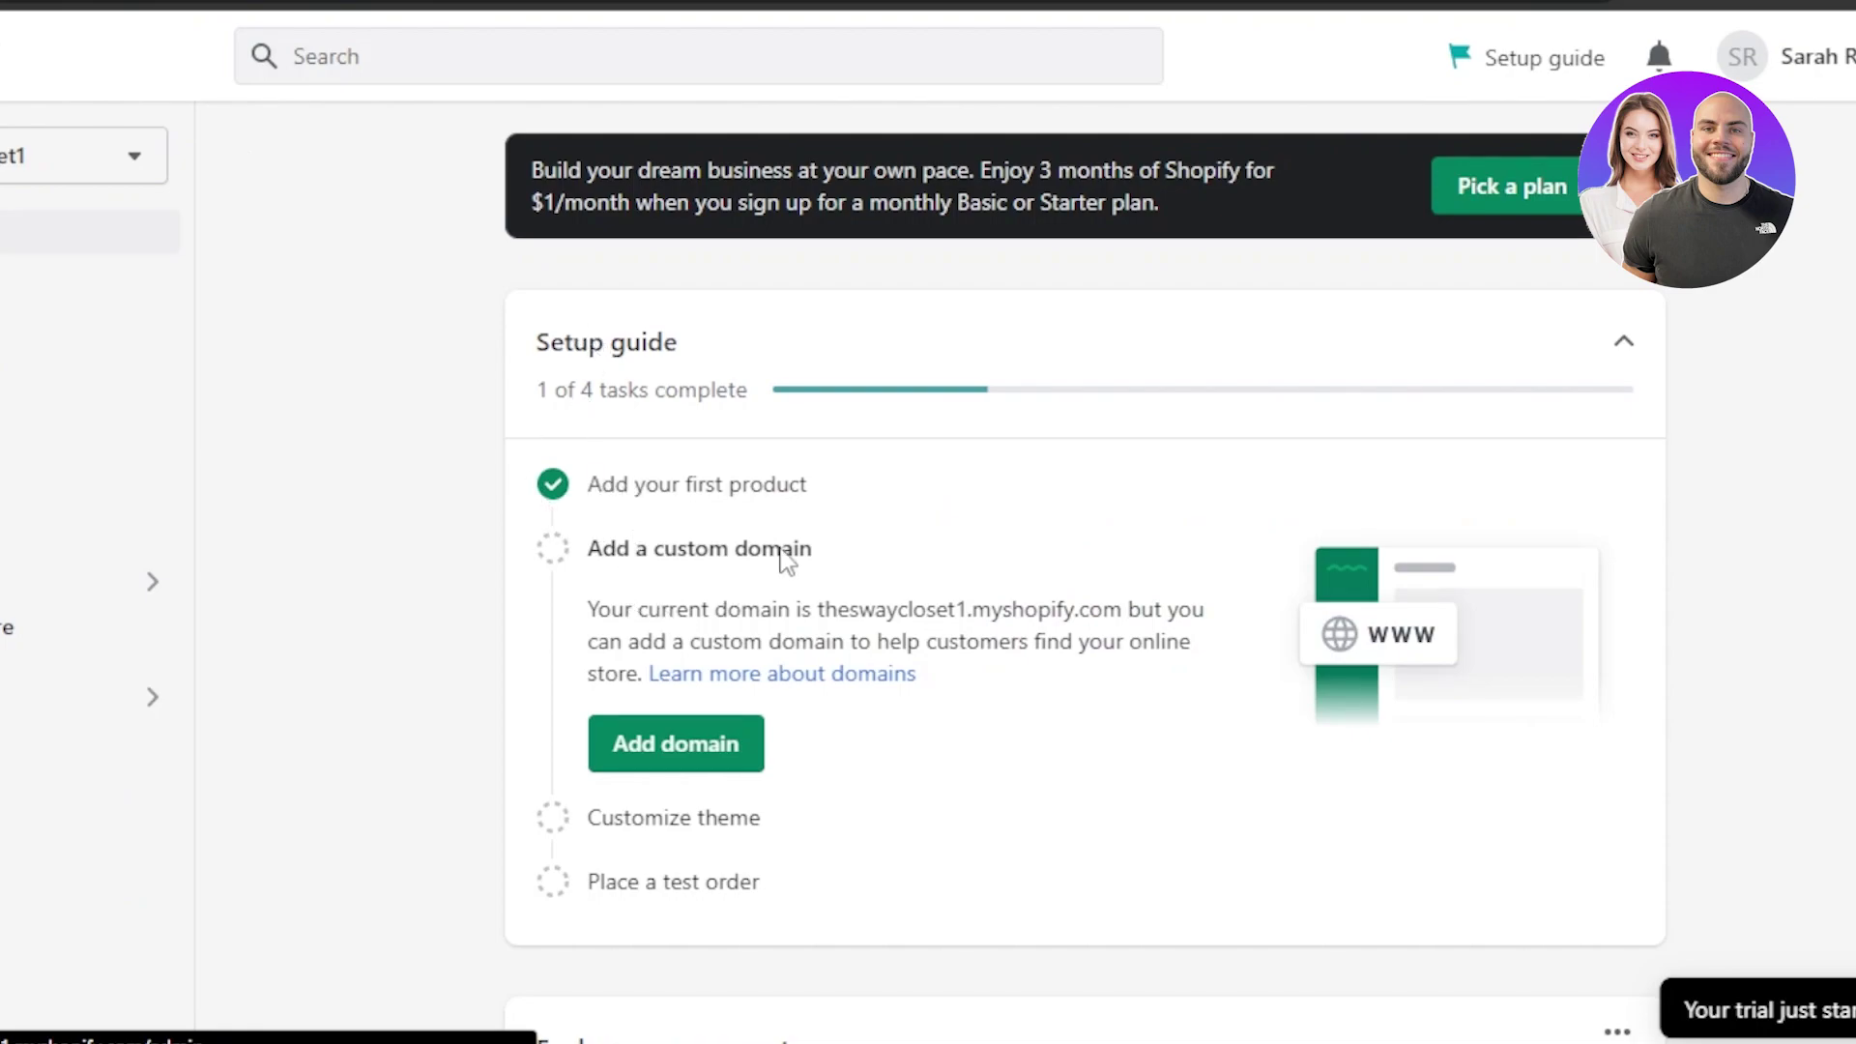
{"action": "left_click", "coordinate": [703, 757]}
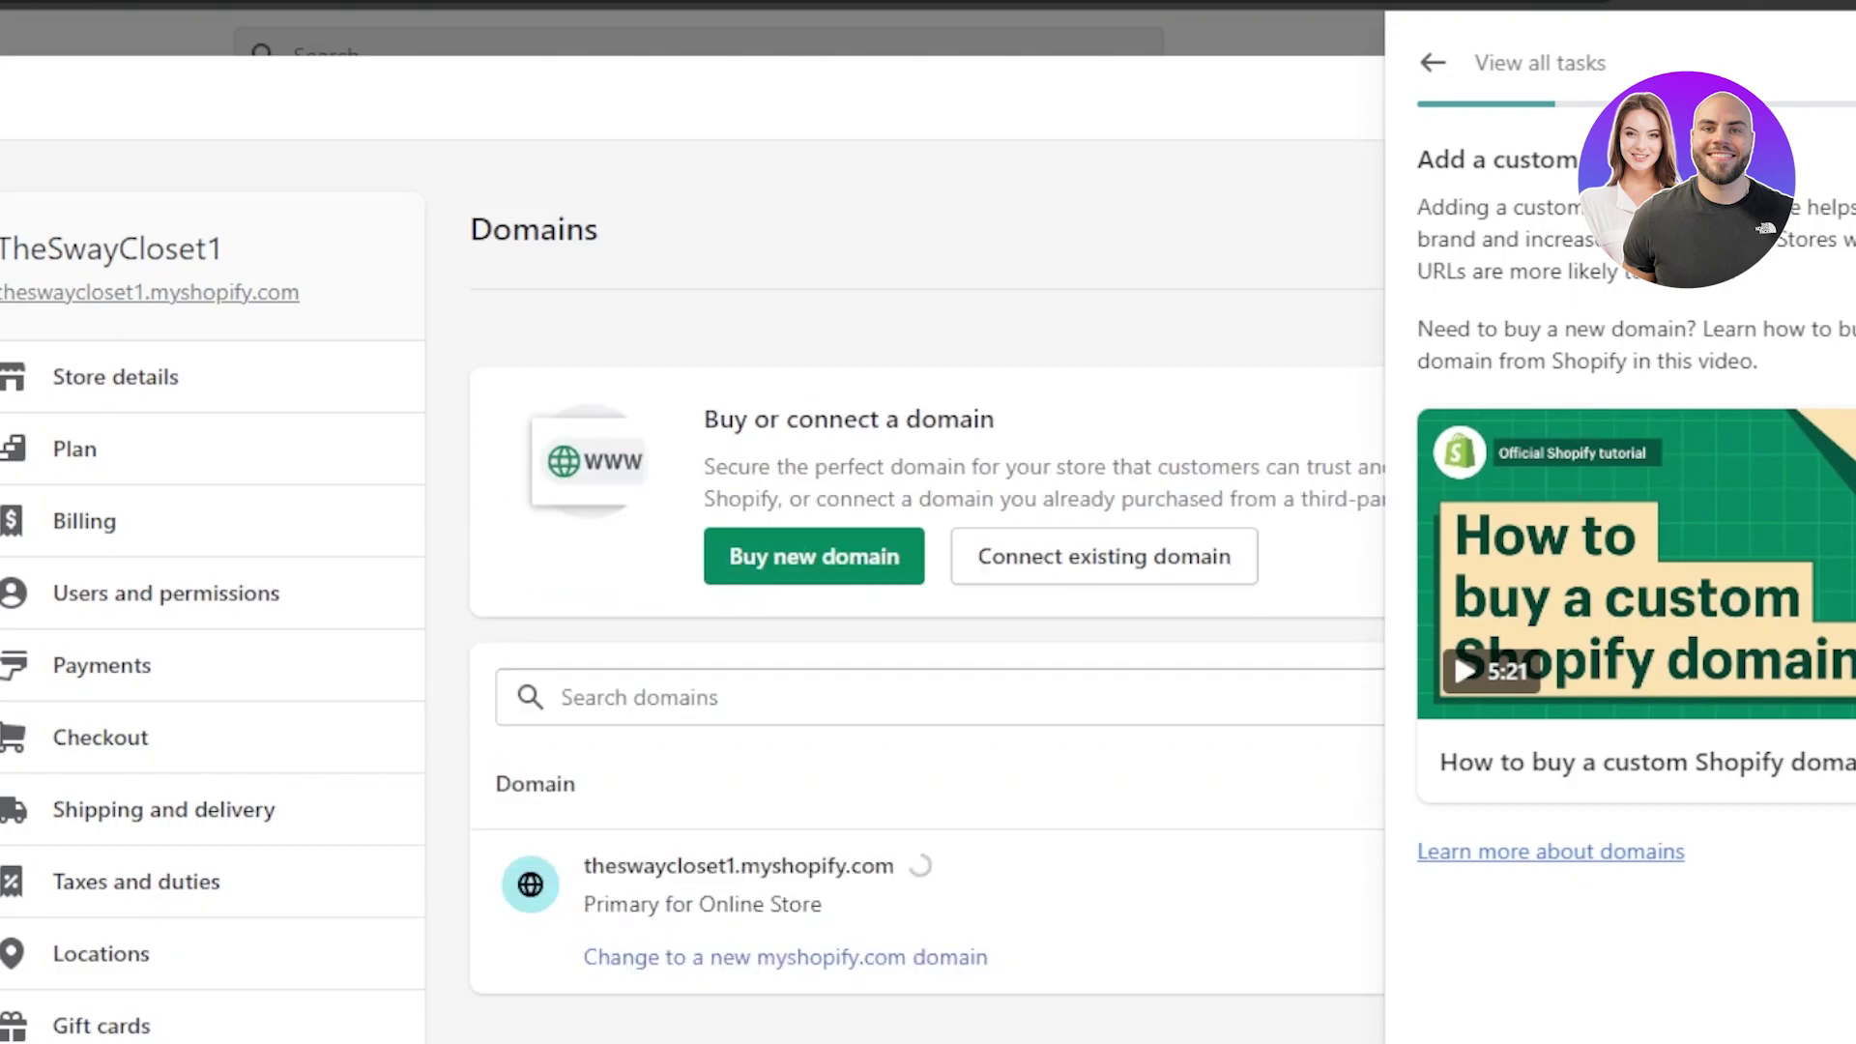
{"action": "key", "text": "Escape"}
{"action": "scroll", "coordinate": [1620, 647], "scroll_direction": "down", "scroll_amount": 3}
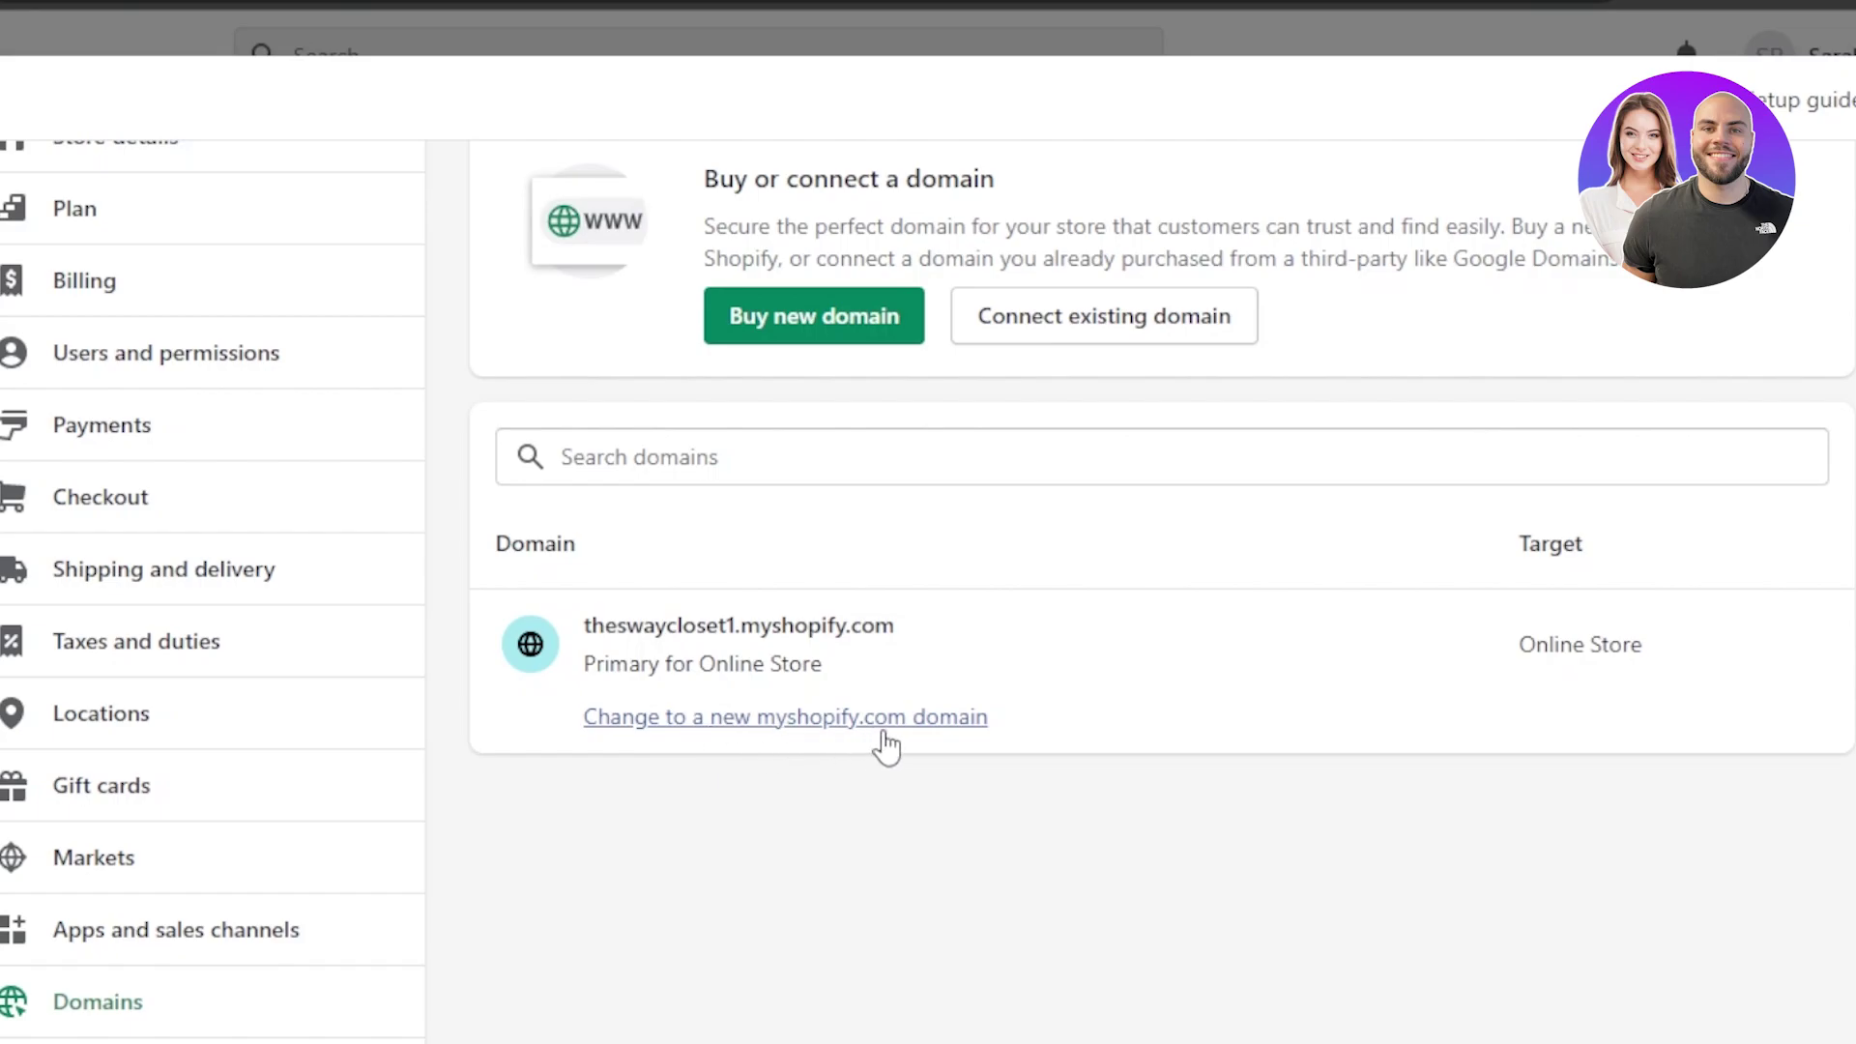
{"action": "left_click", "coordinate": [980, 660]}
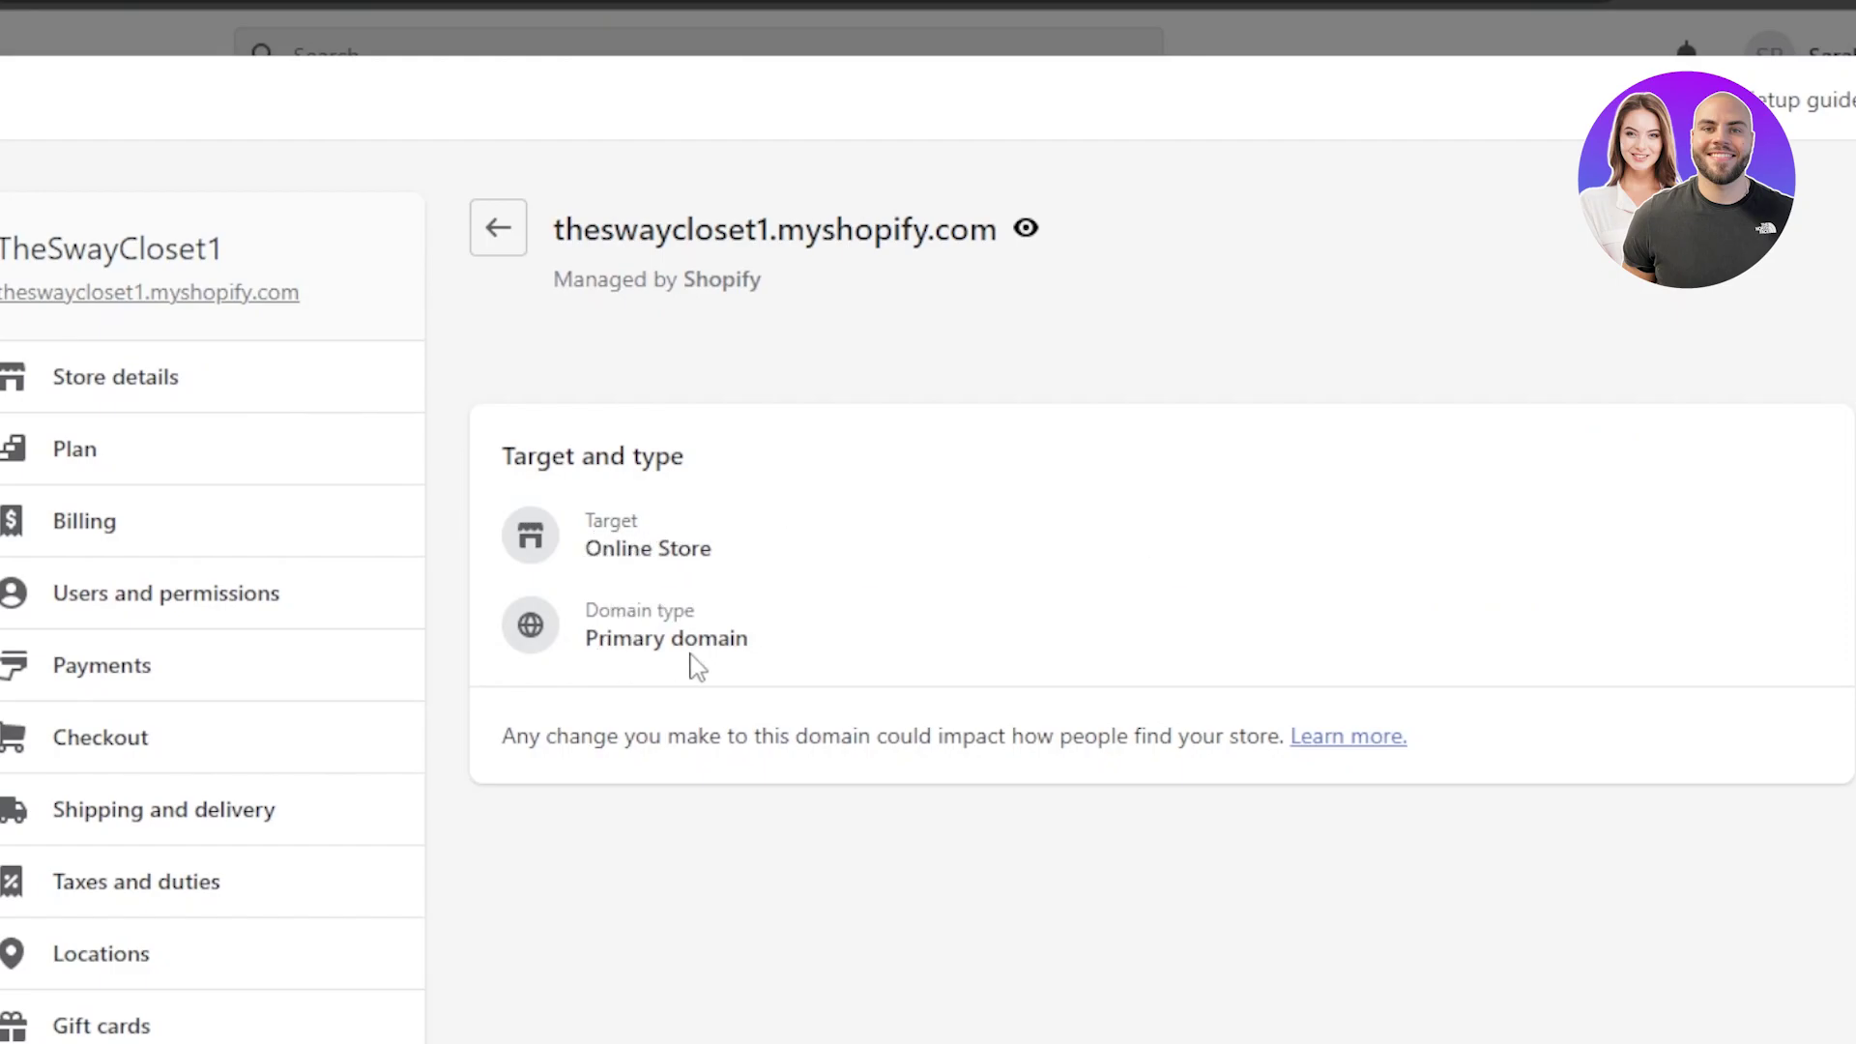
{"action": "left_click", "coordinate": [506, 247]}
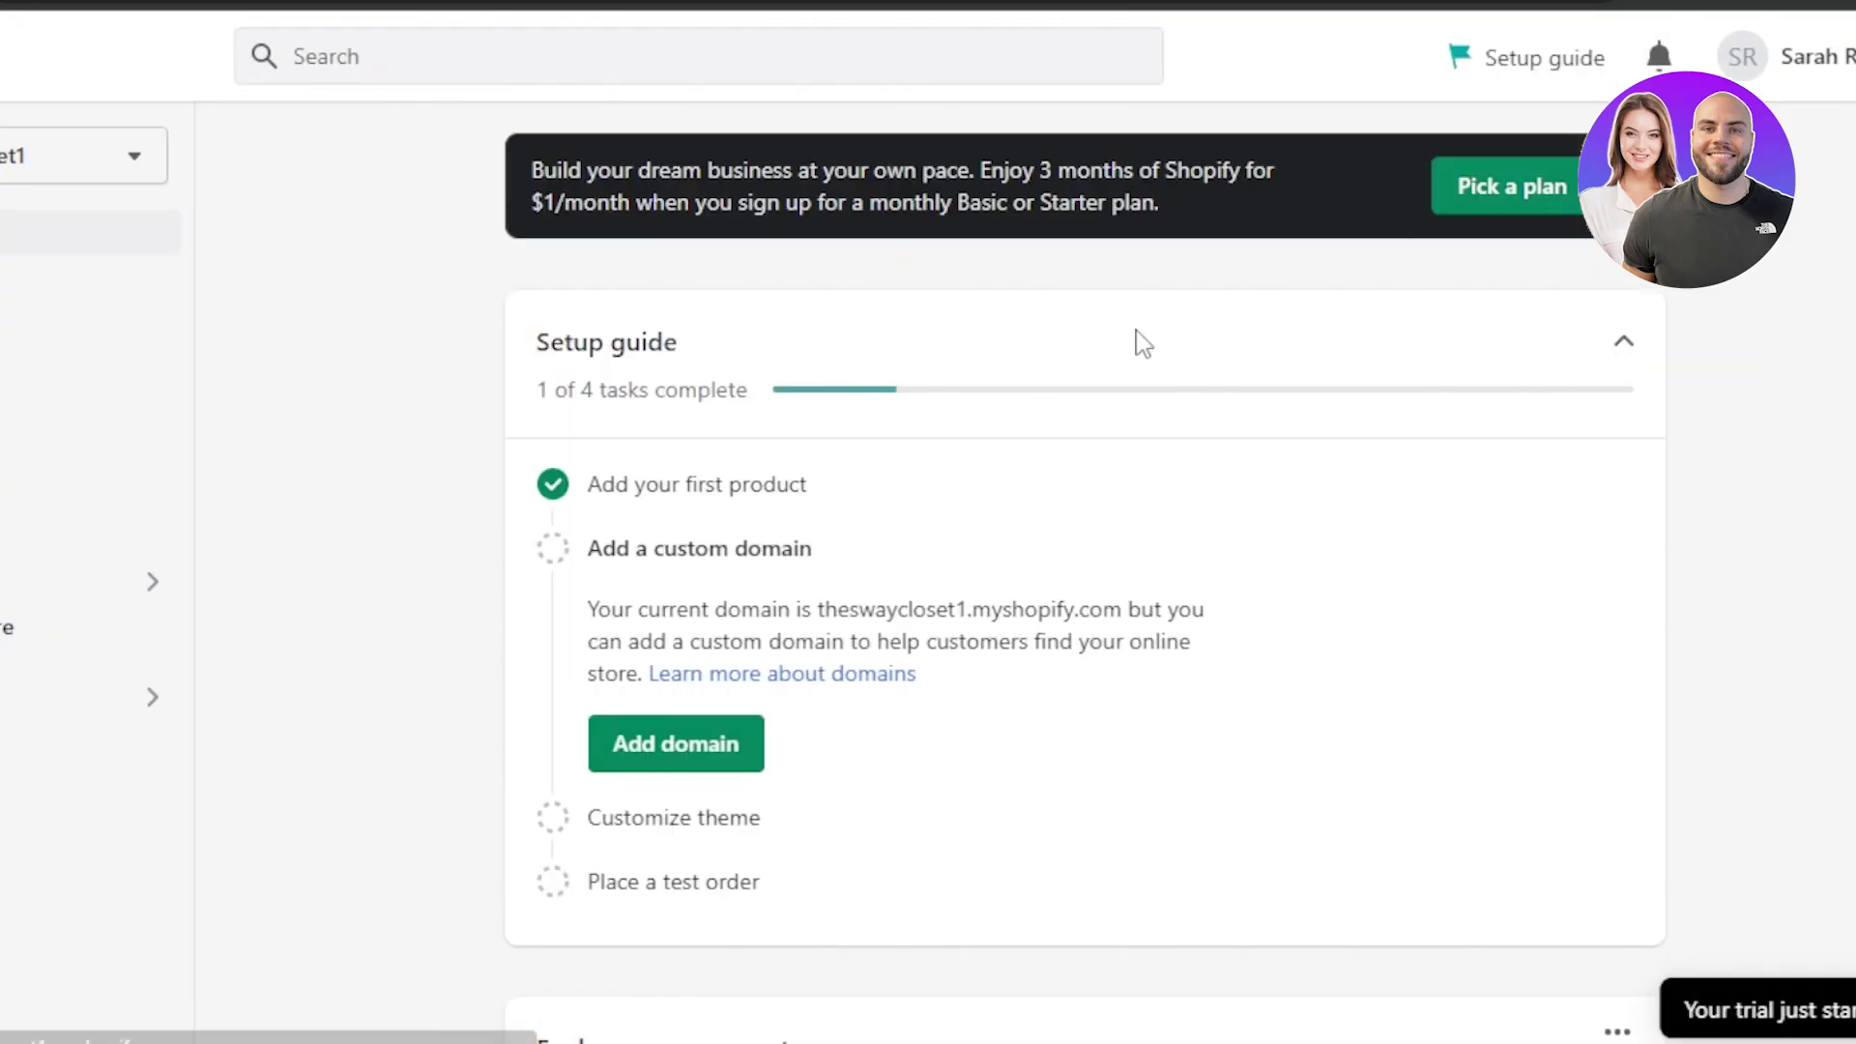
- From the Setup guide's Customize theme step, launch the editor for the Dawn theme
{"action": "left_click", "coordinate": [696, 820]}
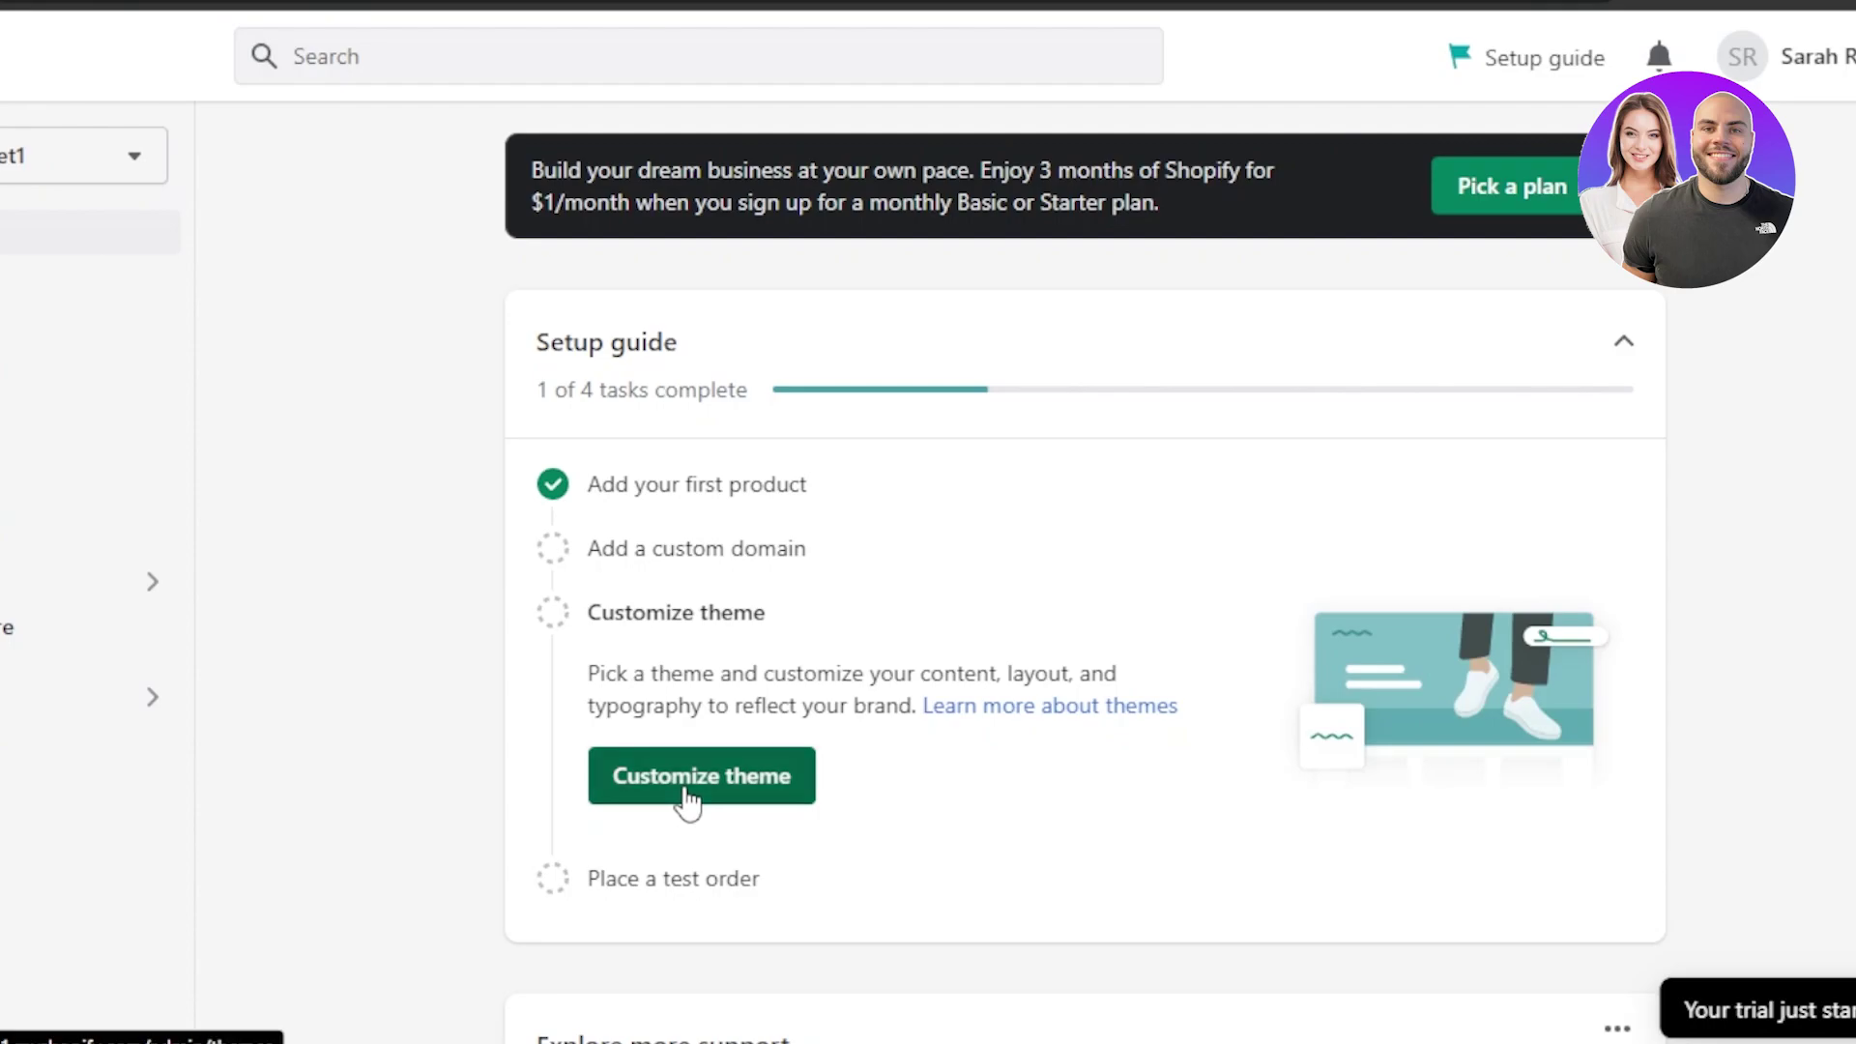
{"action": "left_click", "coordinate": [688, 795]}
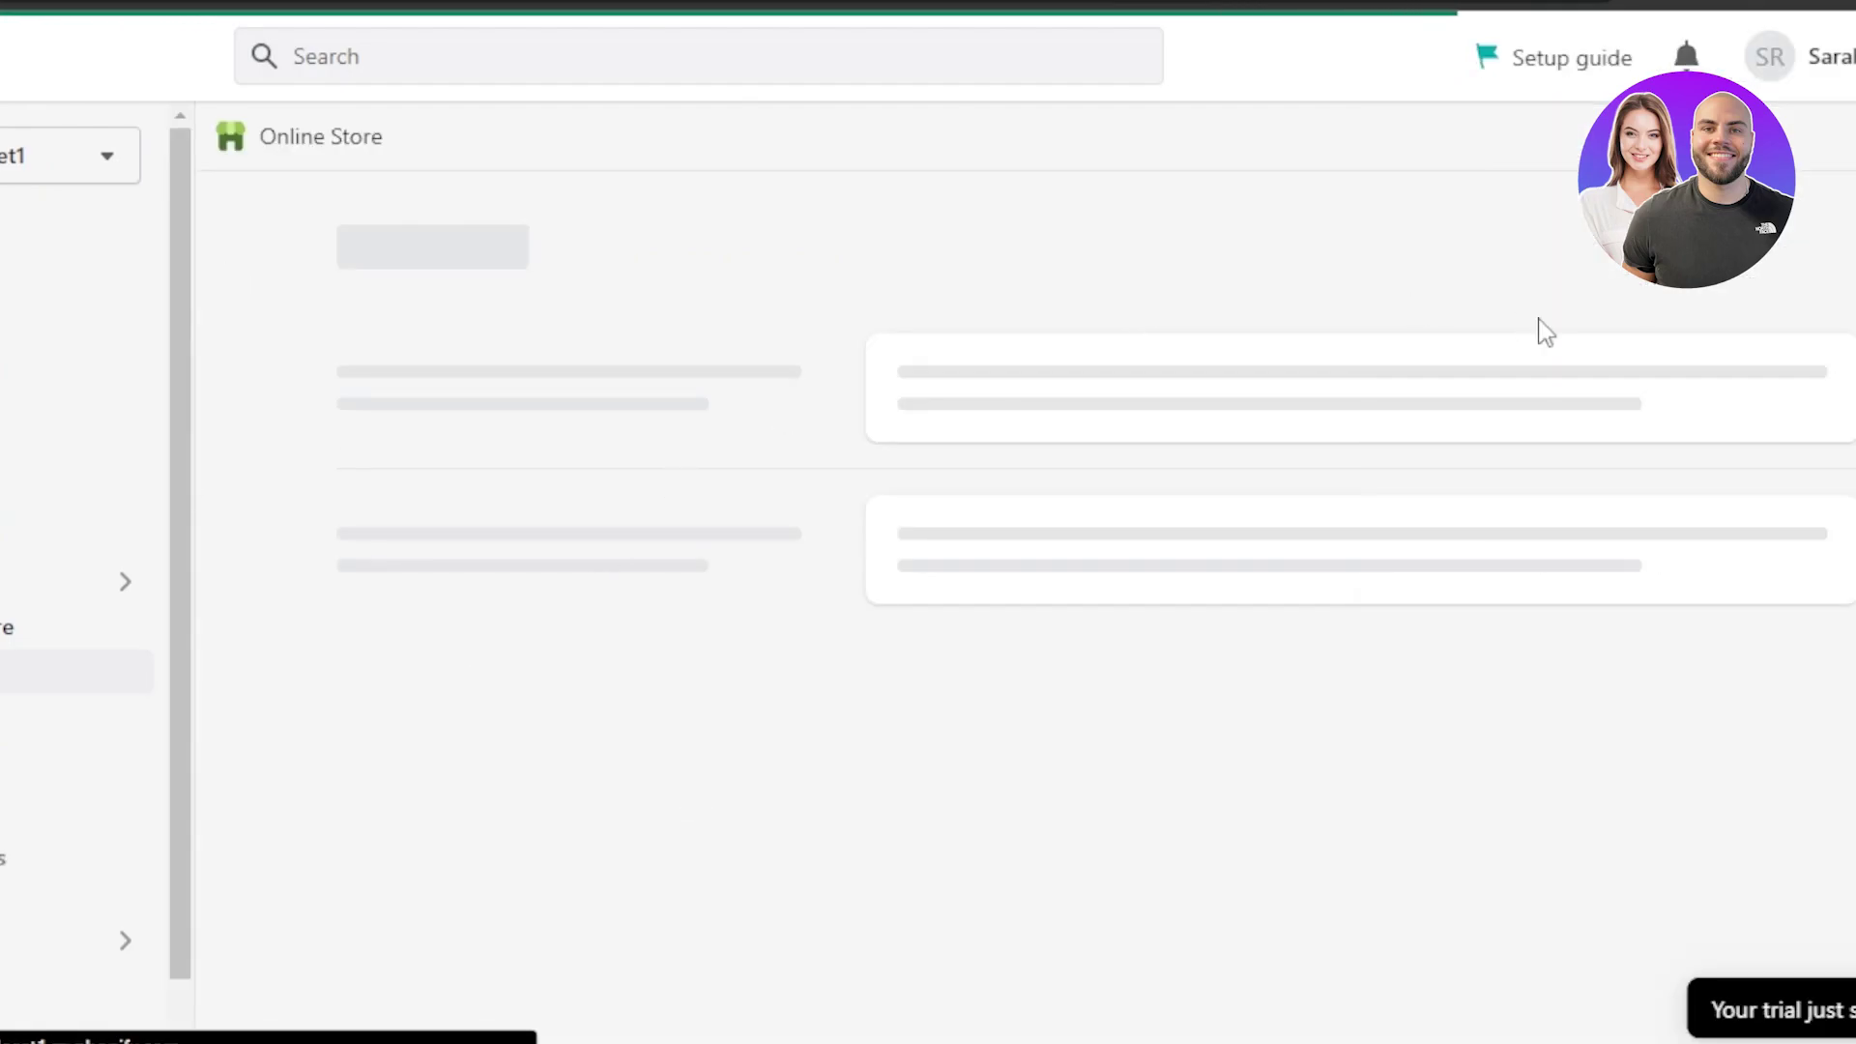
{"action": "scroll", "coordinate": [1085, 589], "scroll_direction": "down", "scroll_amount": 5}
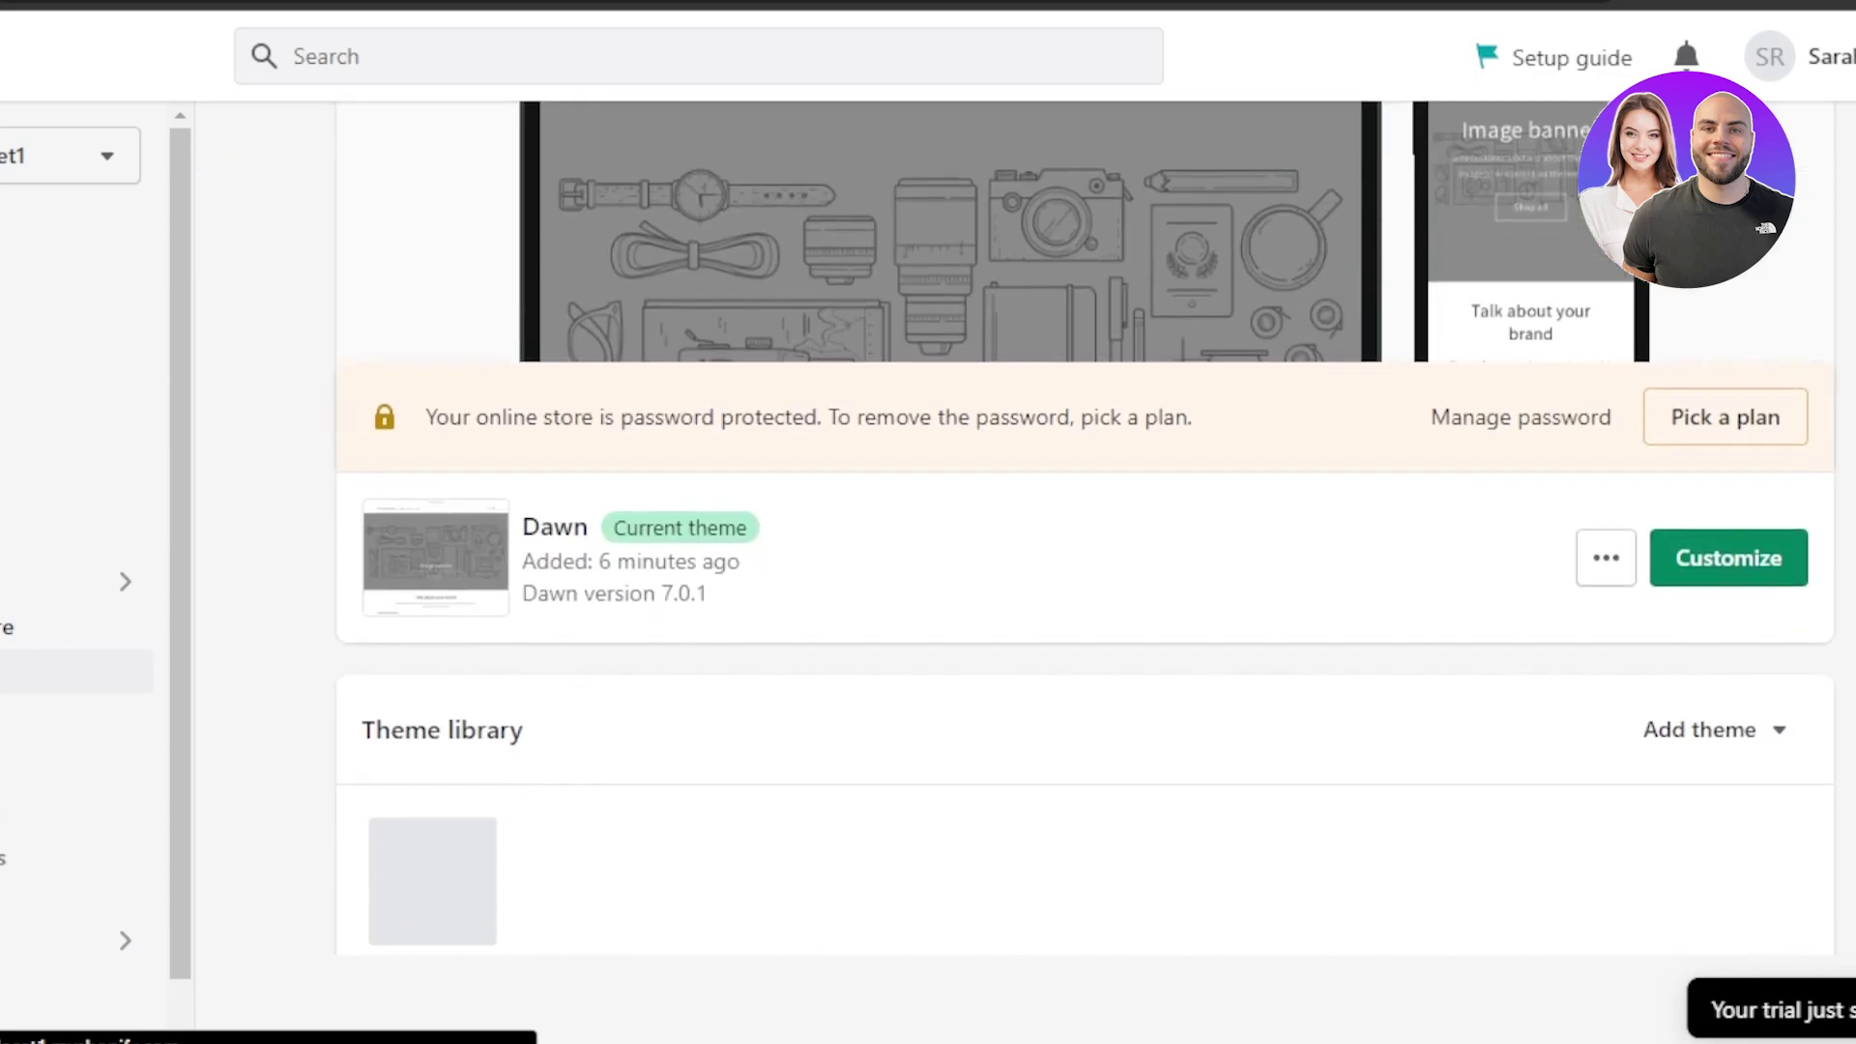
{"action": "left_click", "coordinate": [1728, 514]}
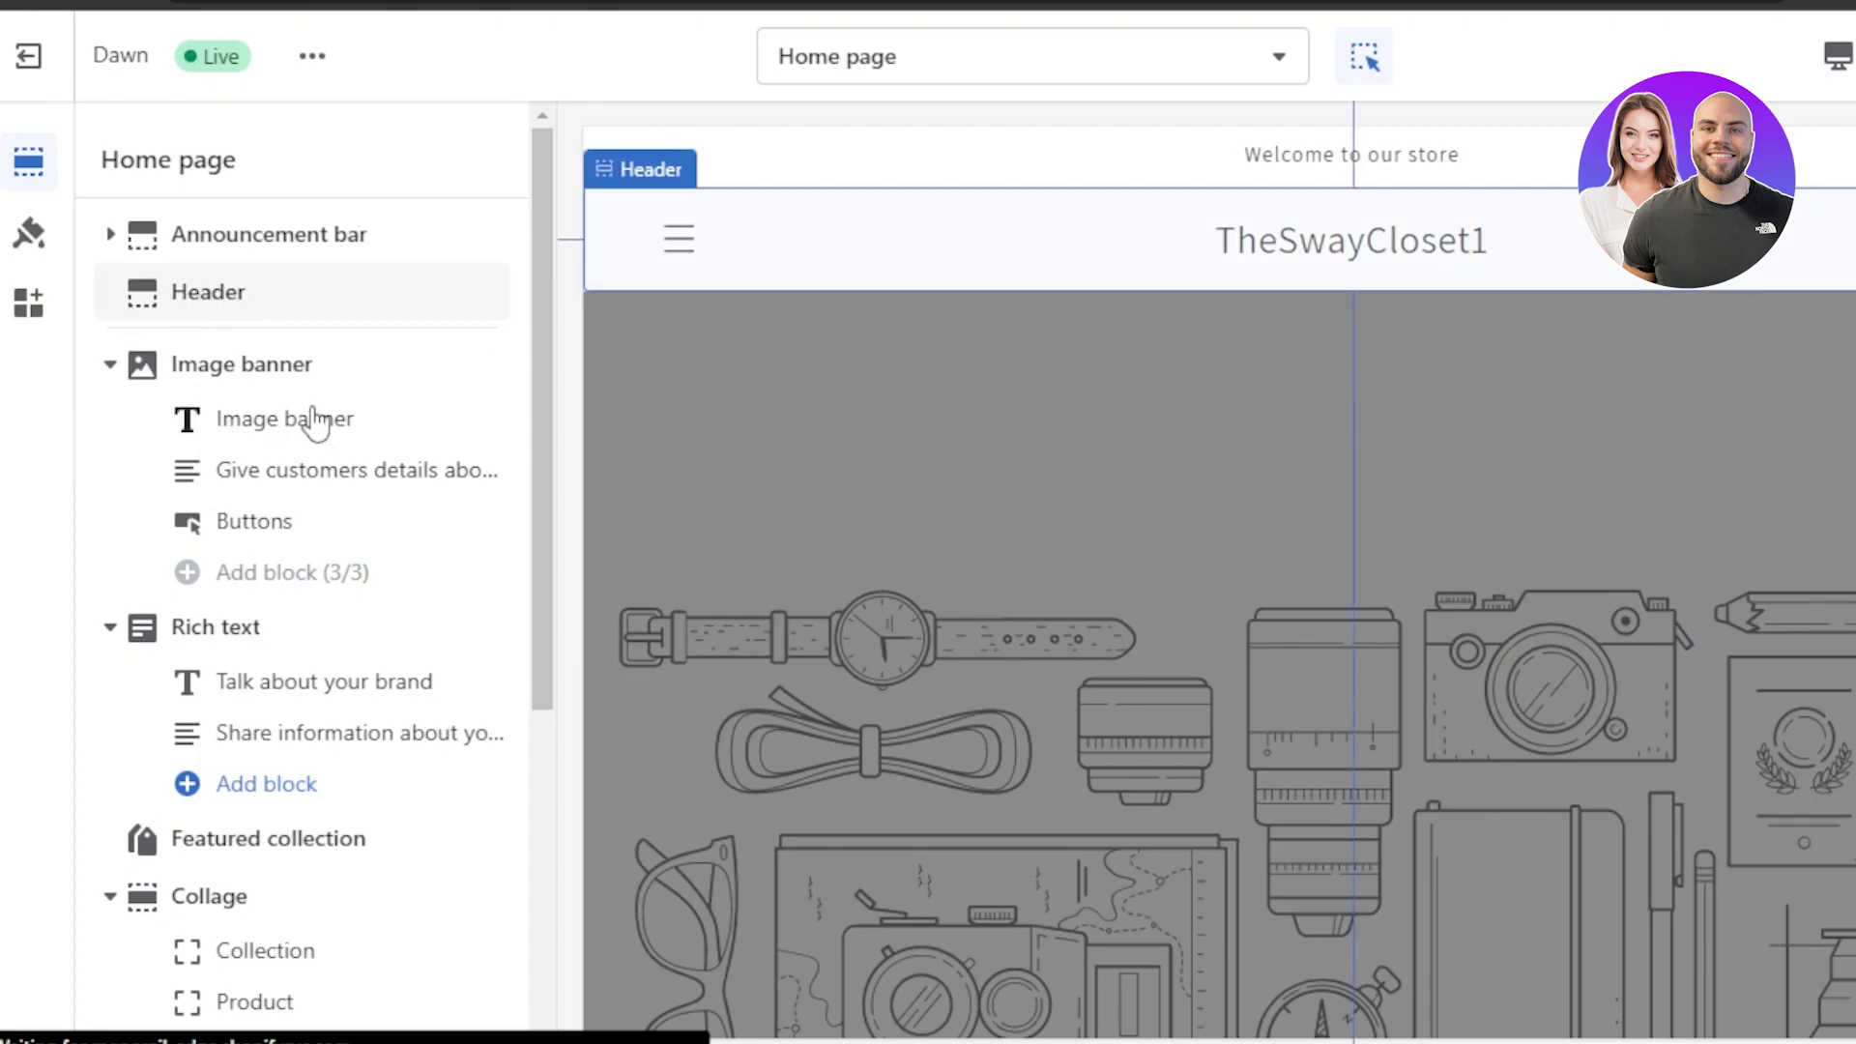
- Replace the Image banner picture with a photo of a woman among red berries
{"action": "left_click", "coordinate": [343, 368]}
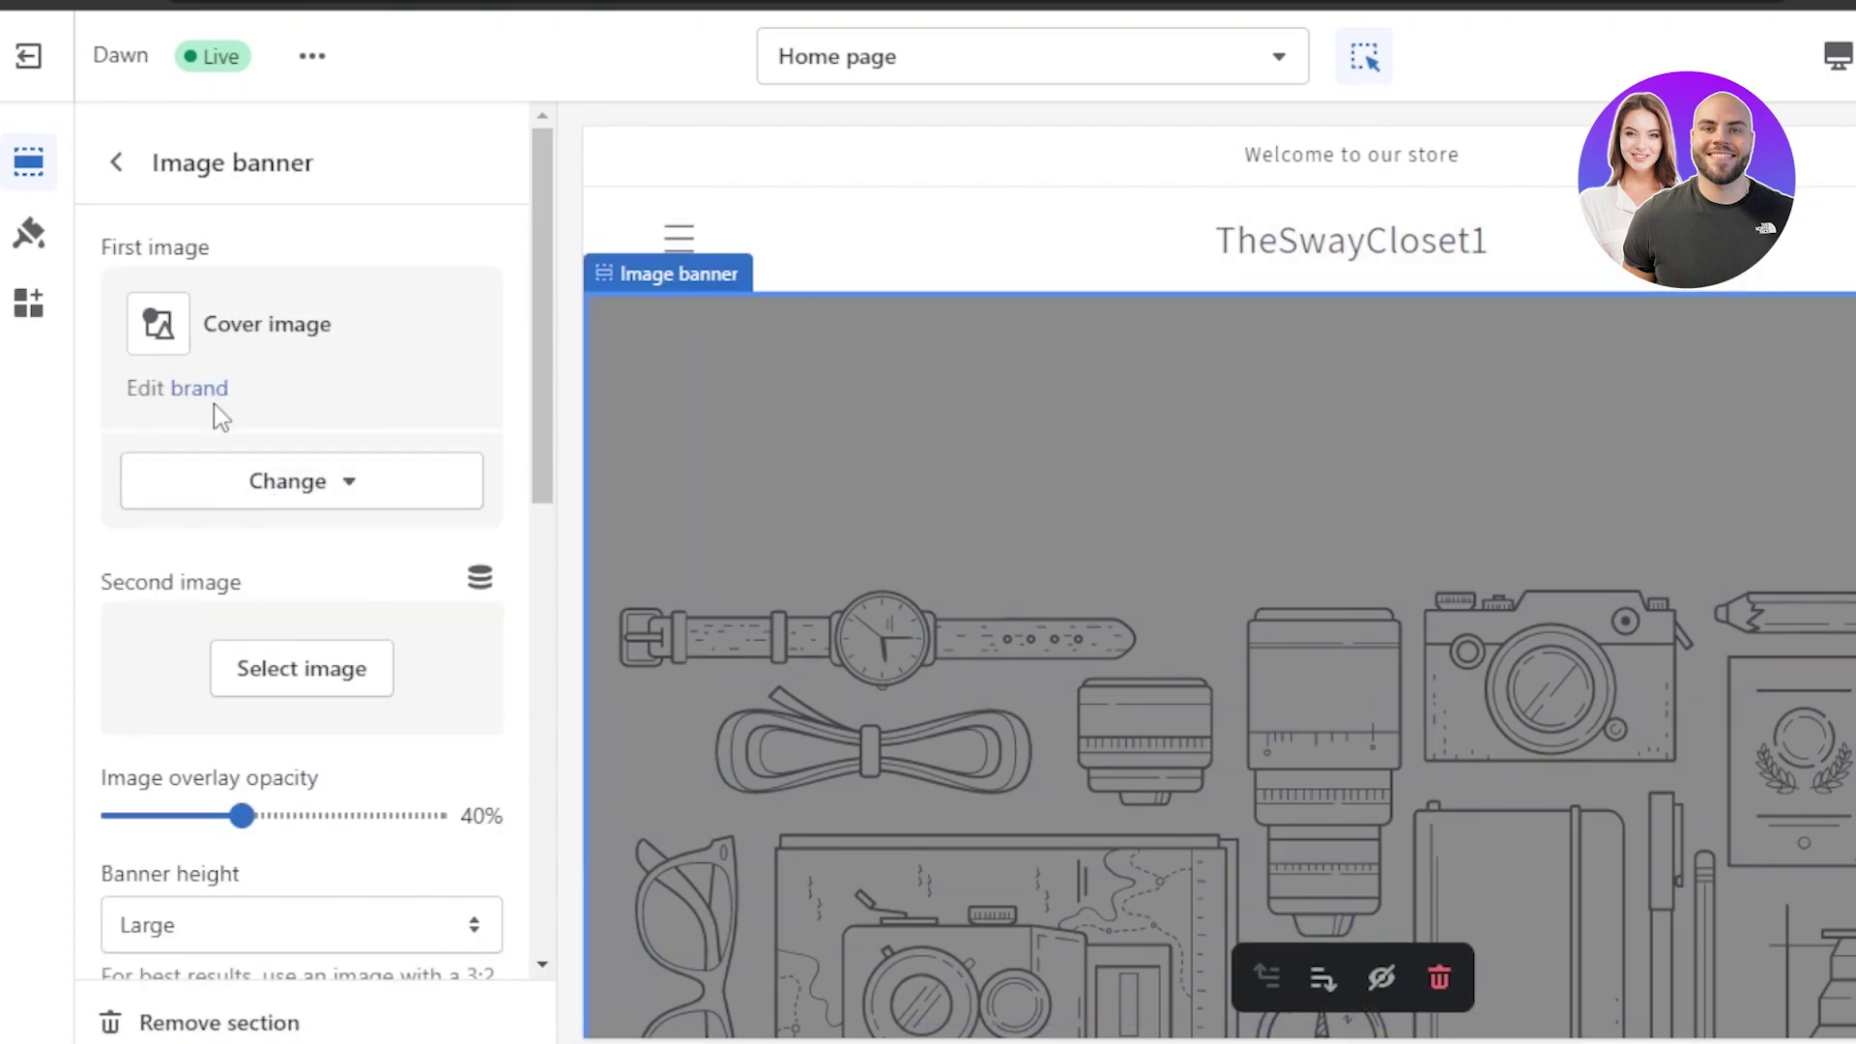
{"action": "left_click", "coordinate": [342, 498]}
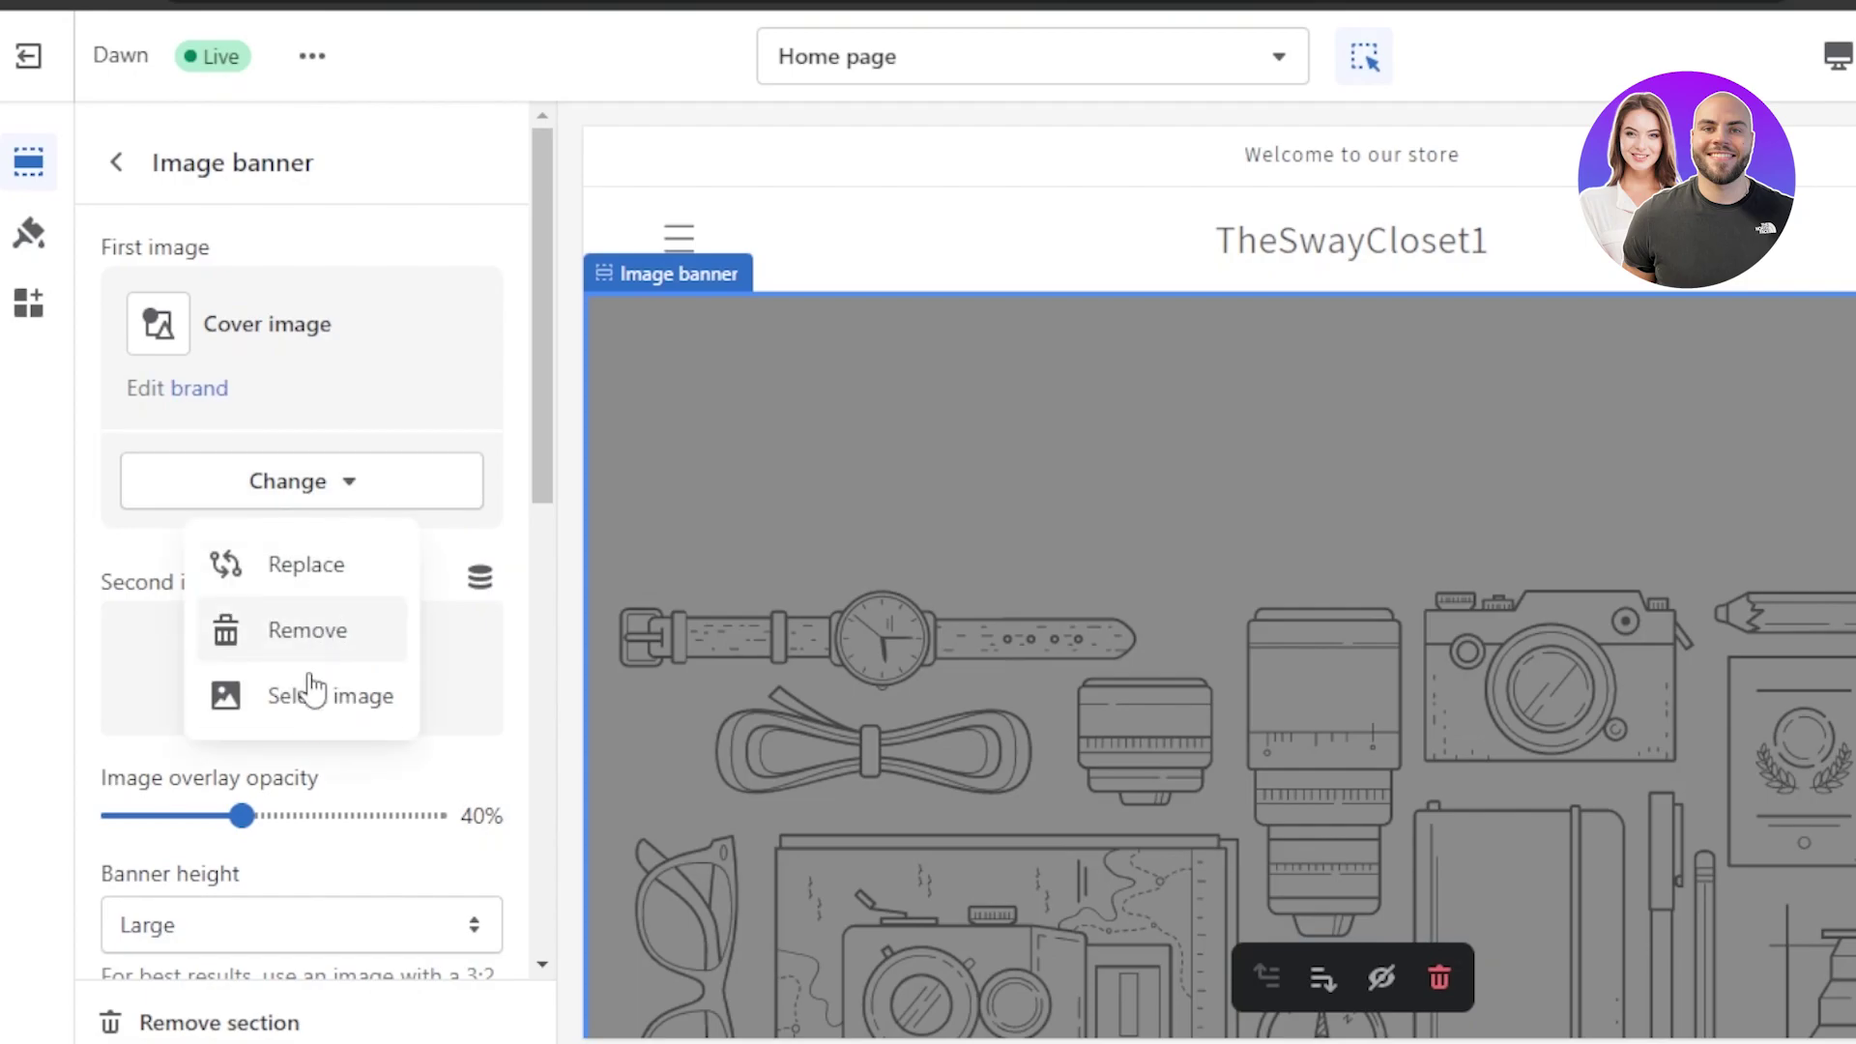
{"action": "left_click", "coordinate": [310, 713]}
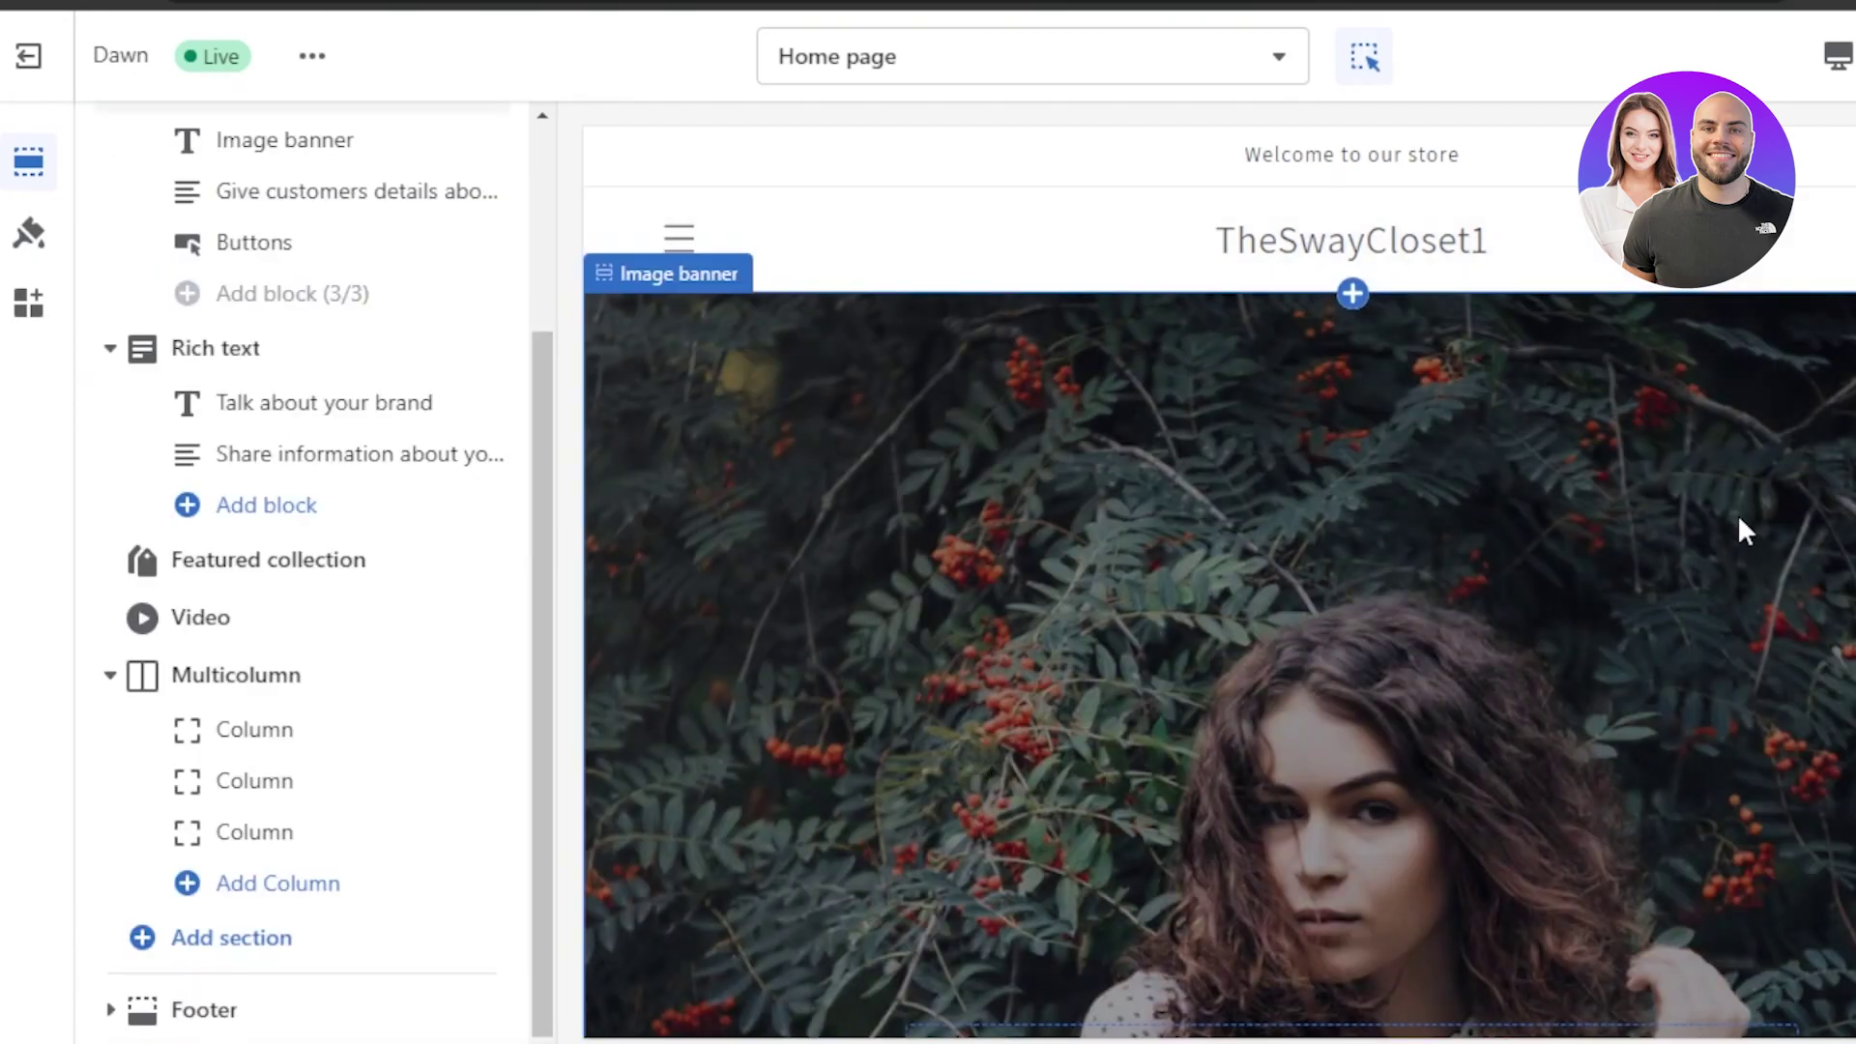
{"action": "scroll", "coordinate": [1219, 581], "scroll_direction": "down", "scroll_amount": 5}
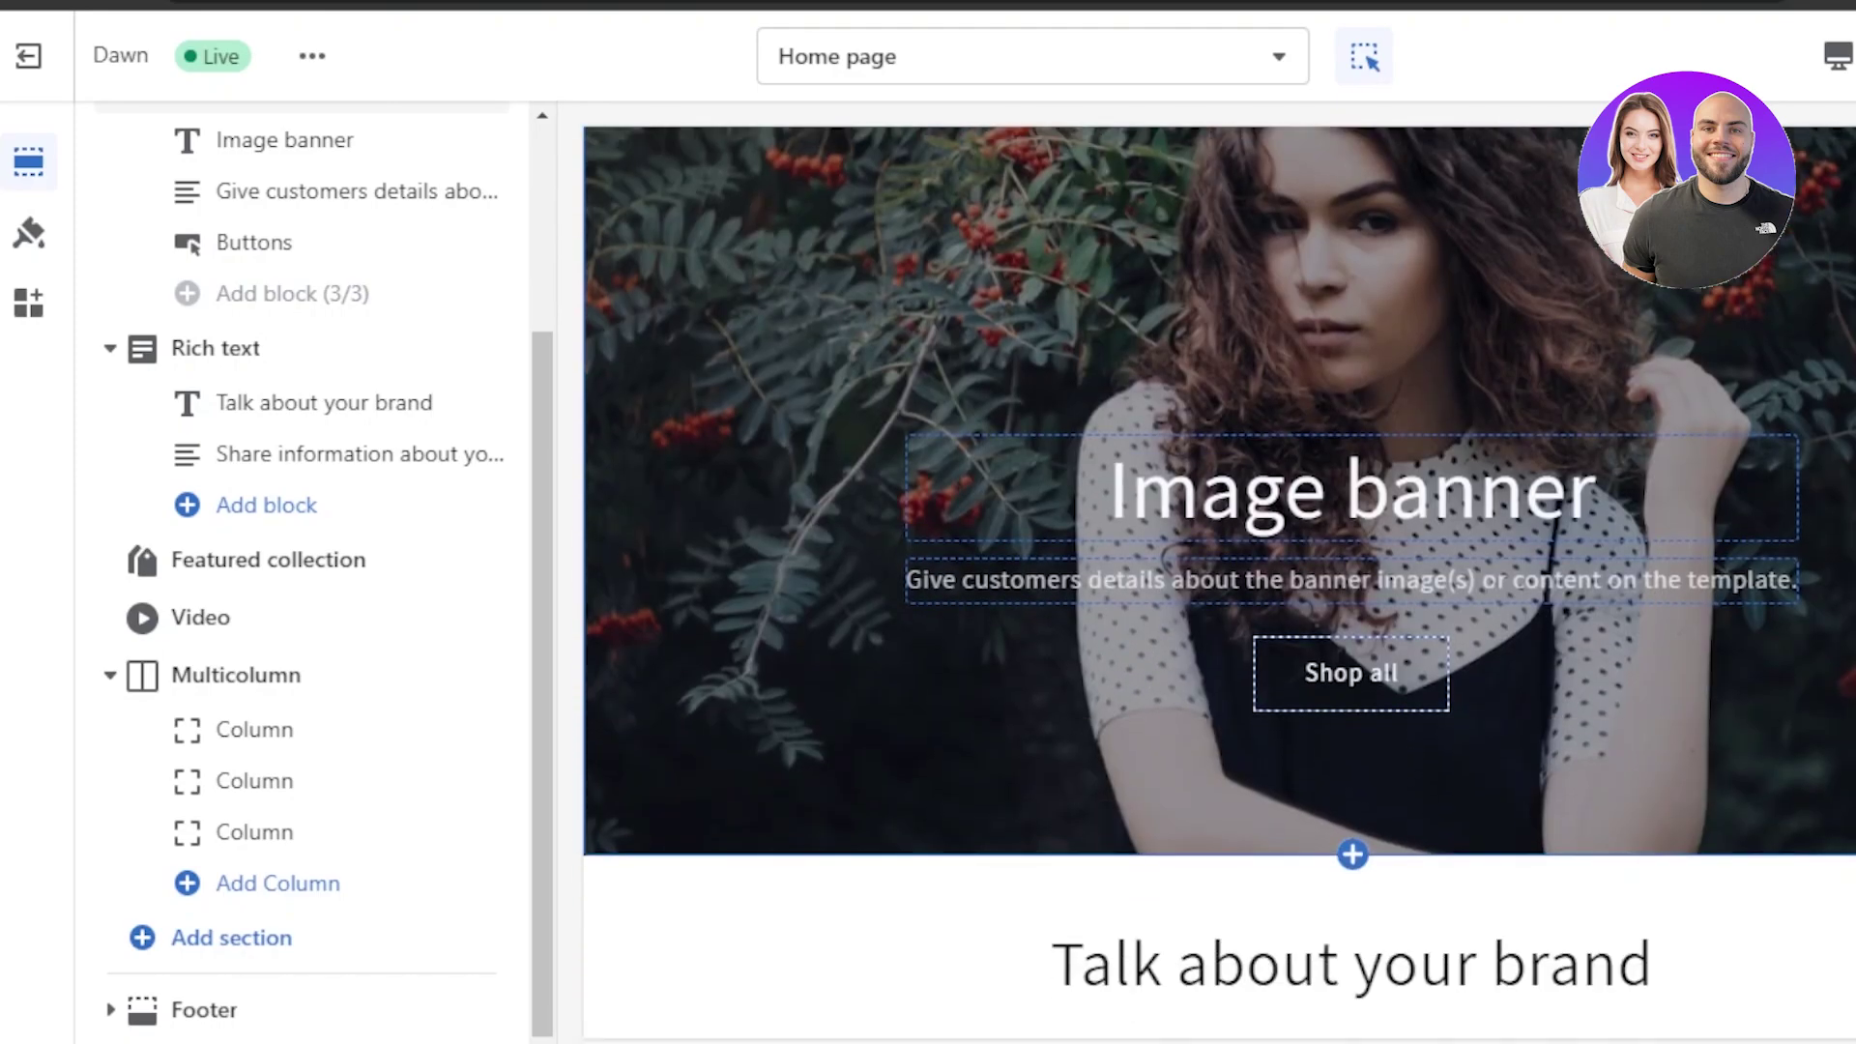
{"action": "scroll", "coordinate": [1219, 580], "scroll_direction": "up", "scroll_amount": 5}
{"action": "scroll", "coordinate": [1219, 580], "scroll_direction": "down", "scroll_amount": 3}
{"action": "scroll", "coordinate": [1464, 389], "scroll_direction": "down", "scroll_amount": 1}
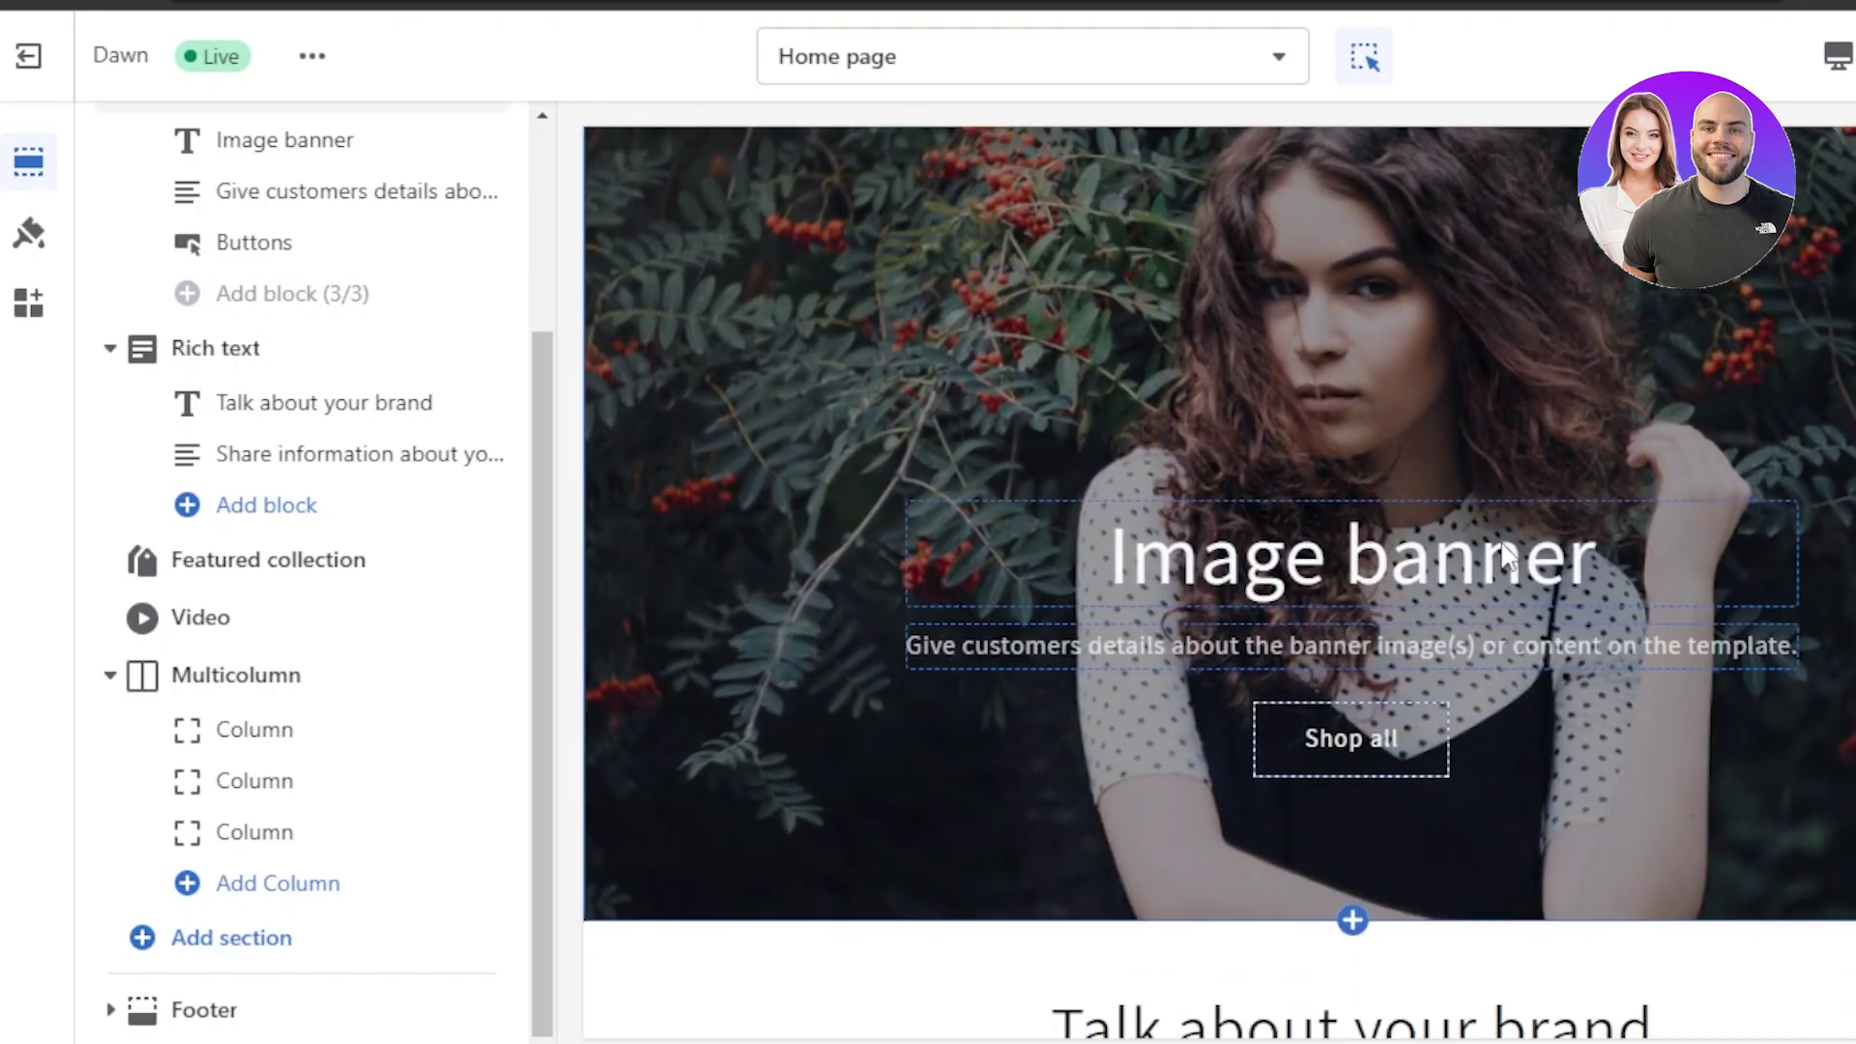
- Change the banner heading from 'Image banner' to THESWAYCLOSET
{"action": "left_click", "coordinate": [1609, 557]}
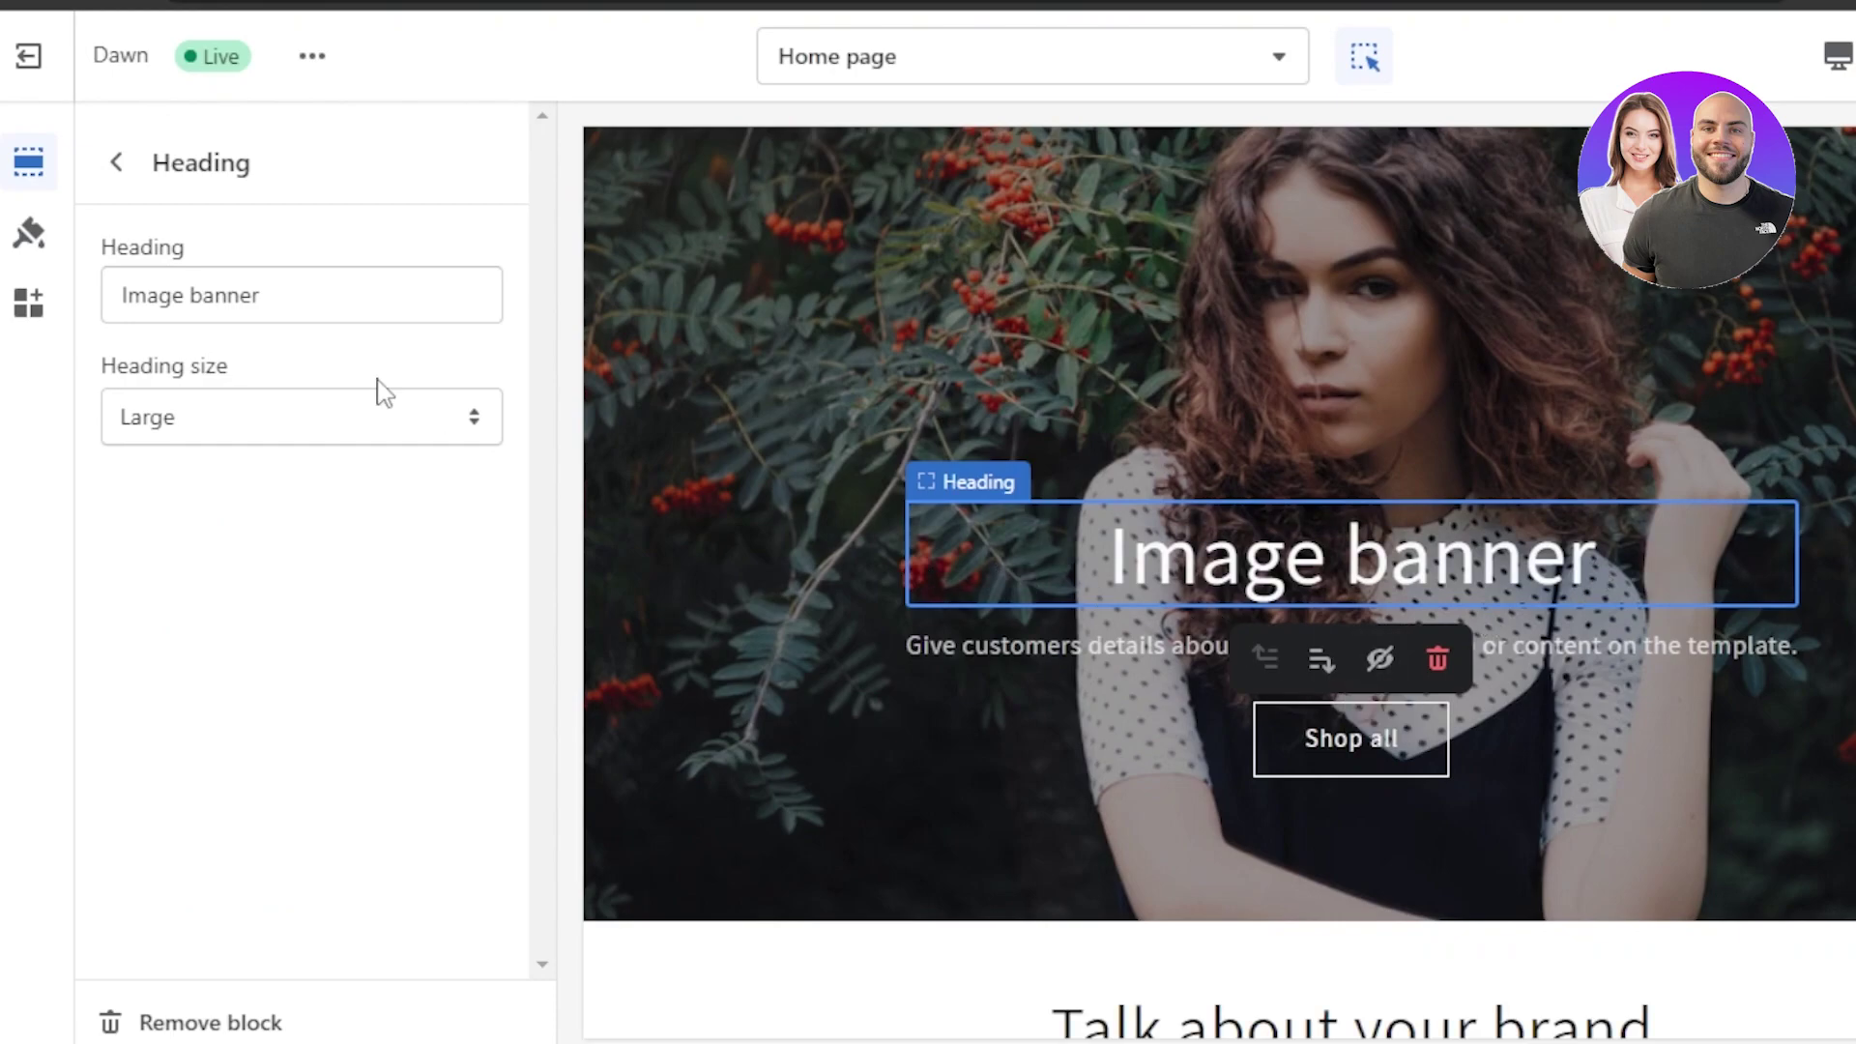
{"action": "left_click", "coordinate": [312, 297]}
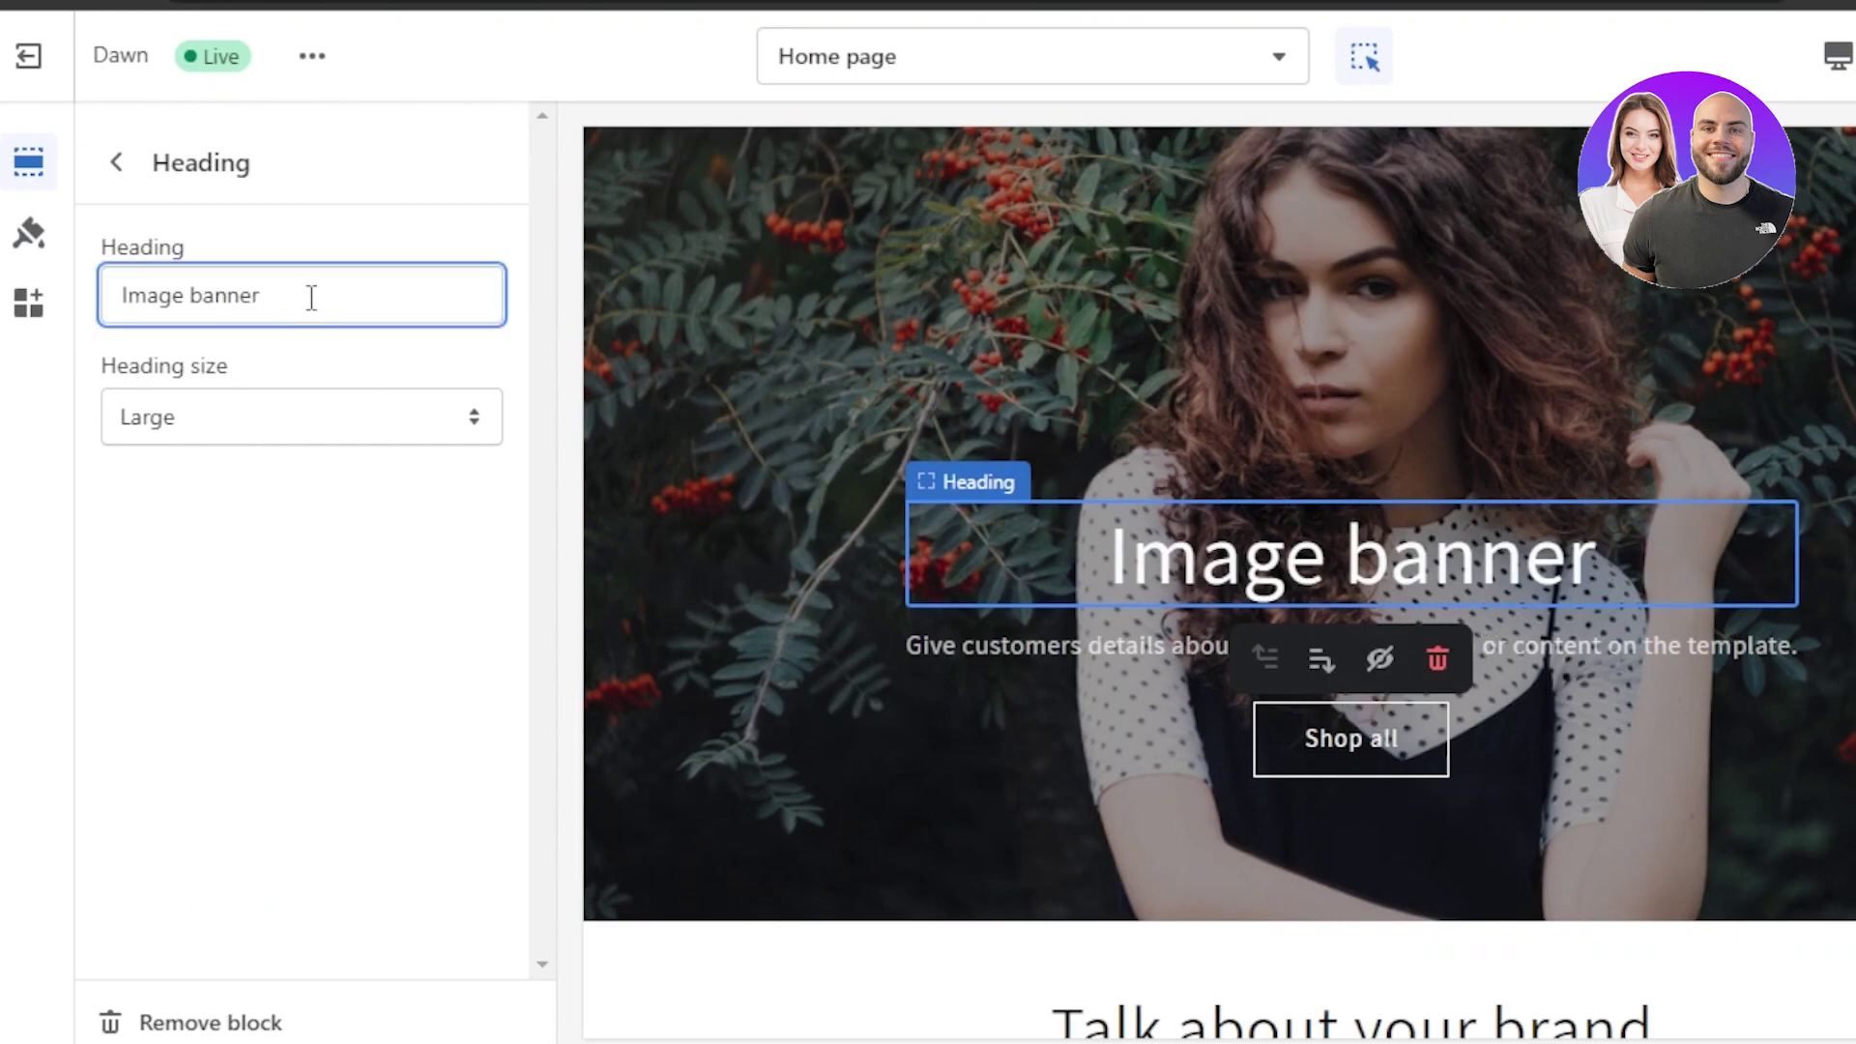
{"action": "key", "text": "BackSpace"}
{"action": "key", "text": "BackSpace"}
{"action": "key", "text": "BackSpace"}
{"action": "key", "text": "BackSpace"}
{"action": "key", "text": "BackSpace"}
{"action": "key", "text": "BackSpace"}
{"action": "key", "text": "BackSpace"}
{"action": "key", "text": "BackSpace"}
{"action": "key", "text": "BackSpace"}
{"action": "key", "text": "BackSpace"}
{"action": "key", "text": "BackSpace"}
{"action": "key", "text": "BackSpace"}
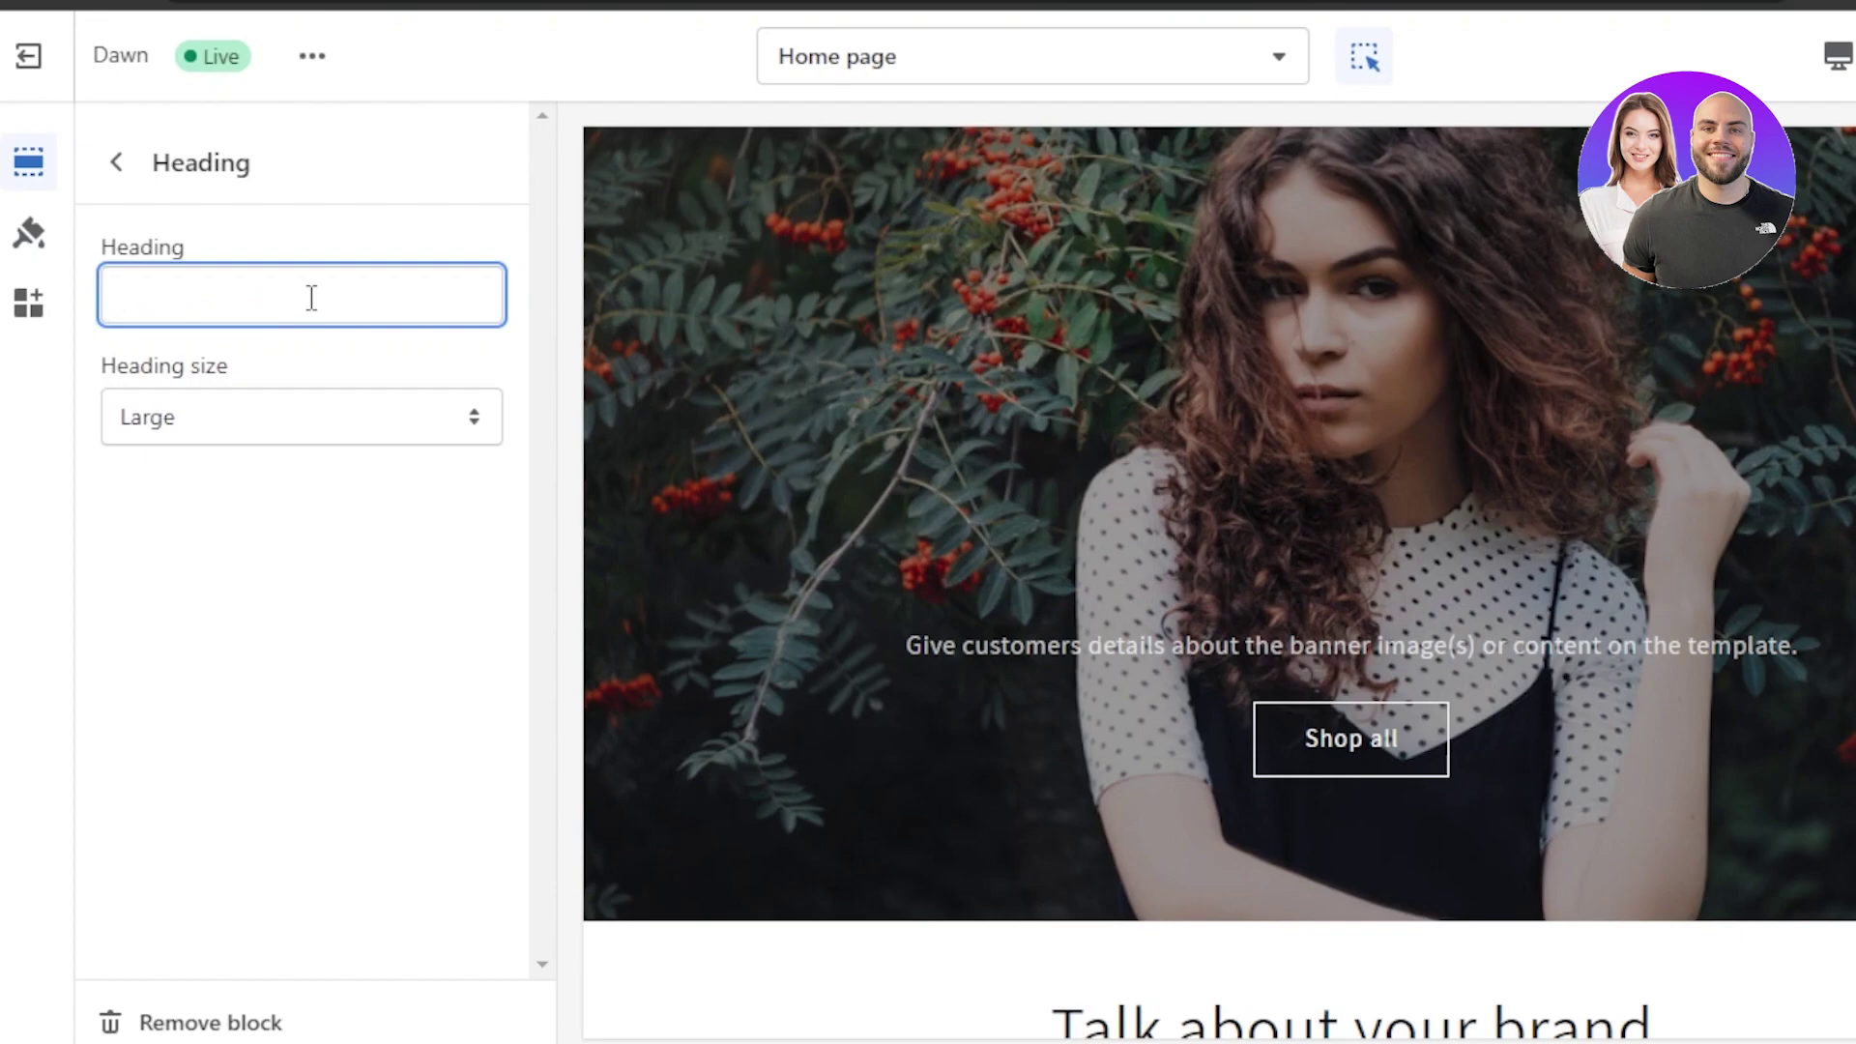
{"action": "type", "text": "THESWAYCLOSET"}
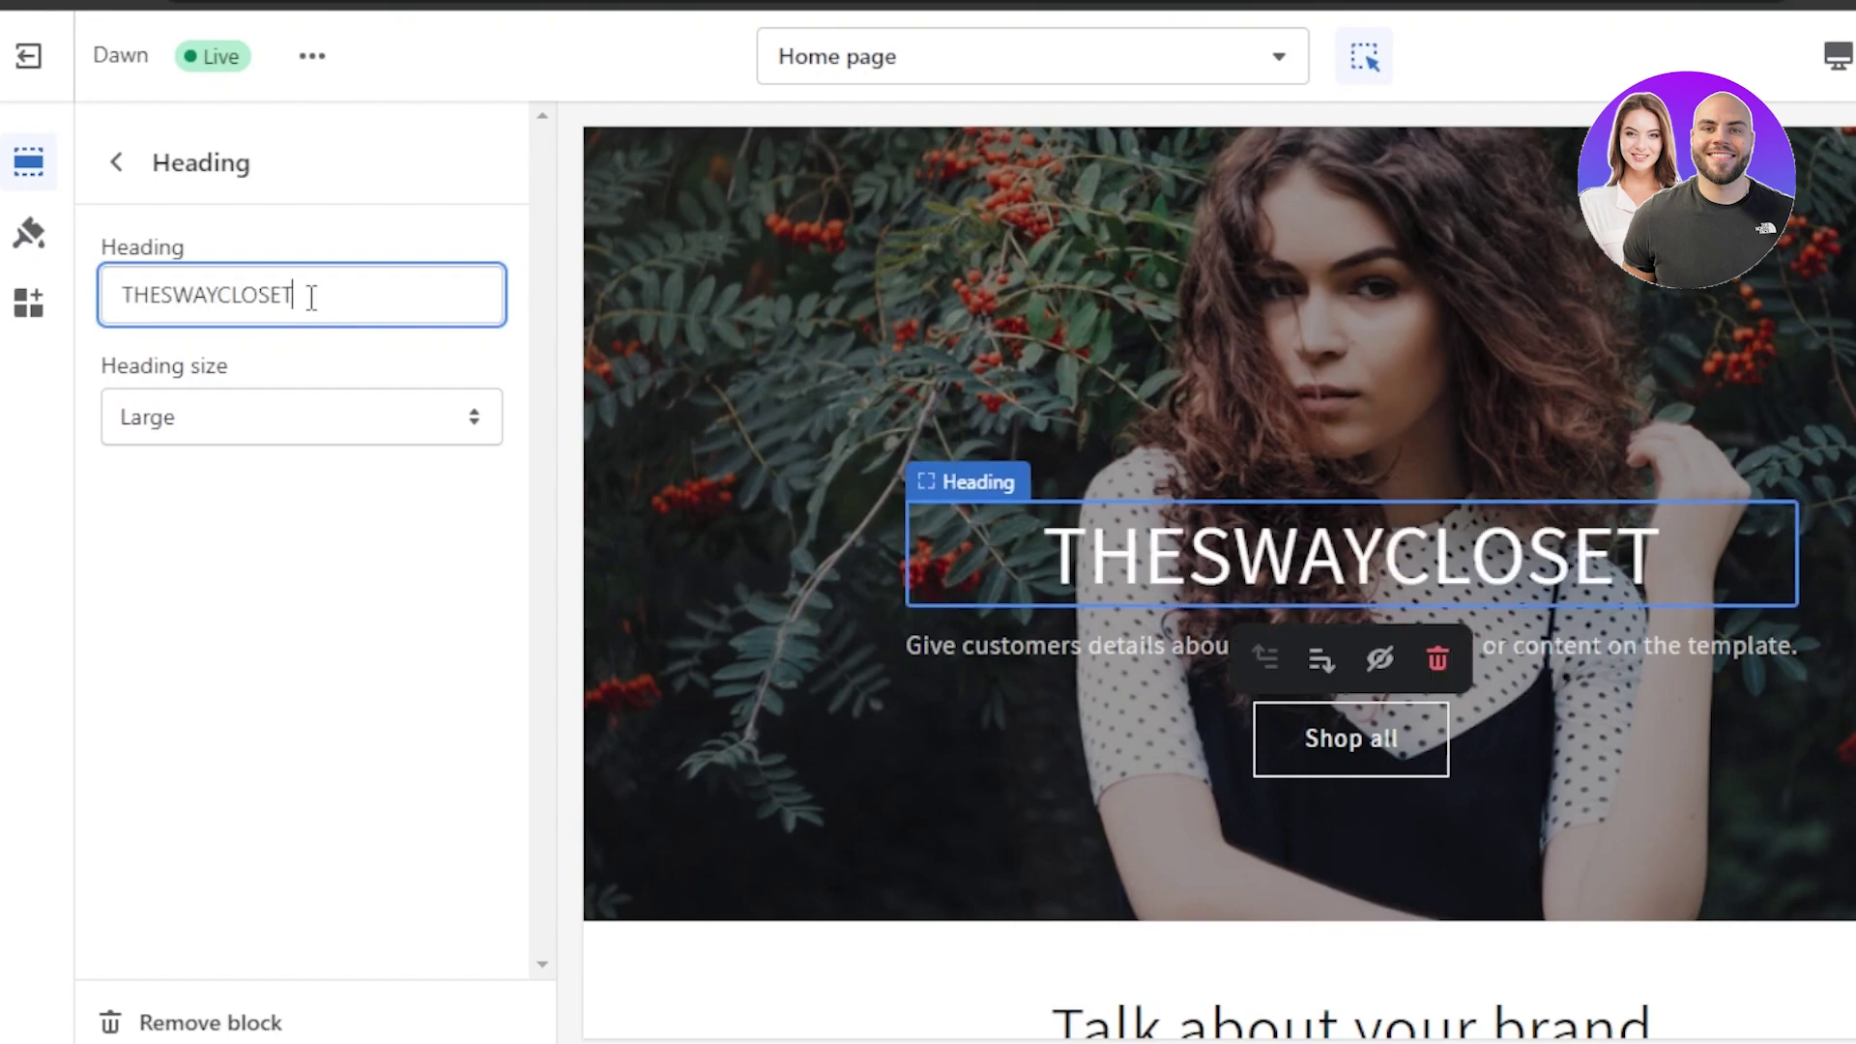
{"action": "left_click", "coordinate": [116, 163]}
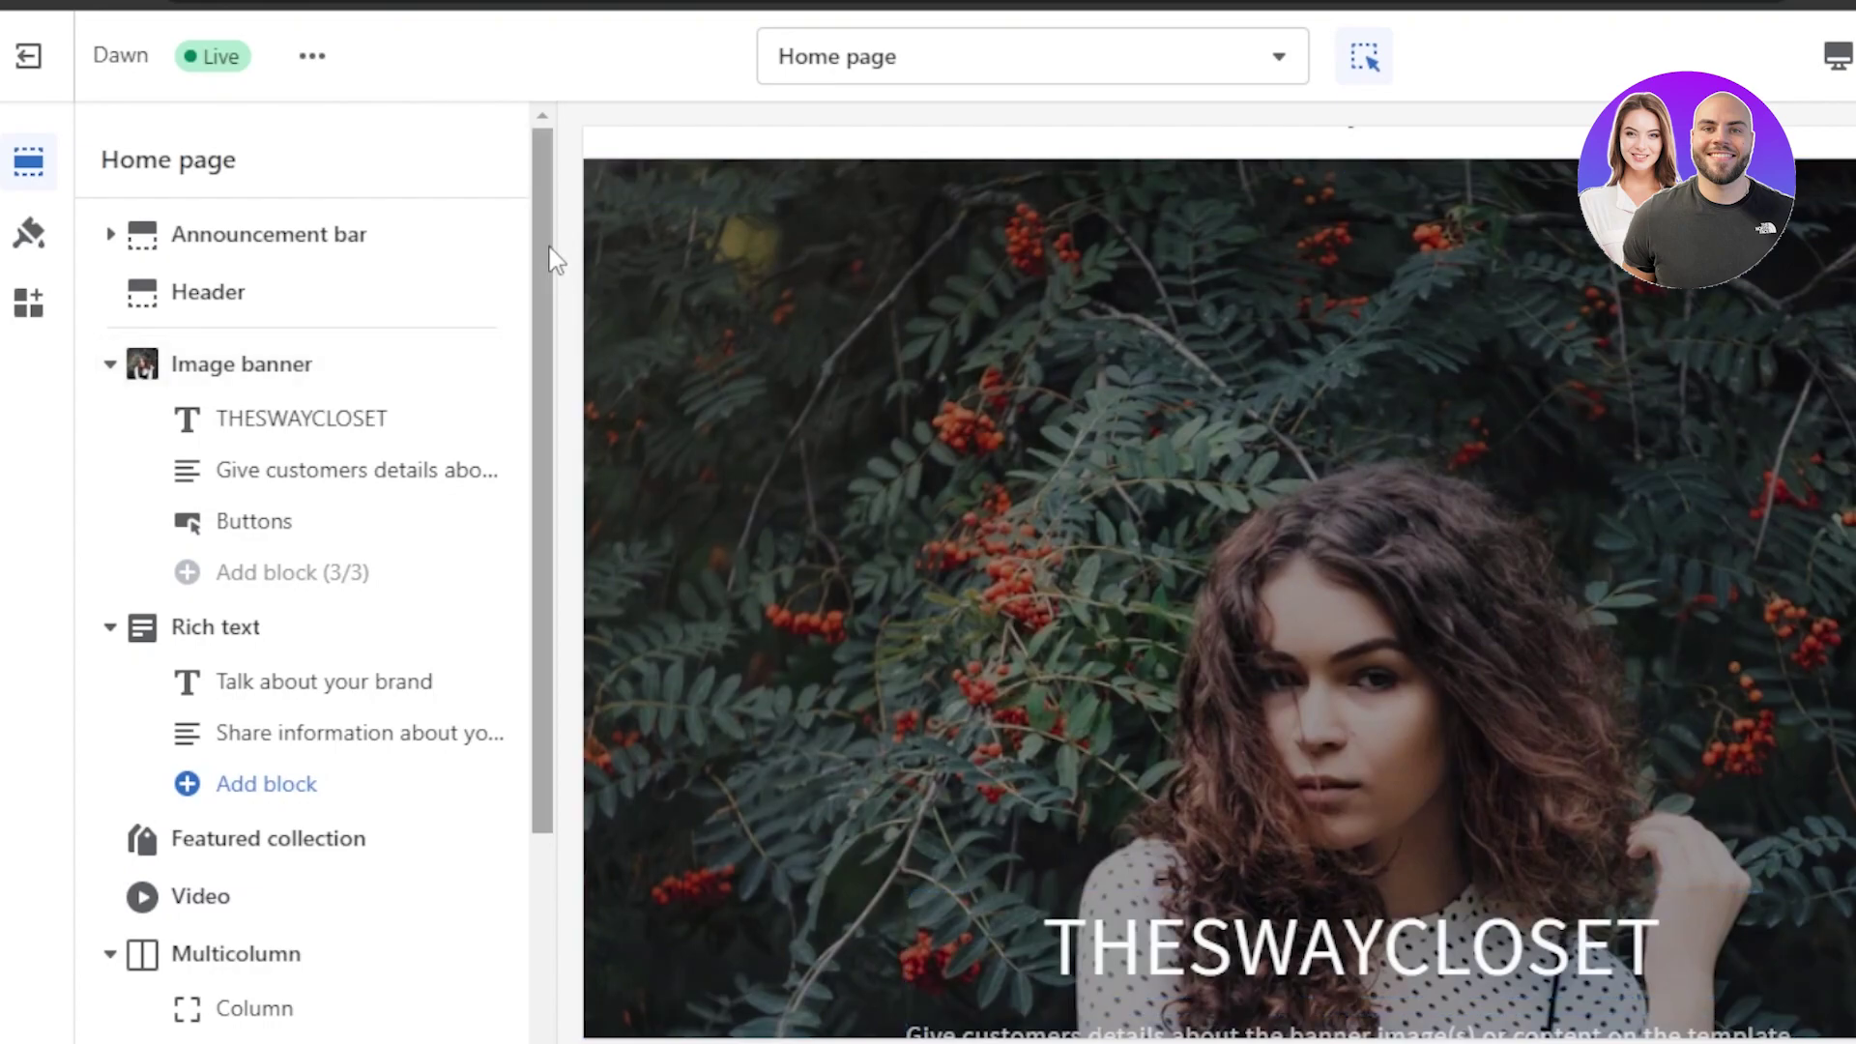
{"action": "left_click_drag", "start_coordinate": [551, 258], "coordinate": [554, 347]}
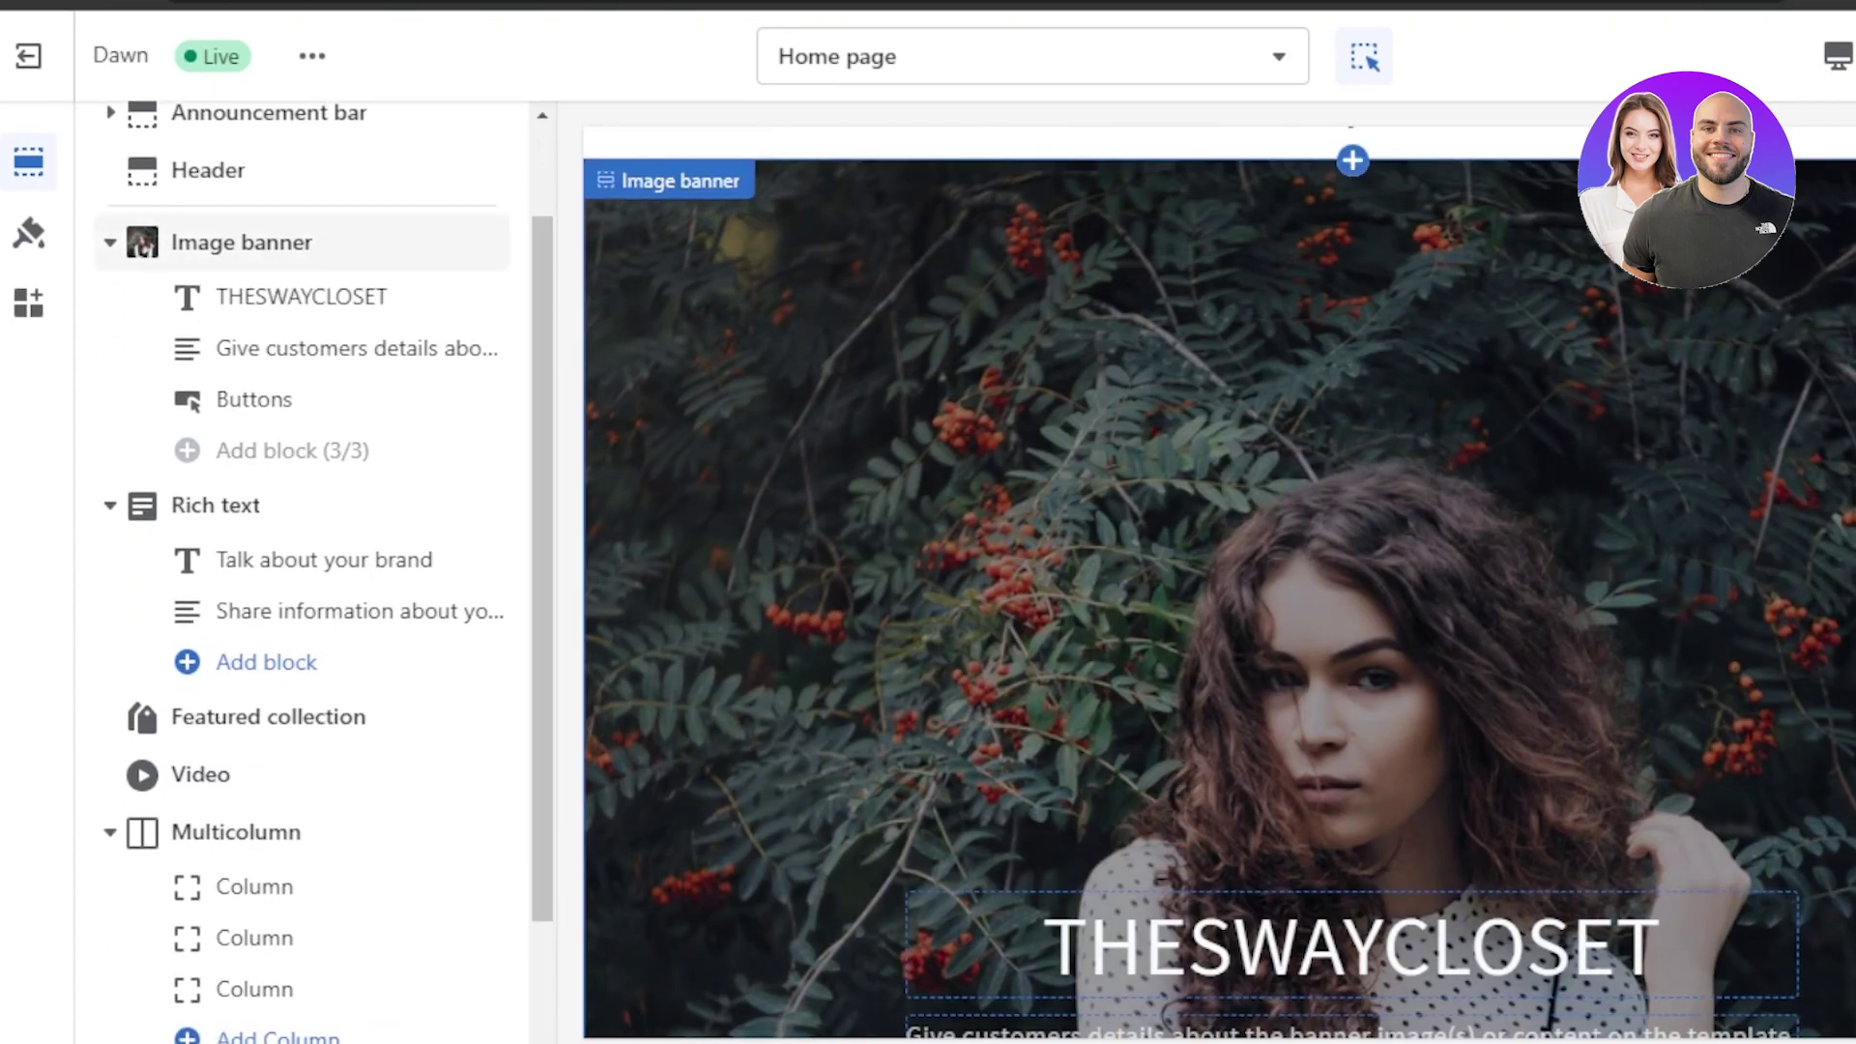
{"action": "scroll", "coordinate": [1218, 580], "scroll_direction": "down", "scroll_amount": 10}
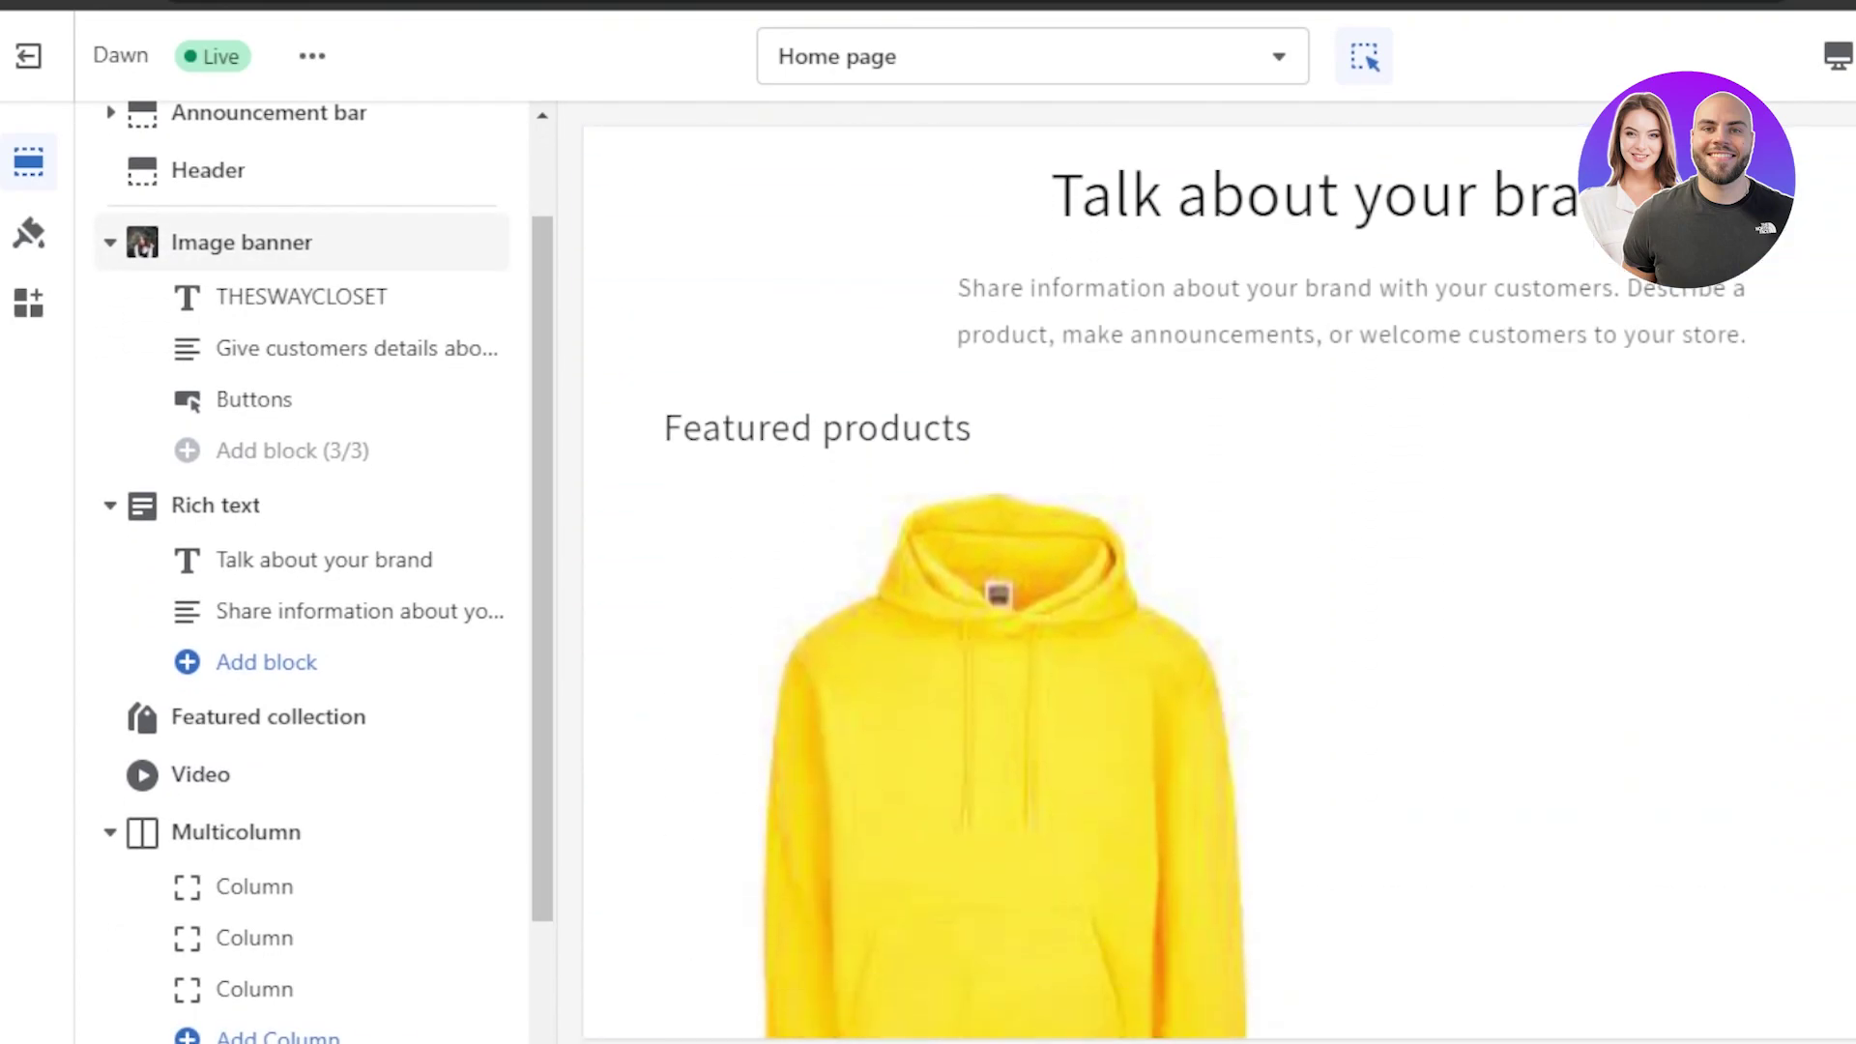
{"action": "scroll", "coordinate": [948, 682], "scroll_direction": "down", "scroll_amount": 5}
{"action": "scroll", "coordinate": [948, 683], "scroll_direction": "up", "scroll_amount": 3}
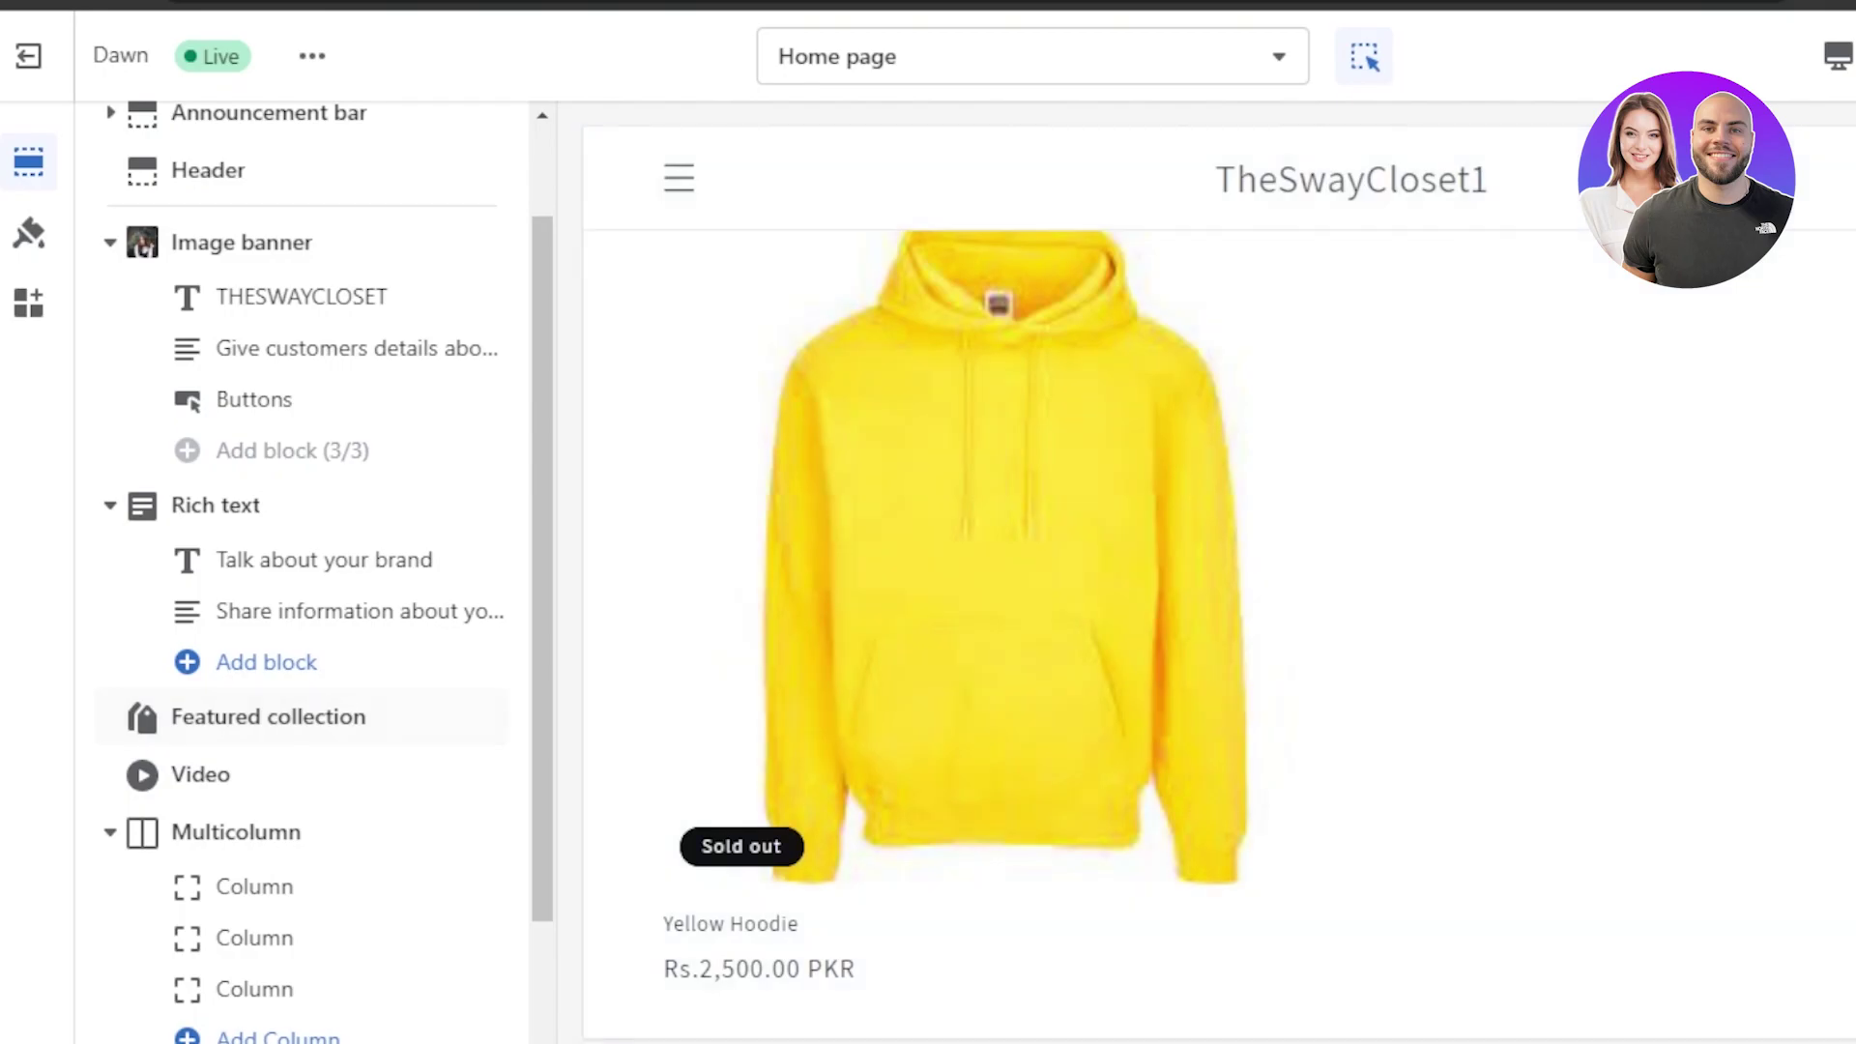
{"action": "scroll", "coordinate": [1219, 581], "scroll_direction": "down", "scroll_amount": 10}
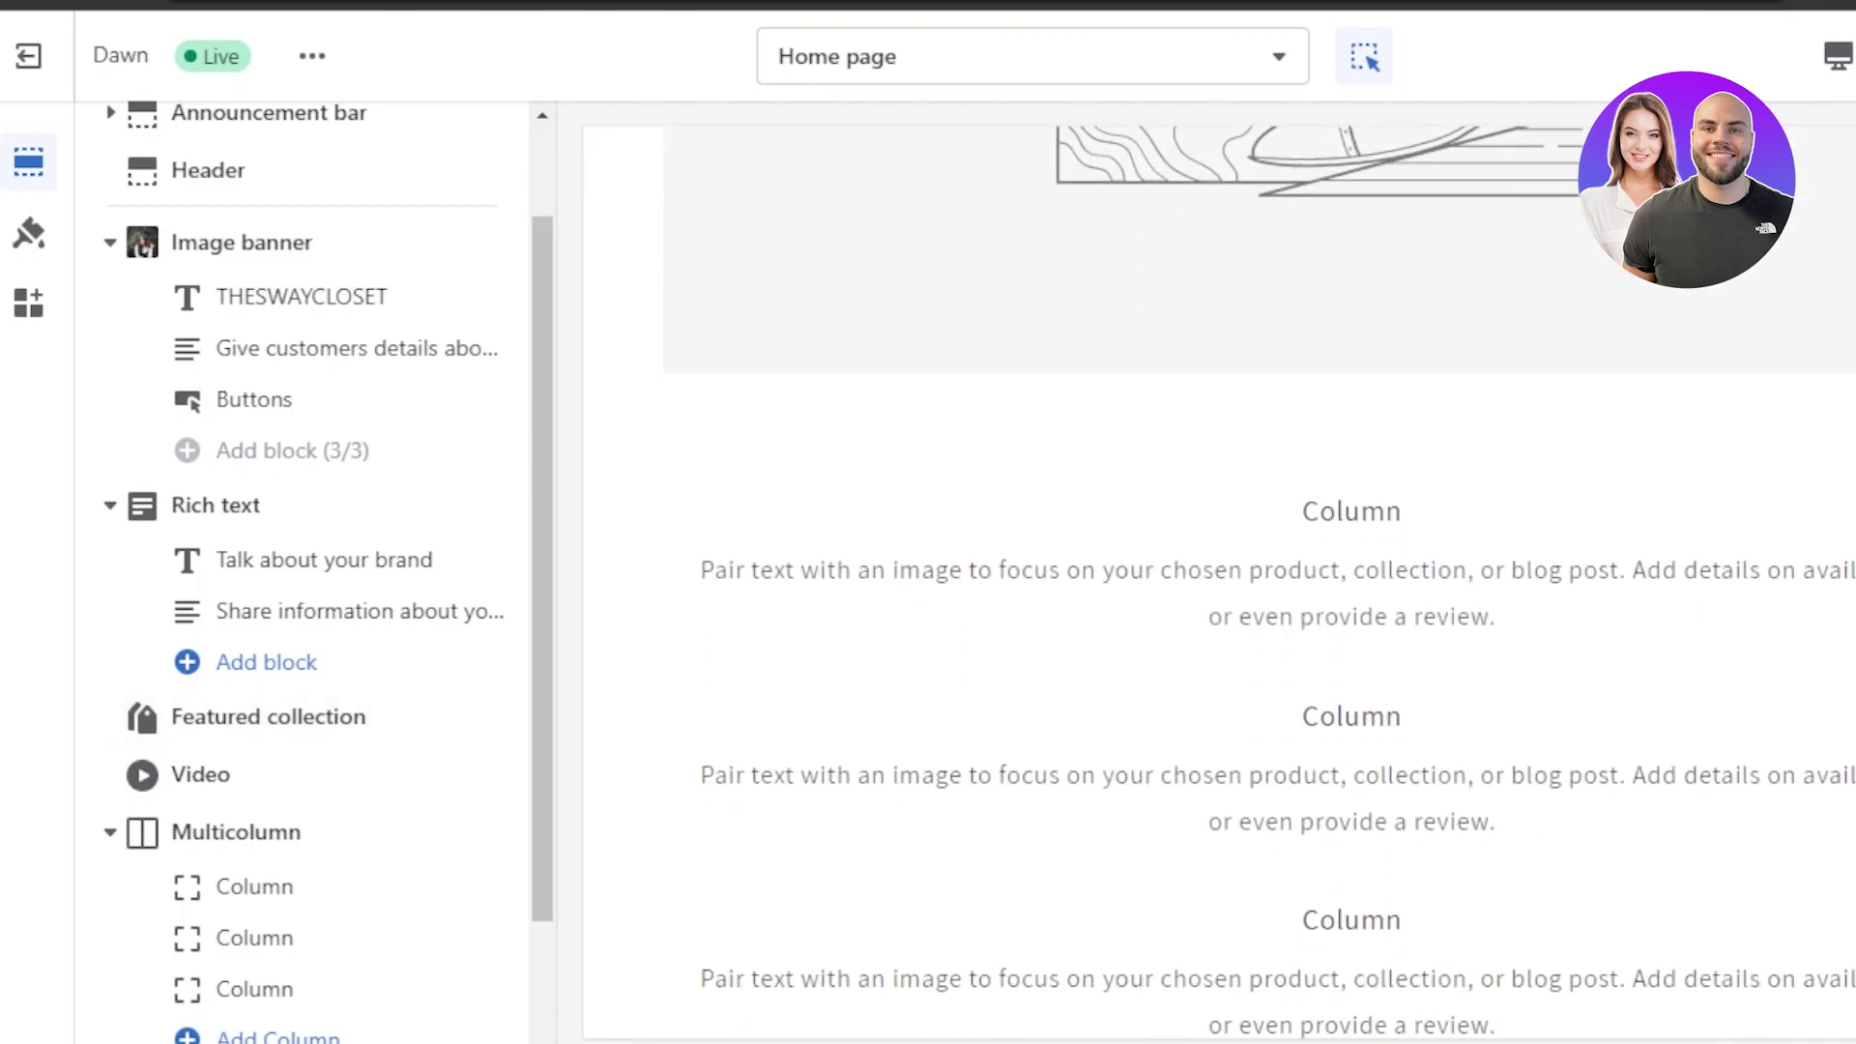
{"action": "scroll", "coordinate": [773, 715], "scroll_direction": "down", "scroll_amount": 4}
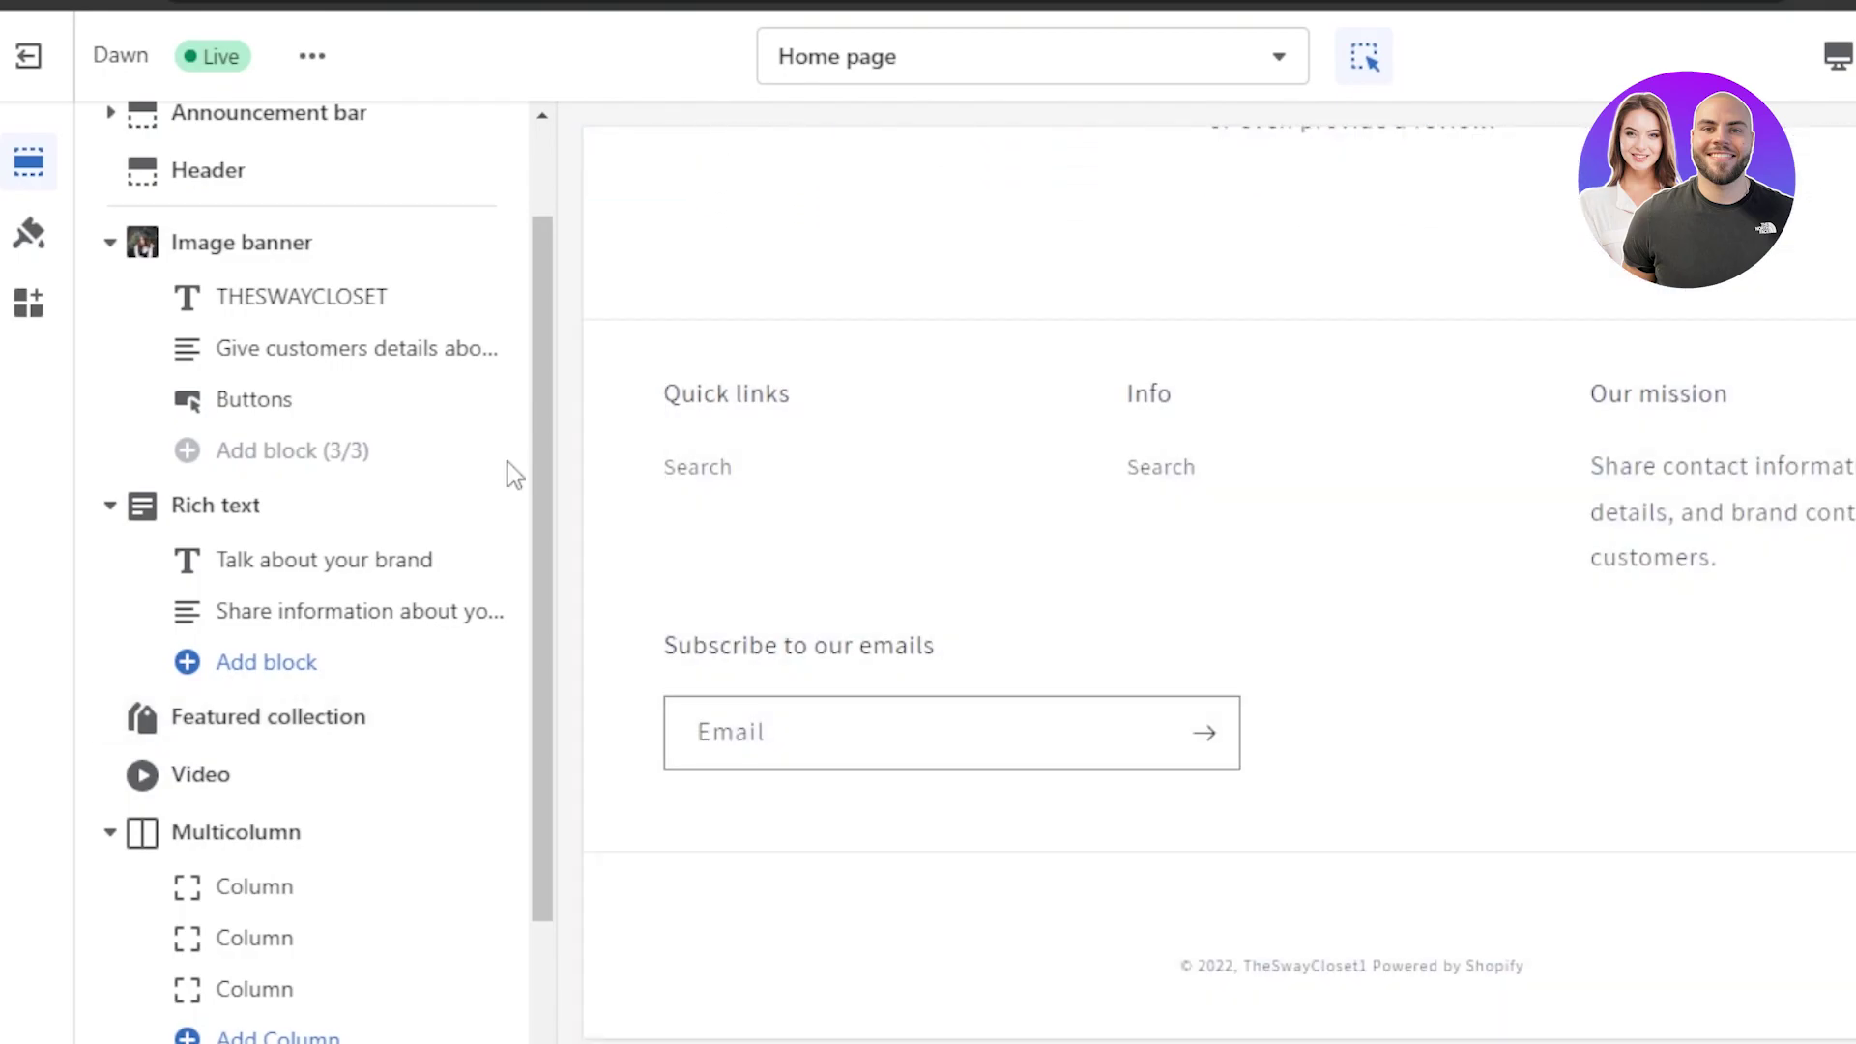
{"action": "left_click_drag", "start_coordinate": [548, 440], "coordinate": [538, 713]}
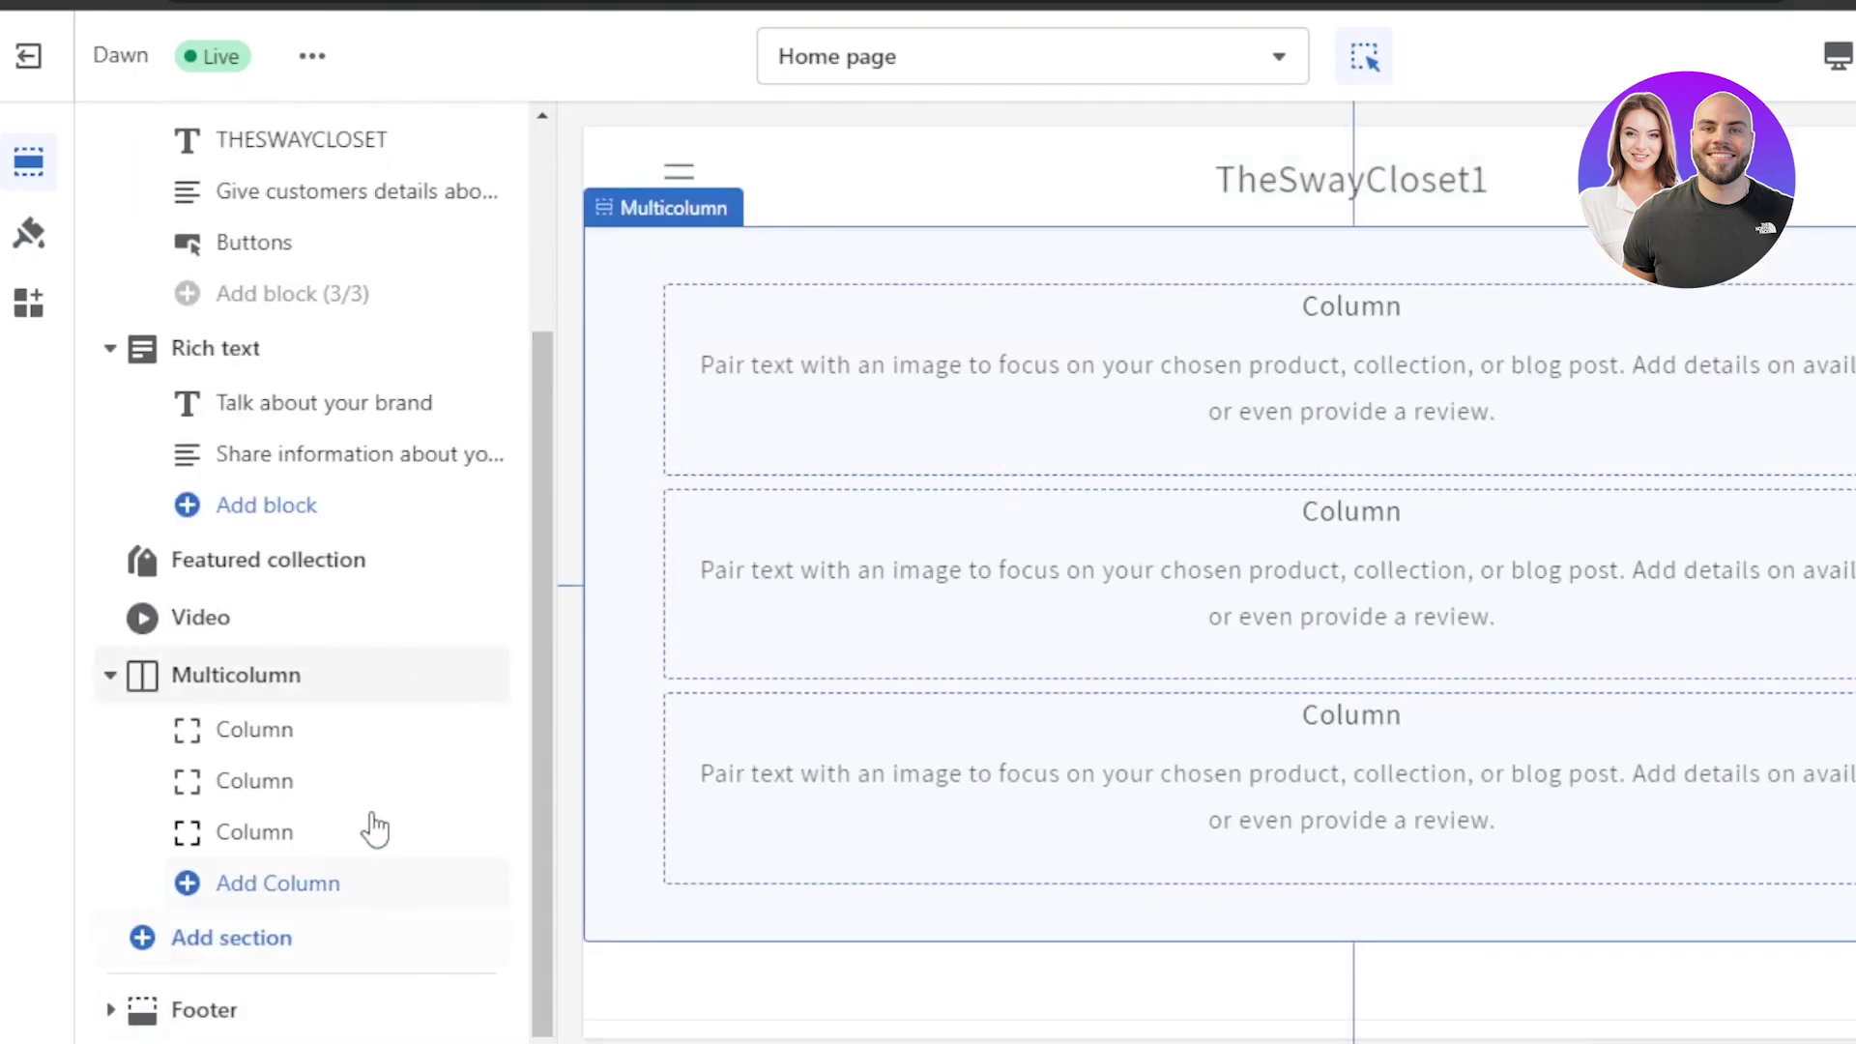
- Browse the Theme settings categories, then save the theme customizations
{"action": "left_click", "coordinate": [28, 230]}
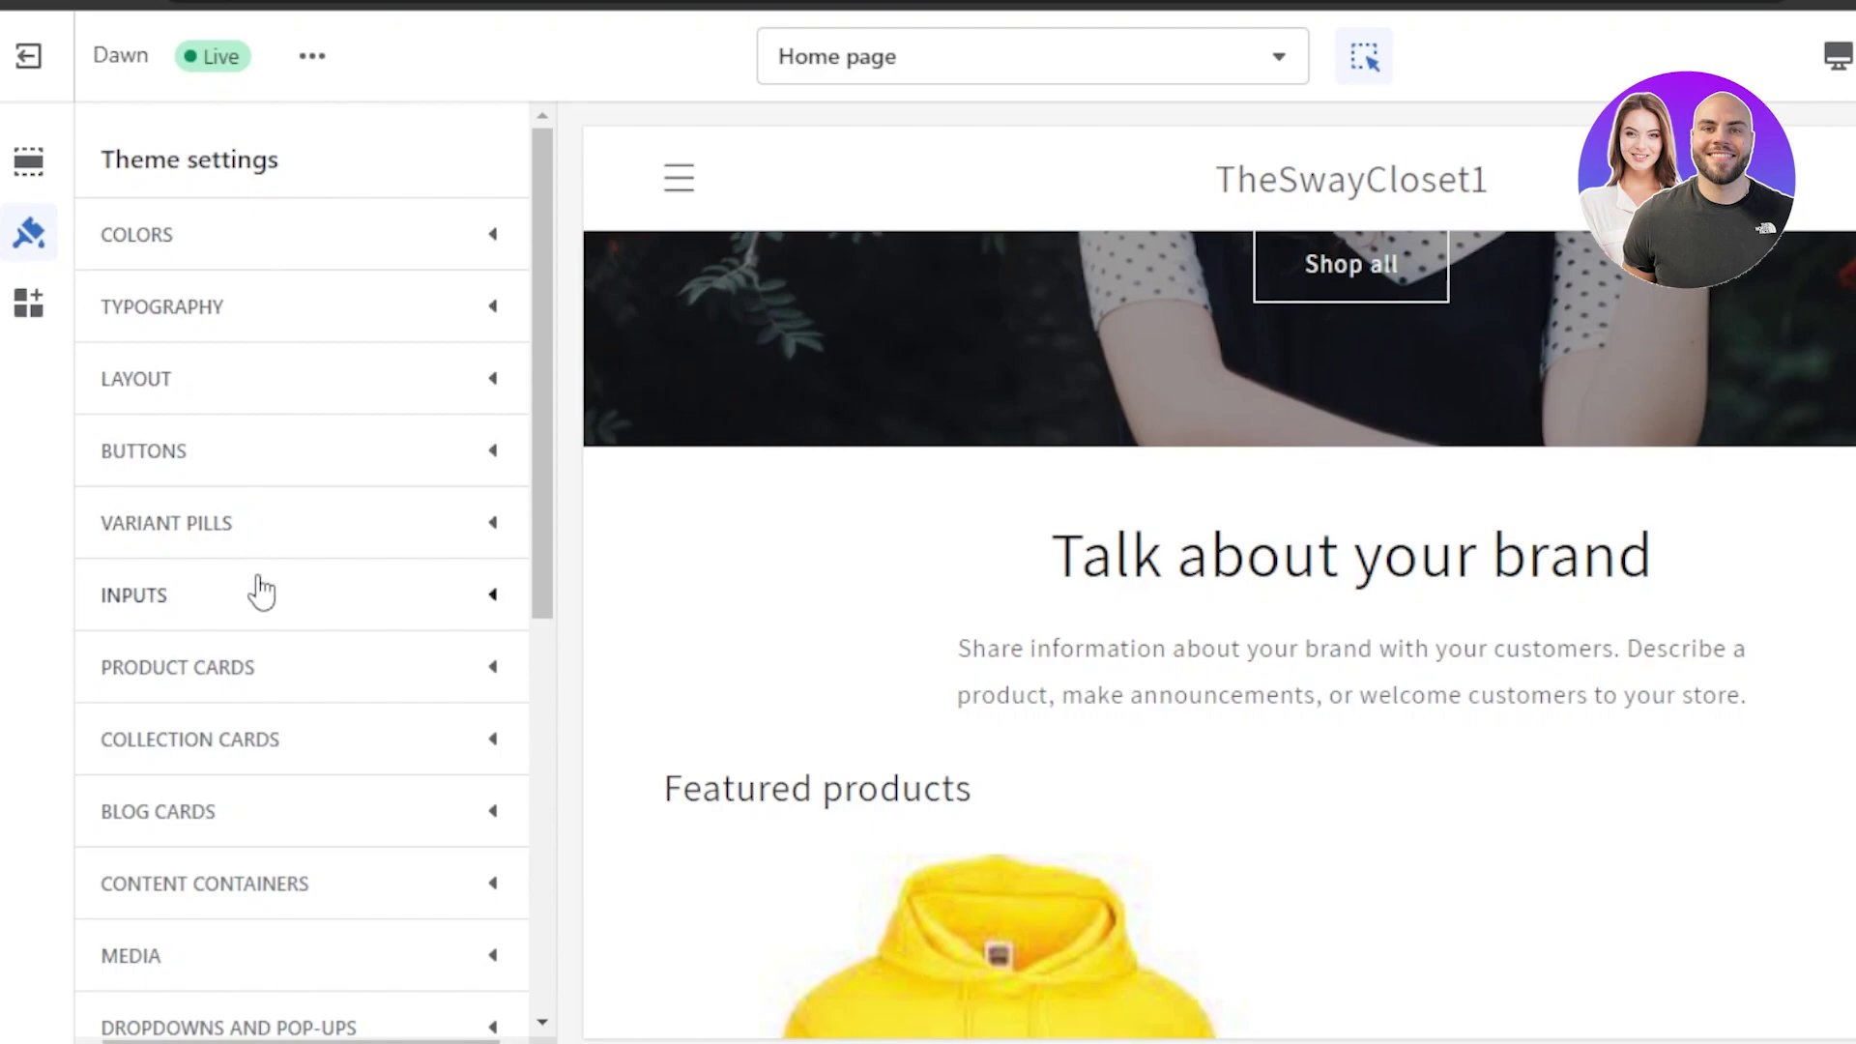
{"action": "left_click_drag", "start_coordinate": [534, 410], "coordinate": [531, 551]}
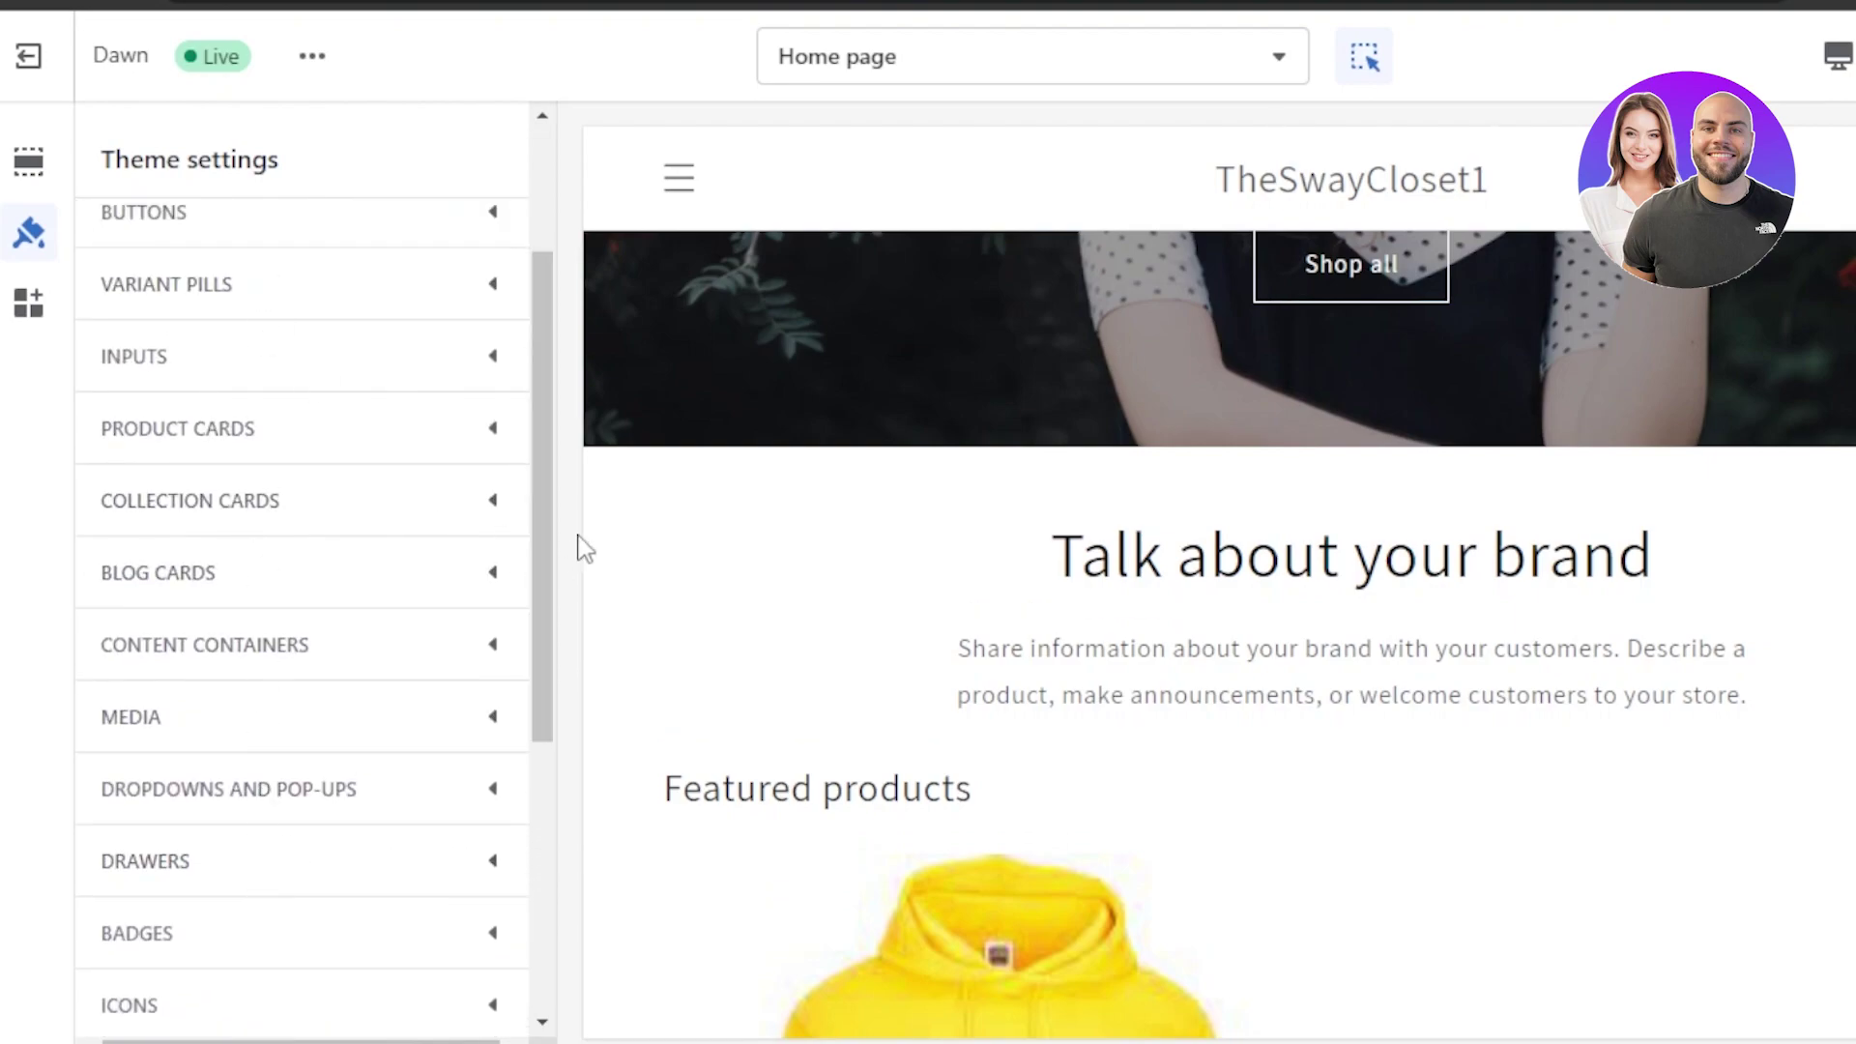
{"action": "left_click_drag", "start_coordinate": [551, 459], "coordinate": [534, 422]}
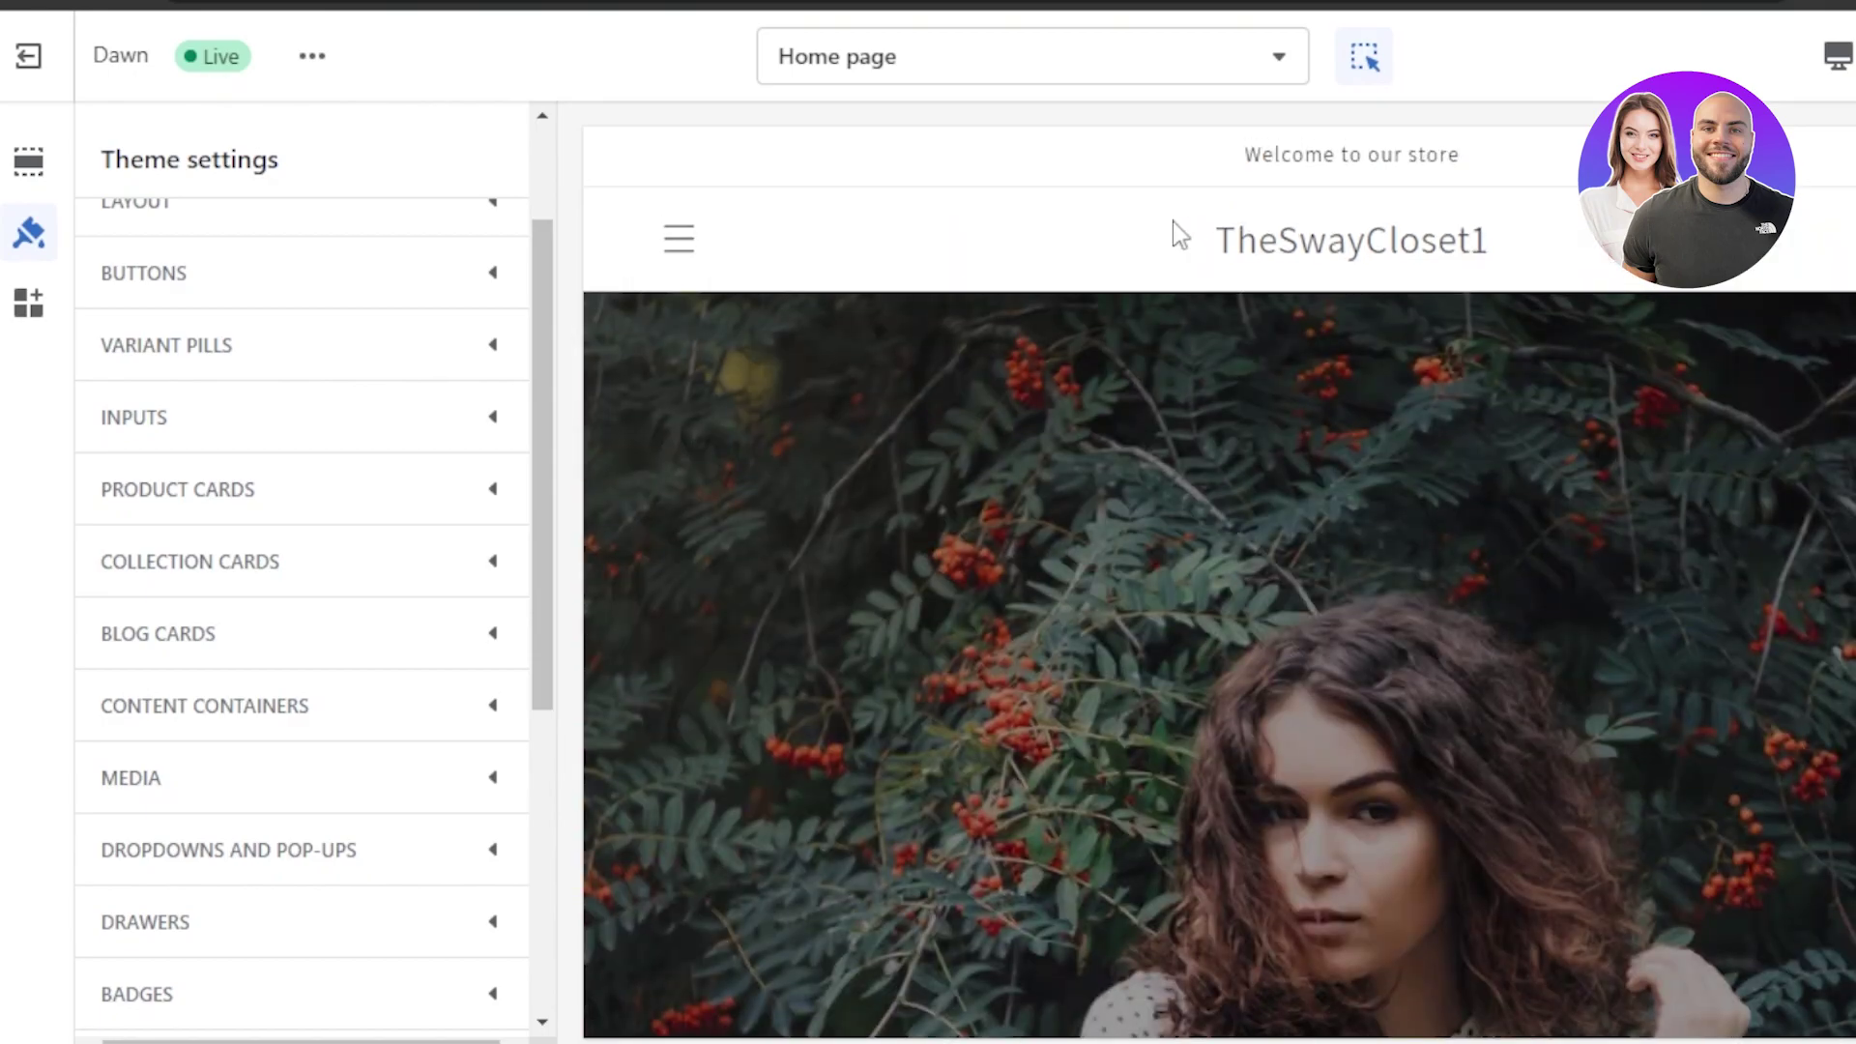
{"action": "left_click_drag", "start_coordinate": [552, 277], "coordinate": [522, 180]}
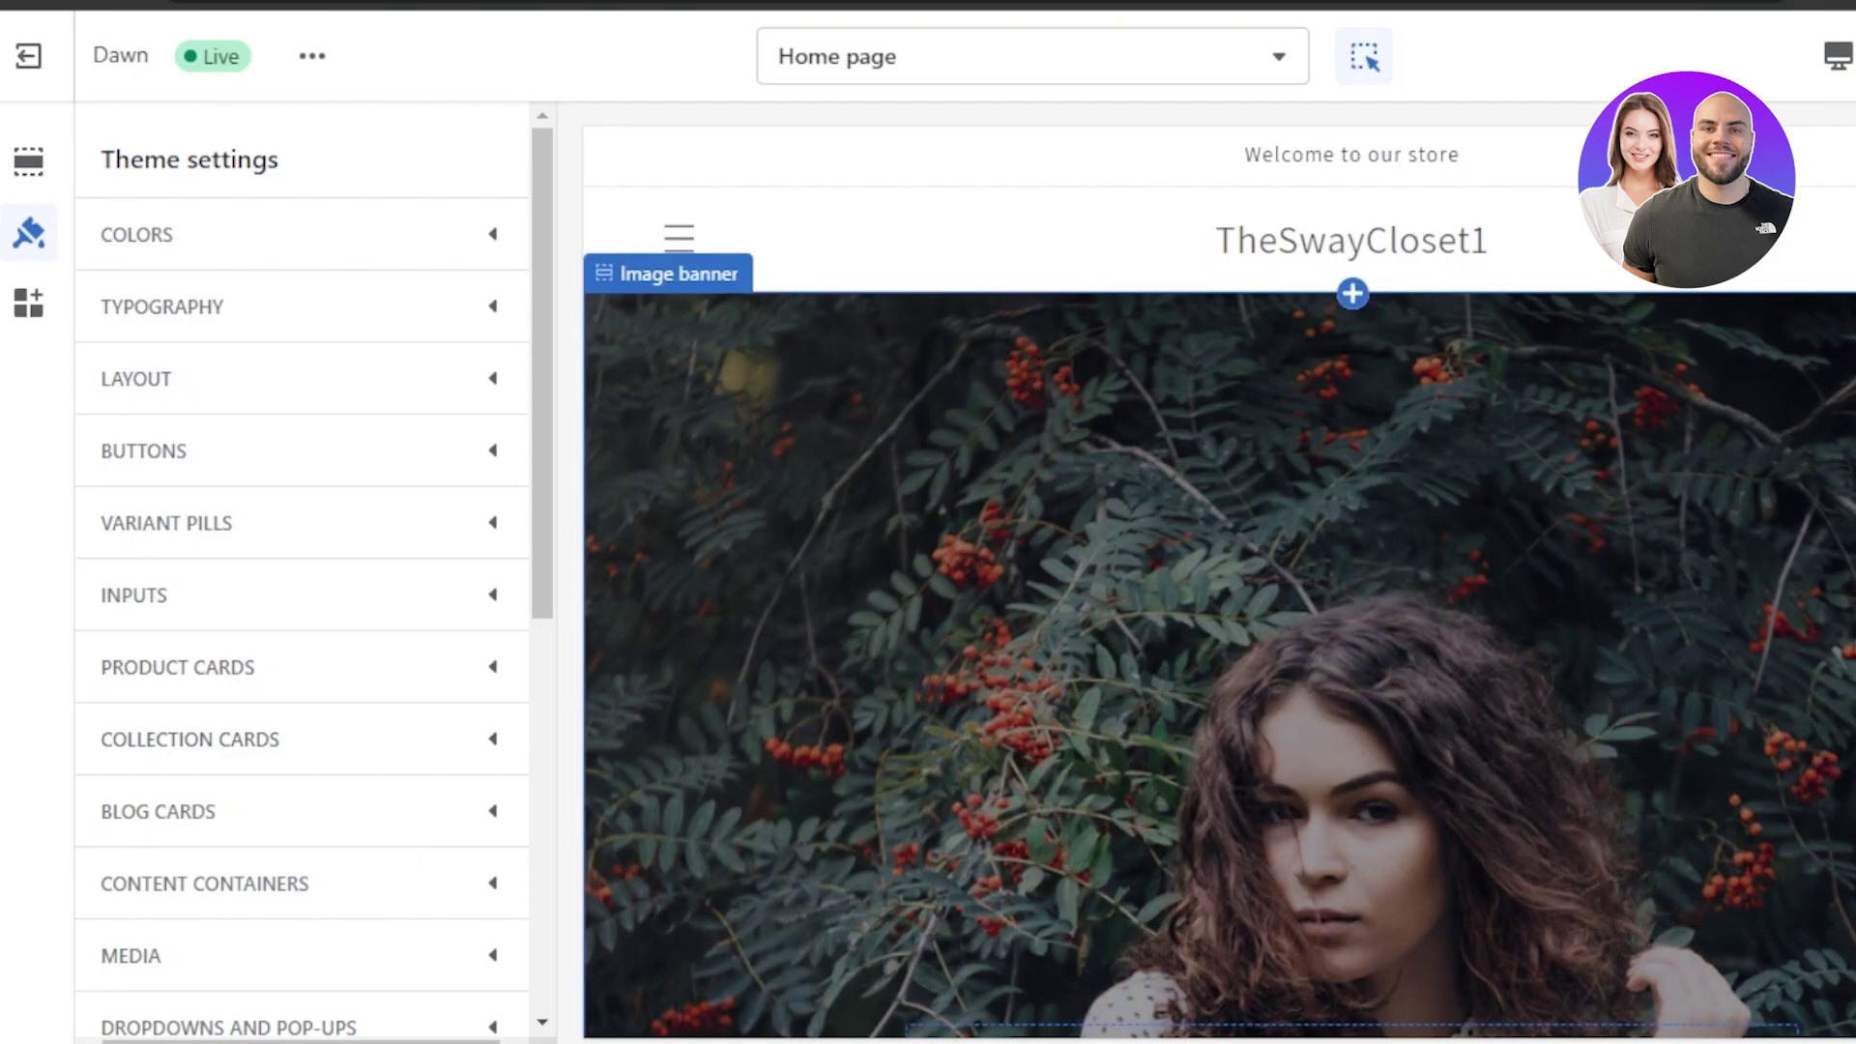
{"action": "left_click", "coordinate": [1855, 56]}
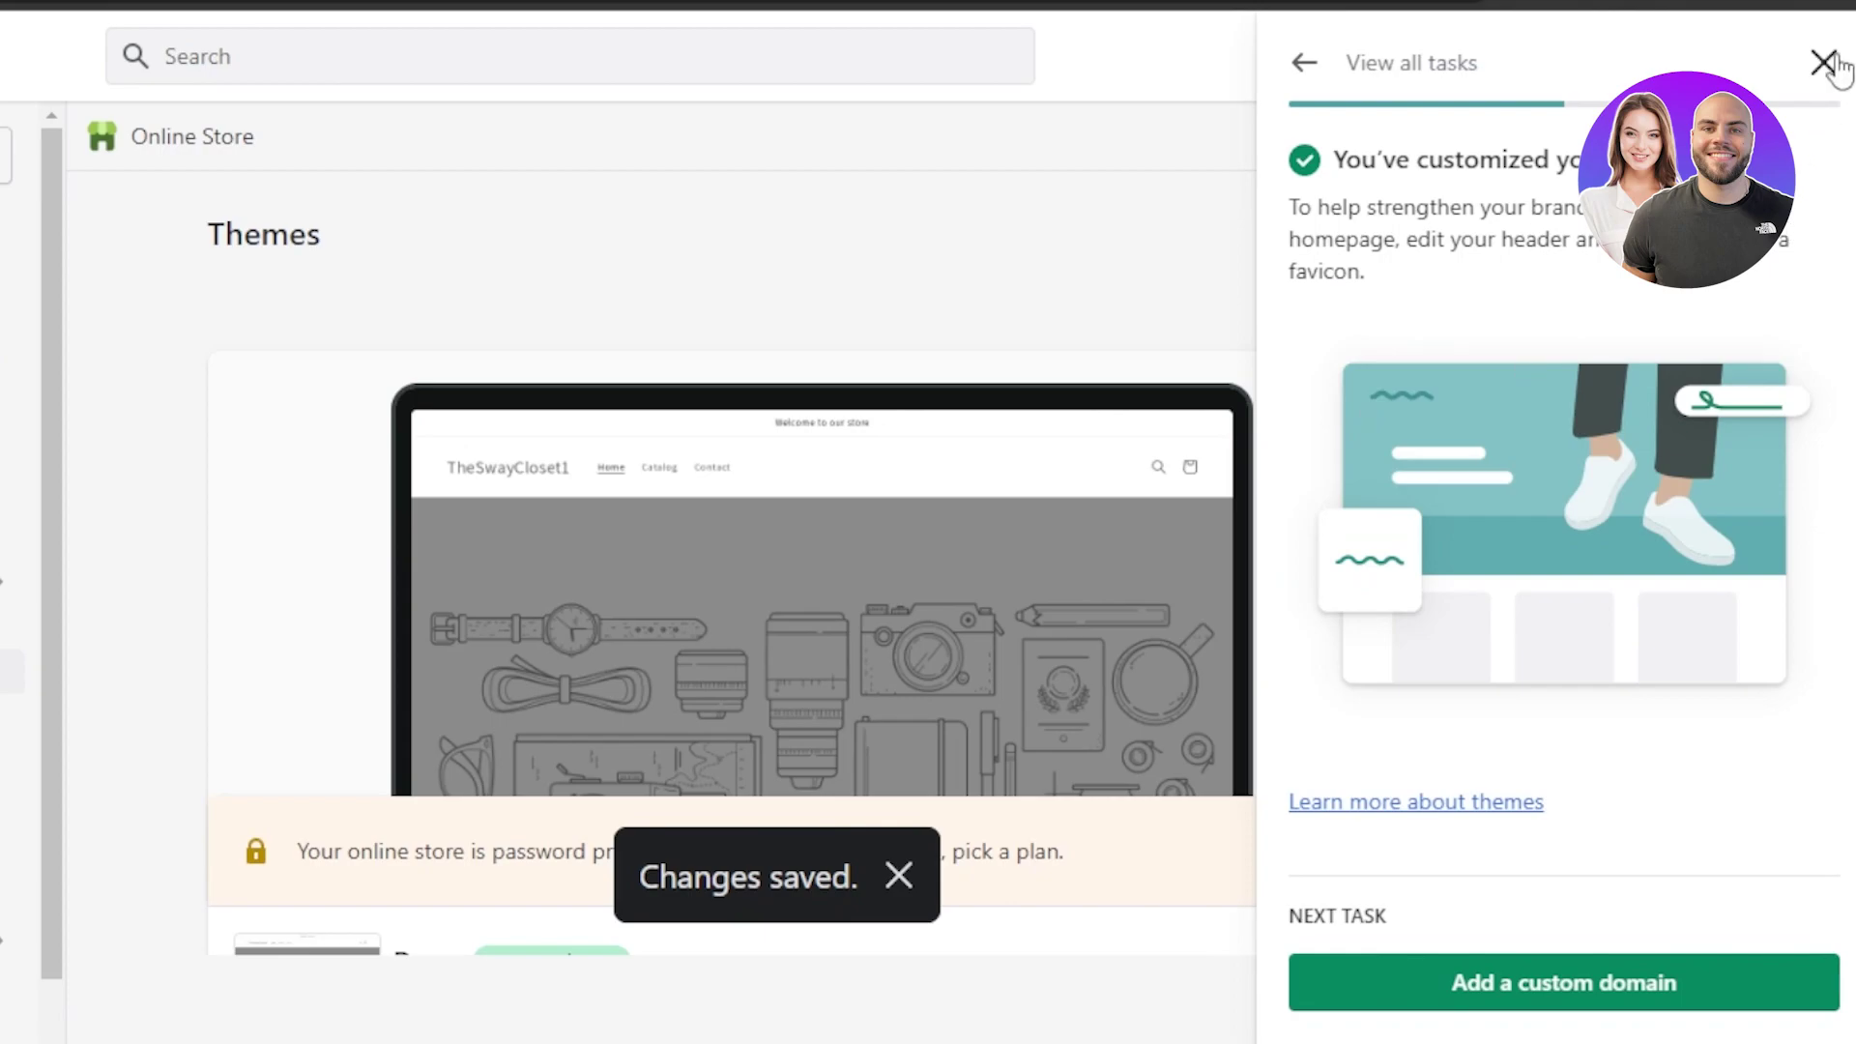
- Back on admin Home, expand the 'Place a test order' setup step and collapse the trial popup
{"action": "left_click", "coordinate": [1823, 62]}
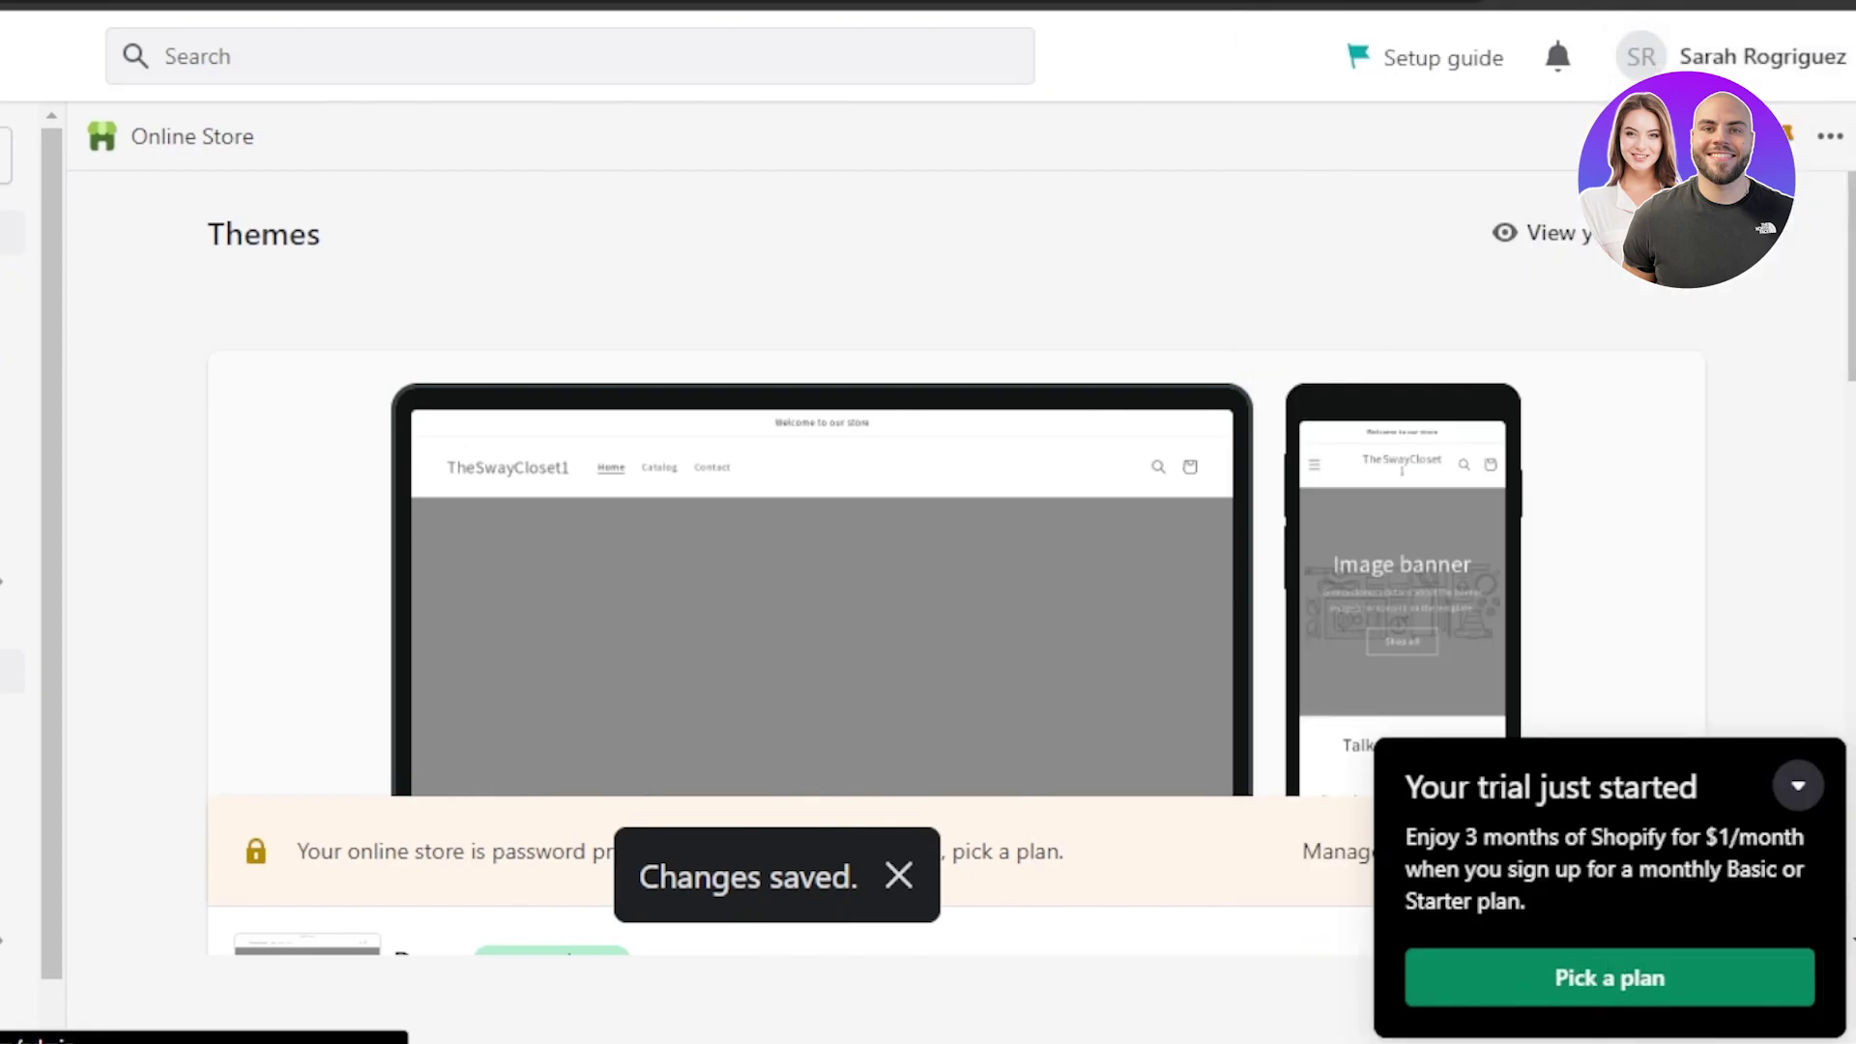
{"action": "left_click", "coordinate": [19, 232]}
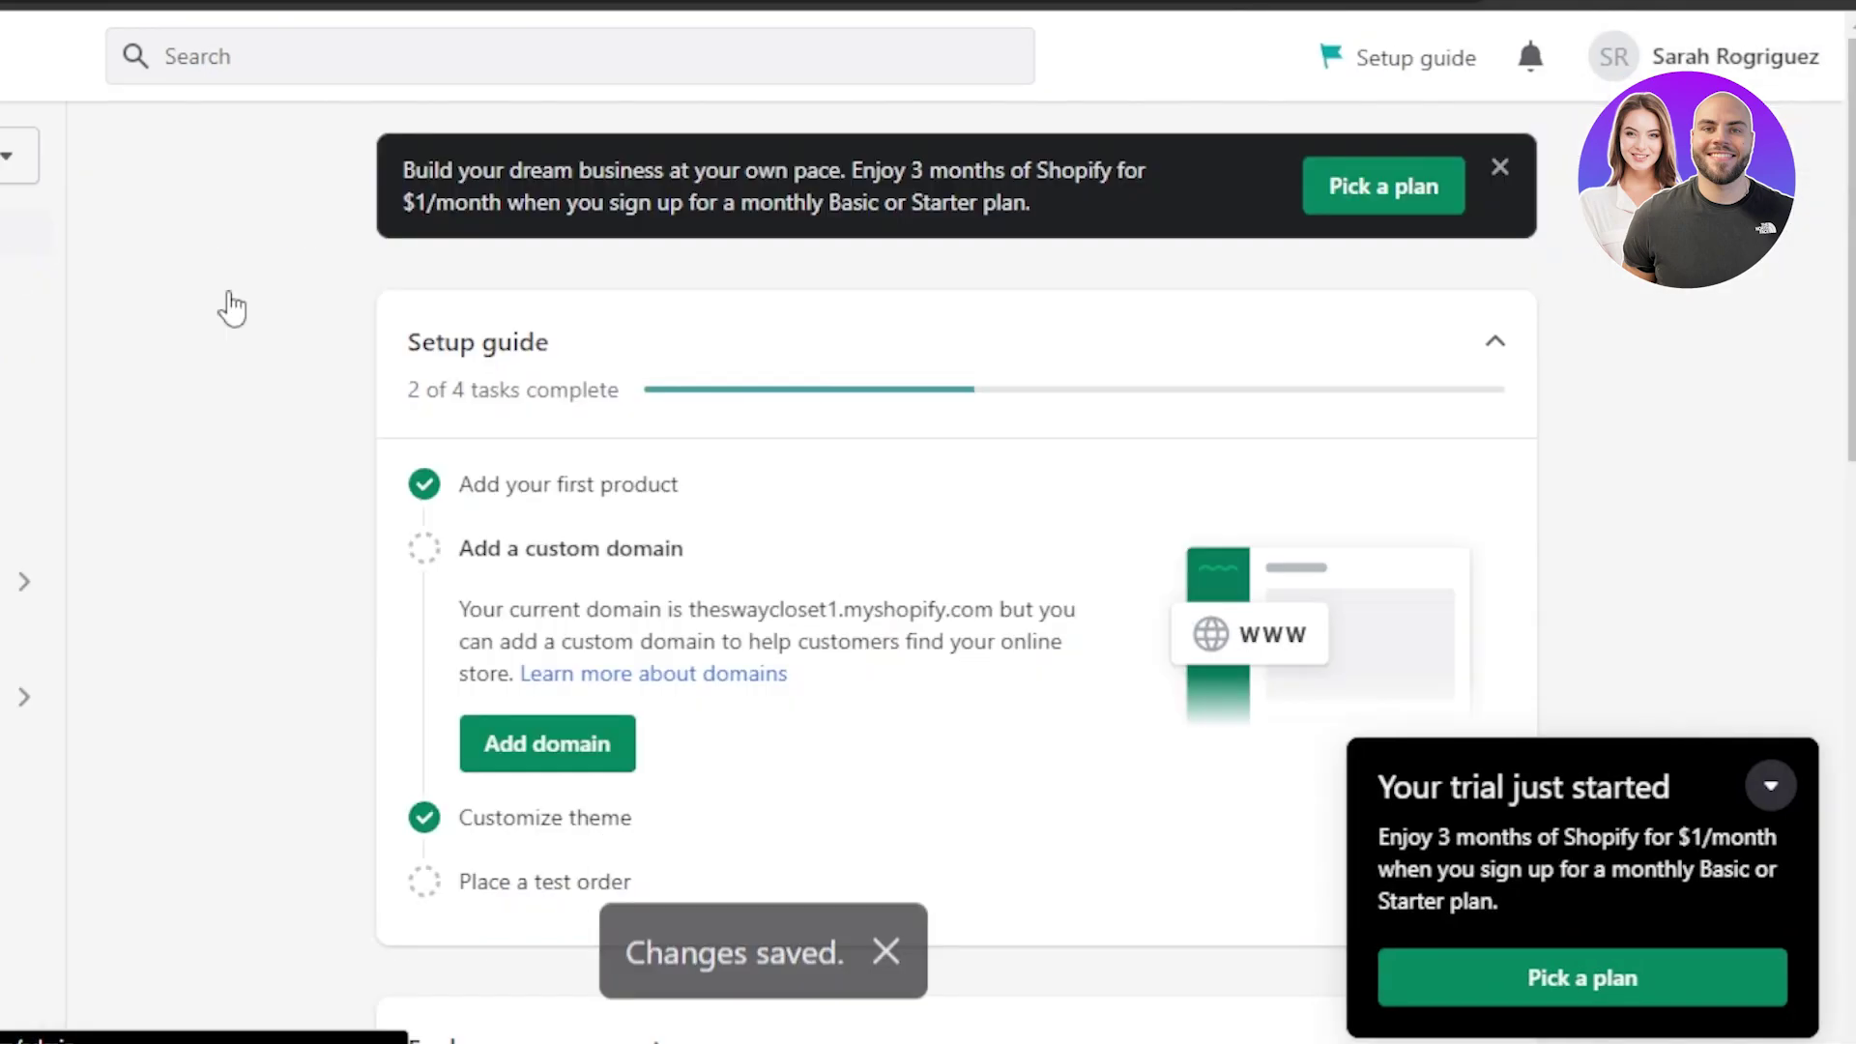
{"action": "left_click", "coordinate": [522, 898]}
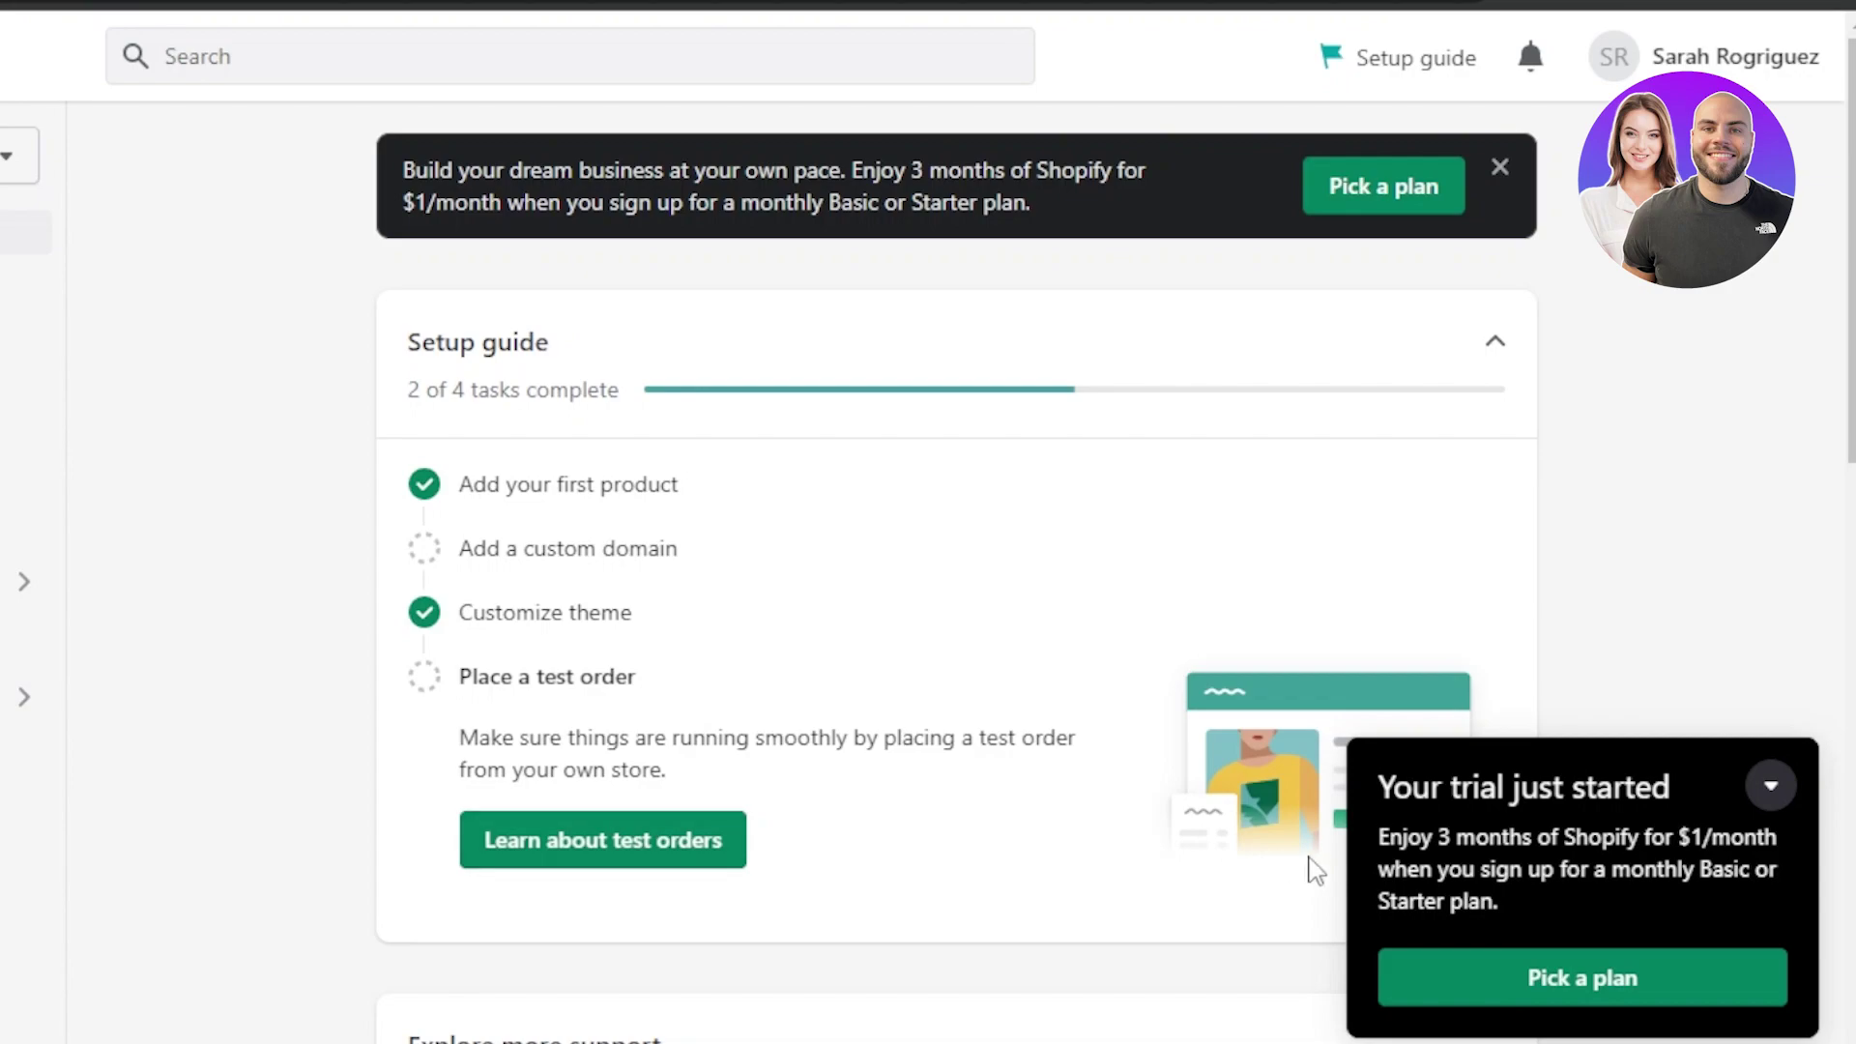
{"action": "left_click", "coordinate": [1772, 785]}
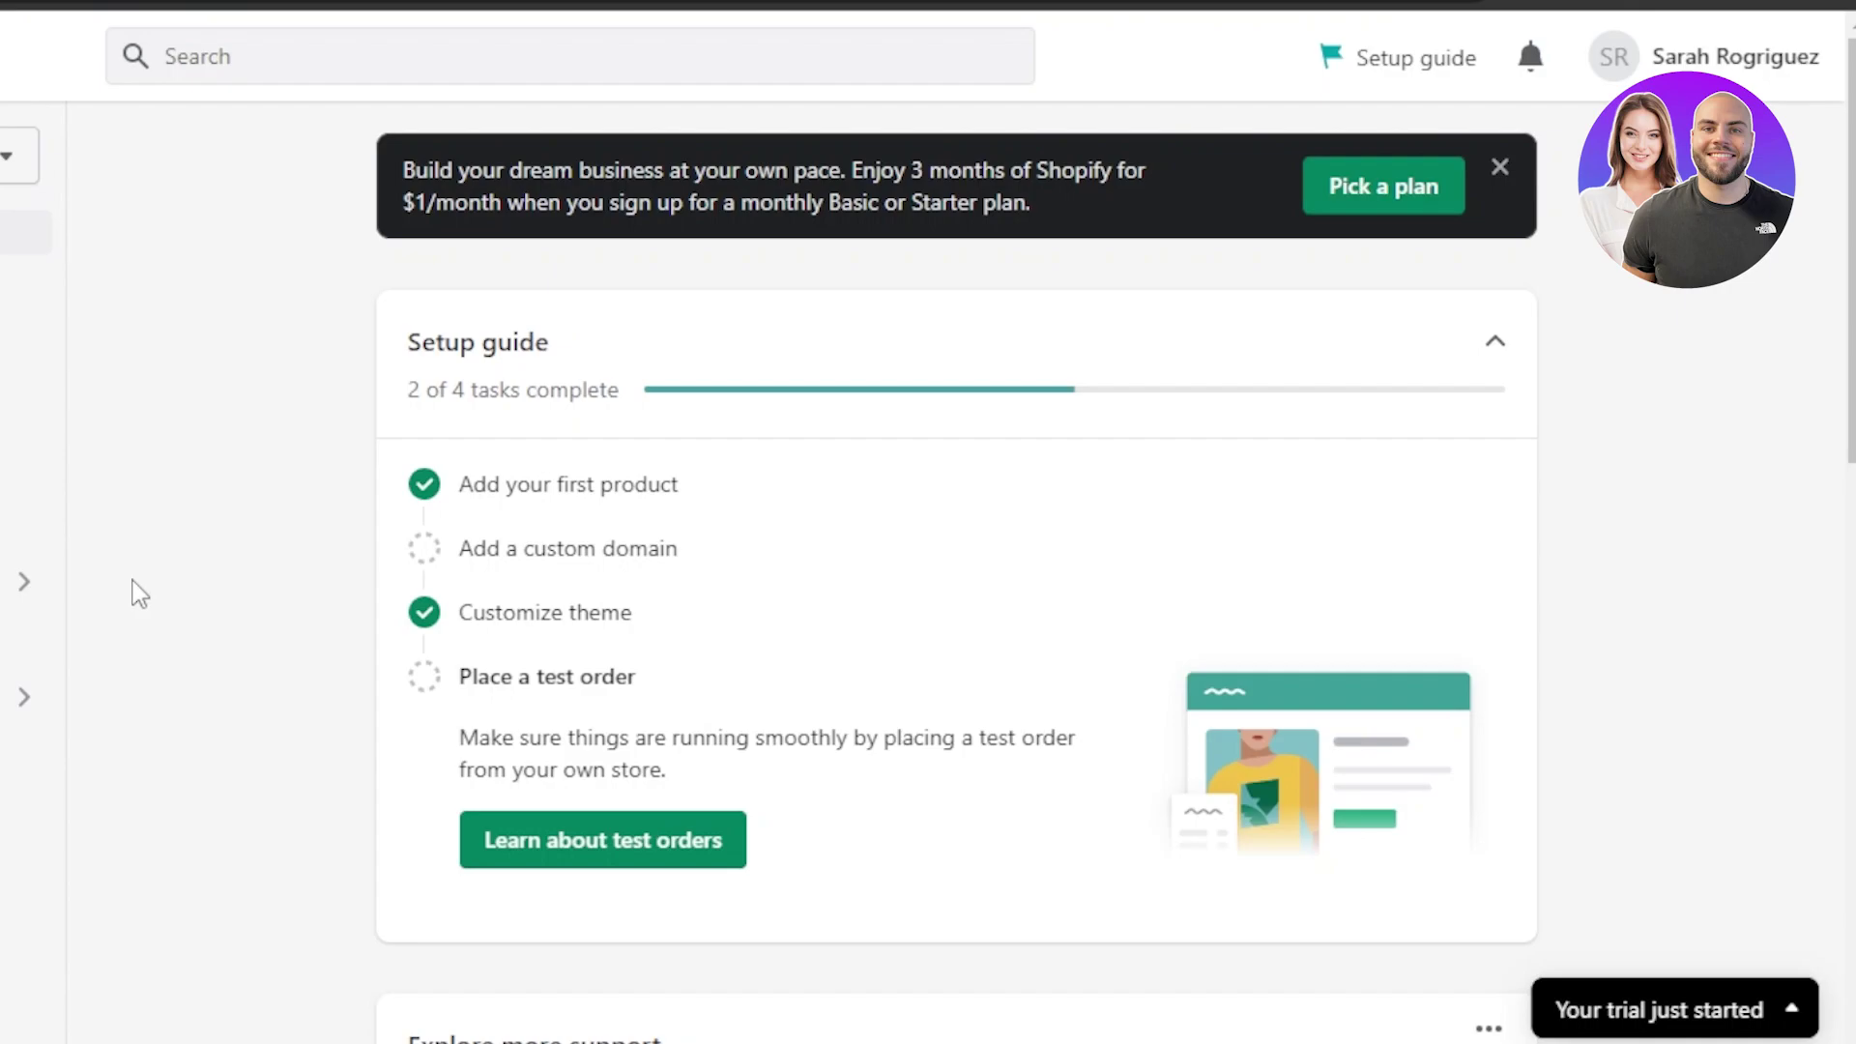
- Visit Orders and Discounts, then open Settings on TheSwayCloset1's store details
{"action": "left_click", "coordinate": [85, 283]}
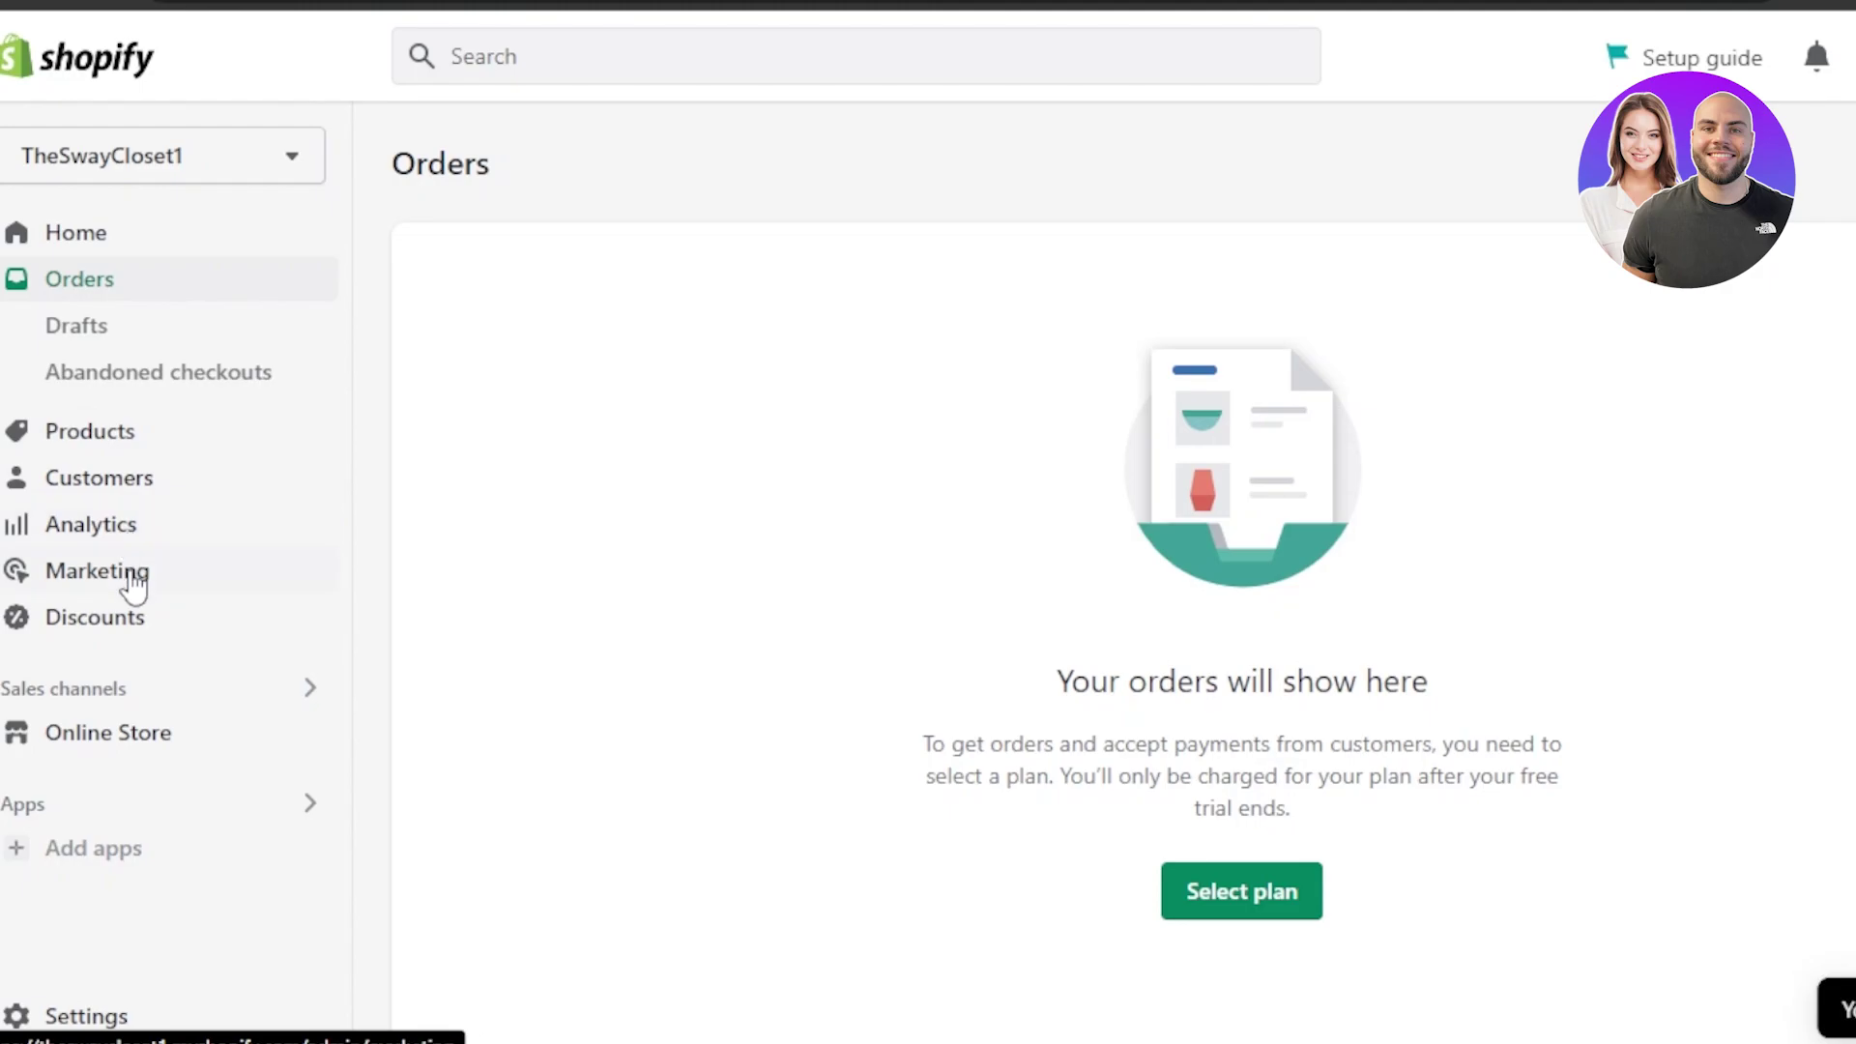
{"action": "left_click", "coordinate": [129, 626]}
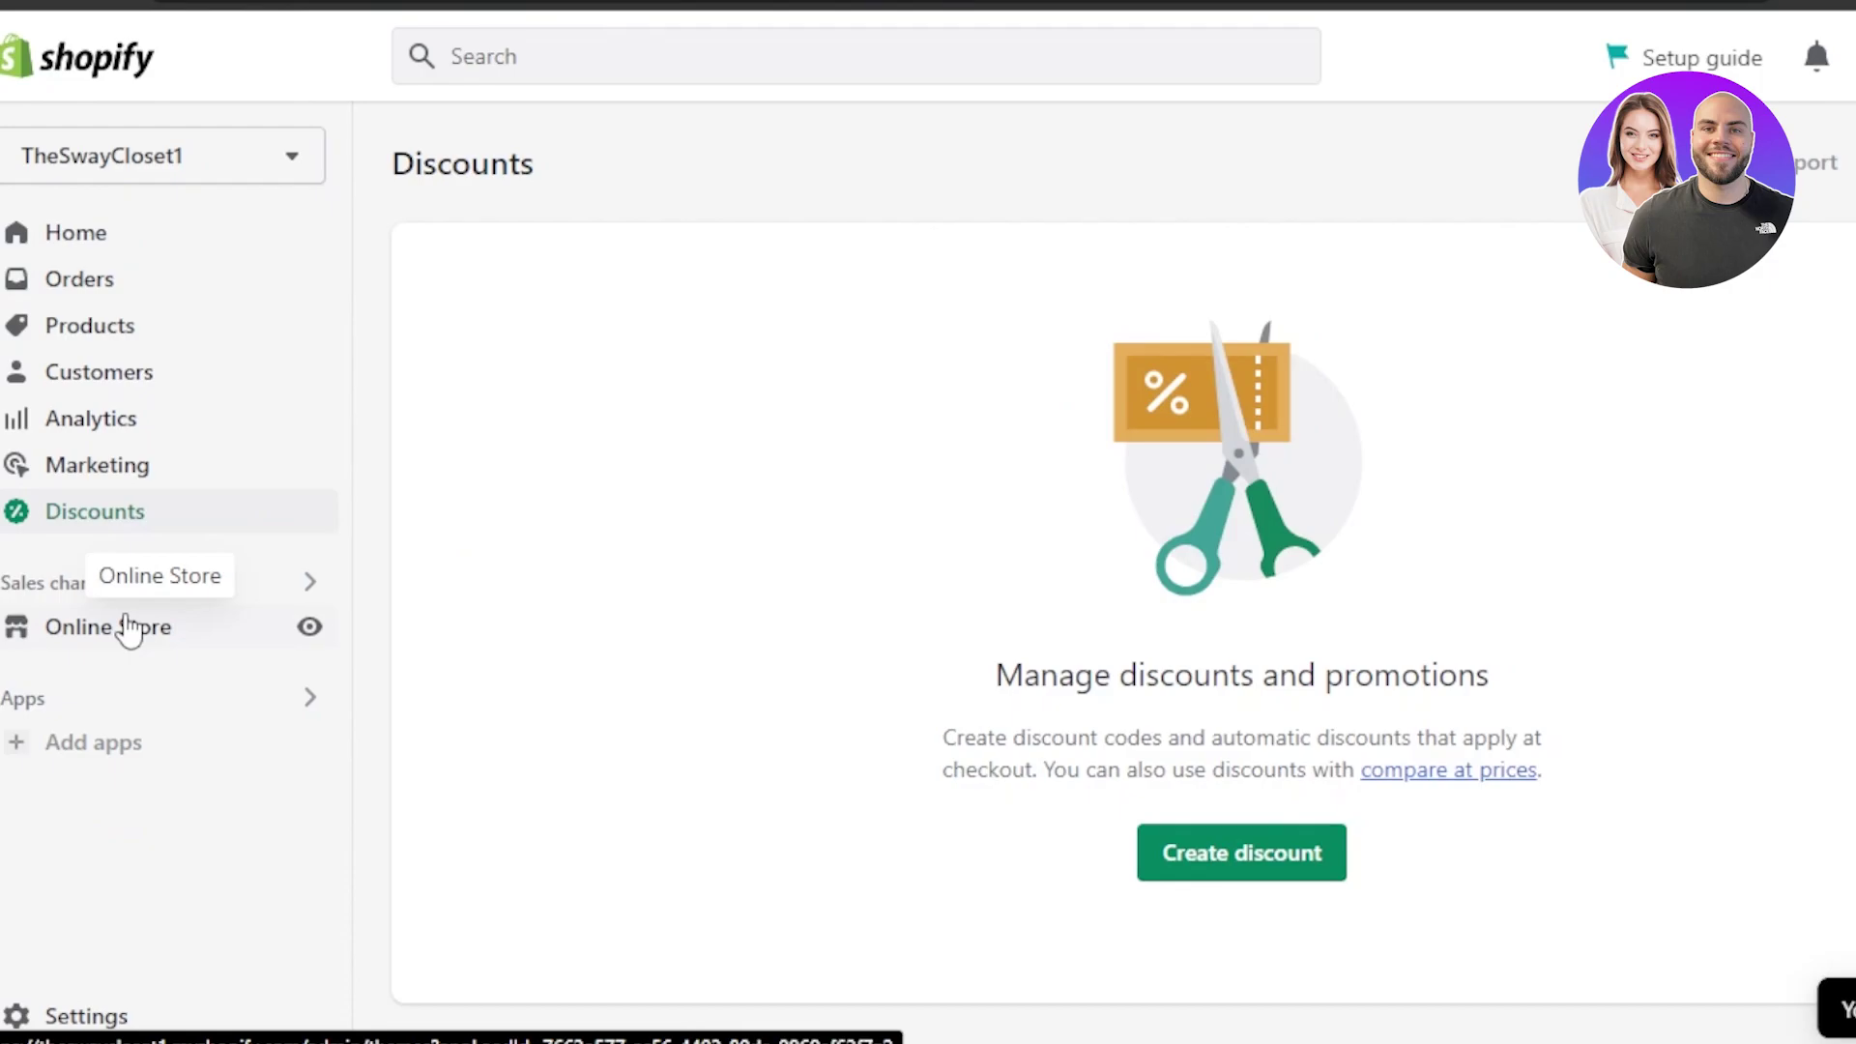
{"action": "left_click", "coordinate": [76, 1020]}
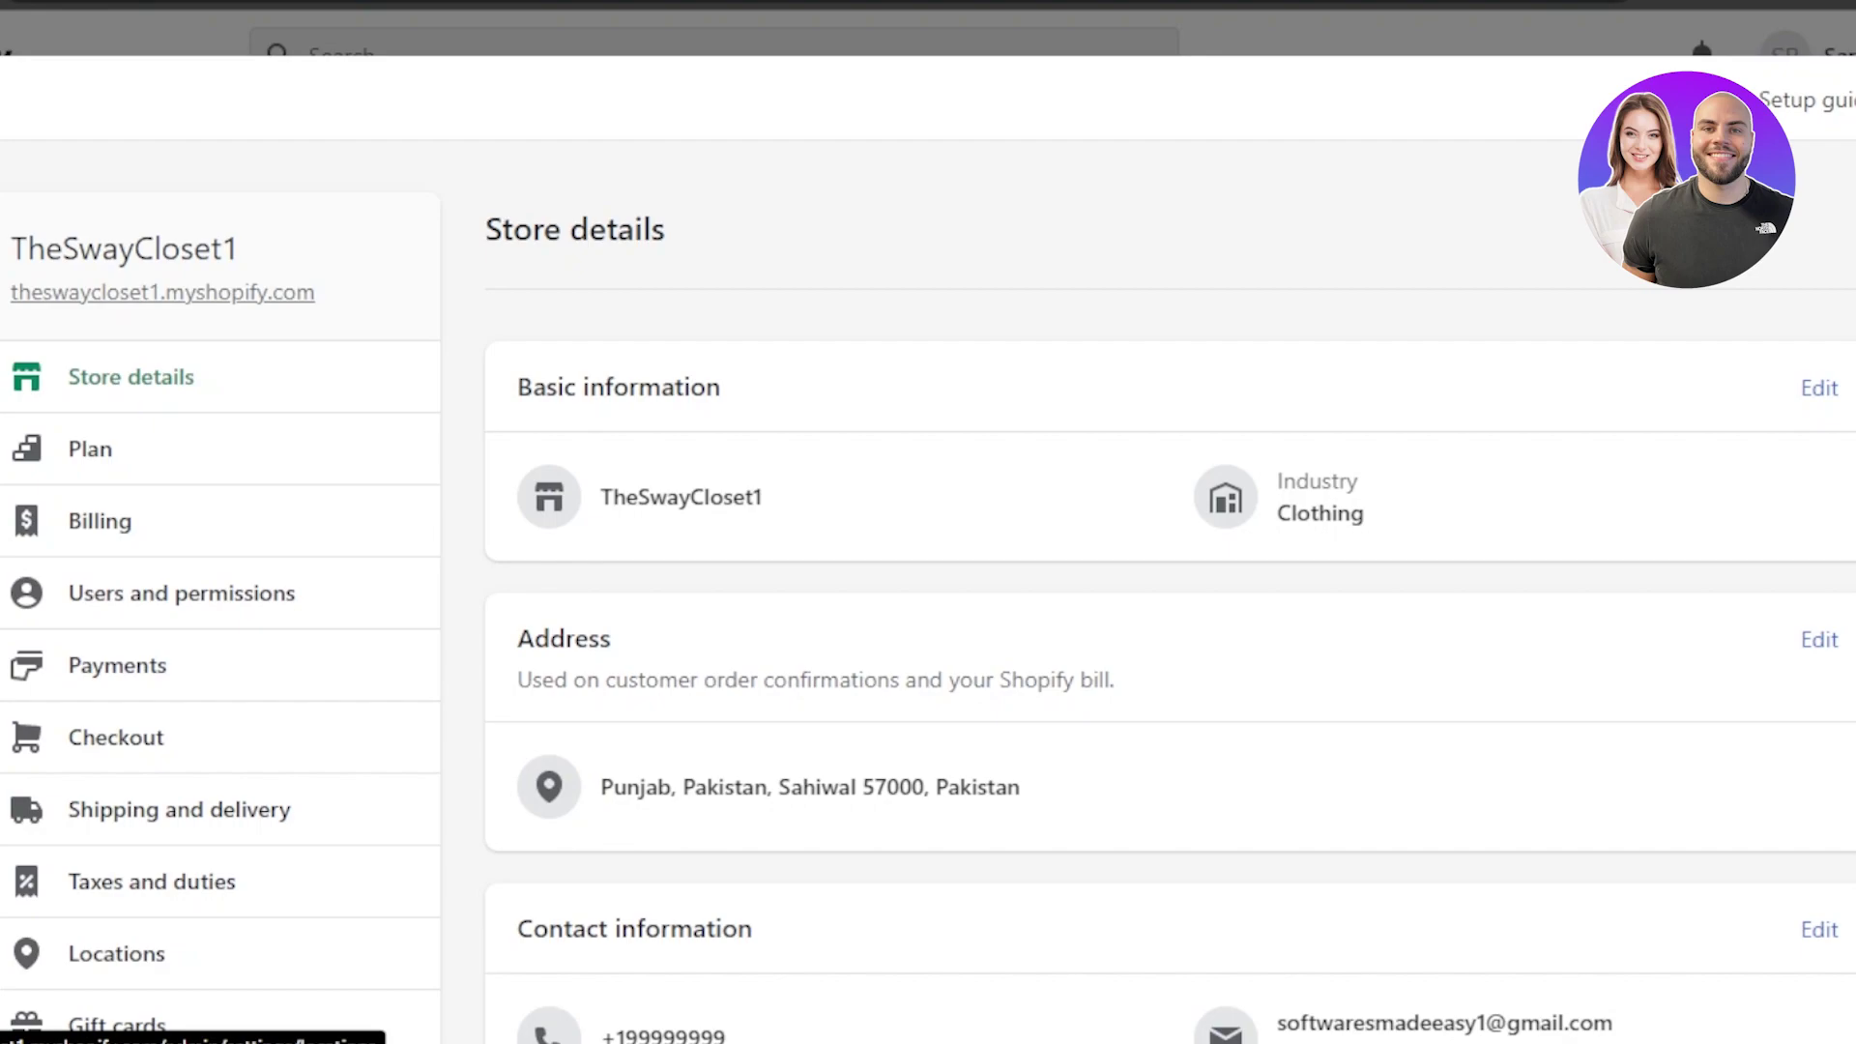
- Look through the Payments and Shipping and delivery settings pages
{"action": "scroll", "coordinate": [833, 228], "scroll_direction": "down", "scroll_amount": 2}
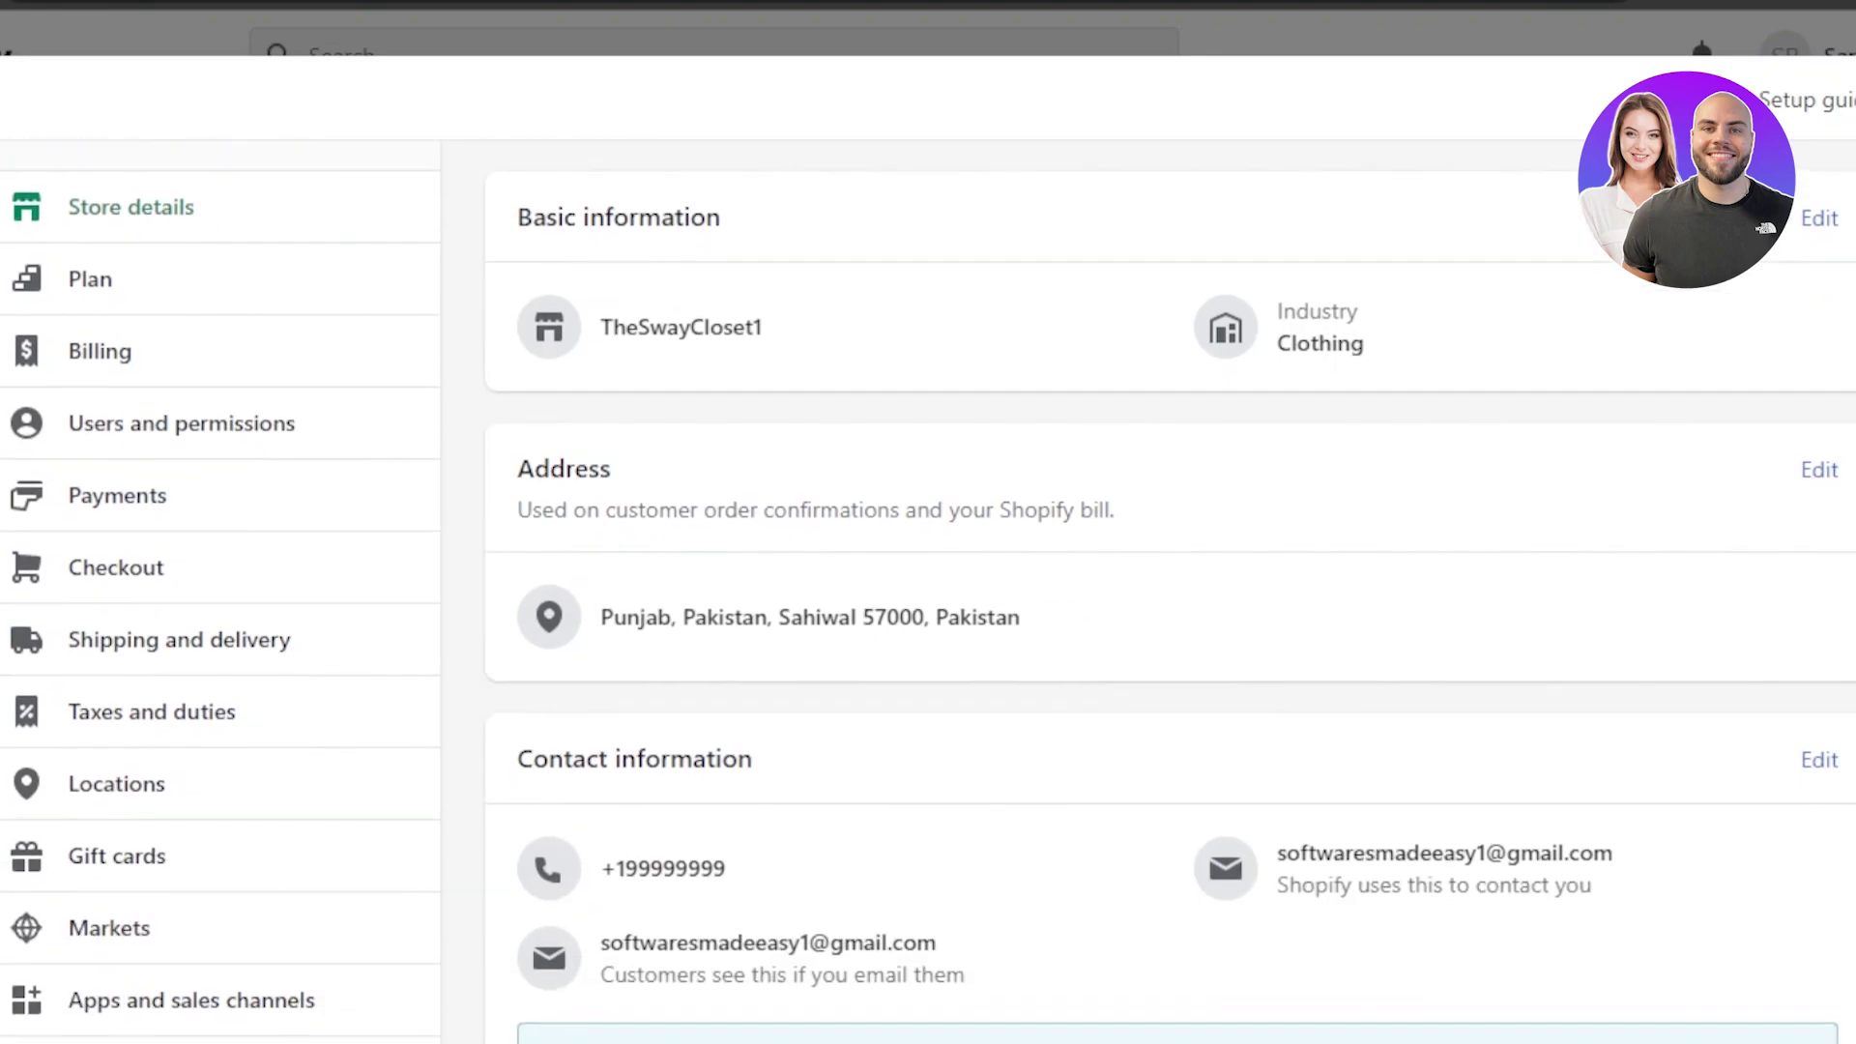
{"action": "left_click", "coordinate": [172, 466]}
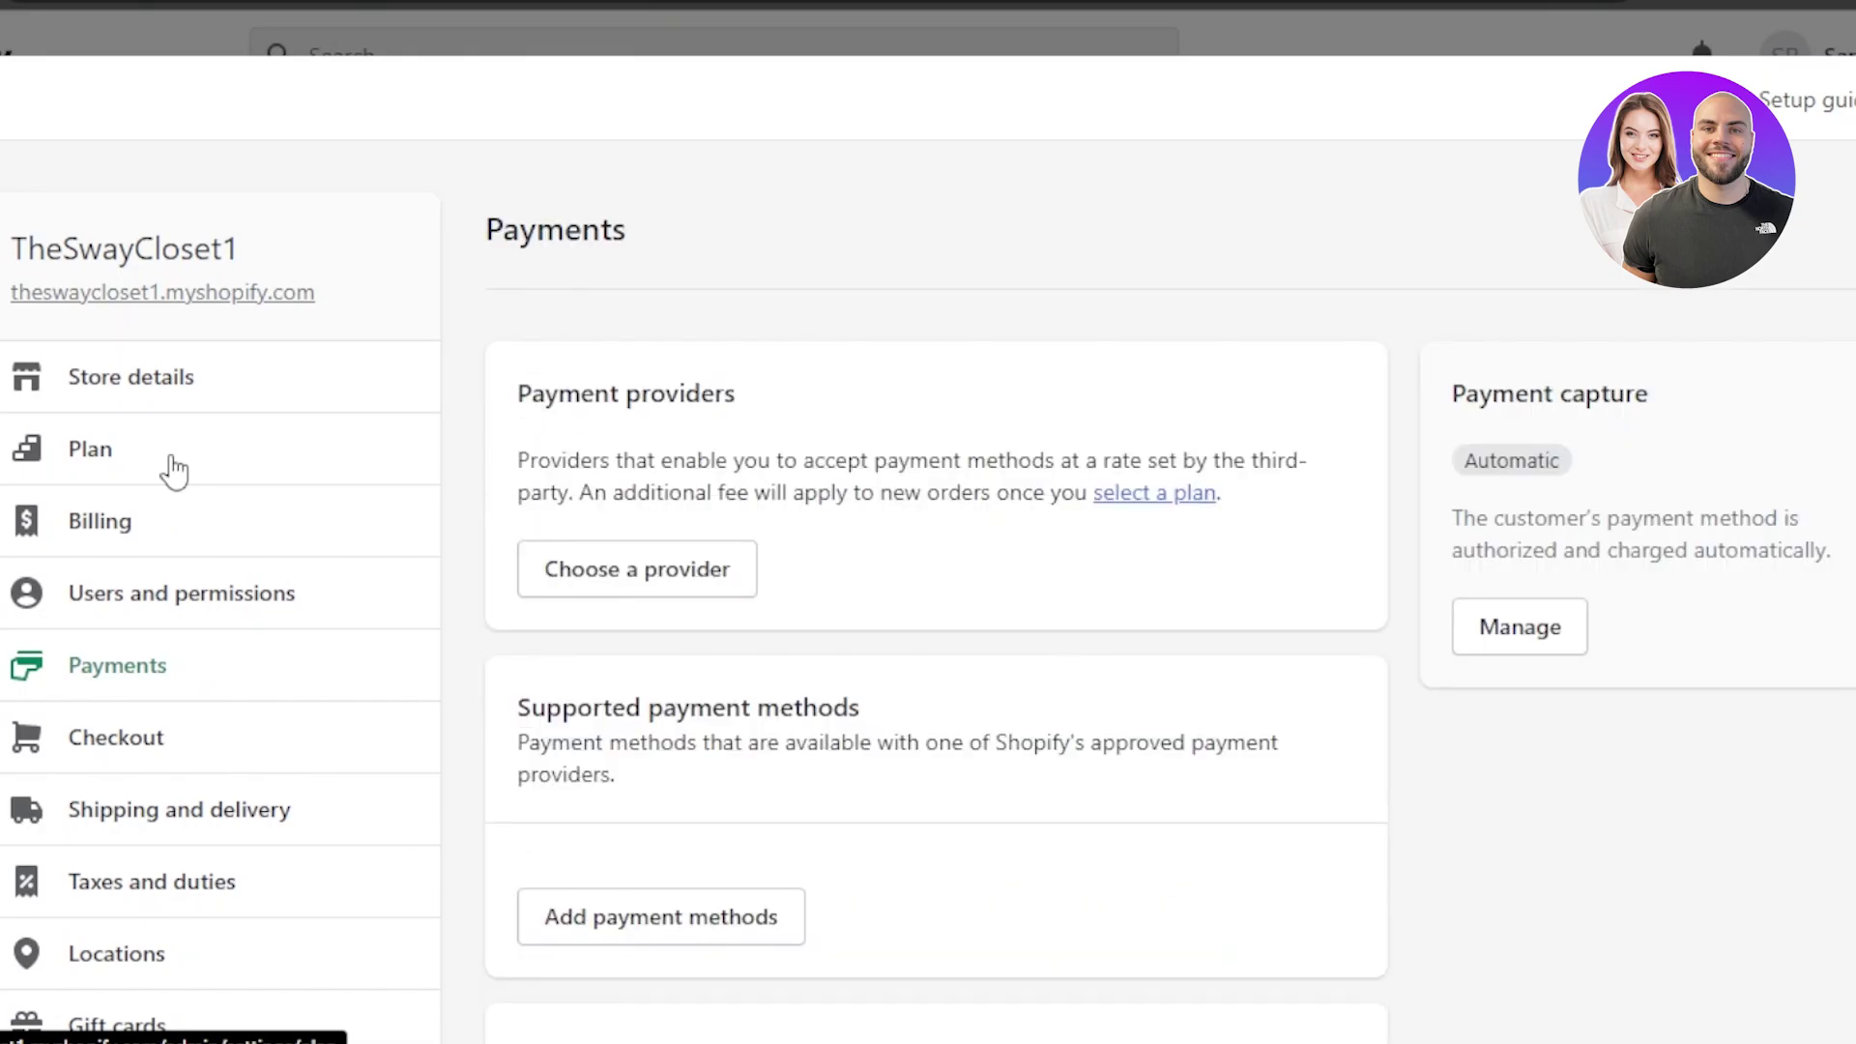
{"action": "scroll", "coordinate": [928, 580], "scroll_direction": "down", "scroll_amount": 3}
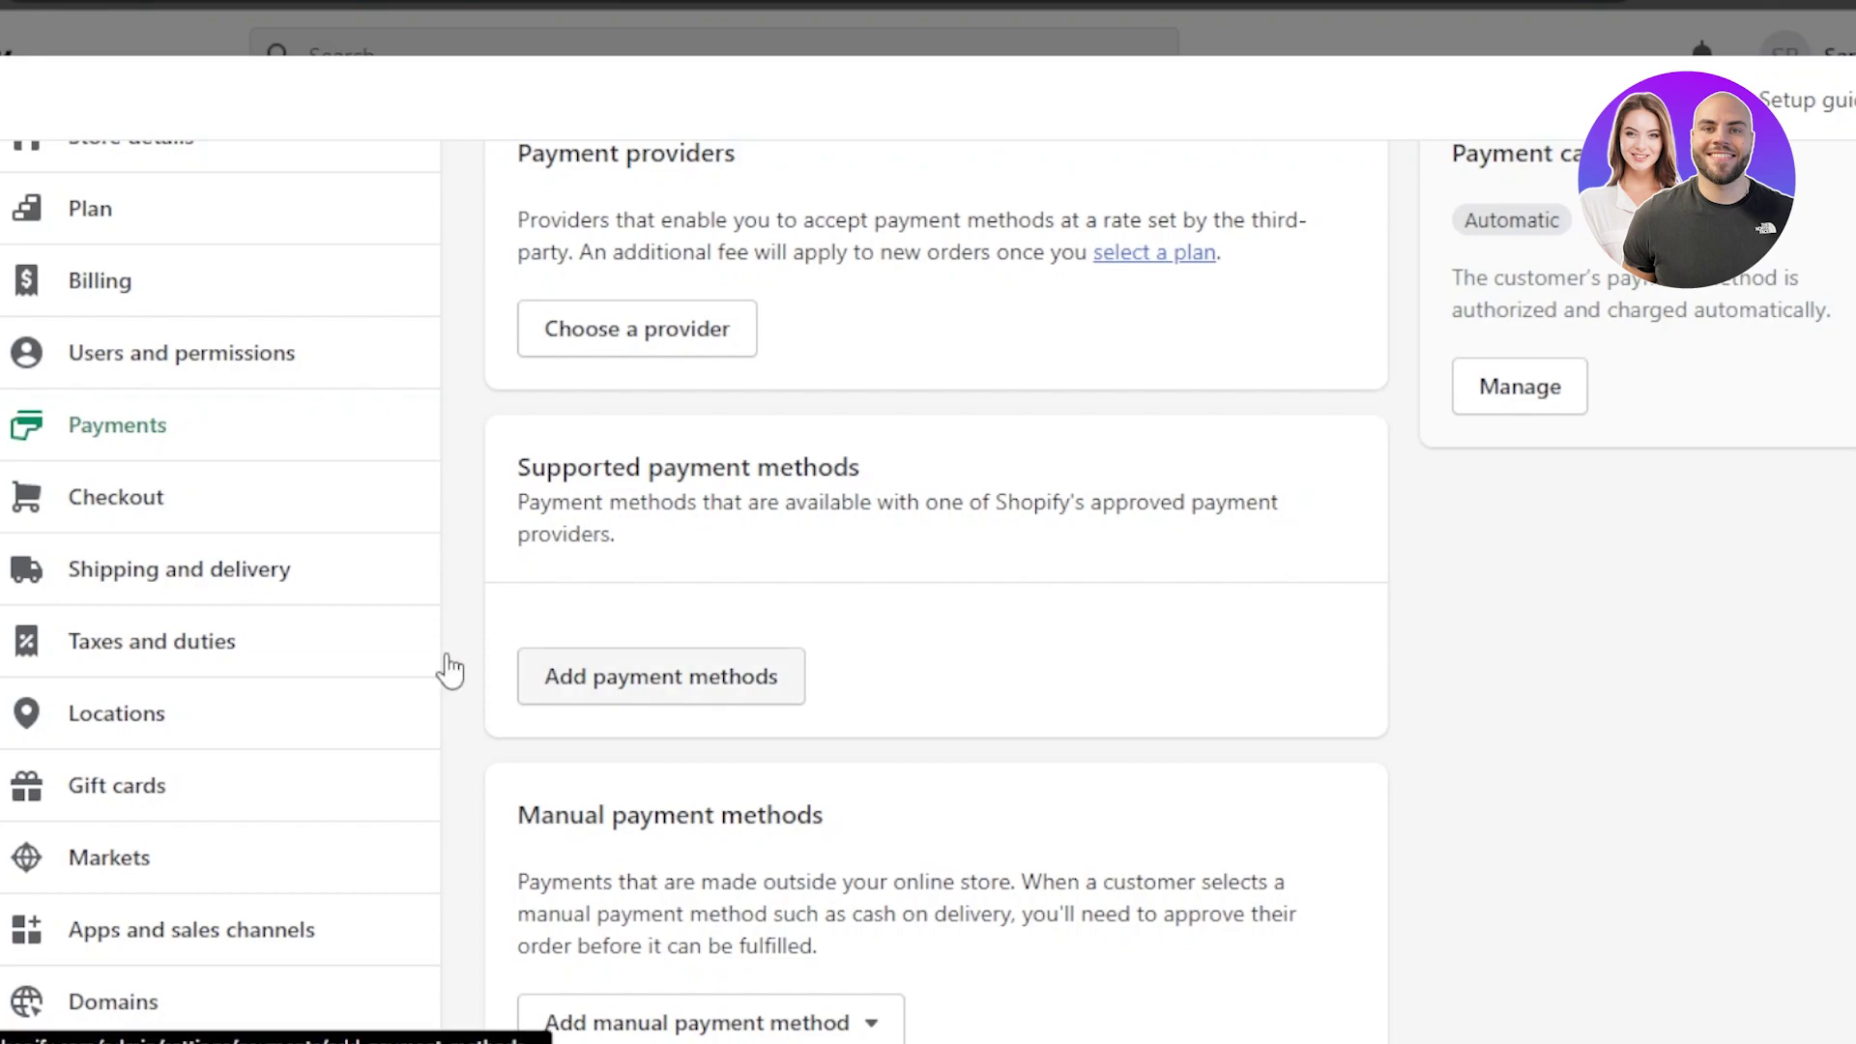
{"action": "left_click", "coordinate": [147, 592]}
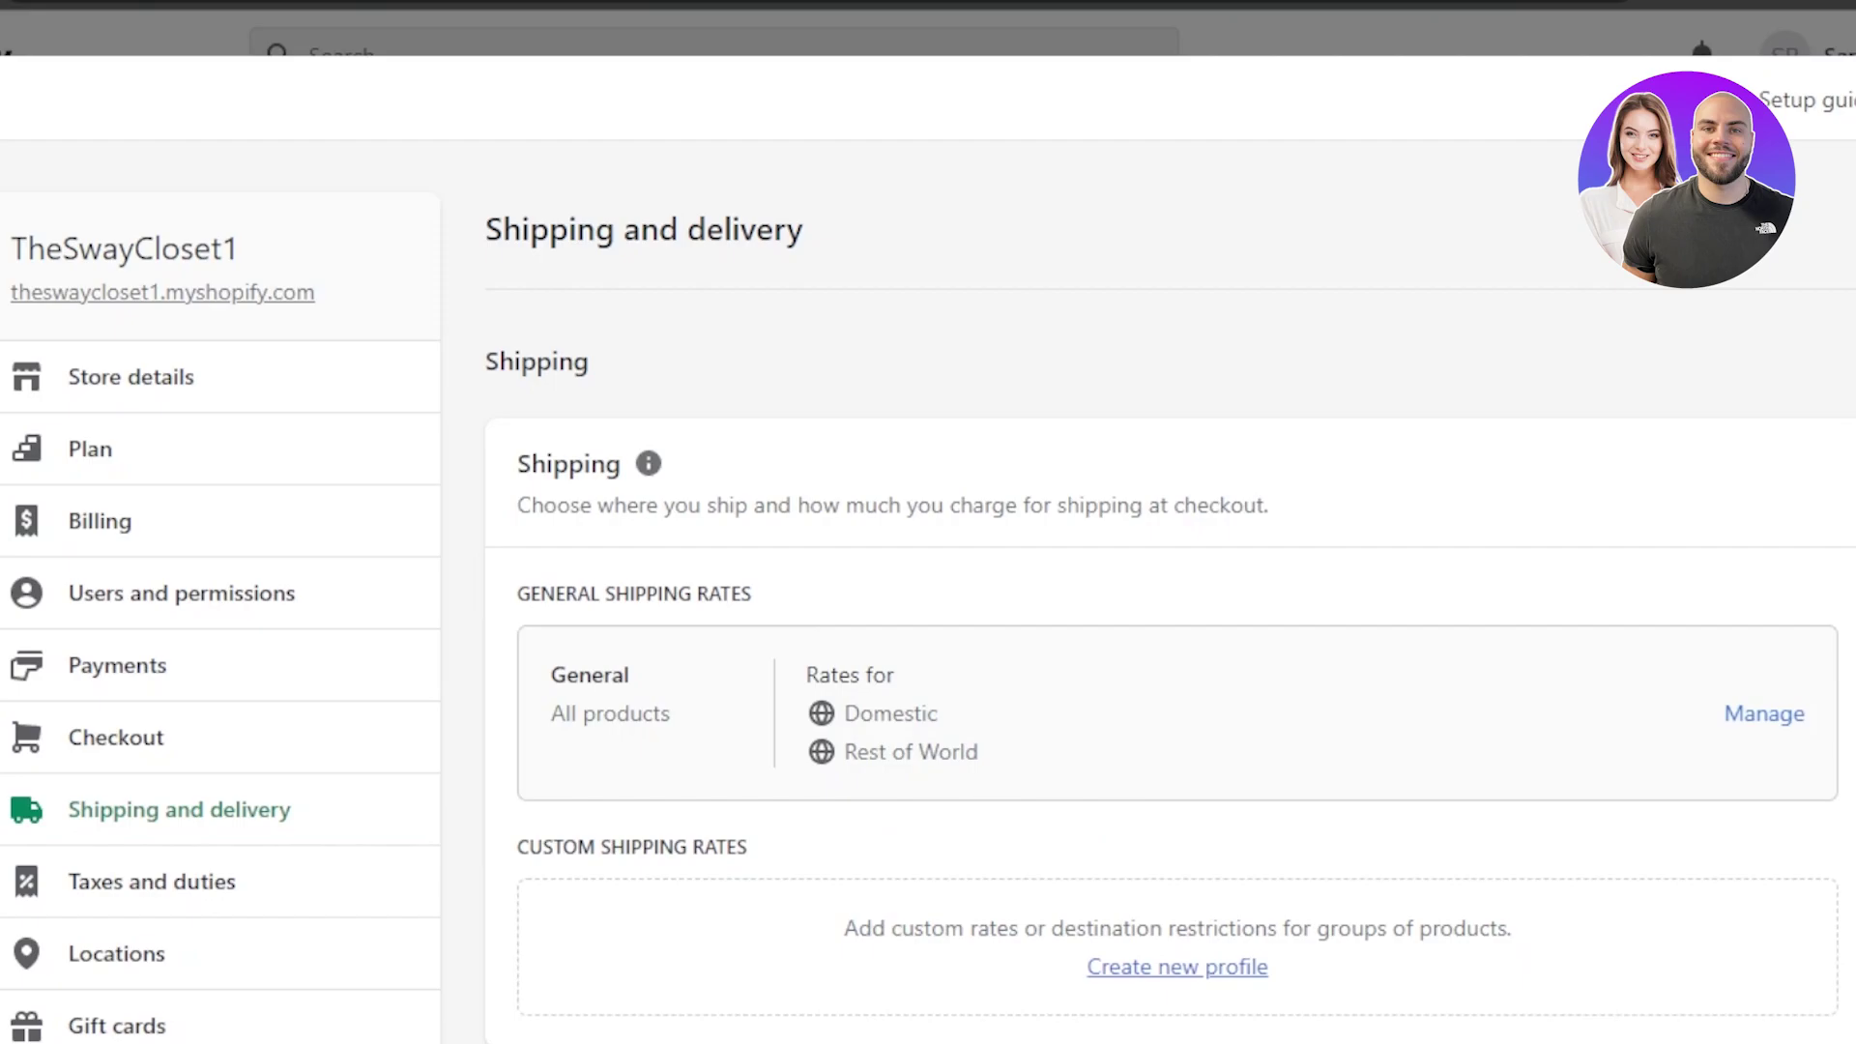
{"action": "scroll", "coordinate": [1170, 600], "scroll_direction": "down", "scroll_amount": 20}
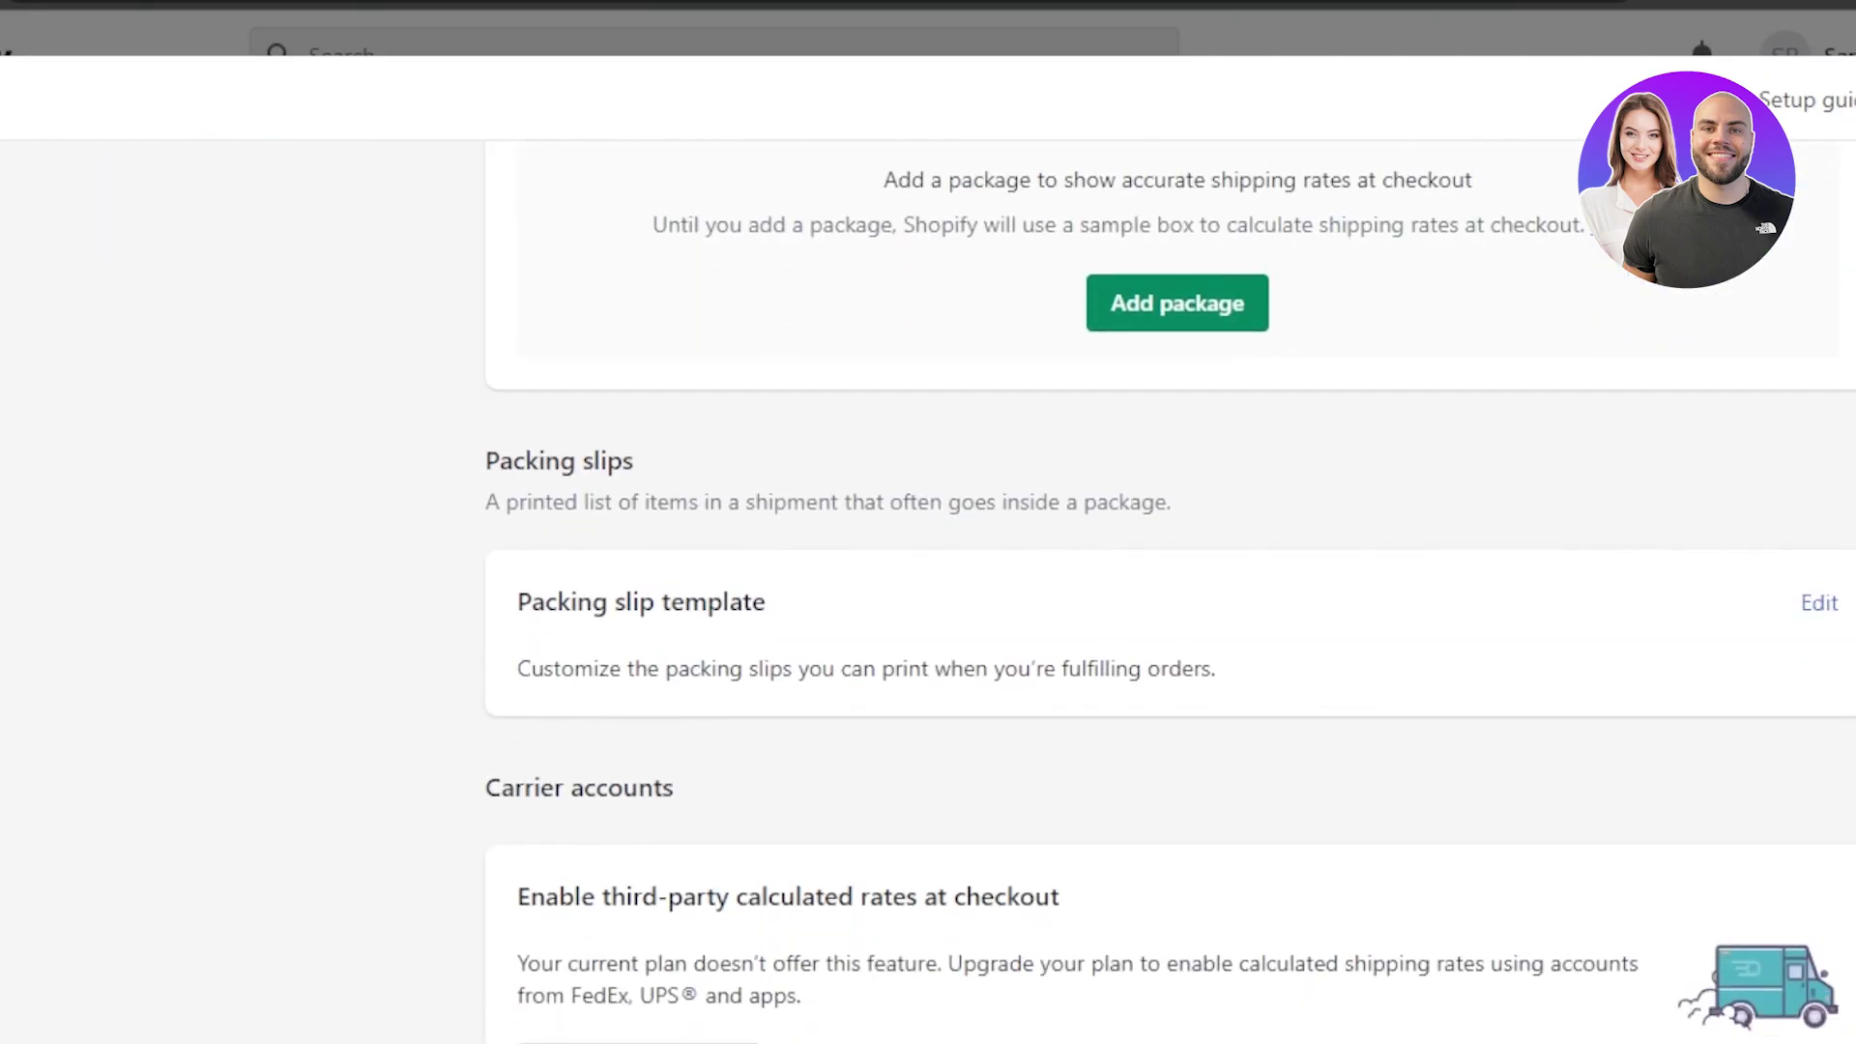
{"action": "scroll", "coordinate": [1170, 600], "scroll_direction": "down", "scroll_amount": 6}
{"action": "scroll", "coordinate": [1170, 599], "scroll_direction": "up", "scroll_amount": 13}
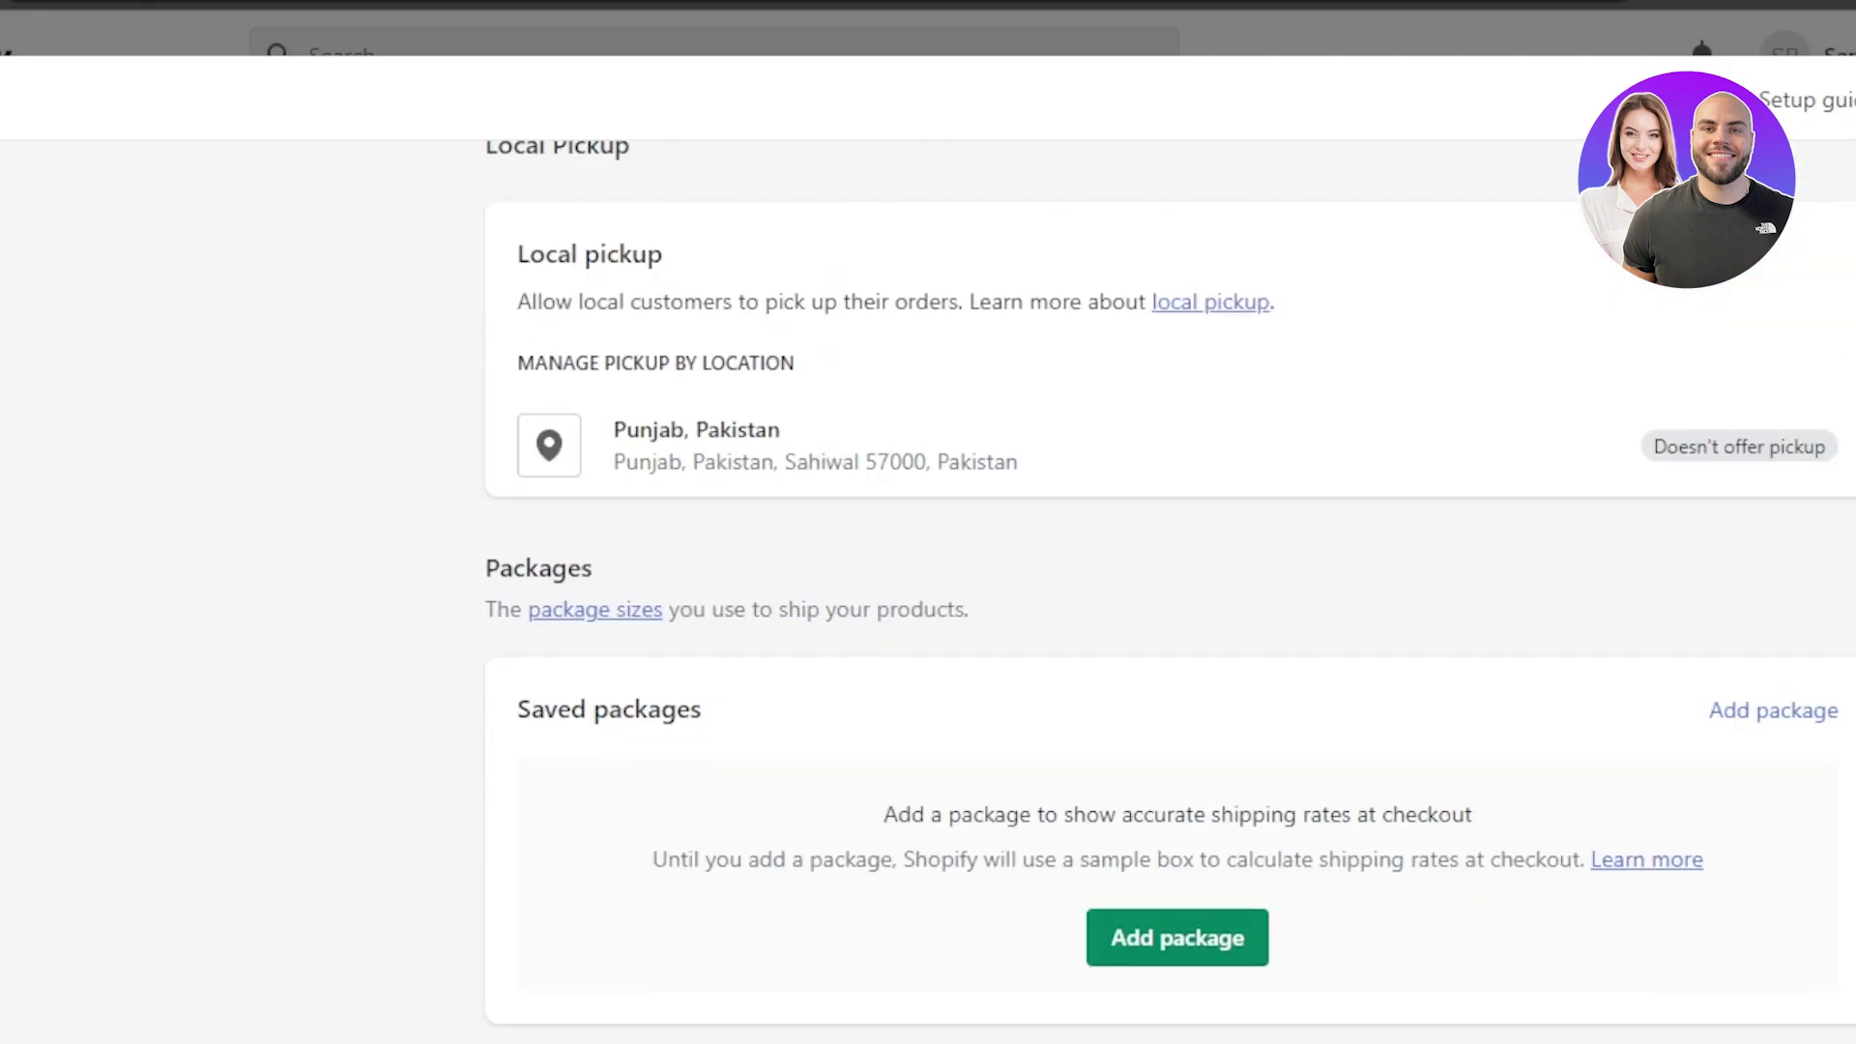
{"action": "scroll", "coordinate": [1170, 600], "scroll_direction": "up", "scroll_amount": 8}
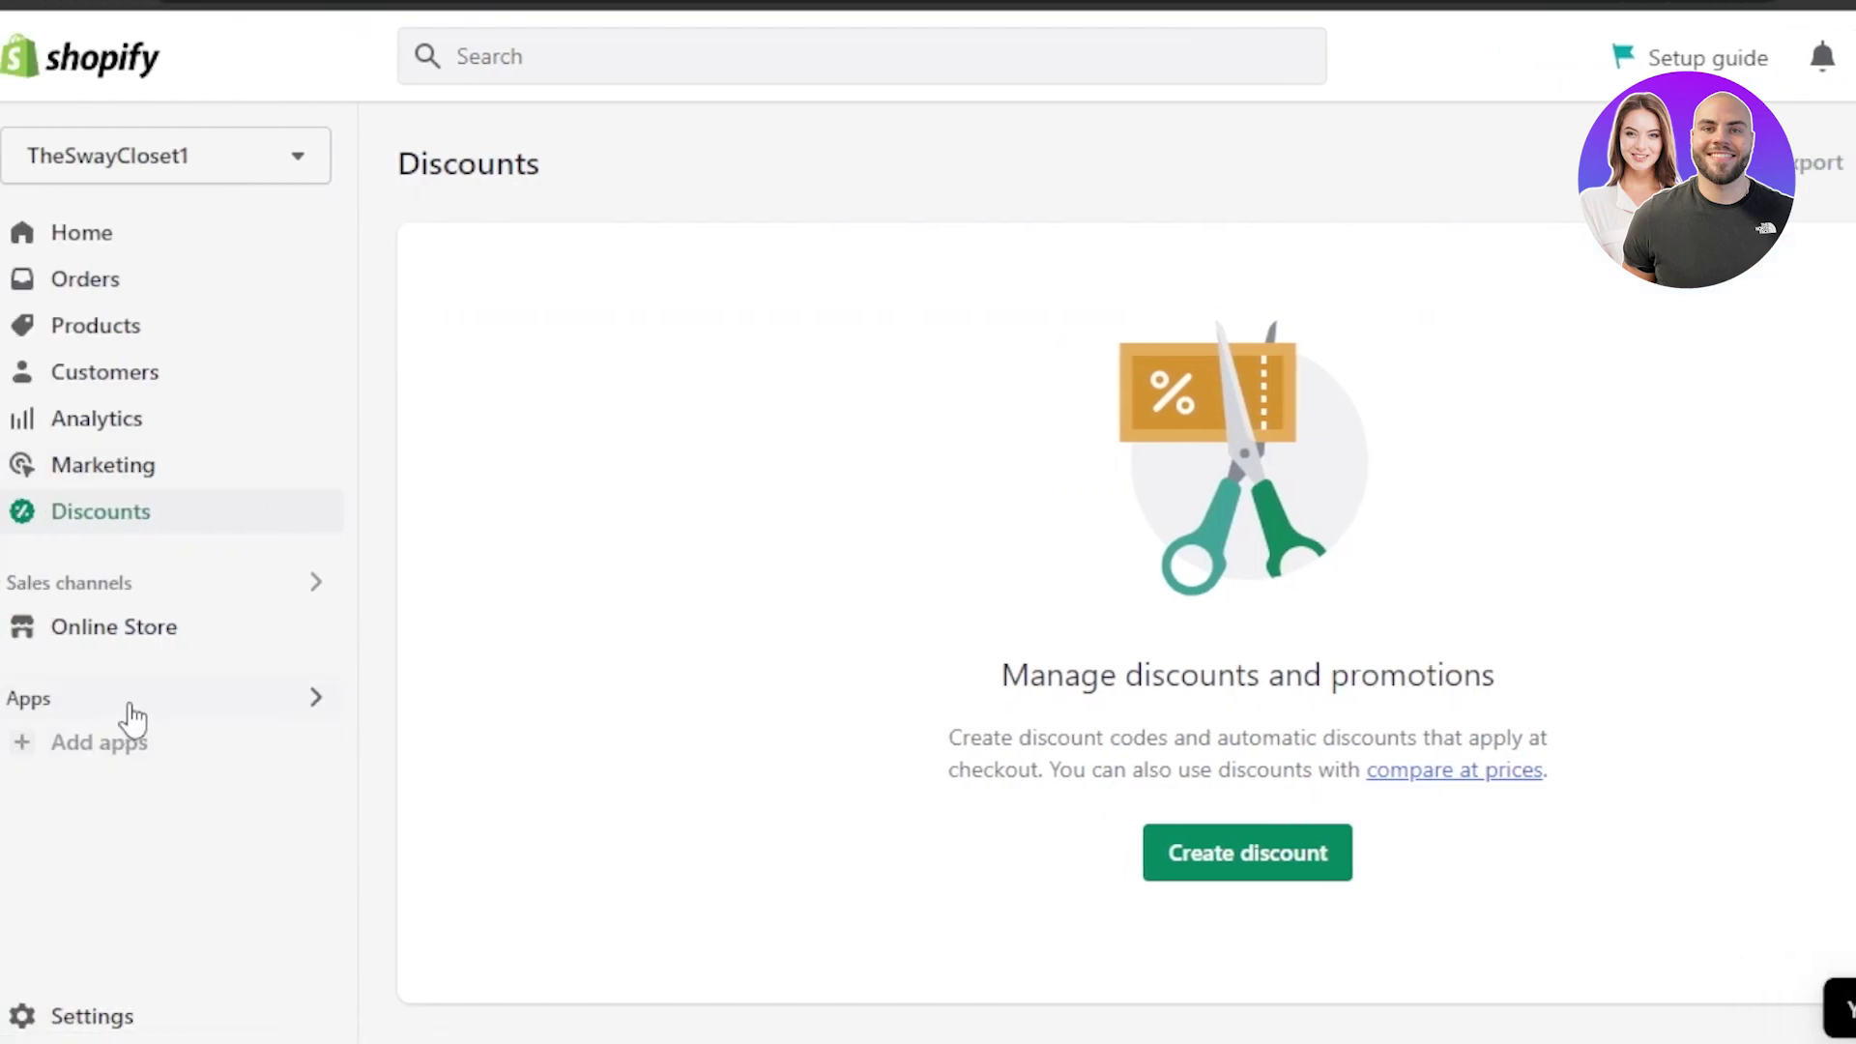
- Check Add apps, return to Home's Setup guide, and reopen Settings on Store details
{"action": "left_click", "coordinate": [122, 751]}
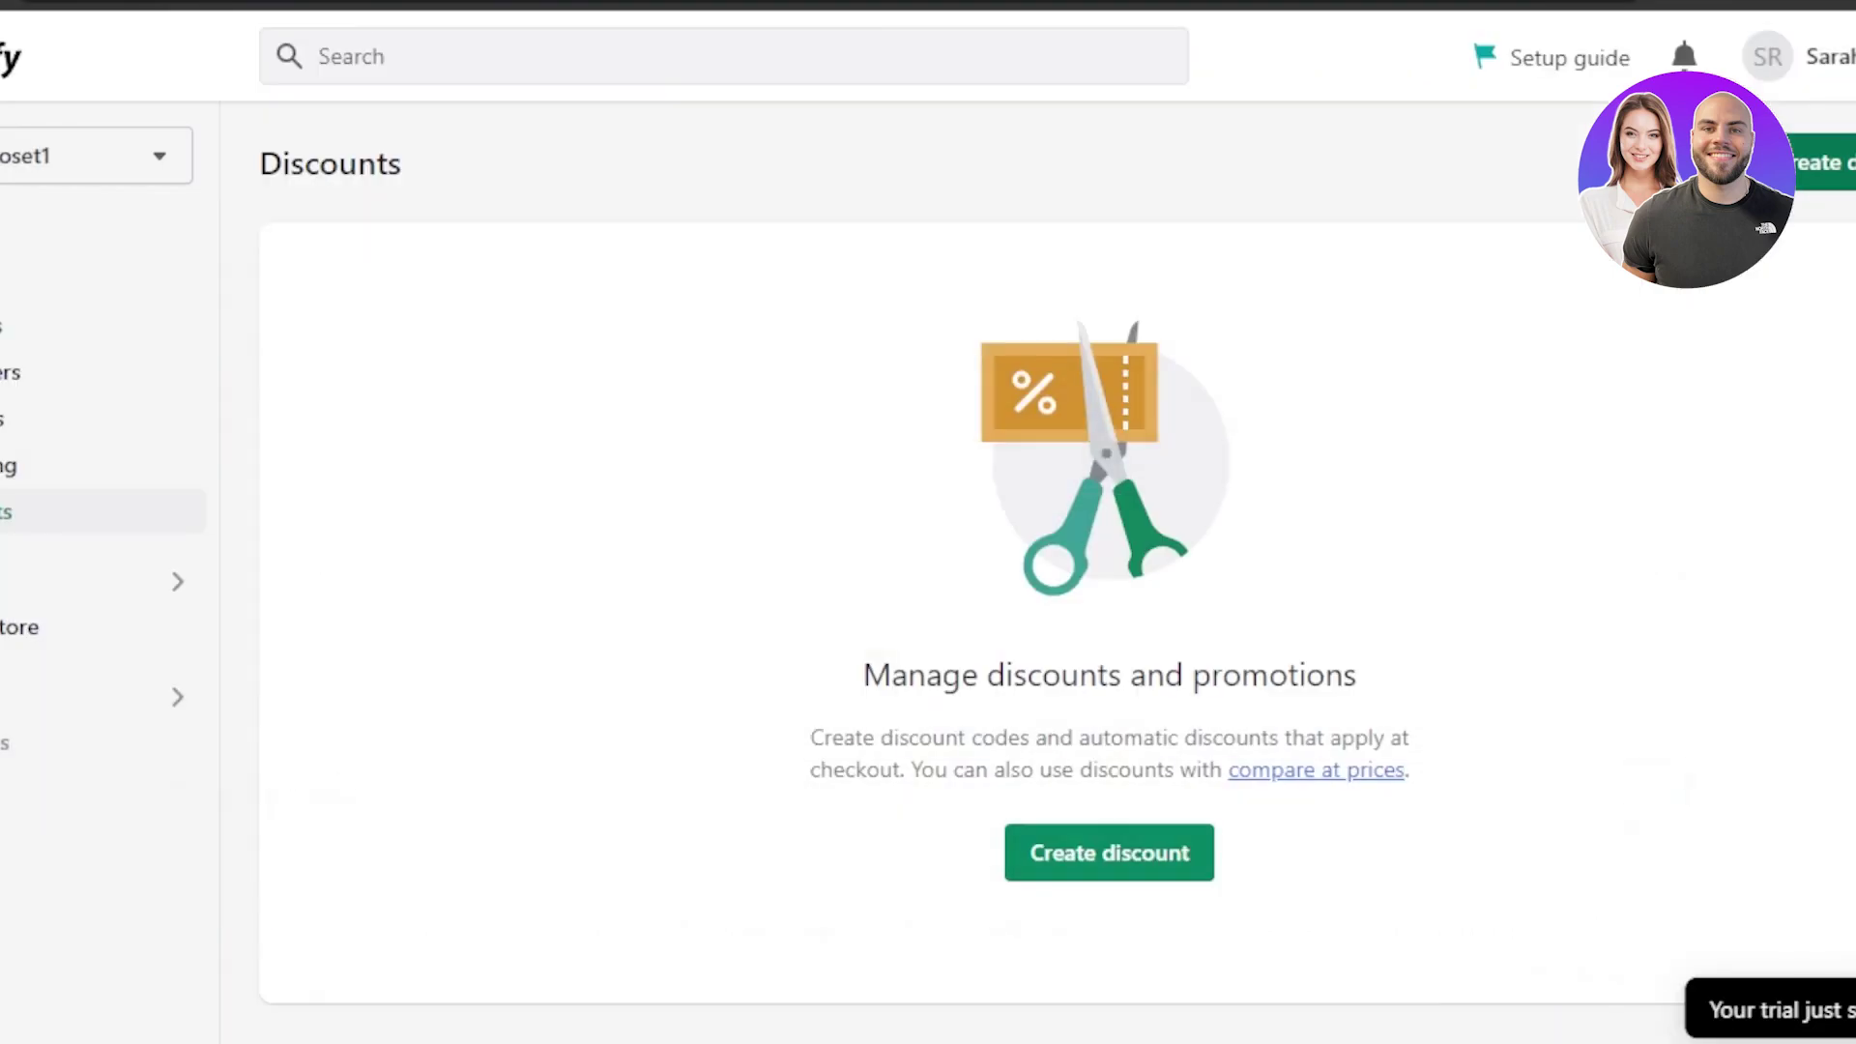
{"action": "left_click", "coordinate": [16, 238]}
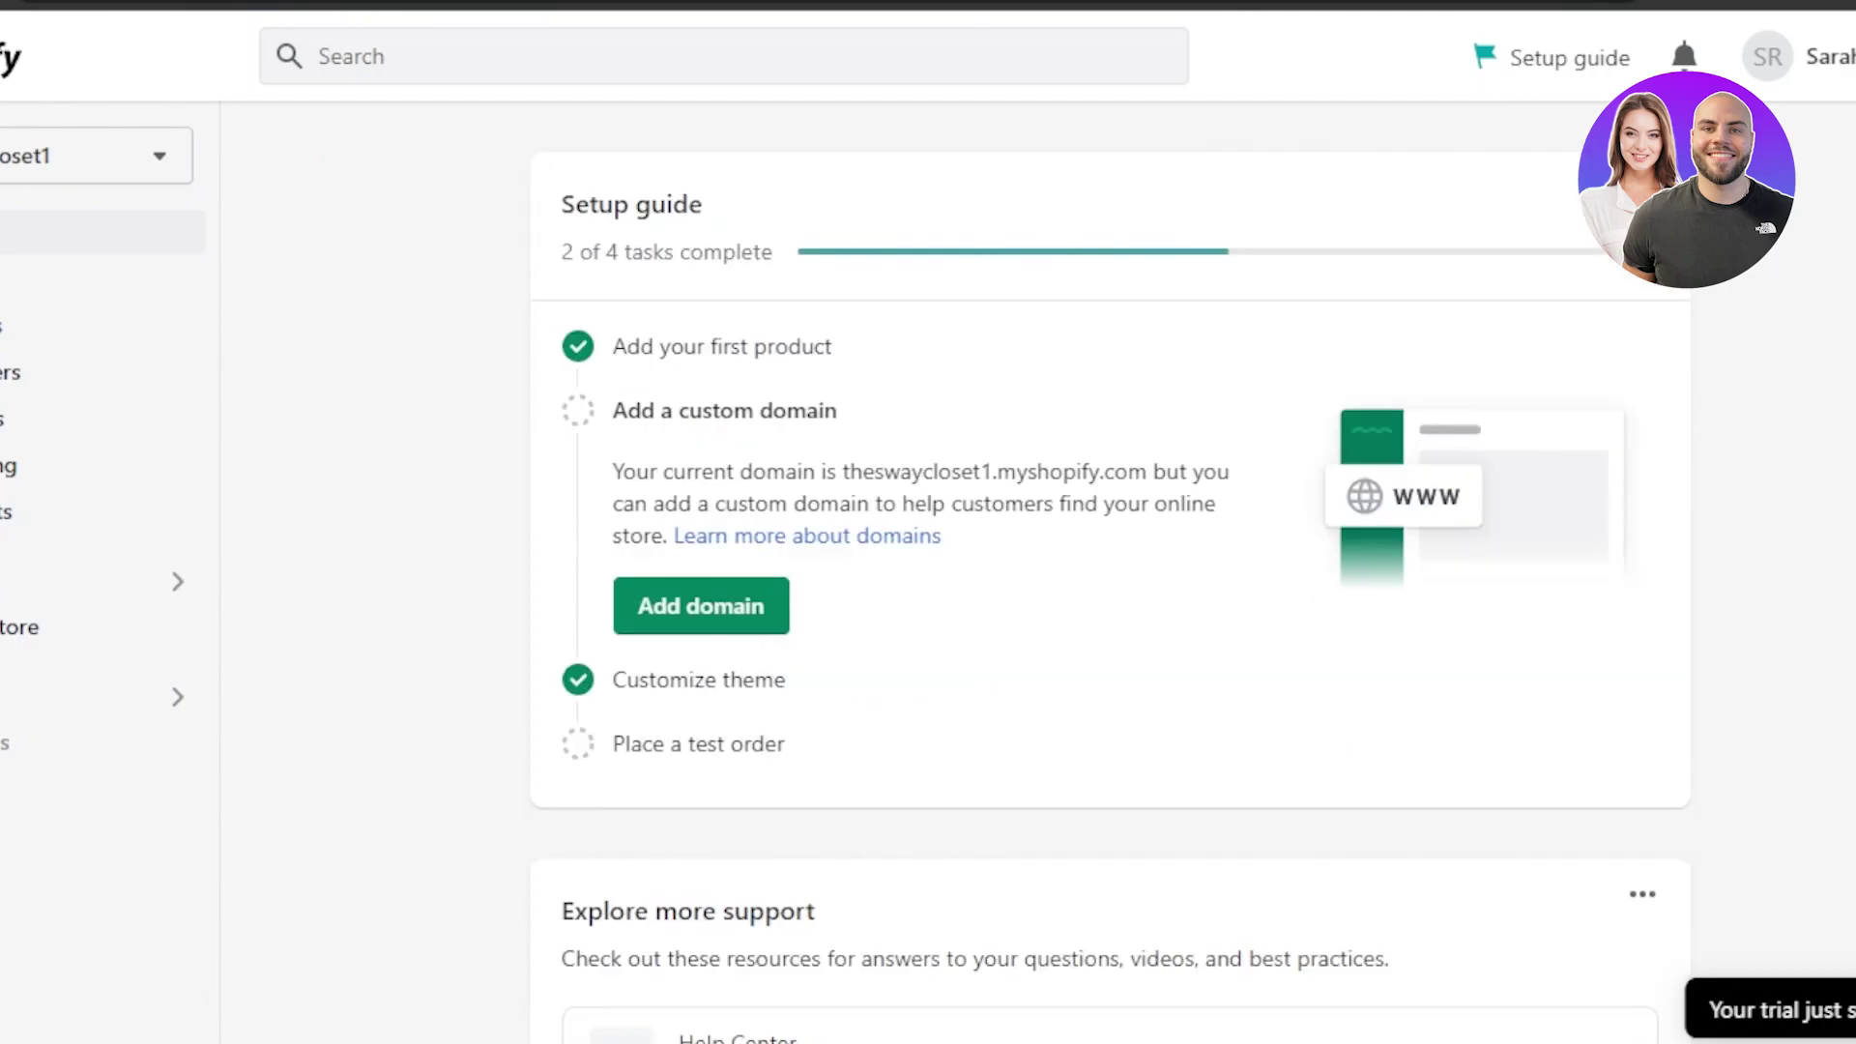
{"action": "scroll", "coordinate": [1110, 580], "scroll_direction": "down", "scroll_amount": 10}
{"action": "scroll", "coordinate": [1110, 580], "scroll_direction": "up", "scroll_amount": 10}
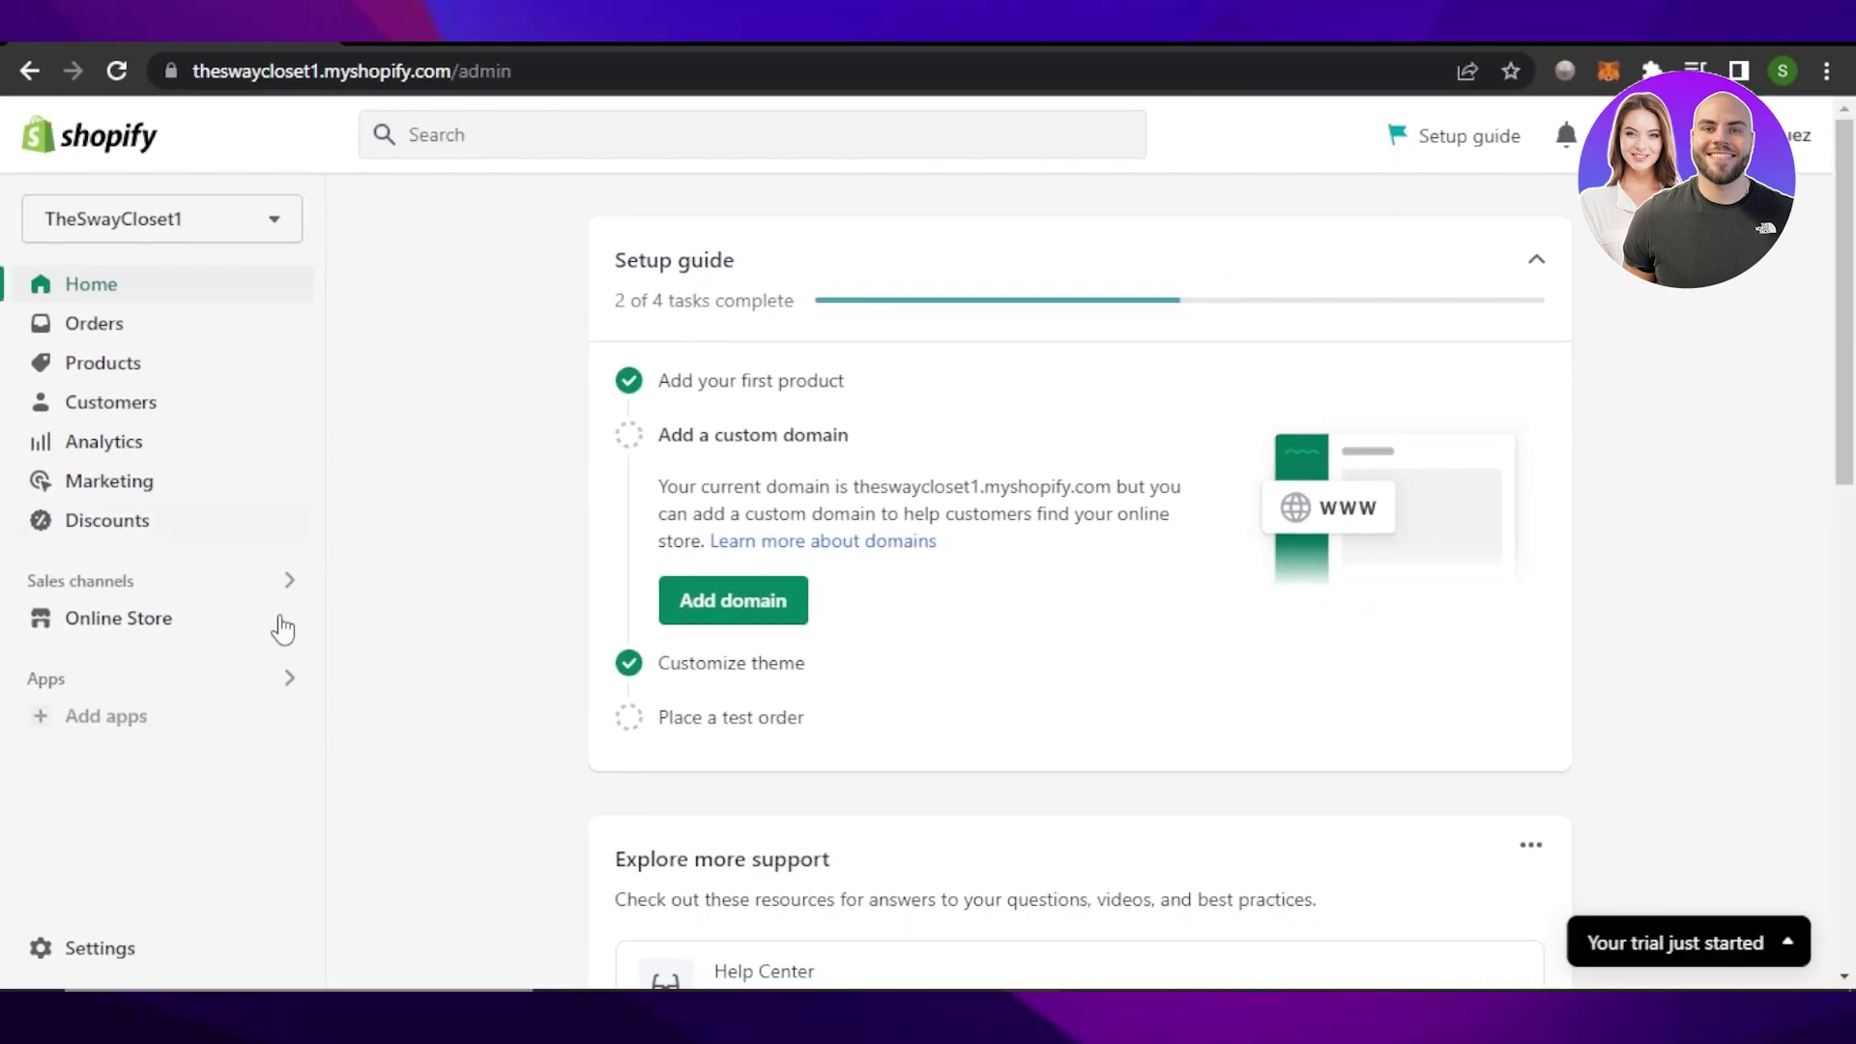
{"action": "left_click", "coordinate": [94, 950]}
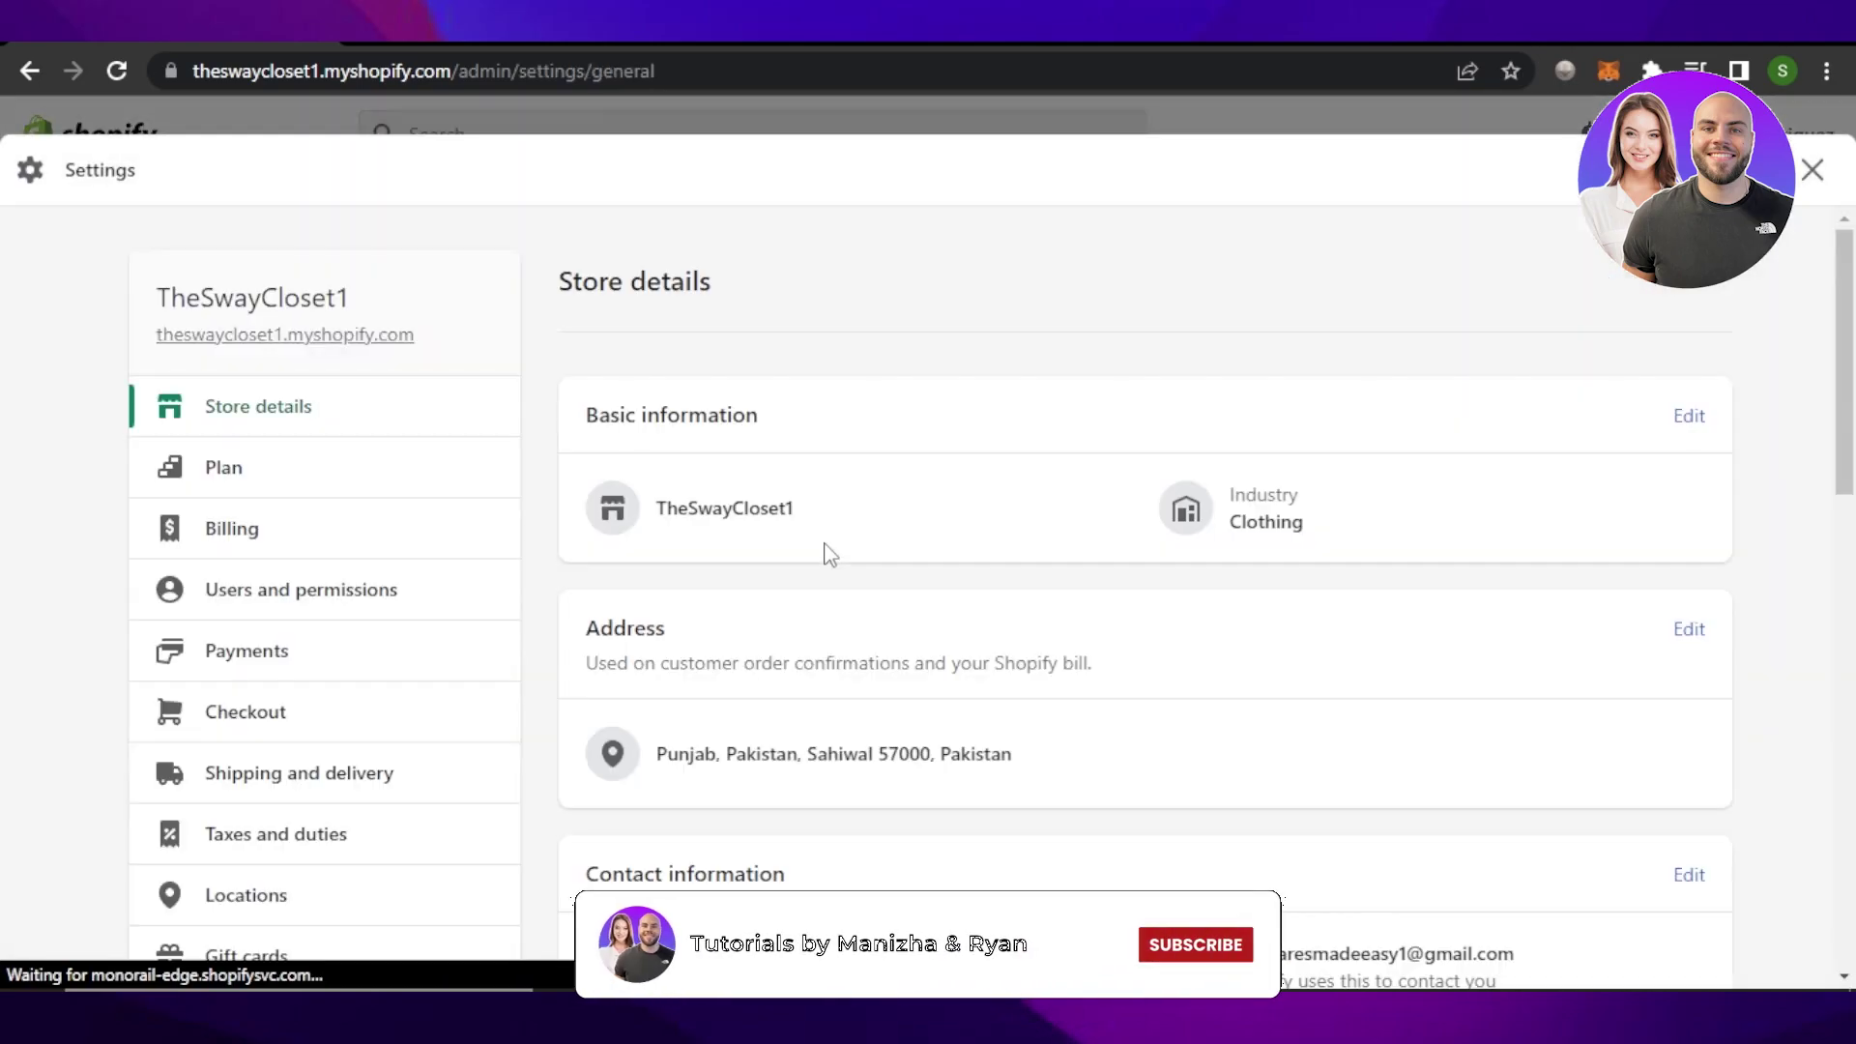